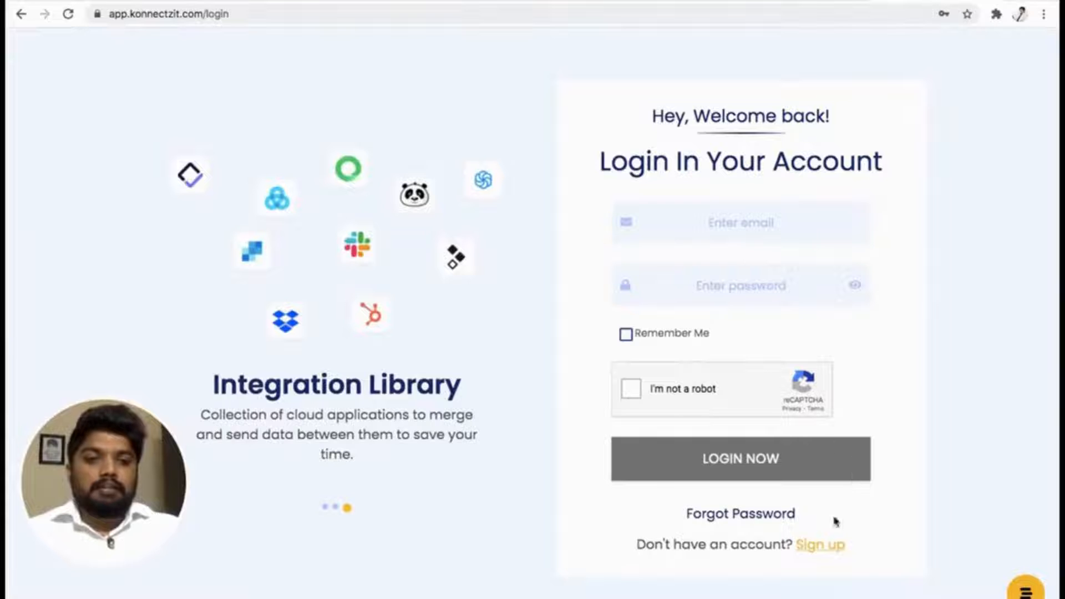
# Begin signing up for a new individual account with the account e-mail, complete the robot check and continue.
pyautogui.click(823, 546)
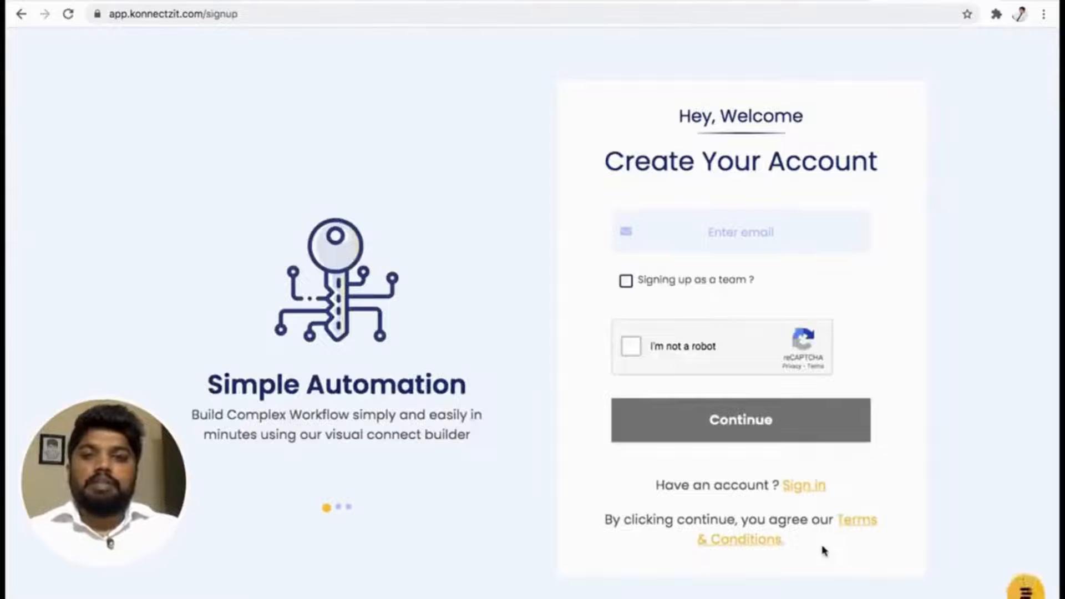
pyautogui.click(700, 232)
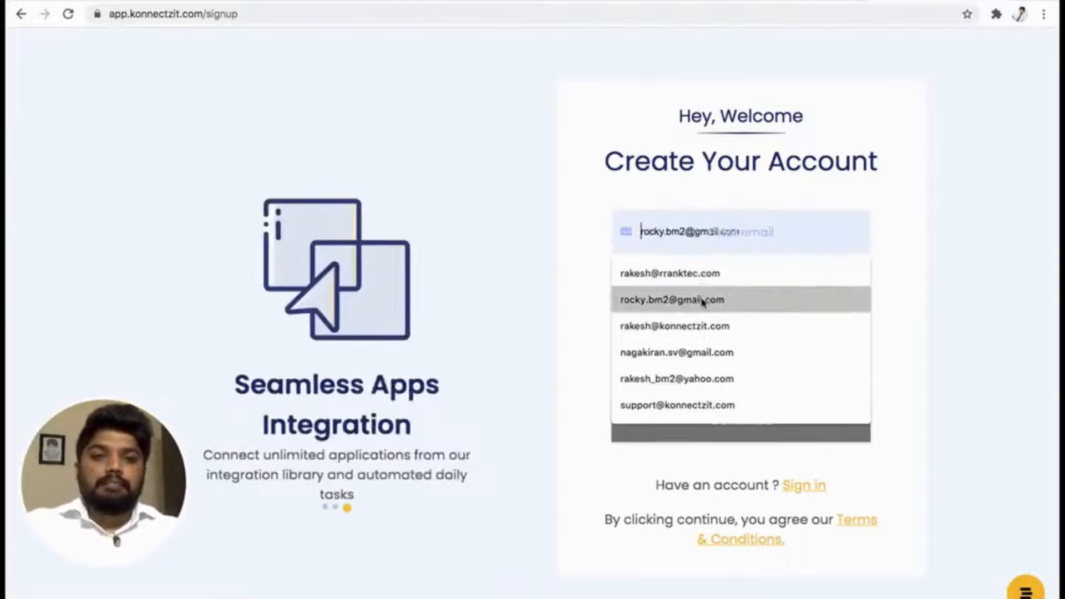
pyautogui.click(703, 300)
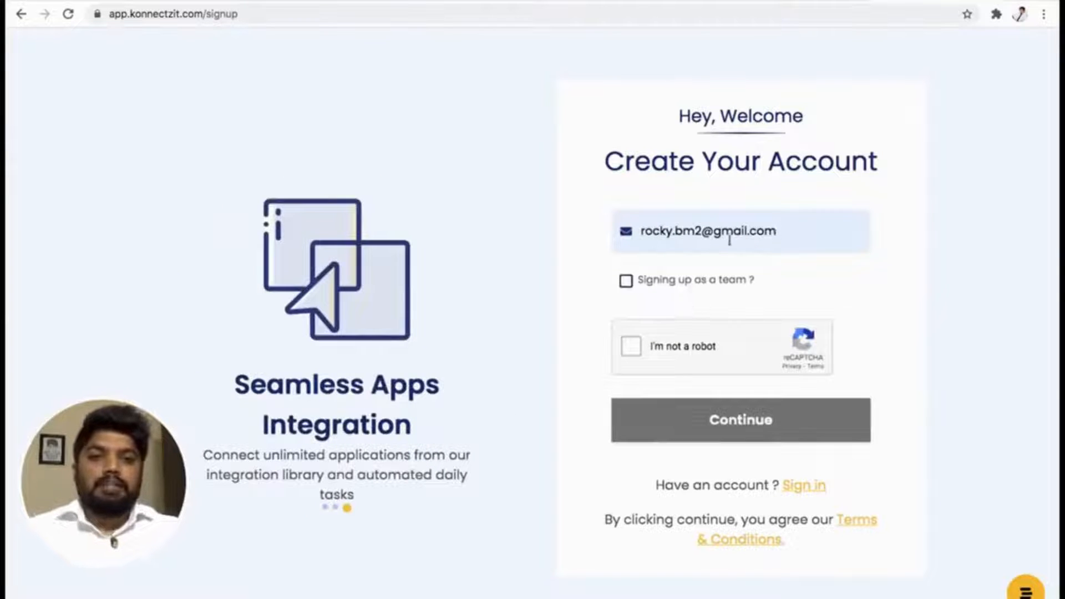
pyautogui.click(631, 347)
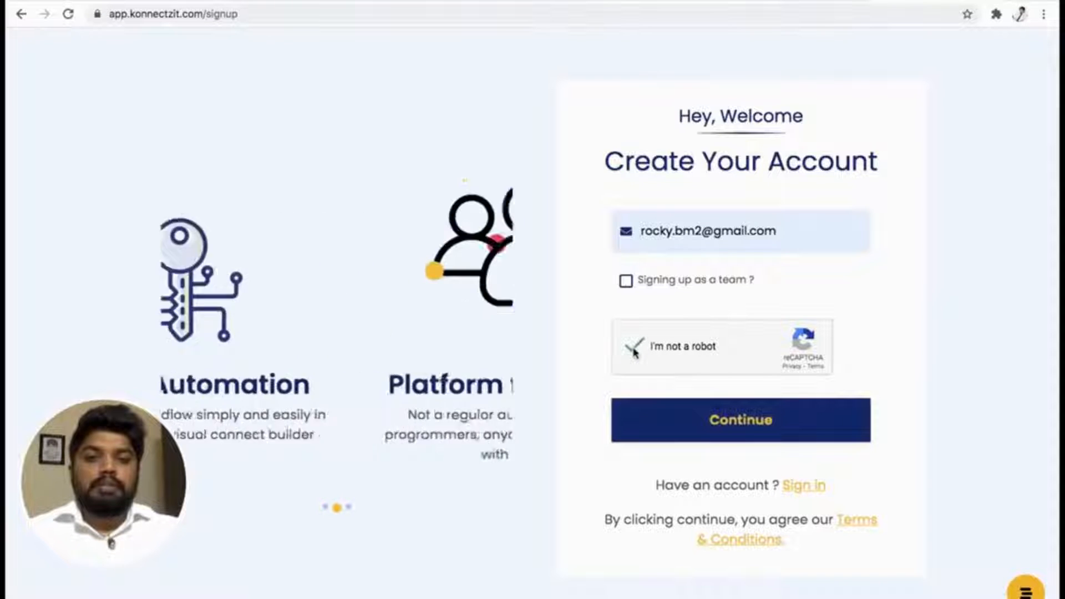
pyautogui.click(750, 420)
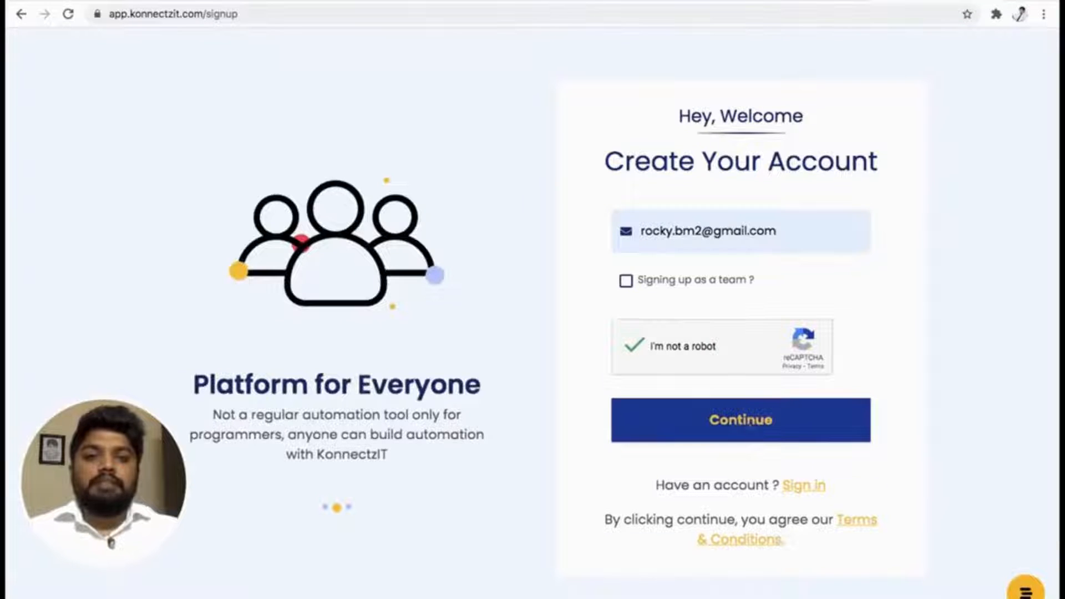
# Create and confirm the account password, submit it, and decline the browser's offer to update a saved password.
pyautogui.click(719, 305)
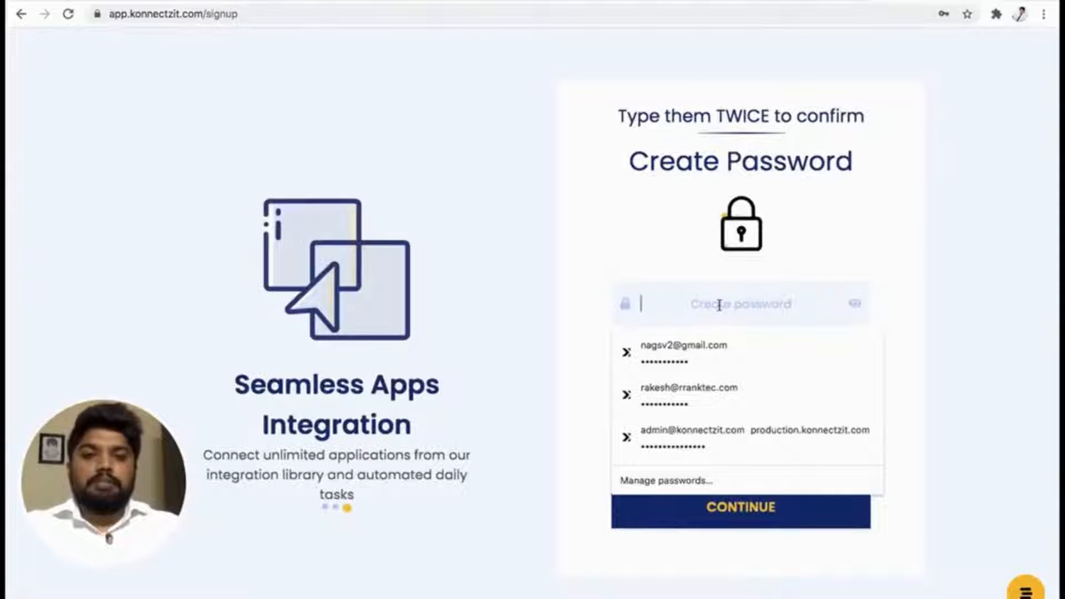
pyautogui.write('*****')
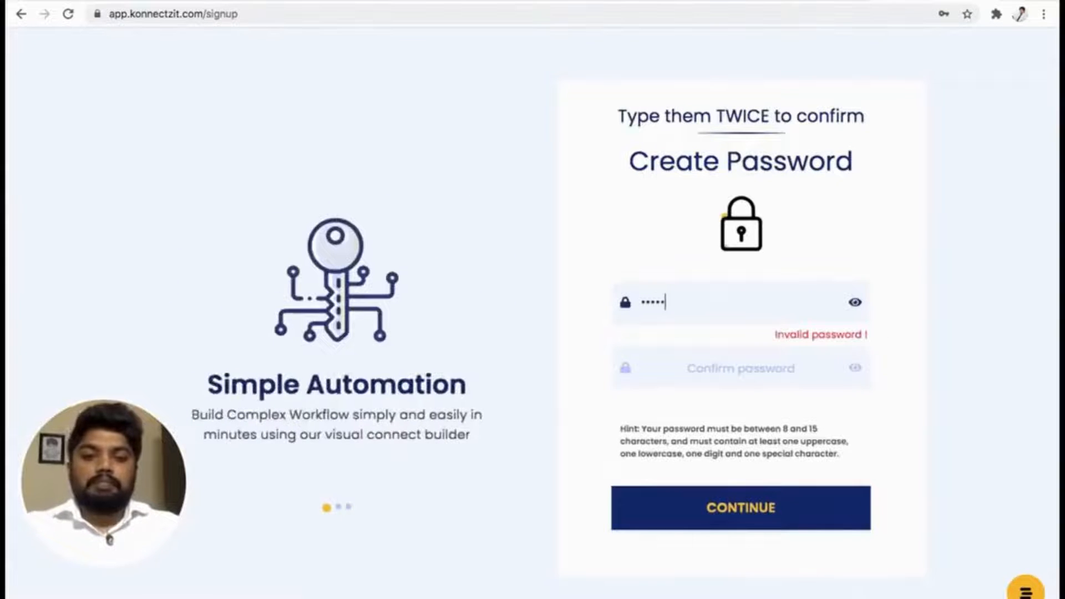
pyautogui.write('*****')
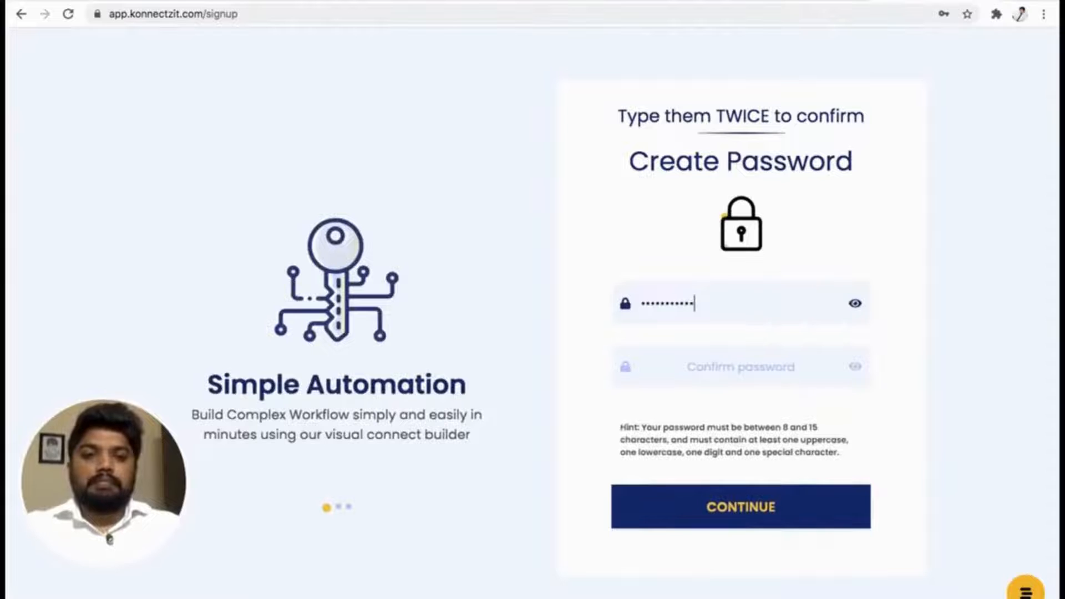
pyautogui.click(730, 367)
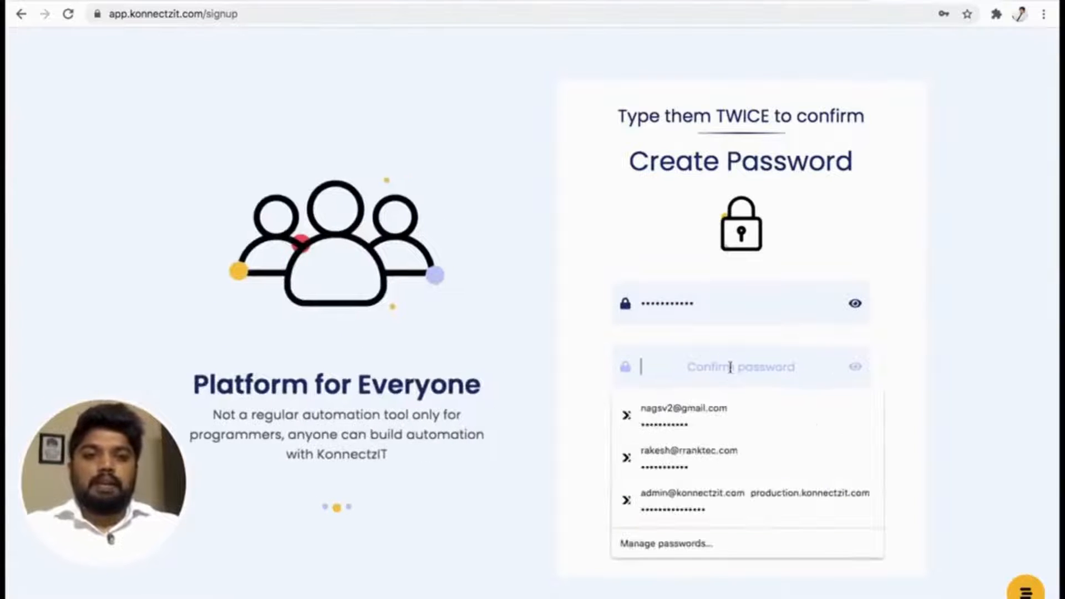
pyautogui.write('**')
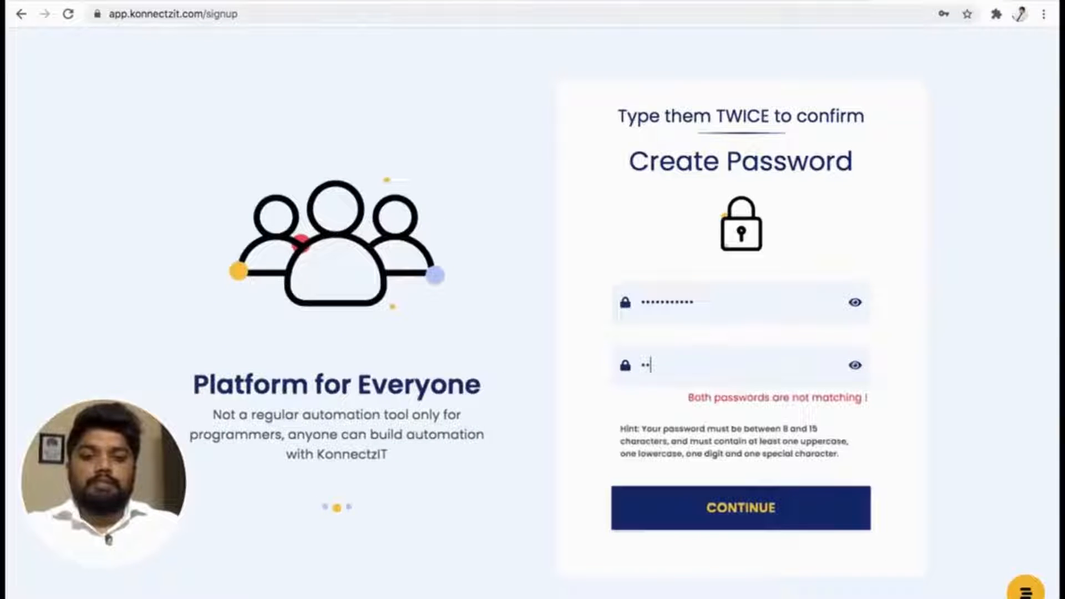
pyautogui.write('*******')
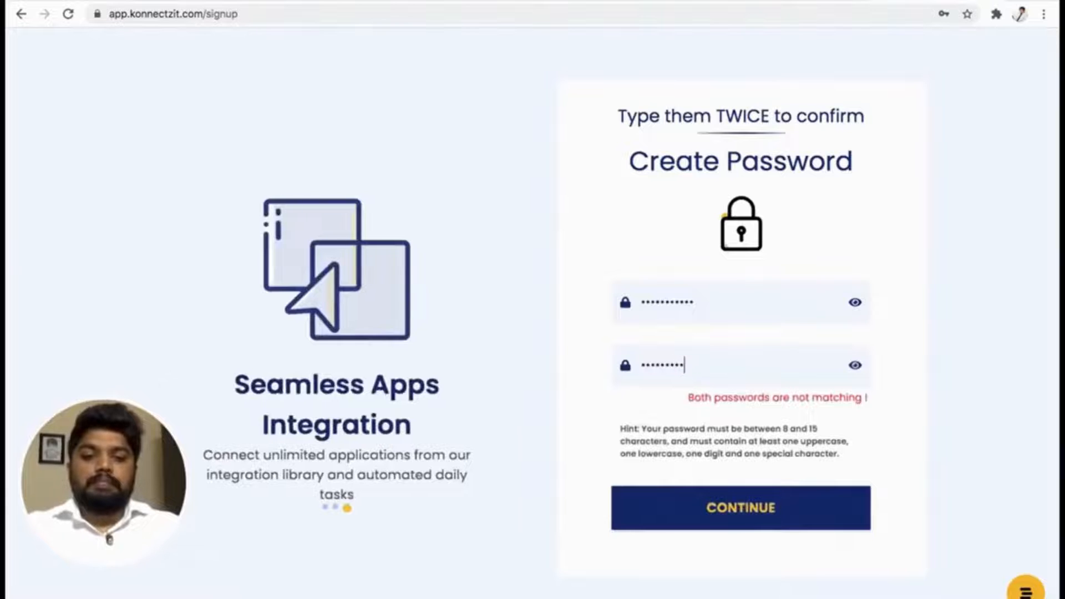
pyautogui.write('***')
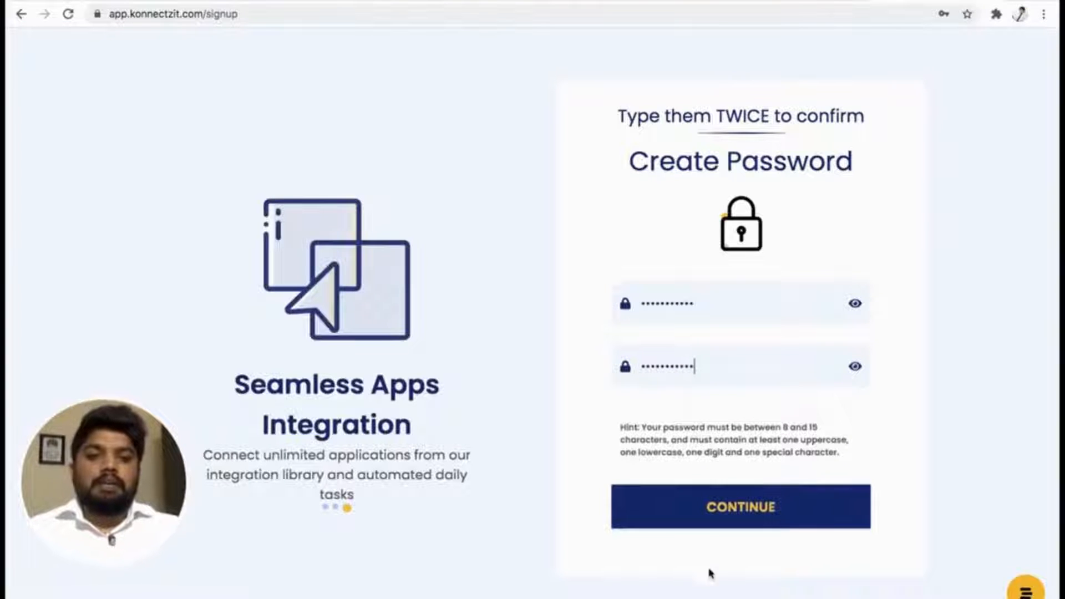
pyautogui.click(732, 515)
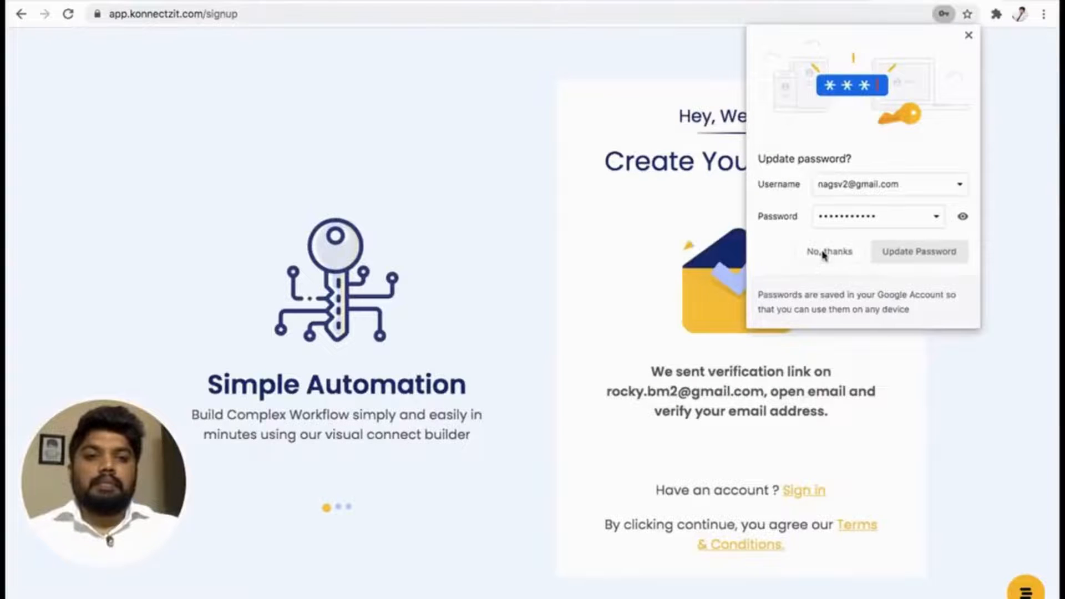
pyautogui.click(856, 252)
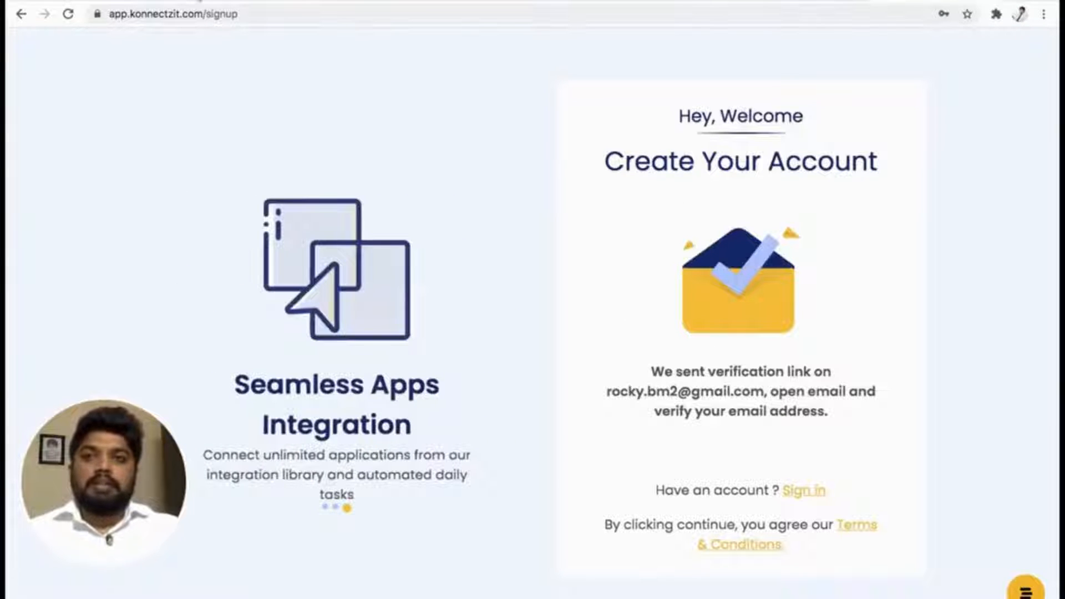
# Switch to Gmail, confirm the account from the "KonnectzIT - Account Confirmation instructions" e-mail, and continue to the login page.
pyautogui.click(200, 1)
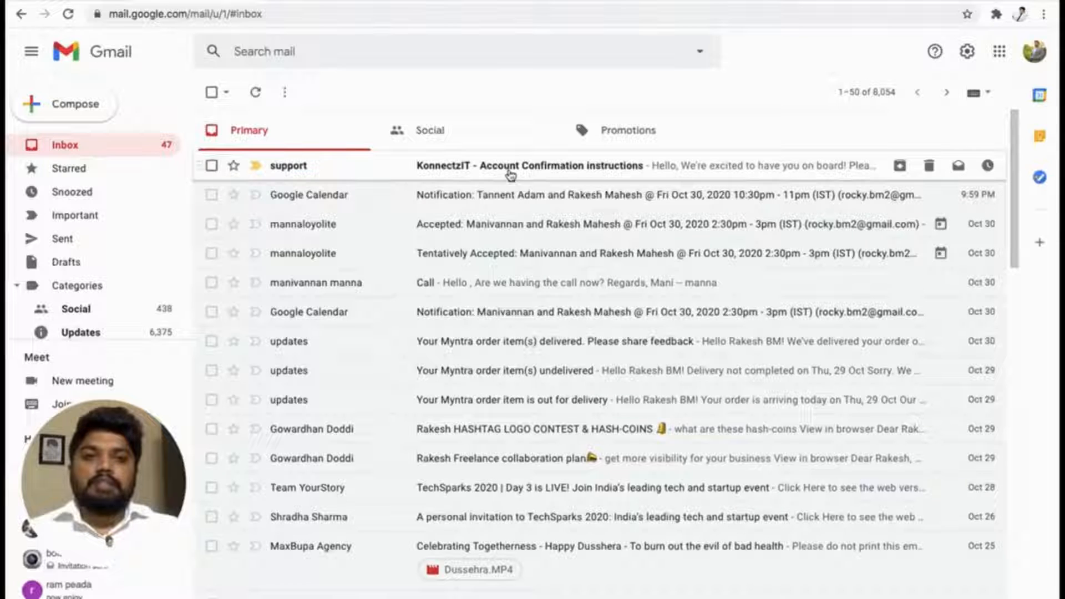
pyautogui.click(544, 167)
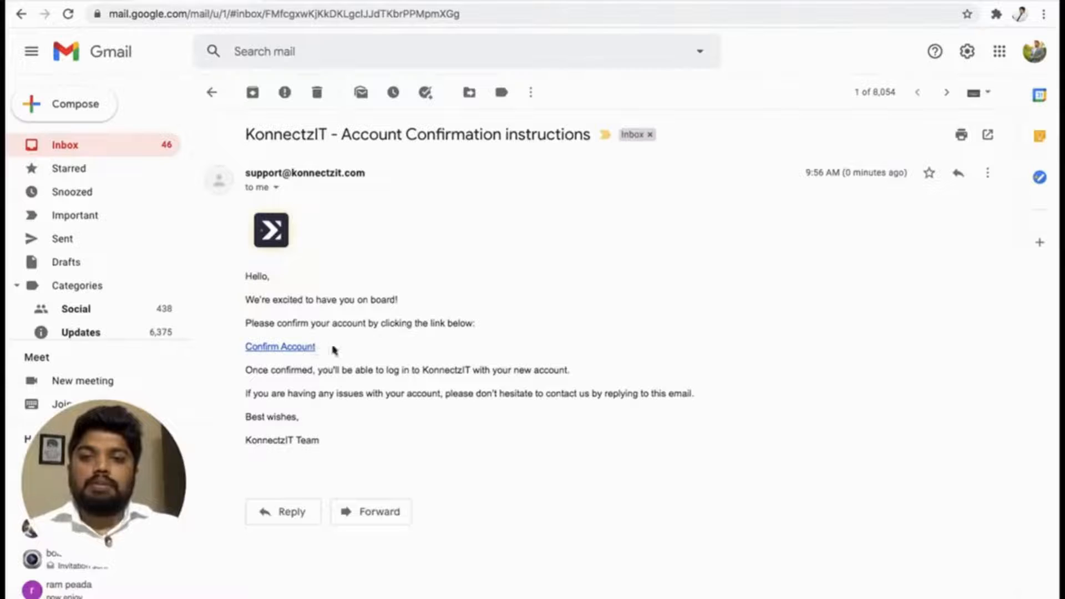
pyautogui.click(289, 347)
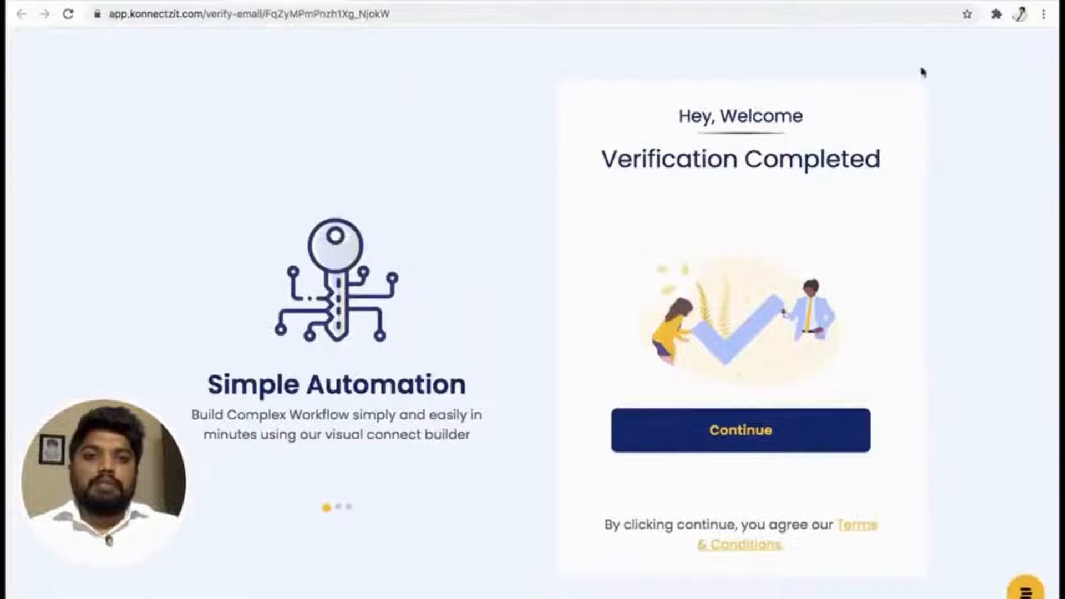
pyautogui.click(752, 427)
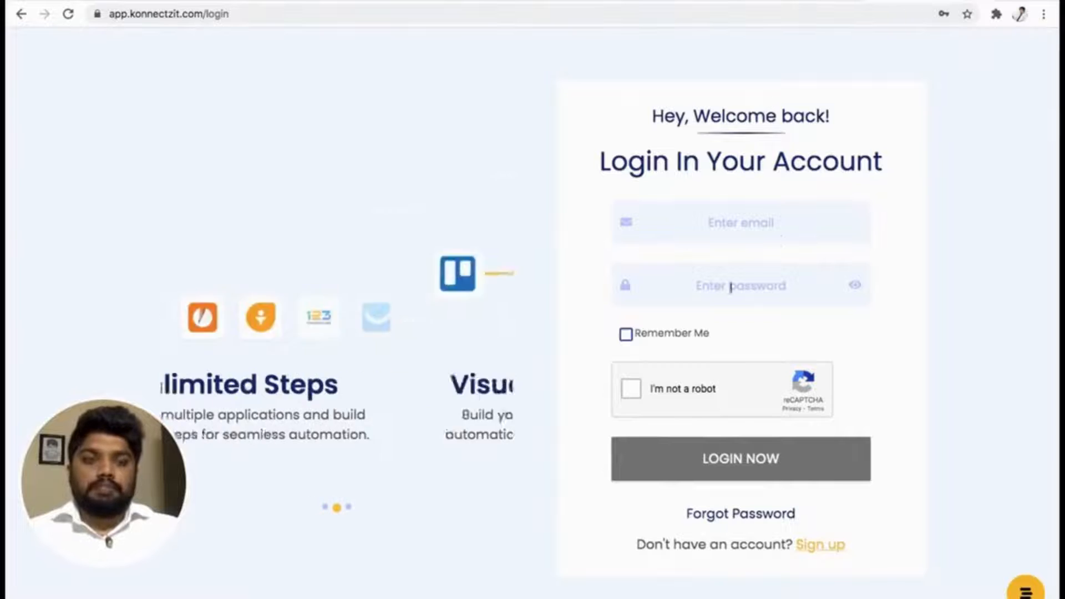
# Log in with the account e-mail and password, complete the robot check, and decline updating the browser's saved password.
pyautogui.click(736, 220)
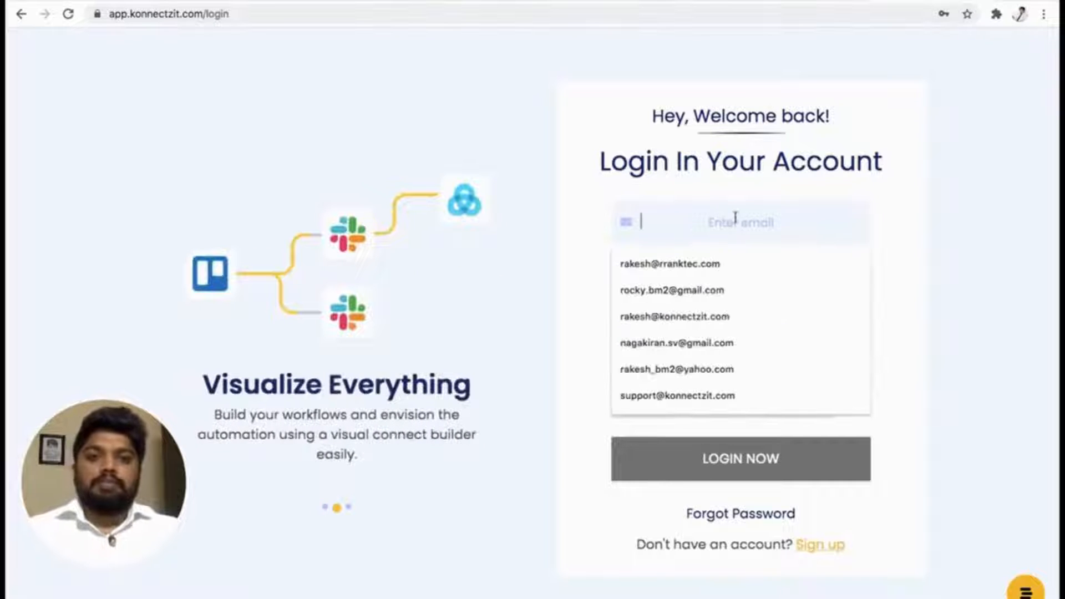
pyautogui.click(698, 302)
pyautogui.click(697, 294)
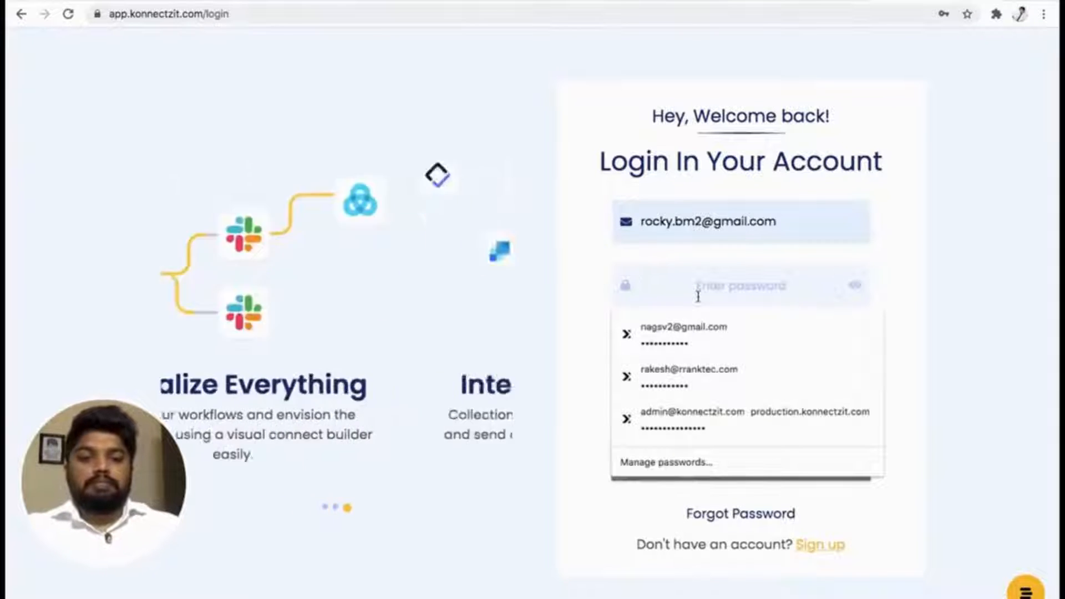
pyautogui.write('aaa')
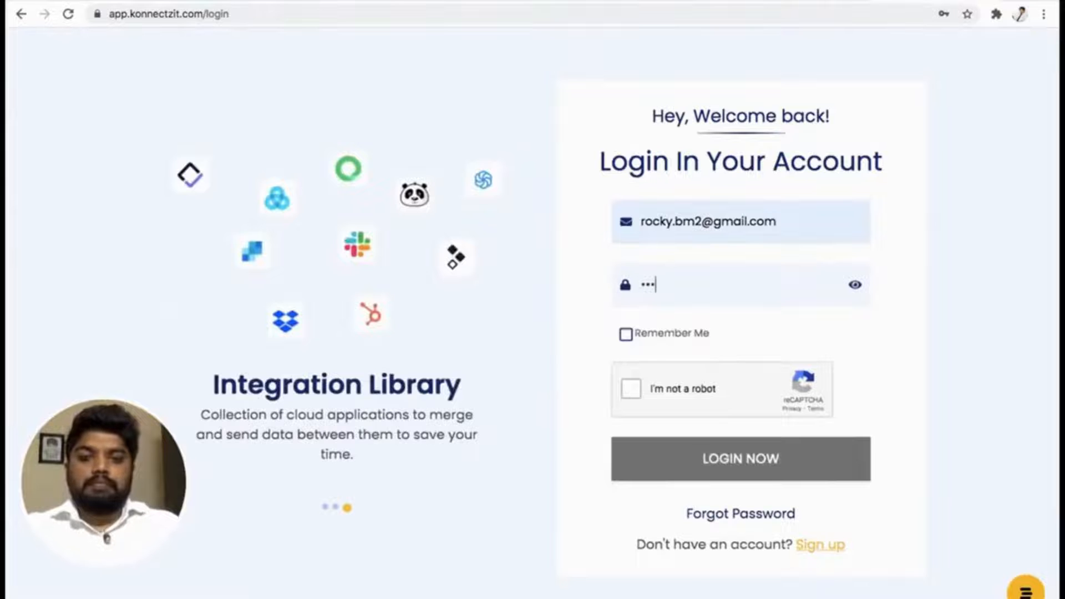
pyautogui.write('••••••••')
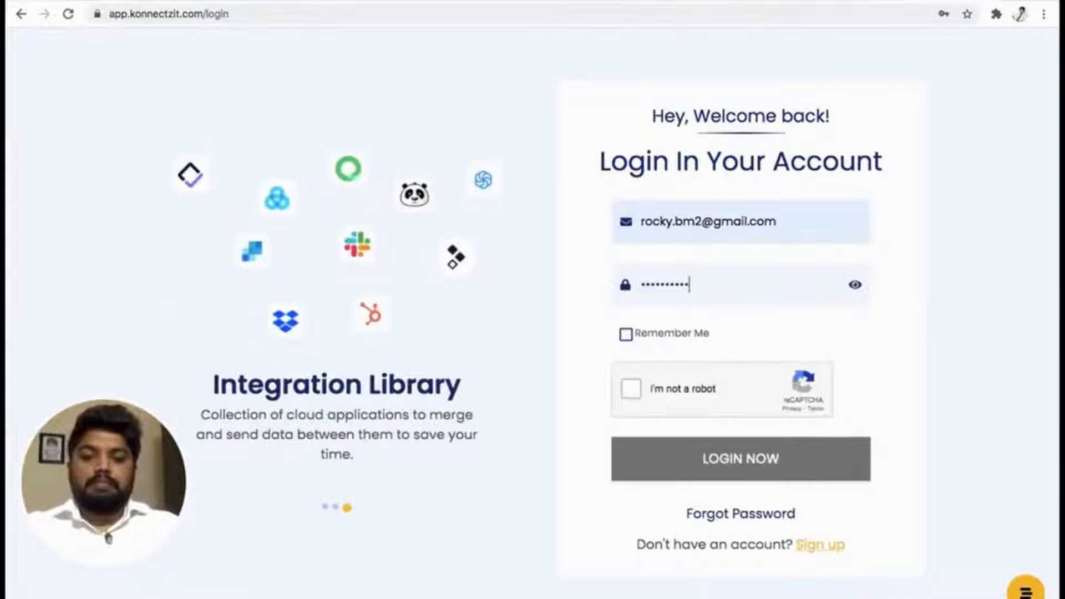
pyautogui.click(632, 389)
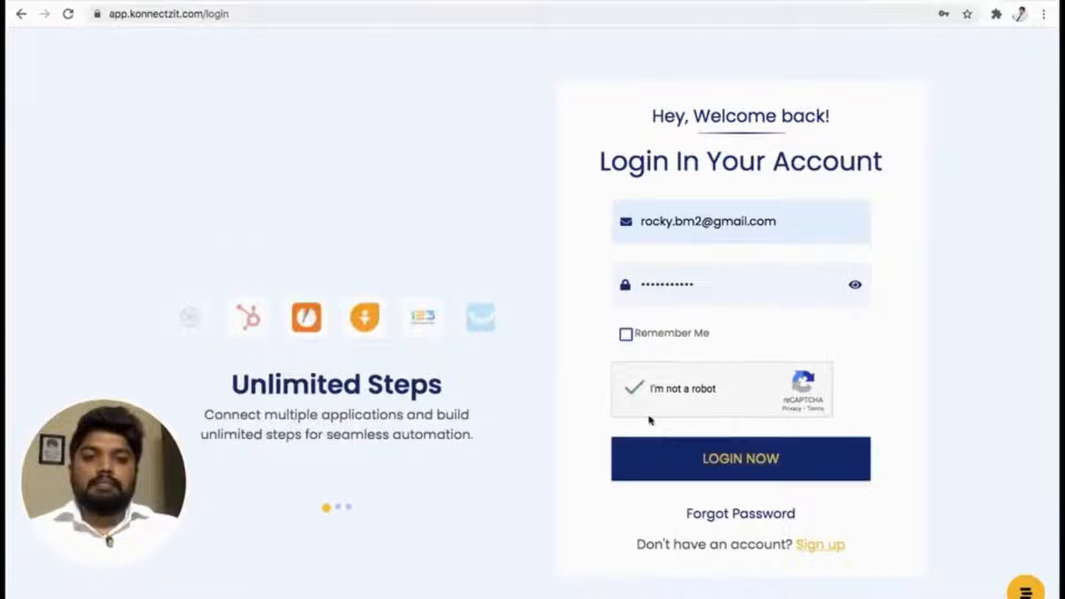
pyautogui.click(756, 464)
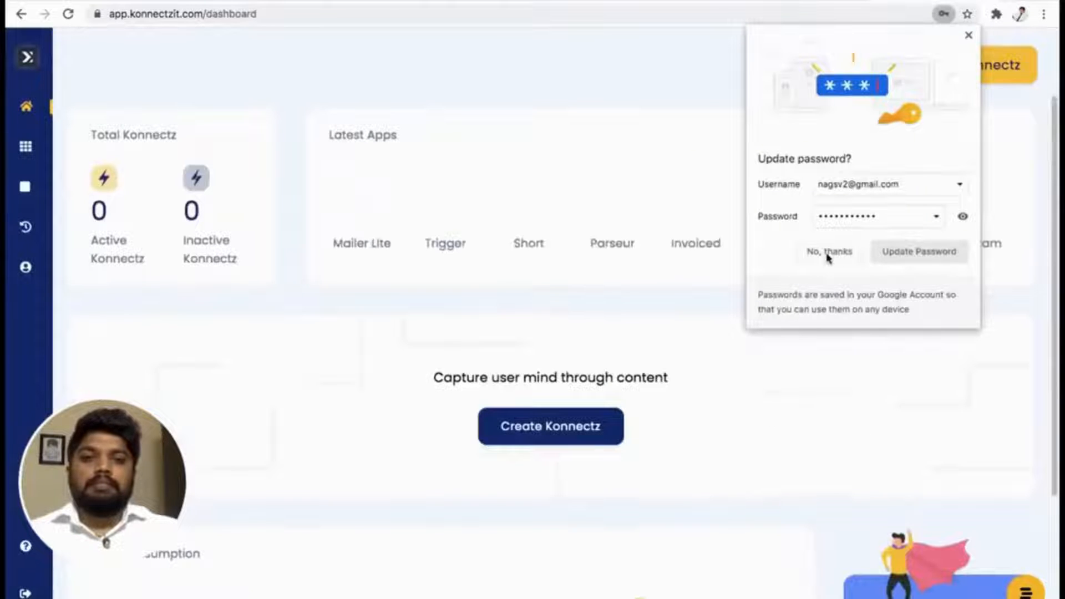
pyautogui.click(826, 252)
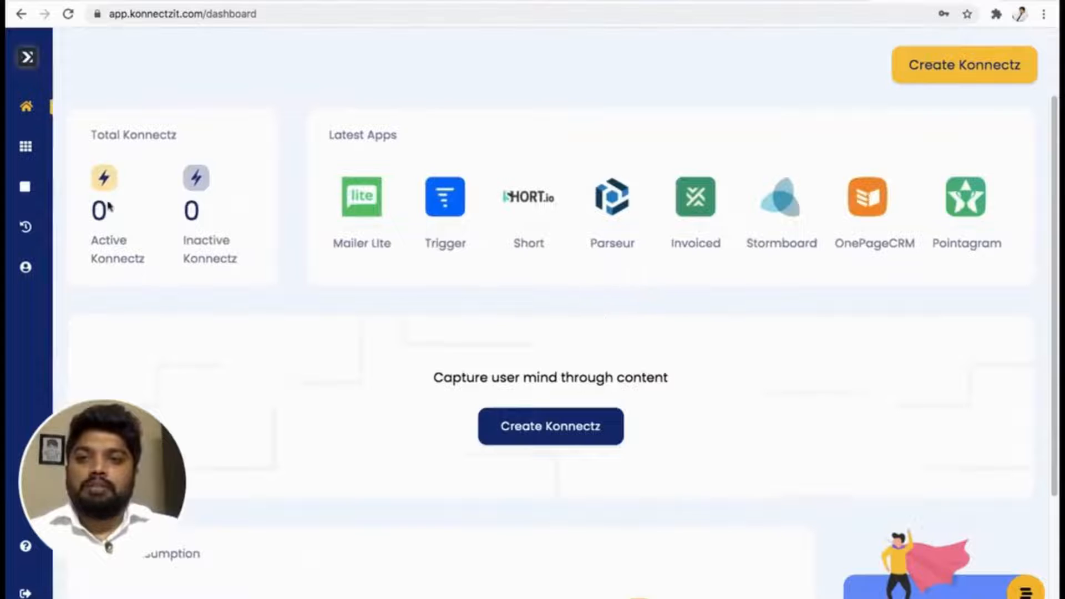
# Examine the dashboard's active and inactive Konnectz counts, latest apps, and the consumed and available tasks under Task Consumption.
pyautogui.moveTo(92, 214); pyautogui.dragTo(191, 212)
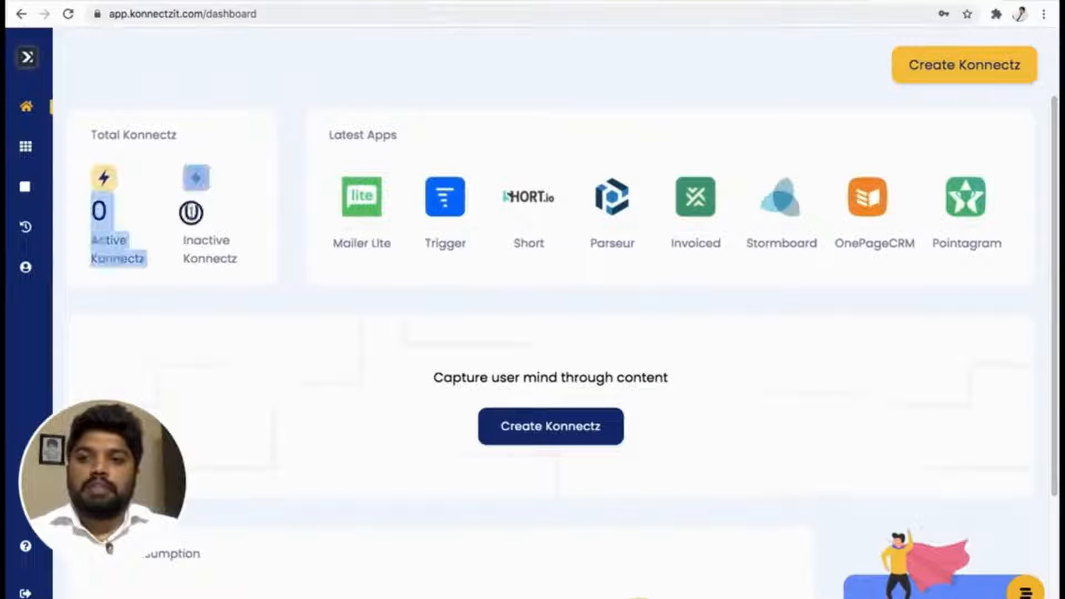
pyautogui.click(246, 214)
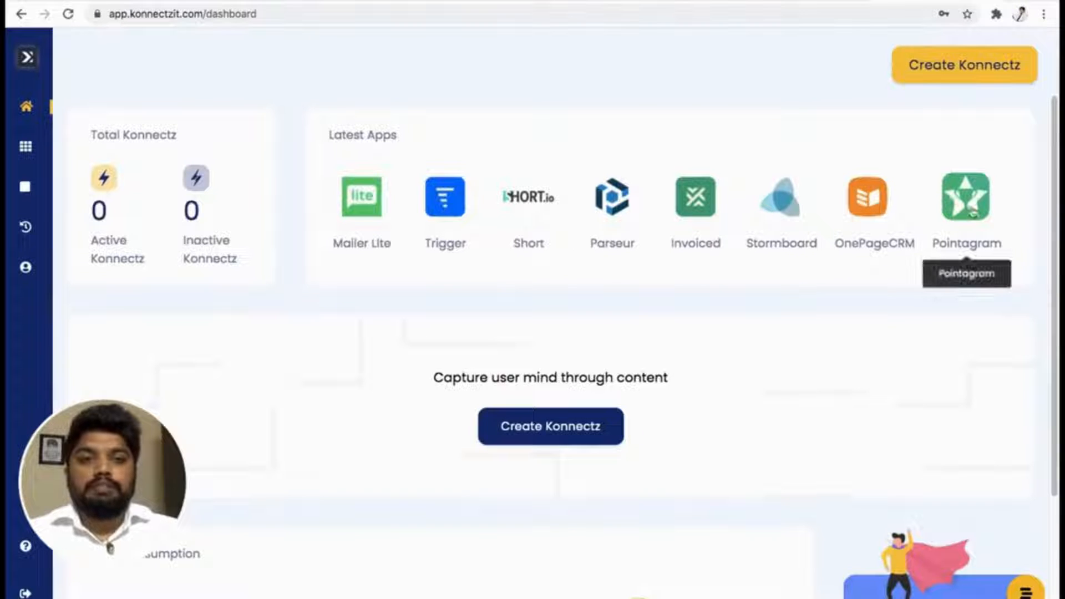
pyautogui.scroll(-3, 879, 298)
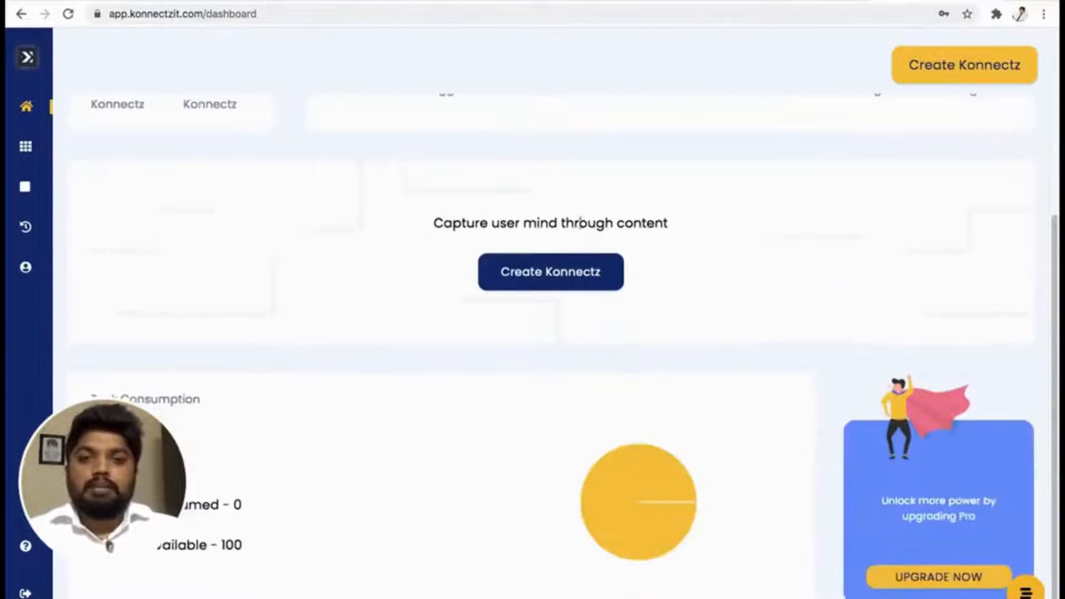
pyautogui.scroll(1, 548, 204)
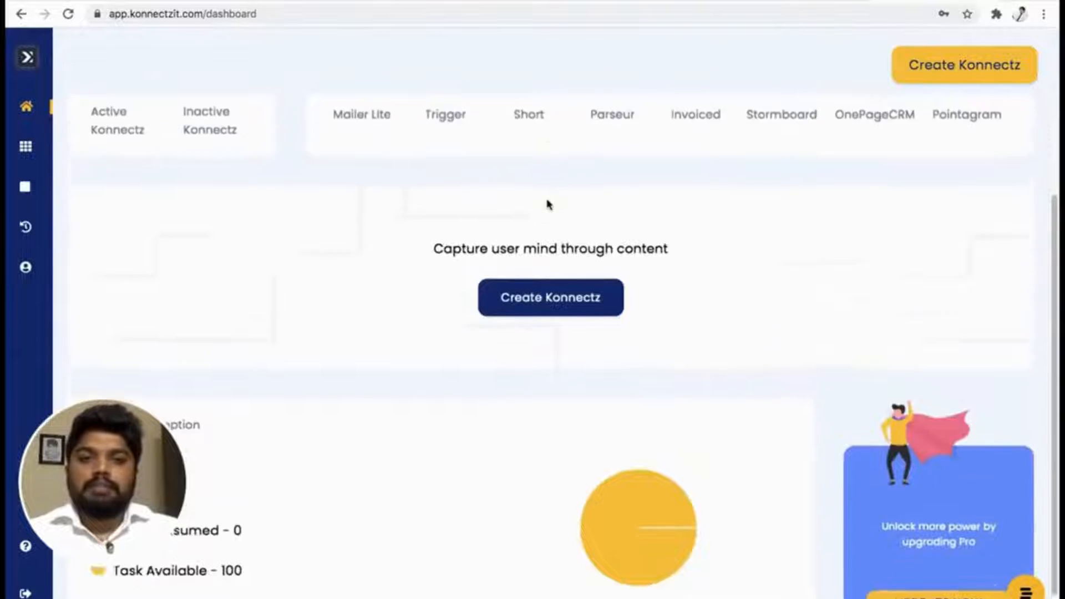
pyautogui.scroll(1, 547, 204)
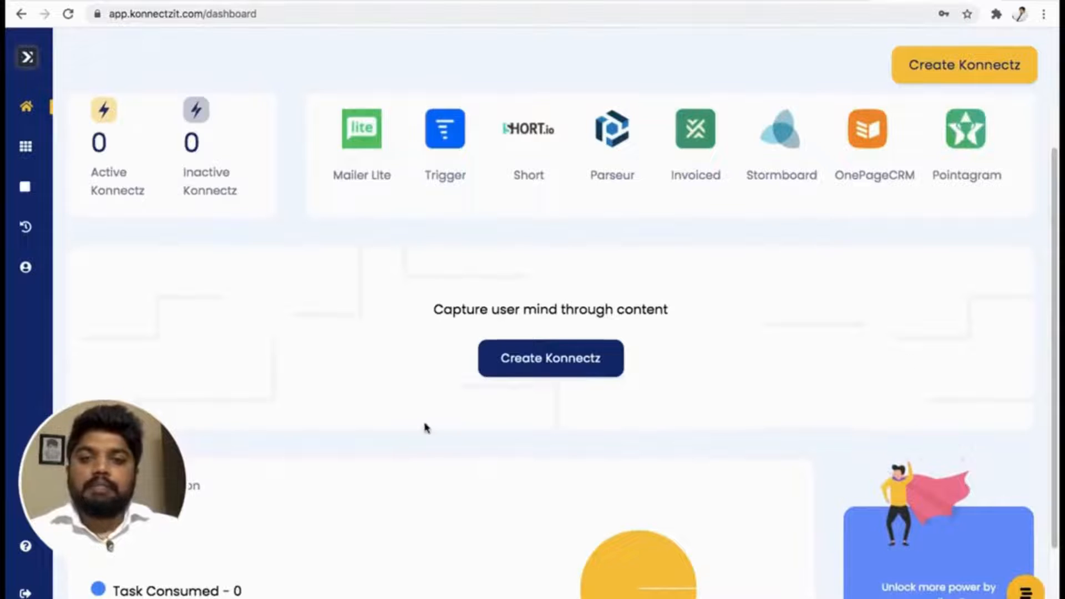
pyautogui.scroll(-1, 425, 427)
pyautogui.moveTo(123, 461)
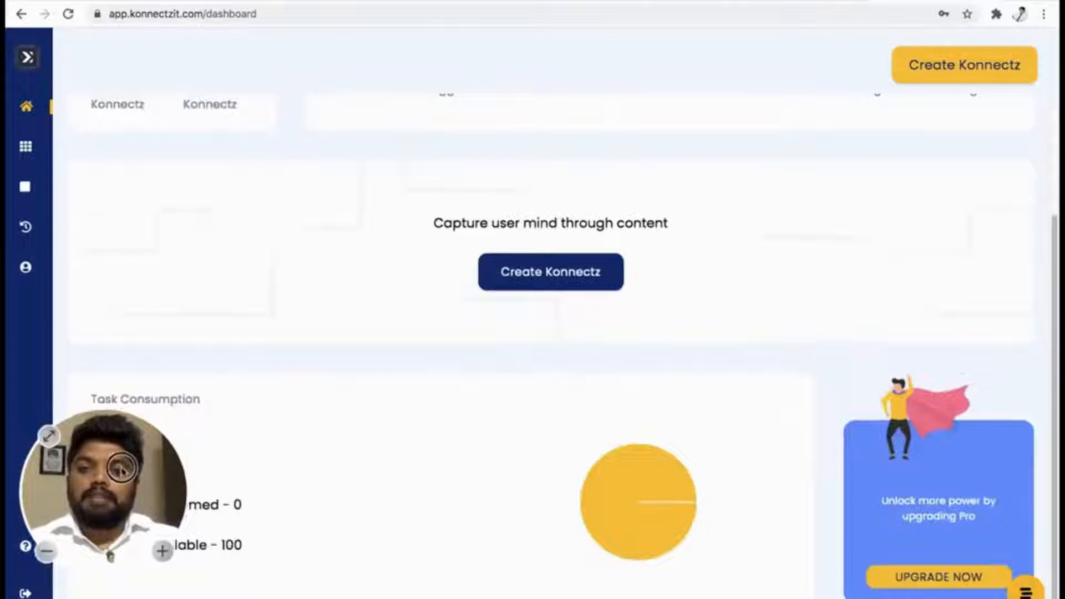
pyautogui.moveTo(122, 468); pyautogui.dragTo(975, 461)
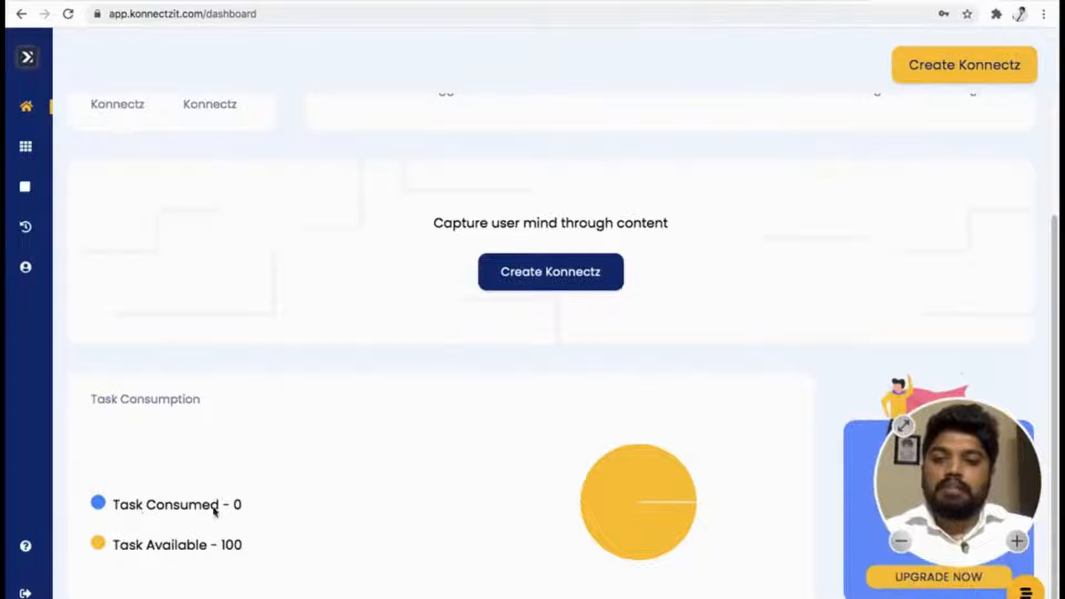
pyautogui.click(236, 503)
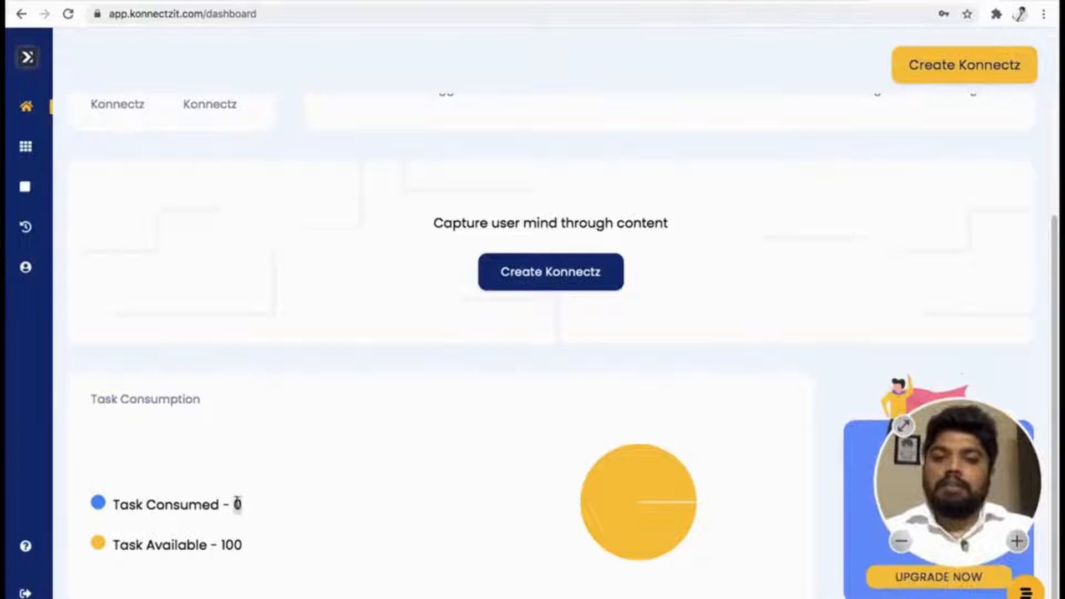
pyautogui.click(277, 510)
pyautogui.doubleClick(235, 545)
pyautogui.click(308, 544)
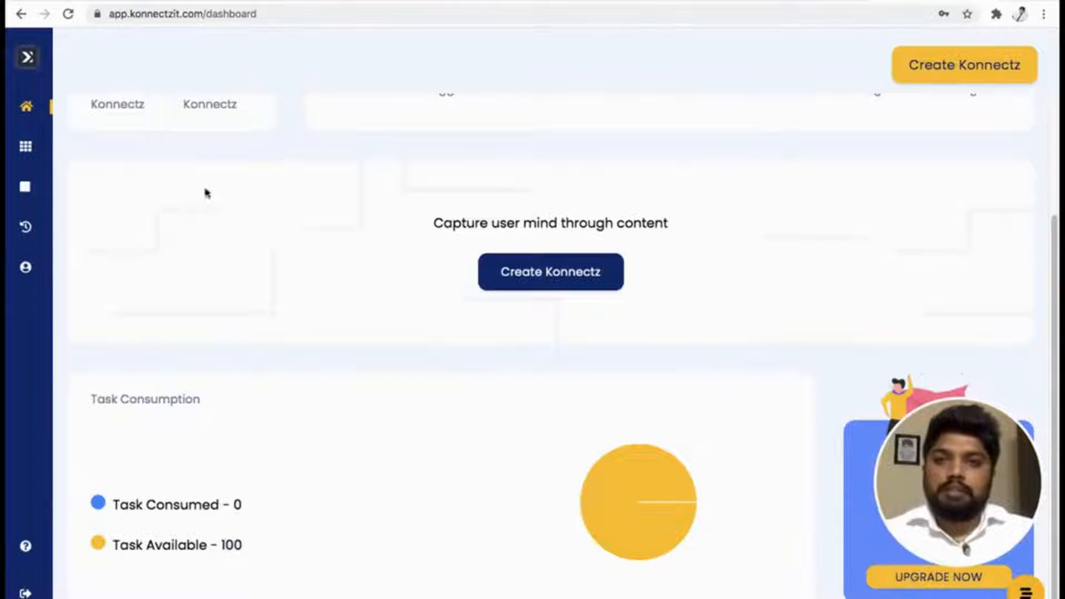
pyautogui.scroll(3, 517, 277)
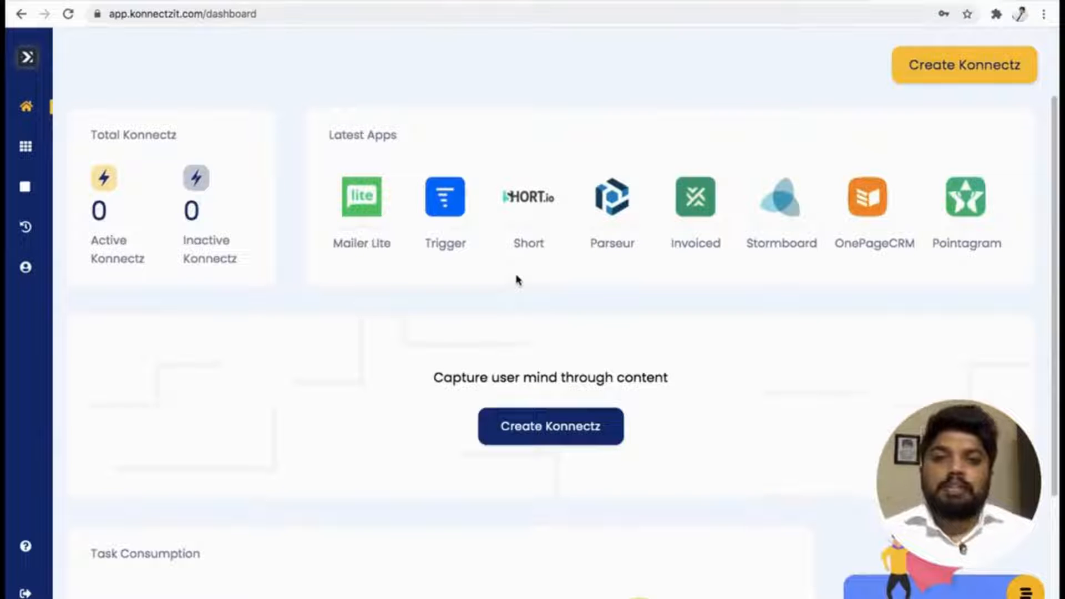
# Open the apps catalogue and start authorising Gmail from the apps available for authorisation.
pyautogui.moveTo(61, 148)
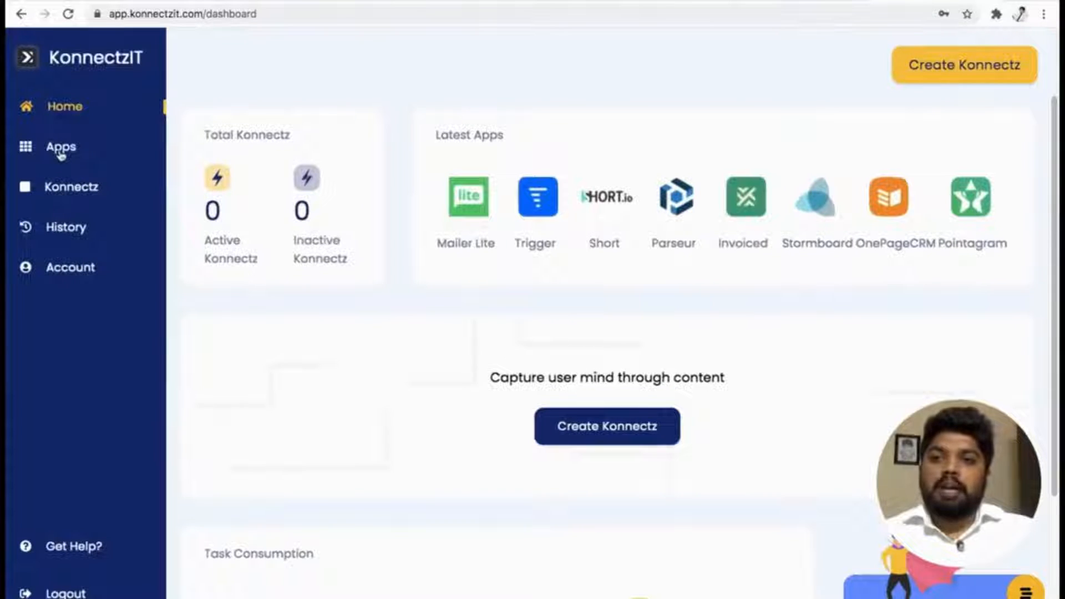
pyautogui.click(61, 155)
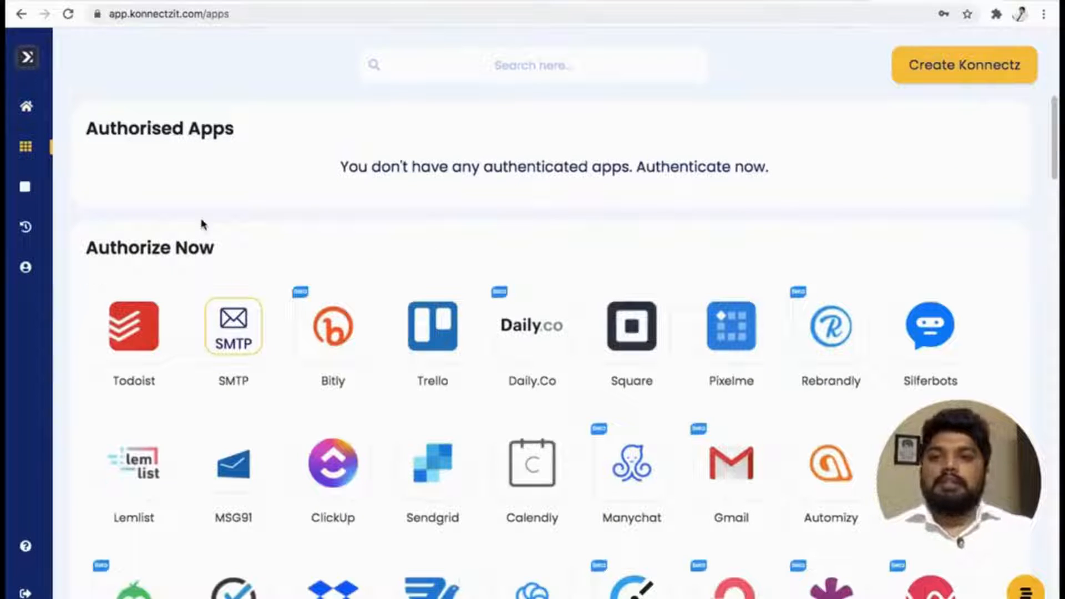
pyautogui.scroll(-1, 918, 231)
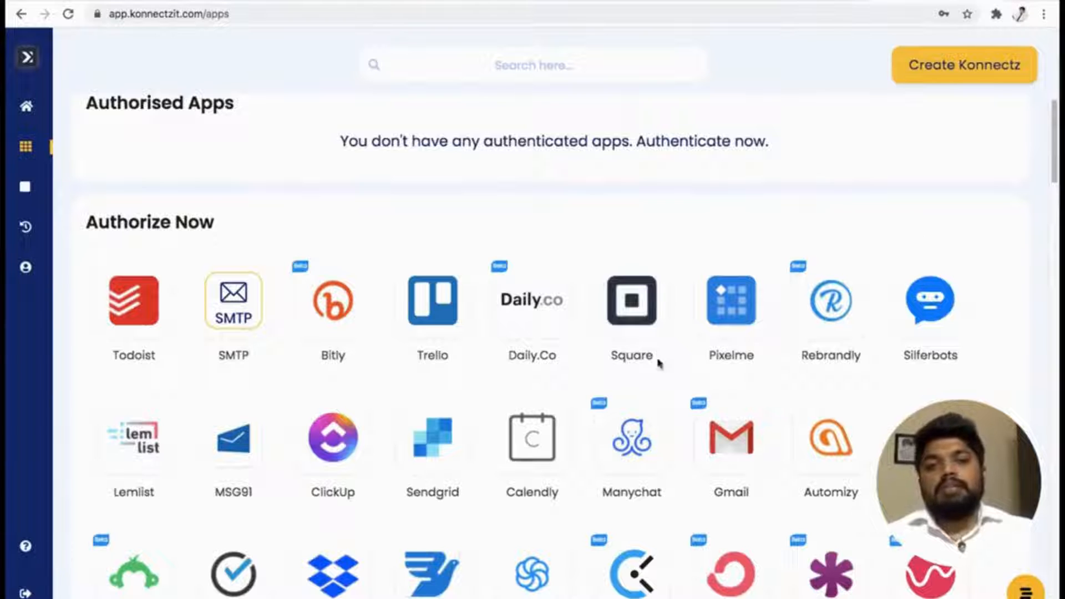
pyautogui.scroll(-2, 556, 332)
pyautogui.scroll(-1, 591, 341)
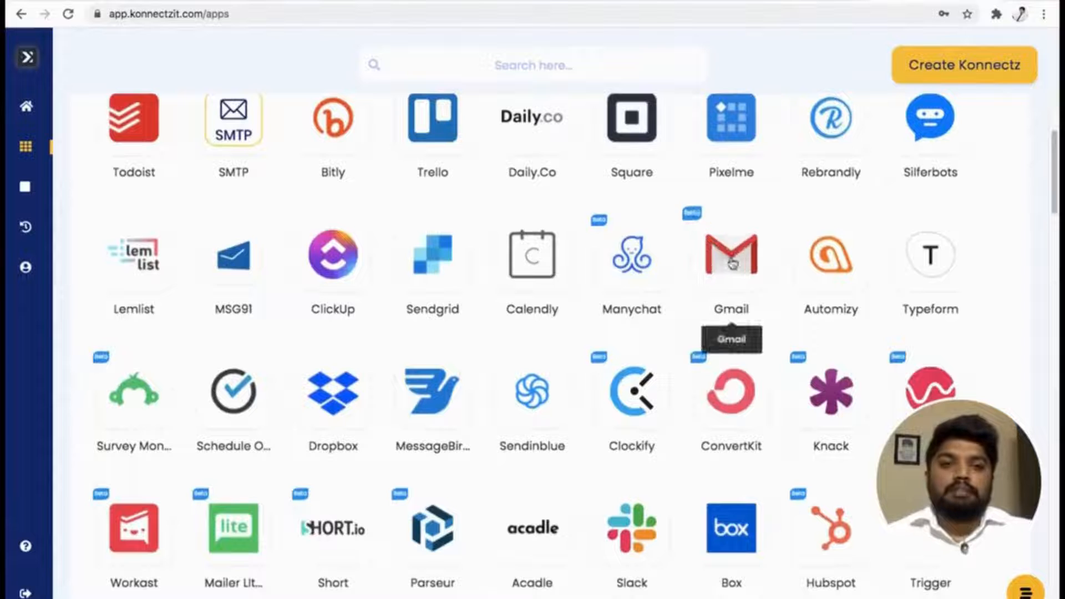
pyautogui.click(732, 261)
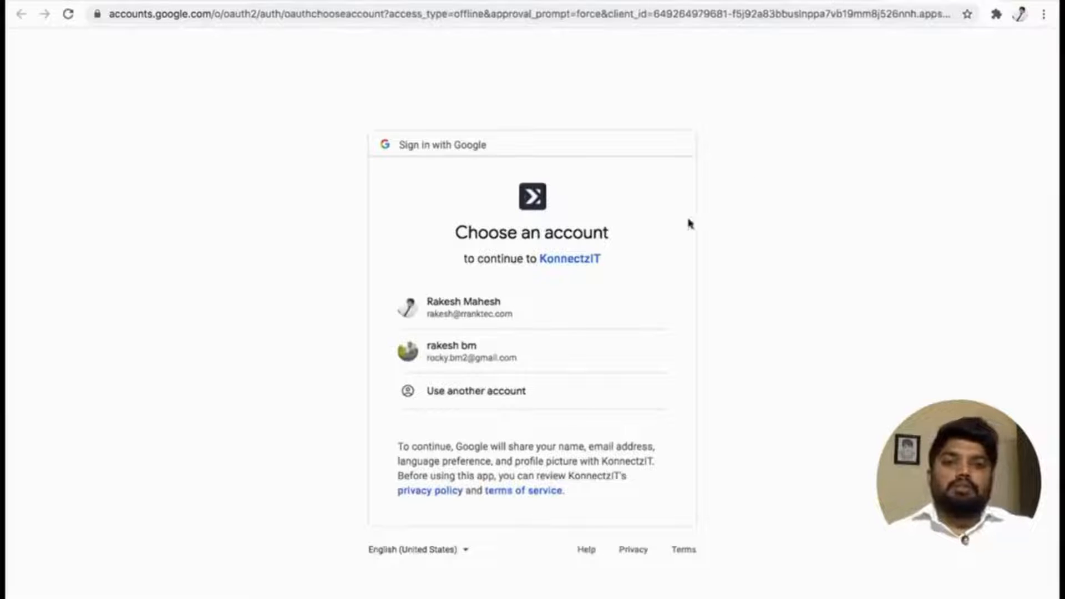
# Choose the personal Gmail account for the Google sign-in, review the requested permissions, and allow KonnectzIT access.
pyautogui.click(499, 360)
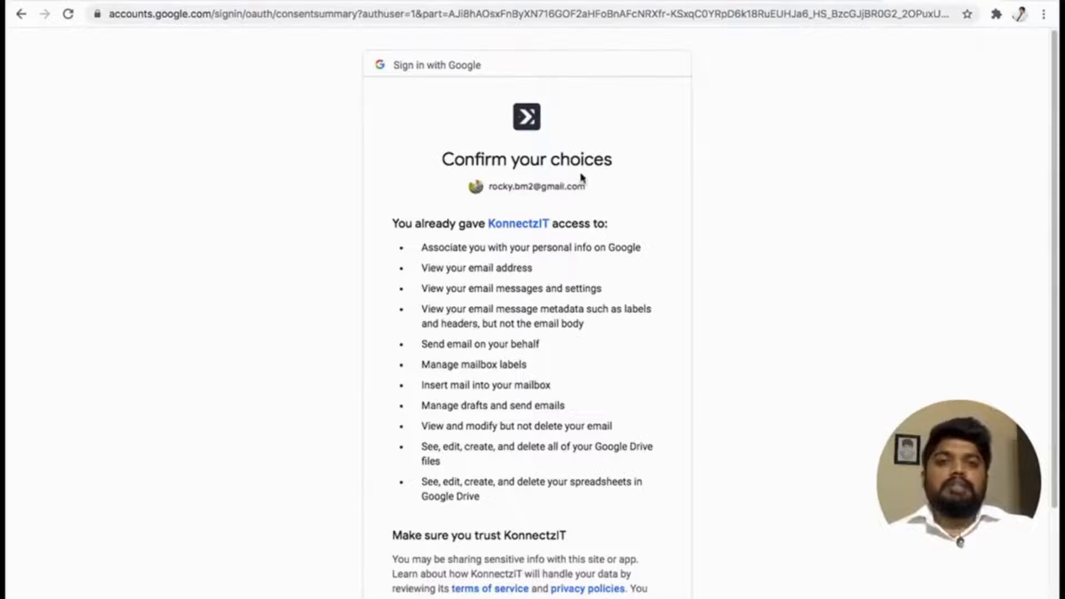
pyautogui.scroll(-3, 613, 264)
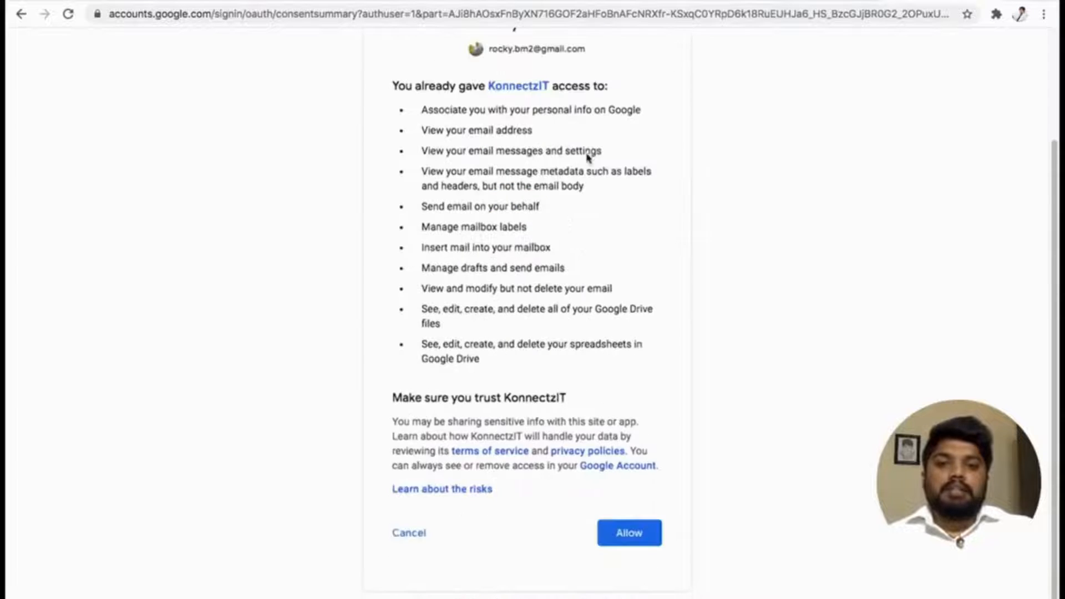
pyautogui.scroll(3, 574, 358)
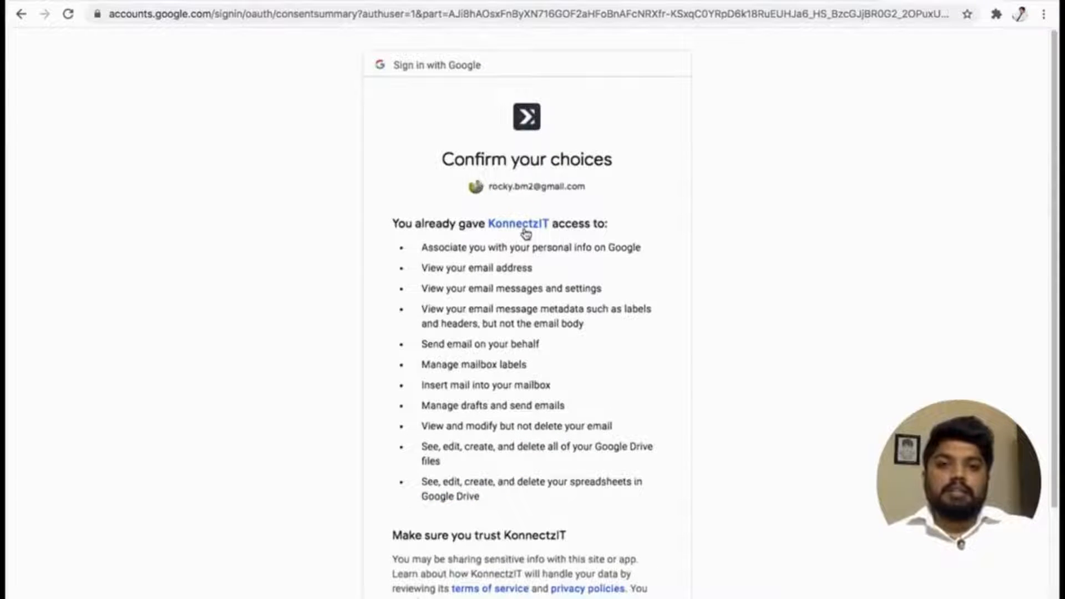
pyautogui.scroll(-3, 577, 416)
pyautogui.click(632, 524)
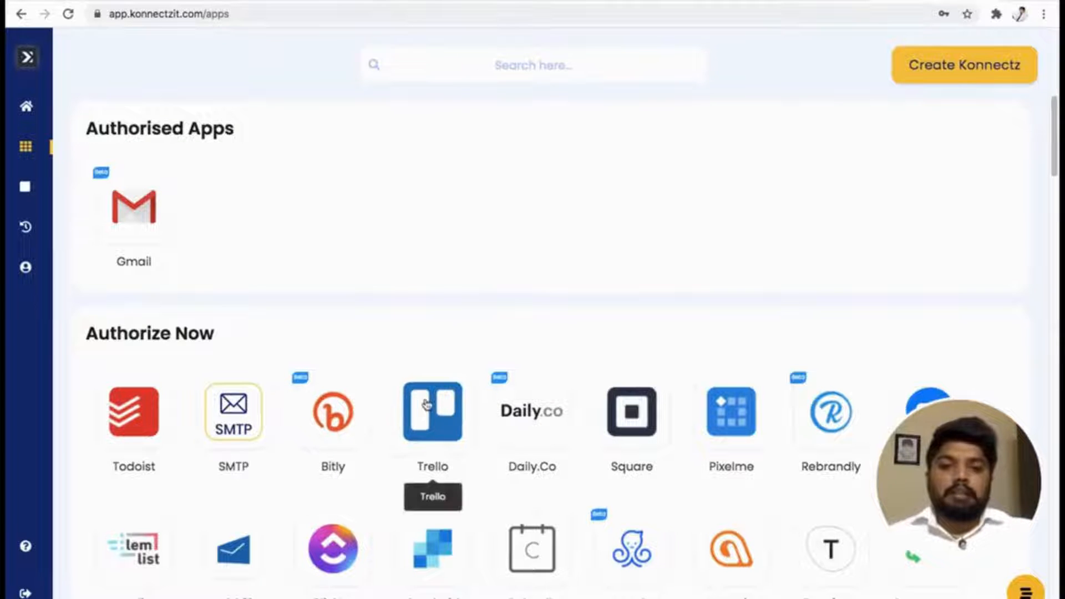
# Start authorising Calendly, then switch to Calendly's Integrations page and copy the API key.
pyautogui.scroll(-1, 553, 316)
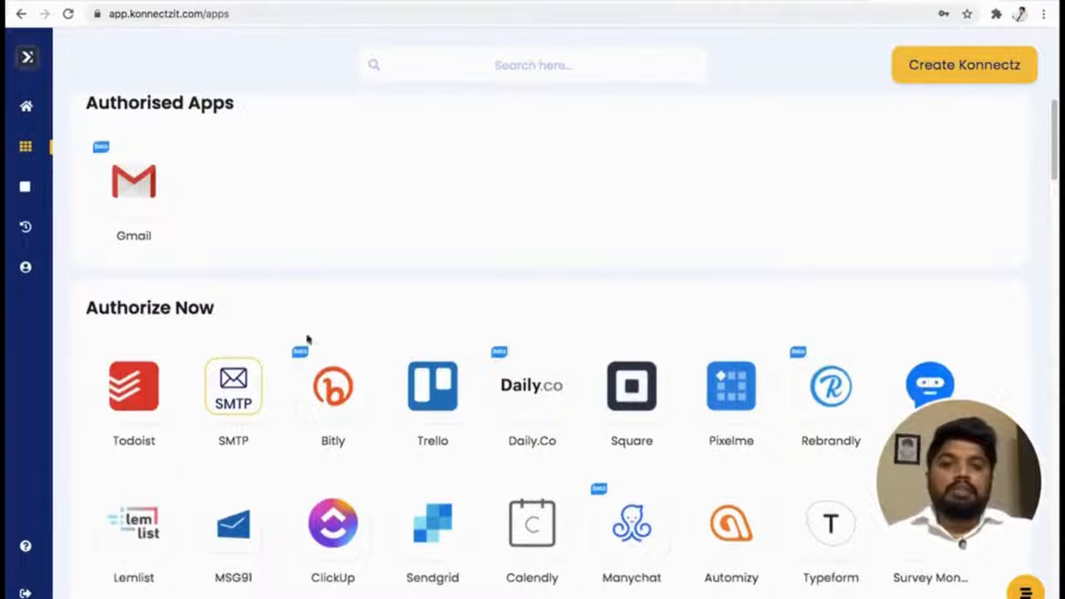
pyautogui.scroll(1, 541, 292)
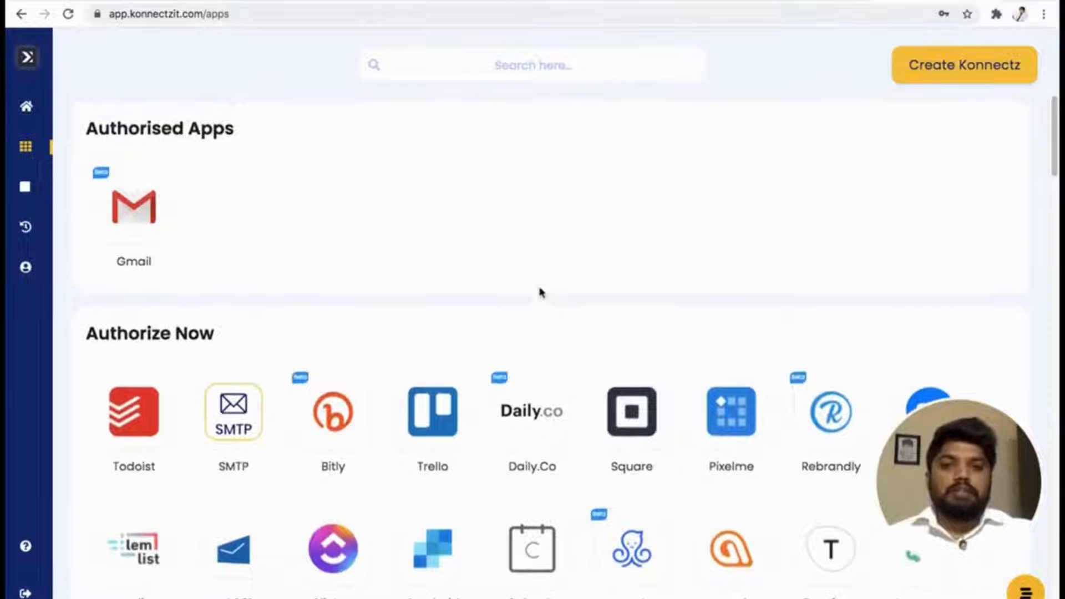
pyautogui.scroll(-4, 541, 293)
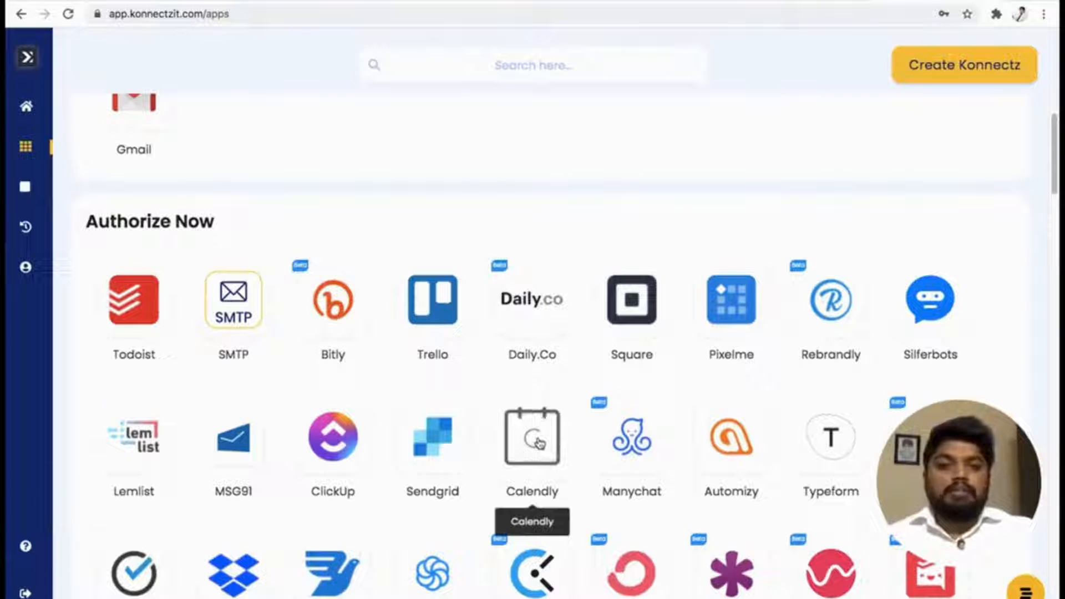
pyautogui.click(539, 442)
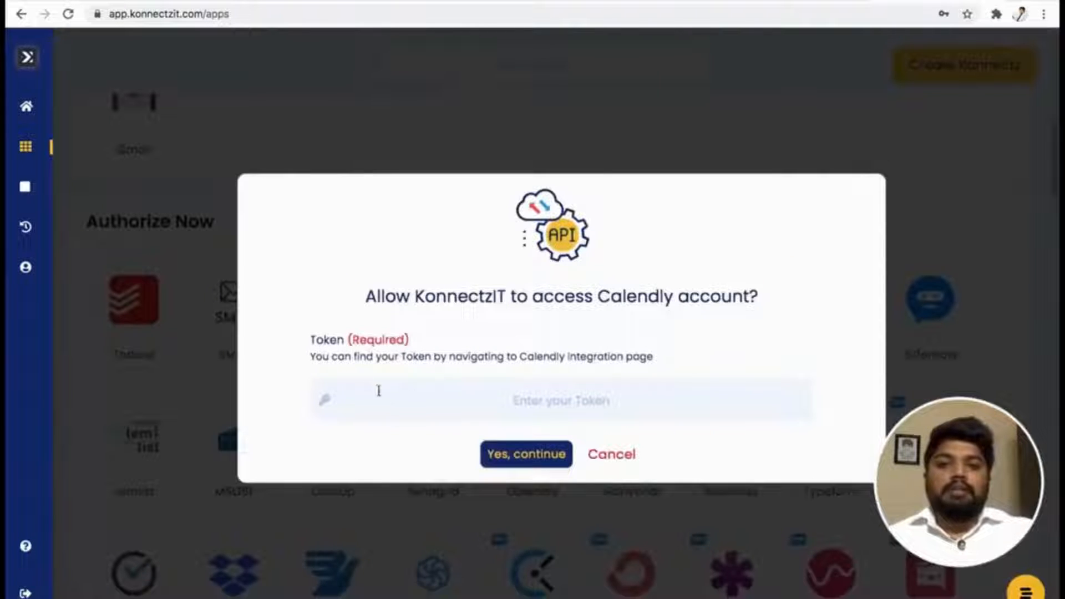
pyautogui.click(397, 395)
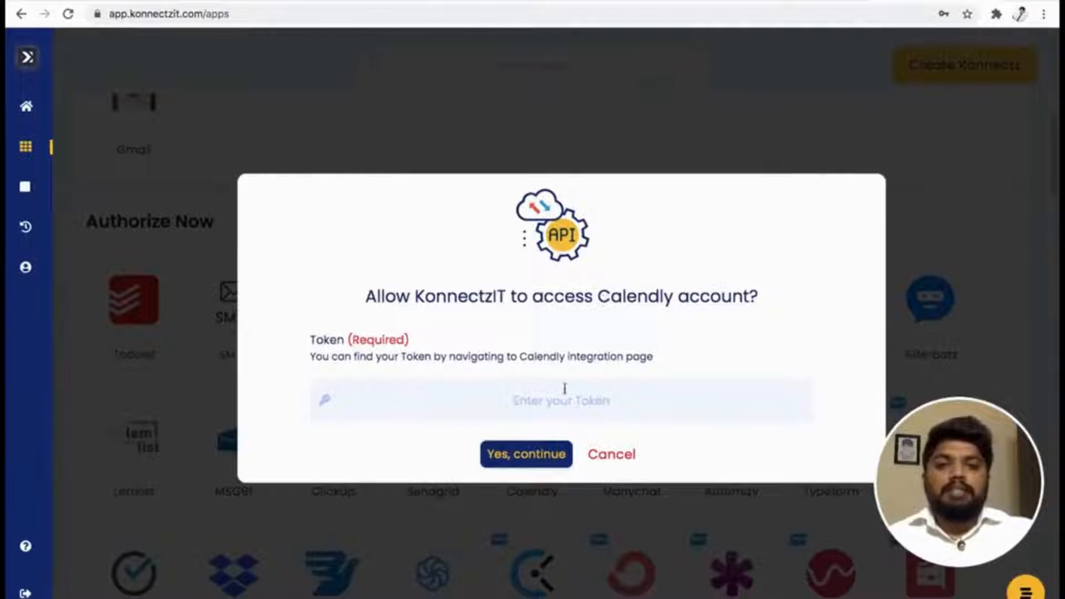
pyautogui.click(687, 1)
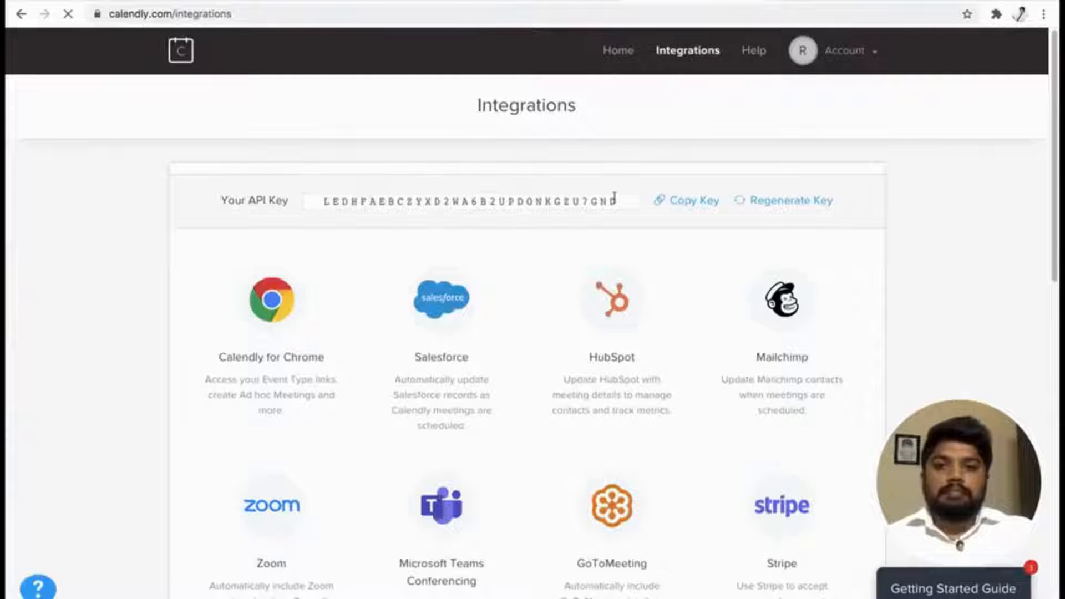
pyautogui.click(690, 203)
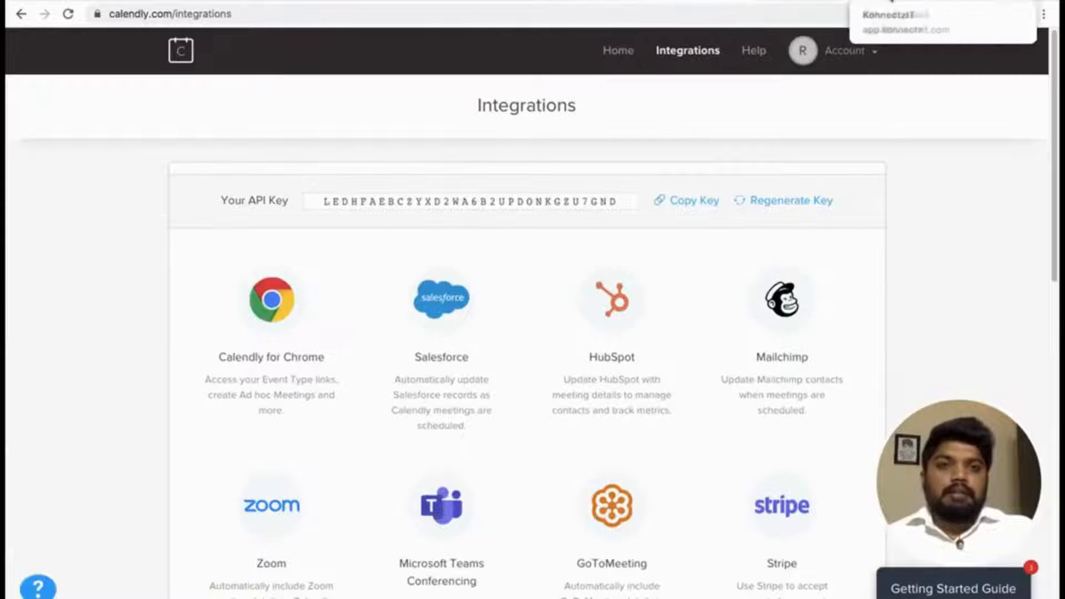
# Return to KonnectzIT, paste the copied API key as the Calendly token, and confirm access.
pyautogui.click(891, 2)
pyautogui.rightClick(523, 401)
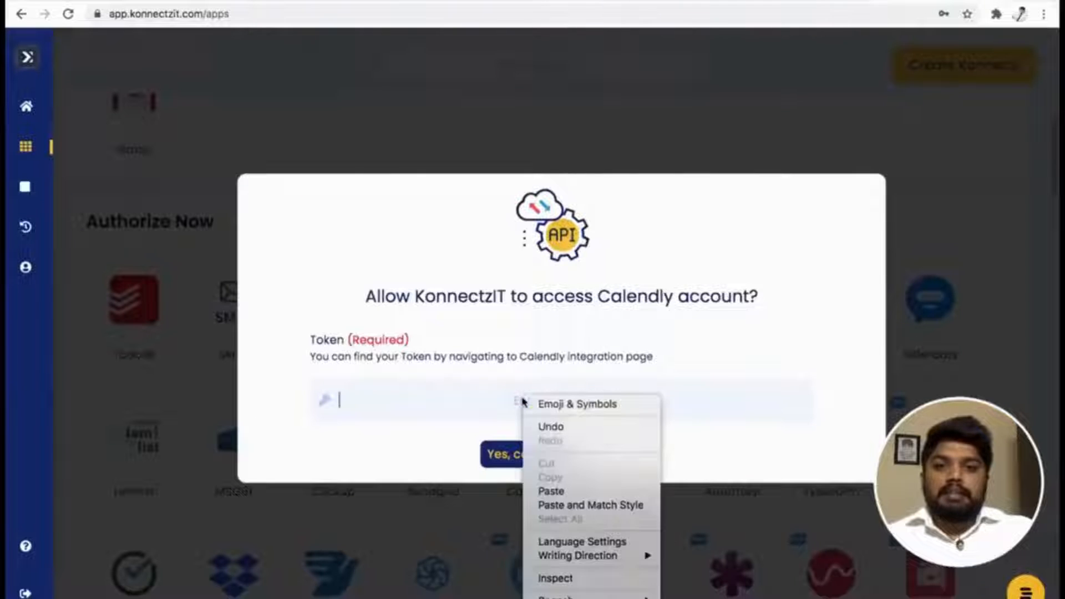
pyautogui.click(586, 491)
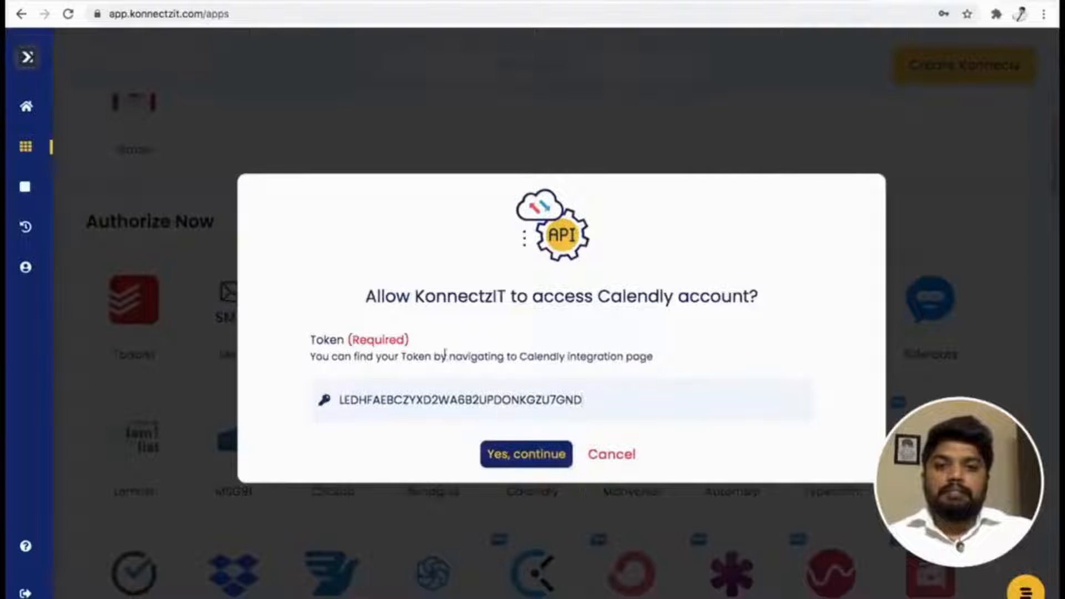
pyautogui.click(529, 459)
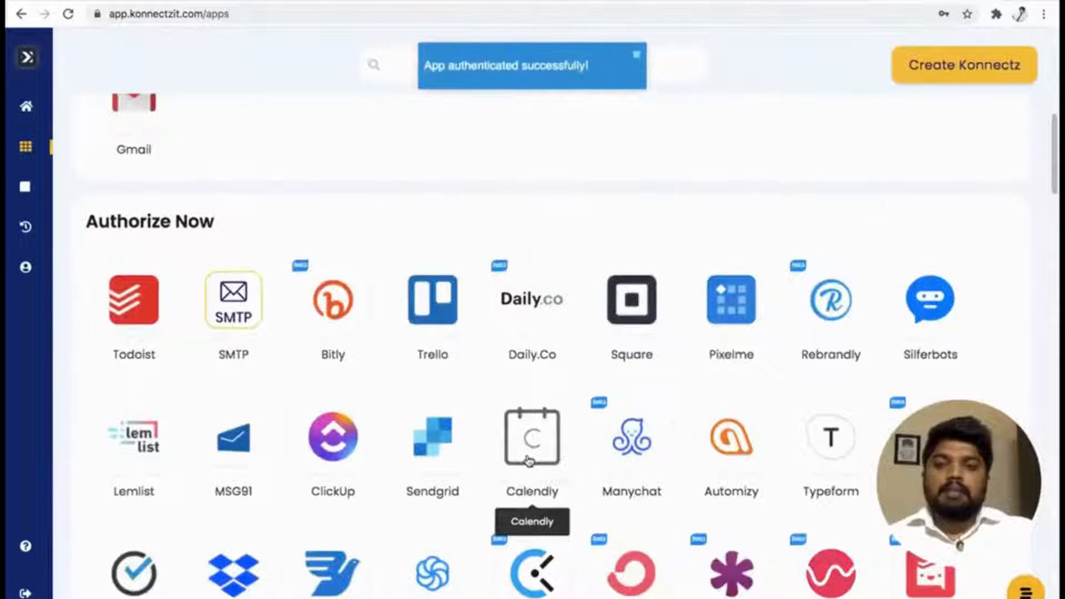
pyautogui.scroll(3, 566, 154)
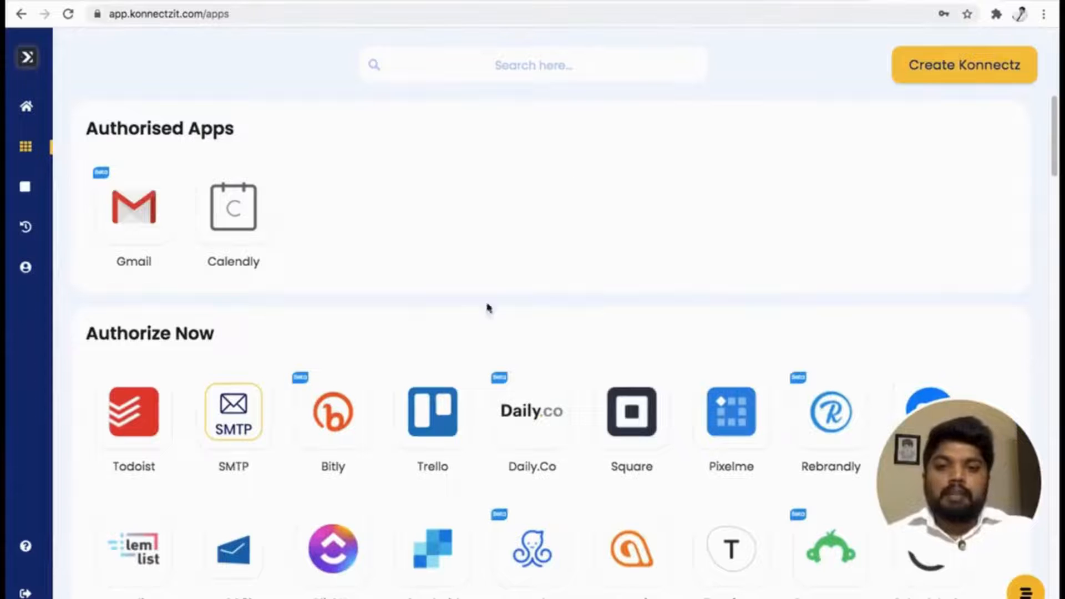
pyautogui.click(343, 415)
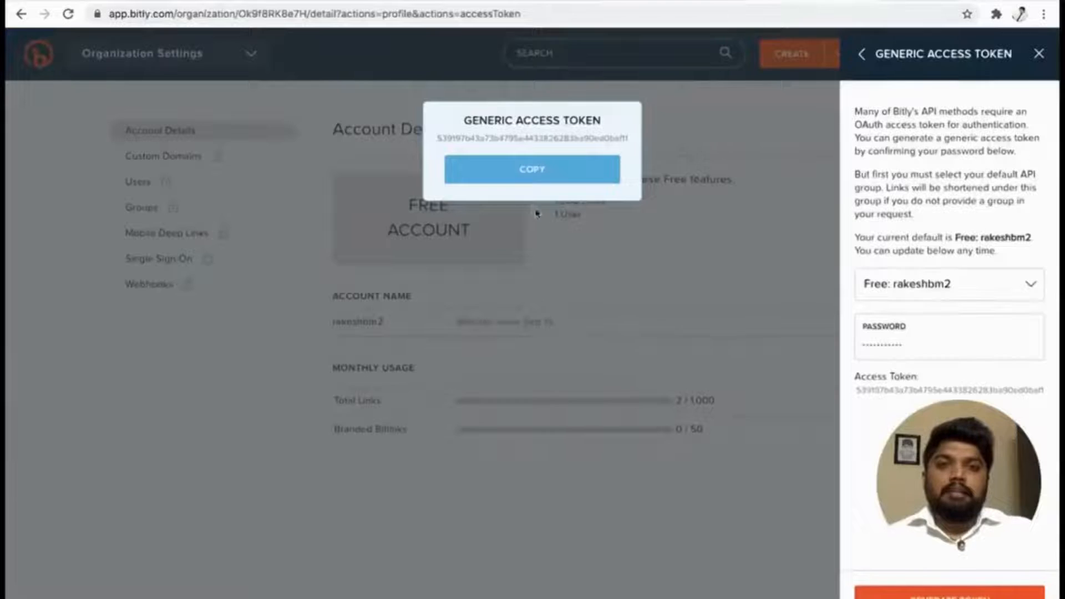
pyautogui.click(555, 169)
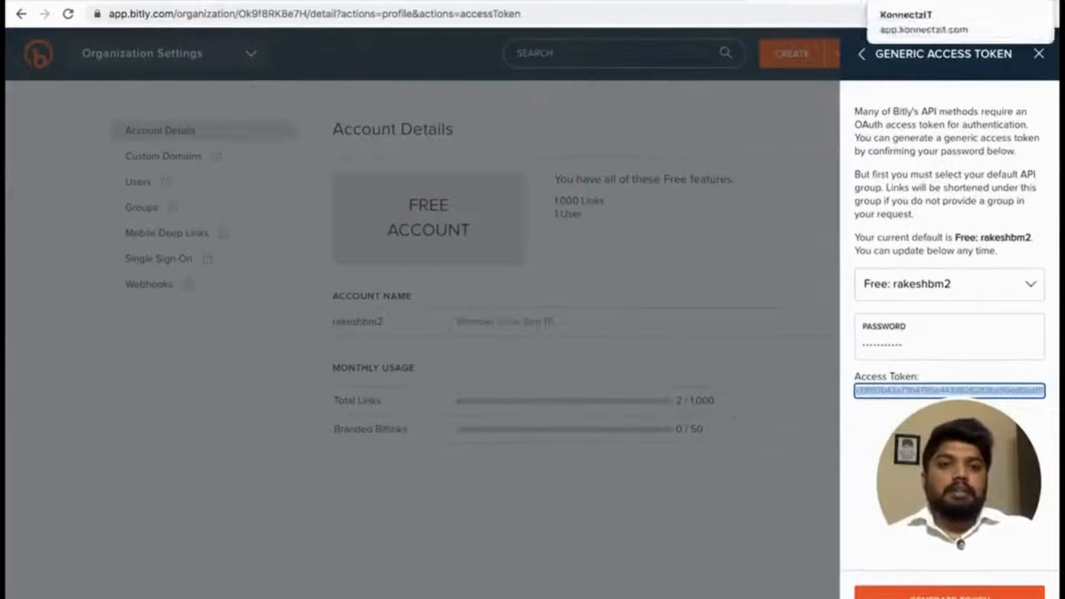
pyautogui.click(937, 1)
pyautogui.rightClick(445, 392)
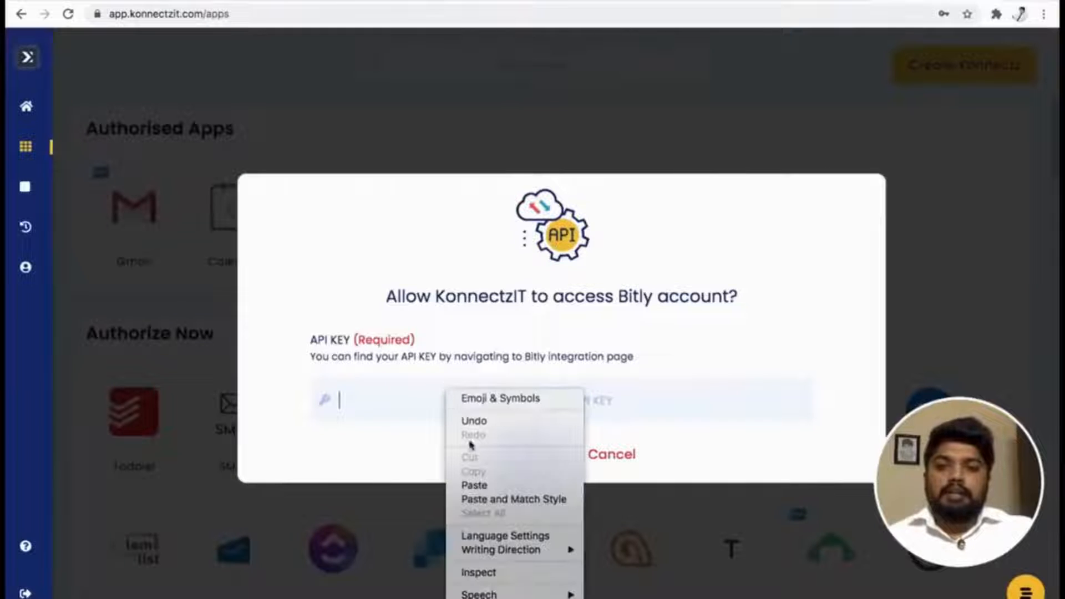
pyautogui.click(478, 483)
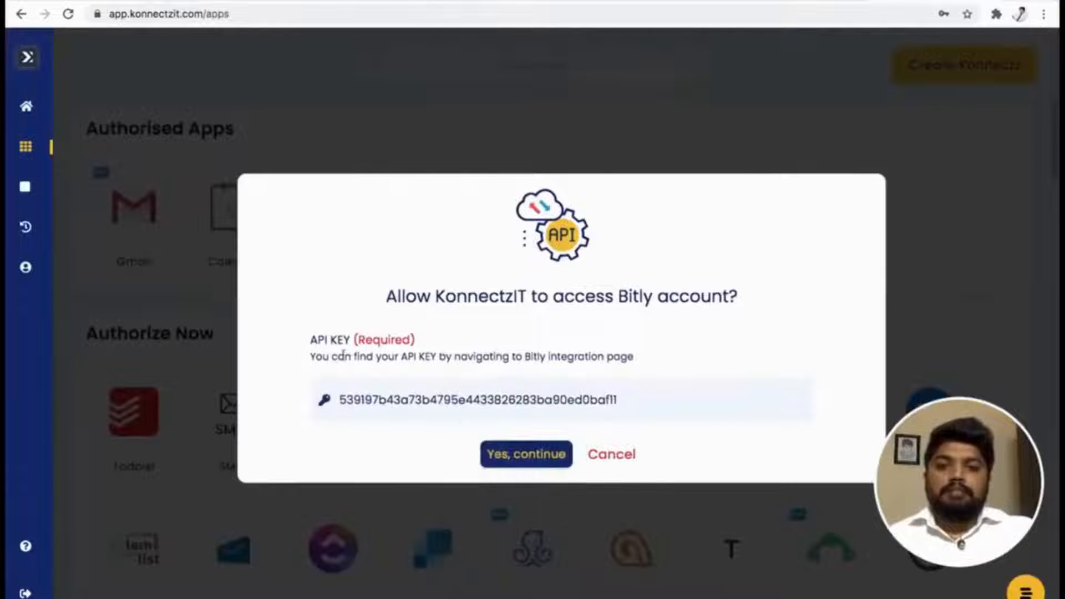
pyautogui.click(527, 460)
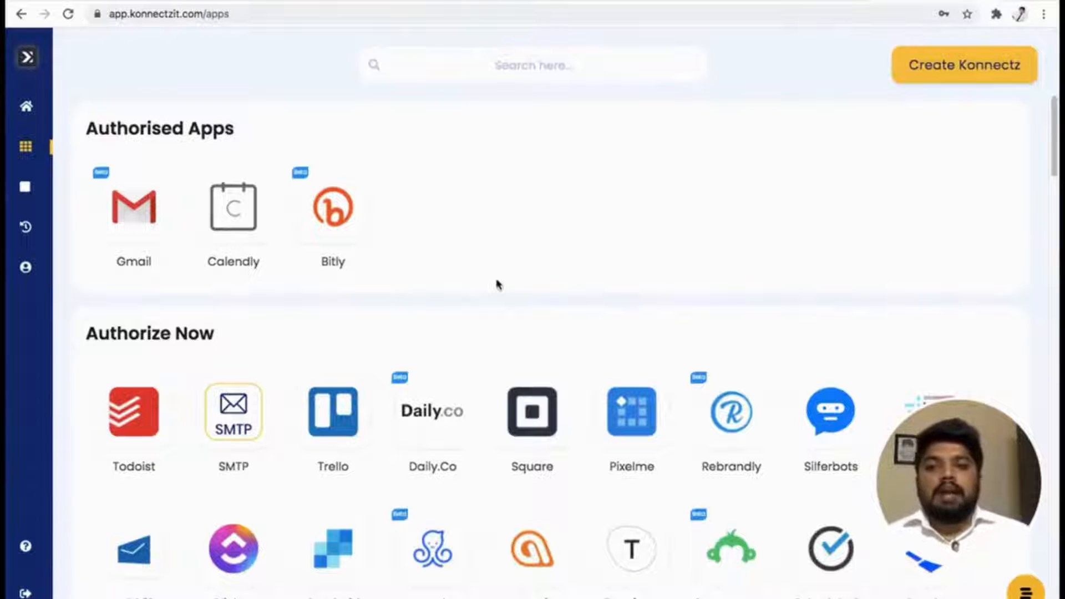
# Find Hubspot among the apps available for authorisation and authorise it with the Rank Technologies account.
pyautogui.scroll(-12, 497, 285)
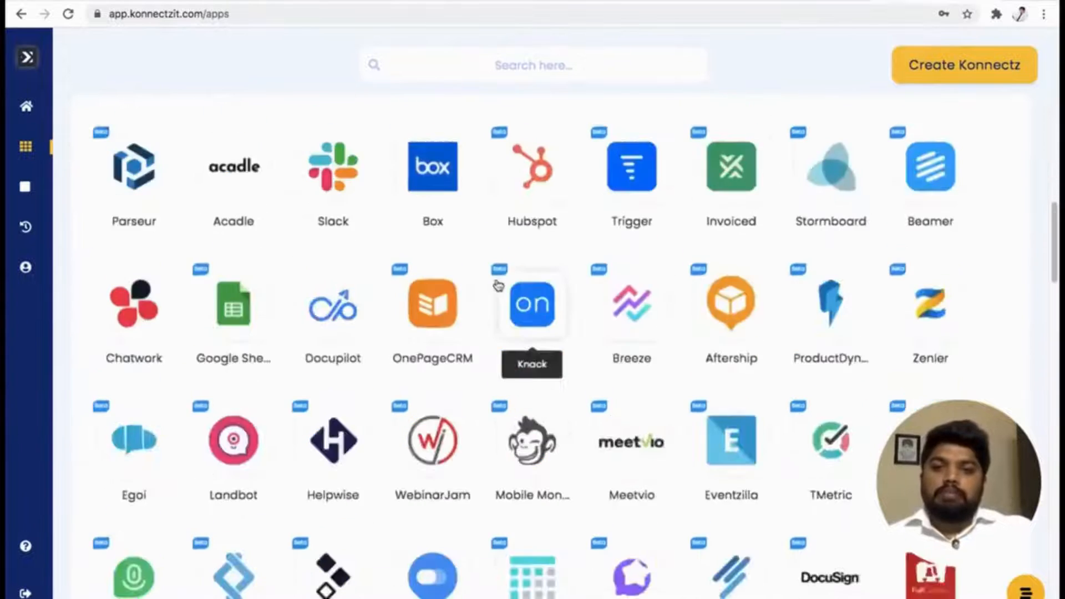
pyautogui.scroll(-6, 498, 284)
pyautogui.scroll(7, 498, 285)
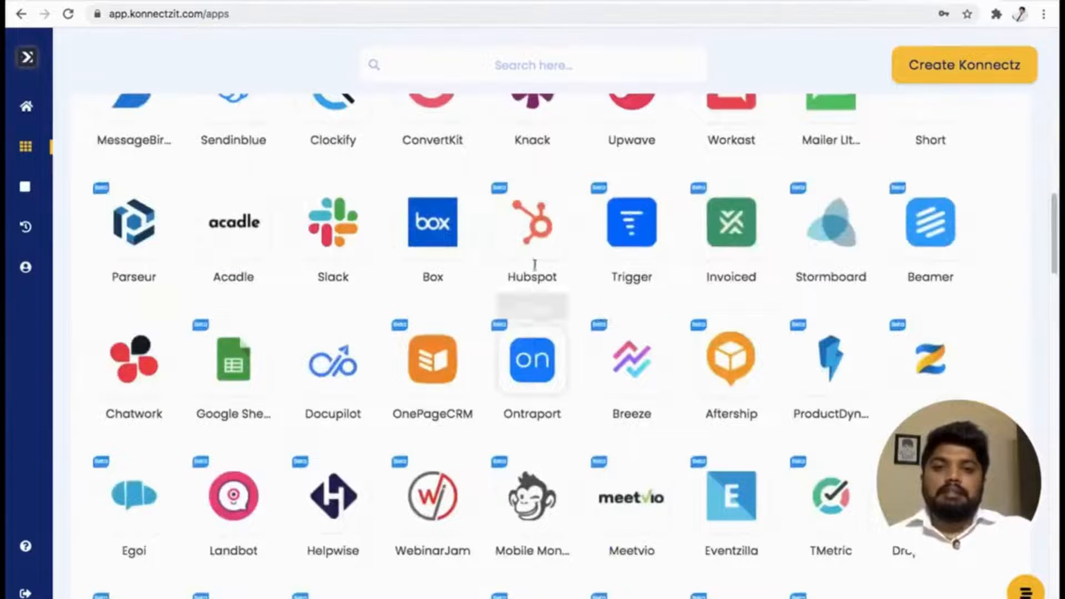
pyautogui.scroll(-7, 532, 280)
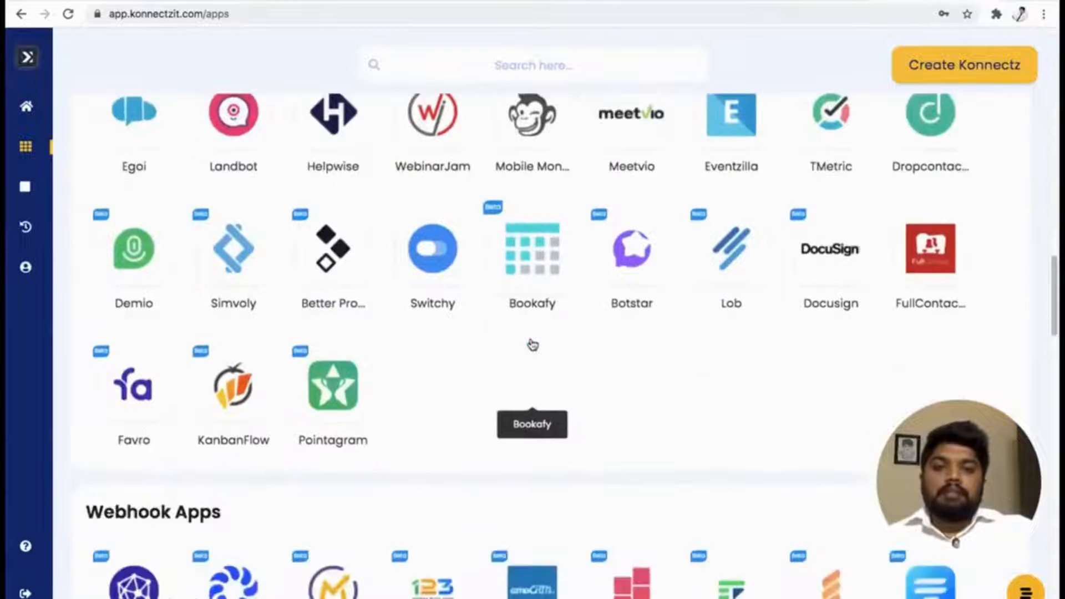
pyautogui.scroll(10, 531, 343)
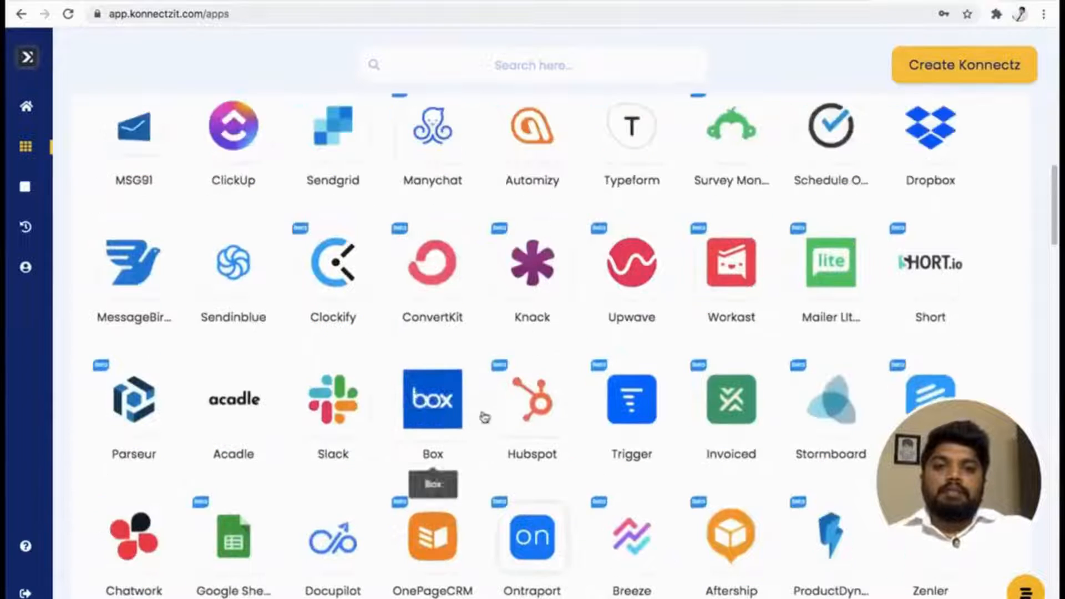
pyautogui.click(528, 401)
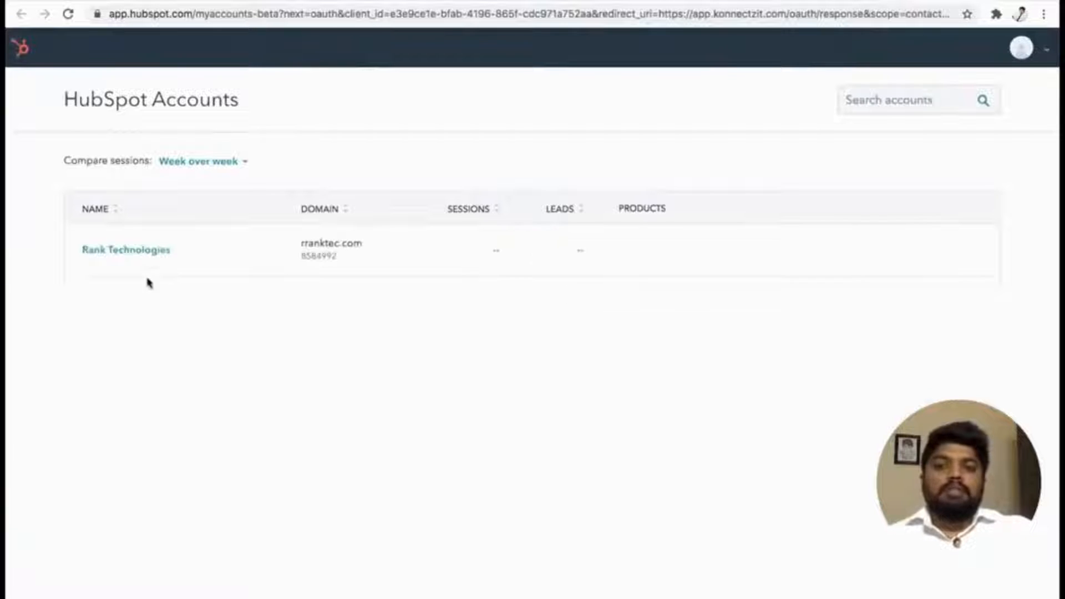
pyautogui.click(133, 254)
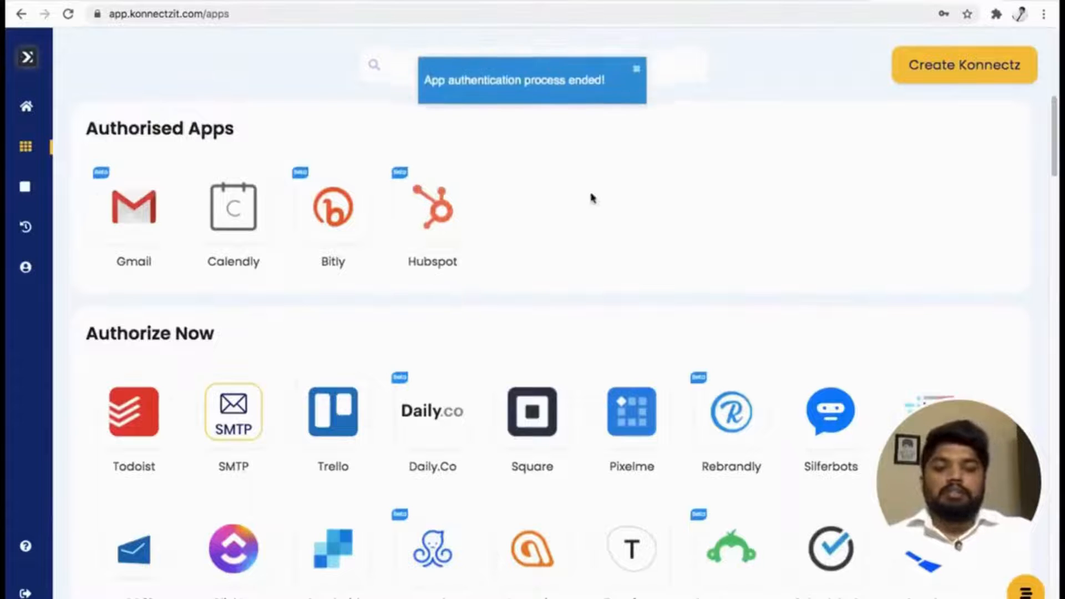
# Look through the apps offered in the Webhook Apps section.
pyautogui.scroll(-18, 616, 319)
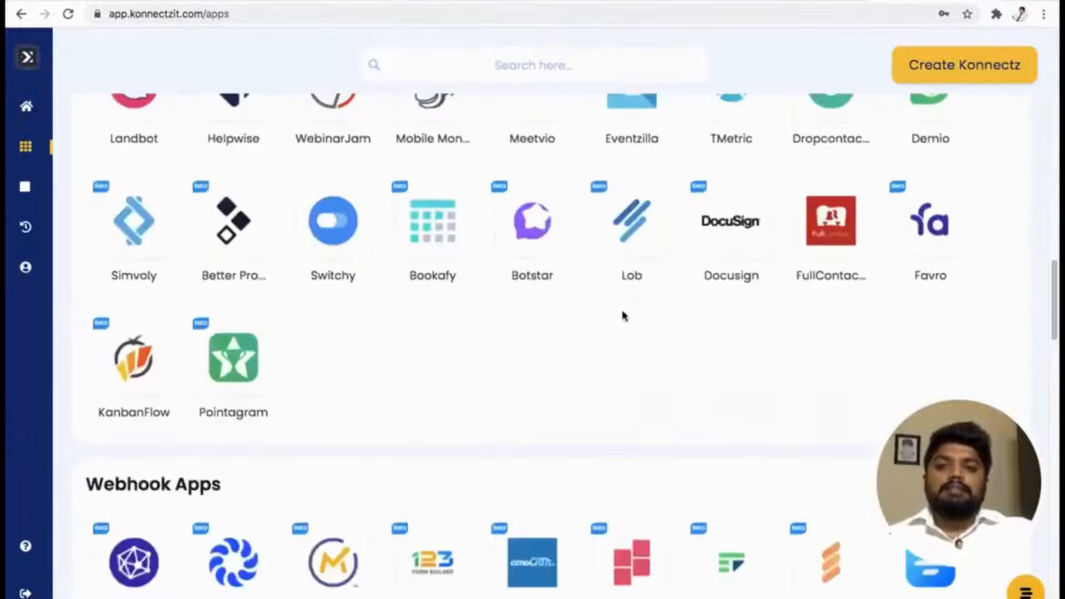
pyautogui.scroll(-5, 623, 315)
pyautogui.scroll(-3, 622, 315)
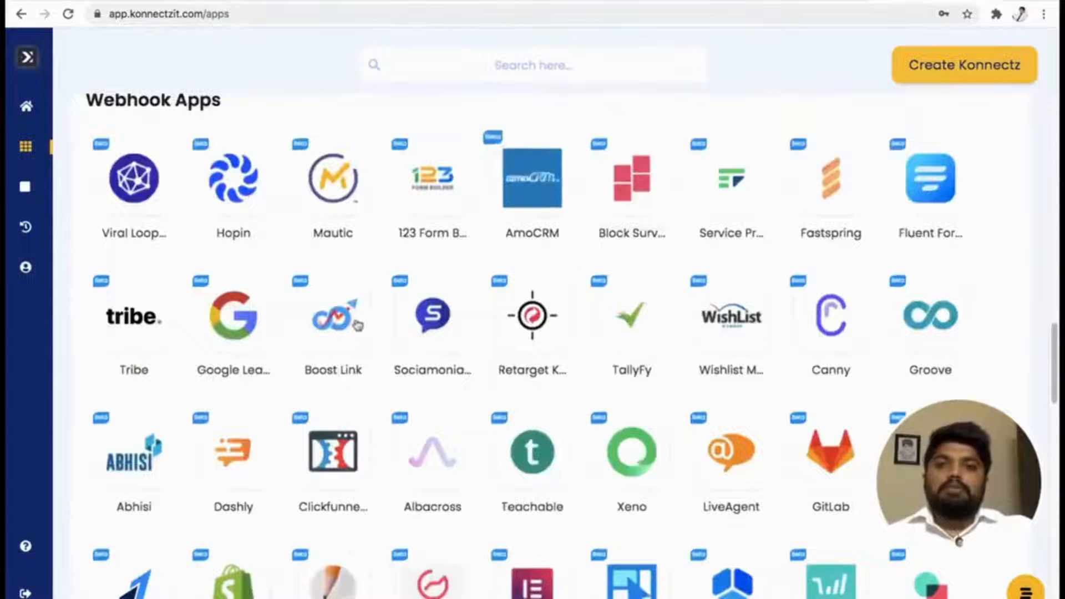
pyautogui.scroll(-8, 742, 323)
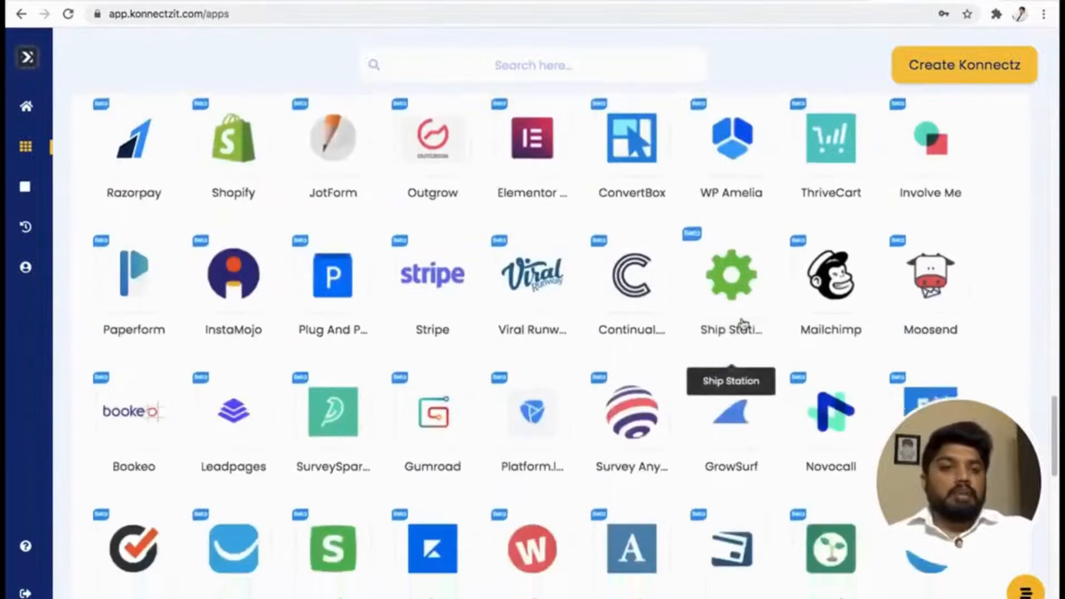
pyautogui.scroll(-15, 741, 323)
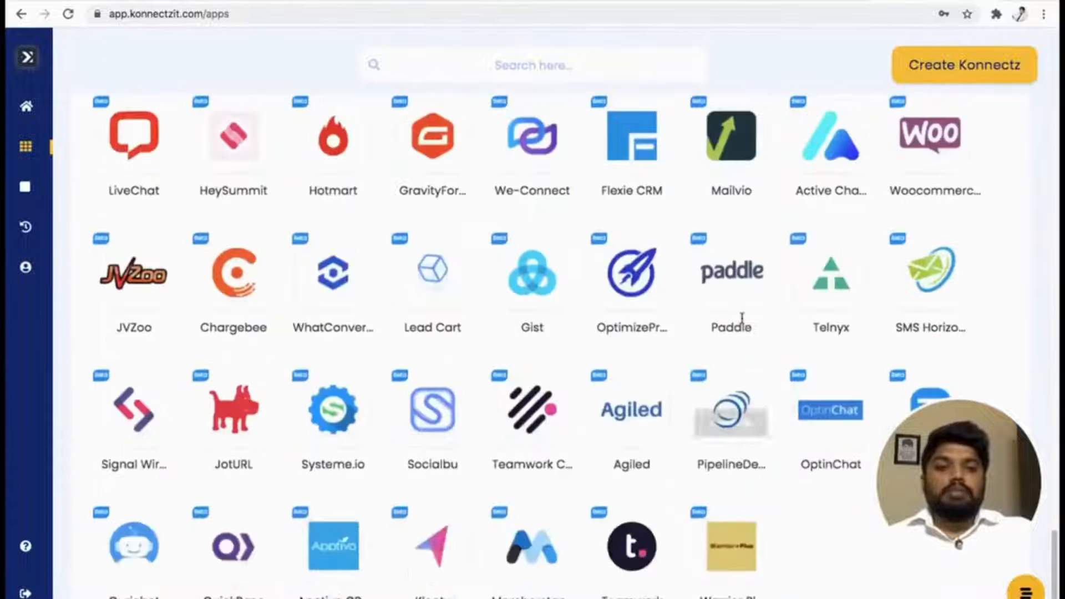
# Read the webhook setup instructions for Viral Loops among the Webhook Apps, and close them.
pyautogui.scroll(-1, 742, 317)
pyautogui.scroll(20, 742, 323)
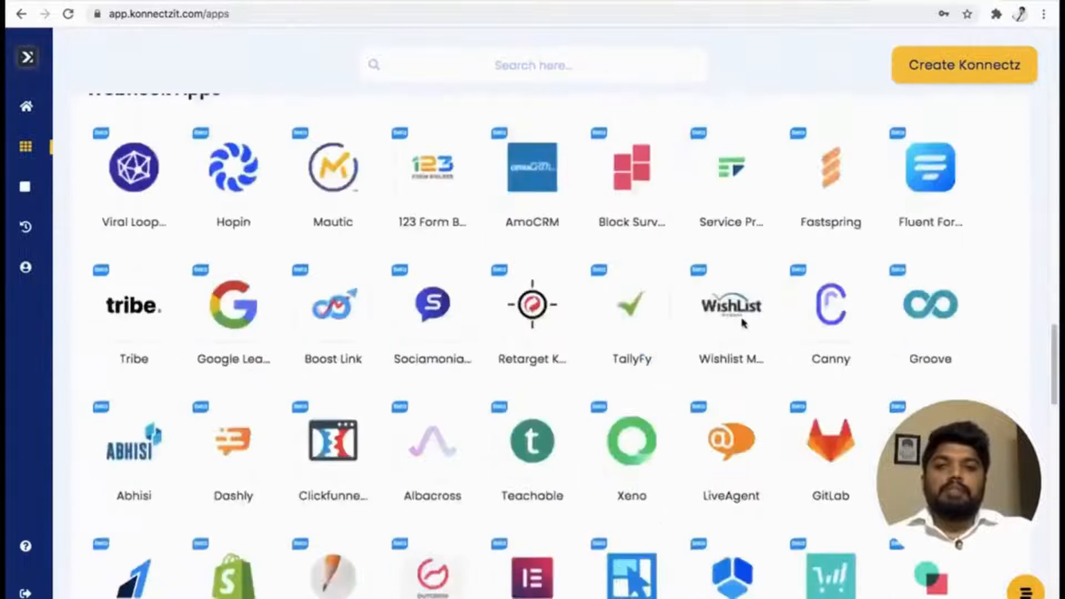
pyautogui.scroll(-10, 575, 361)
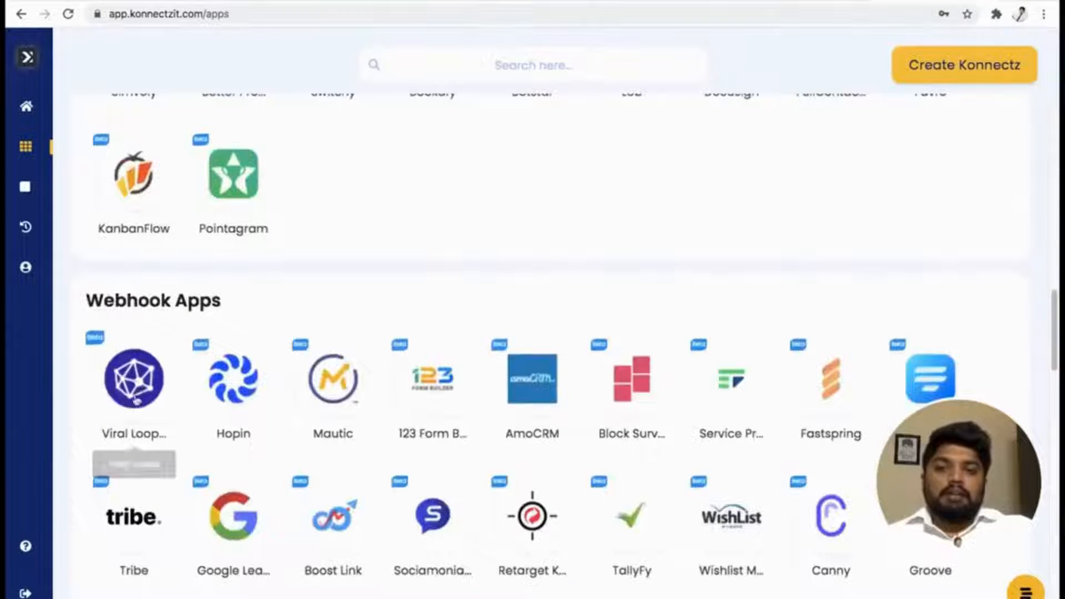
pyautogui.click(136, 382)
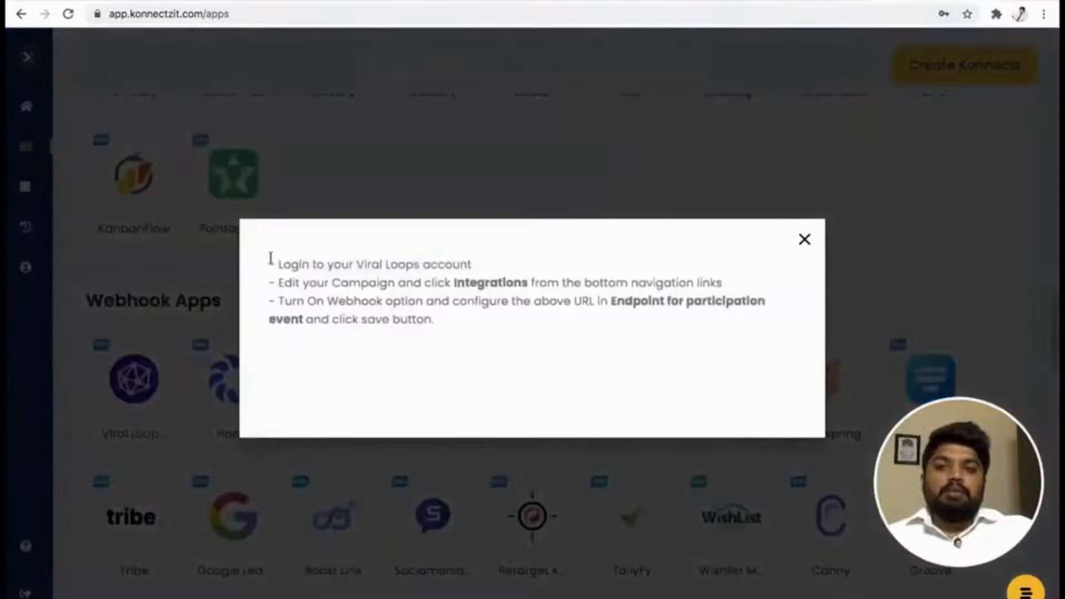
pyautogui.moveTo(272, 263); pyautogui.dragTo(435, 327)
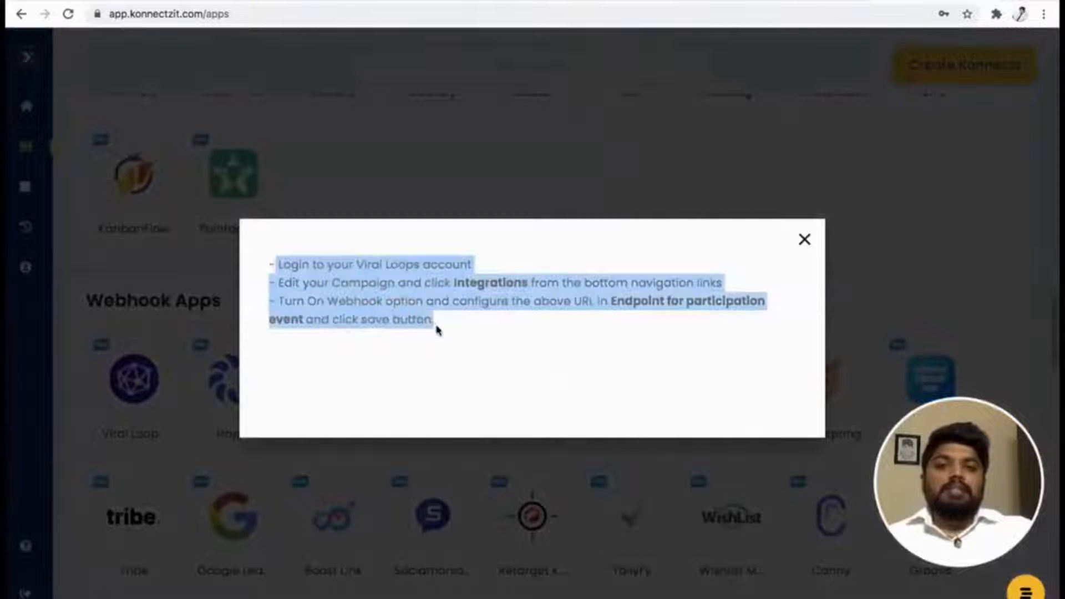
pyautogui.click(472, 373)
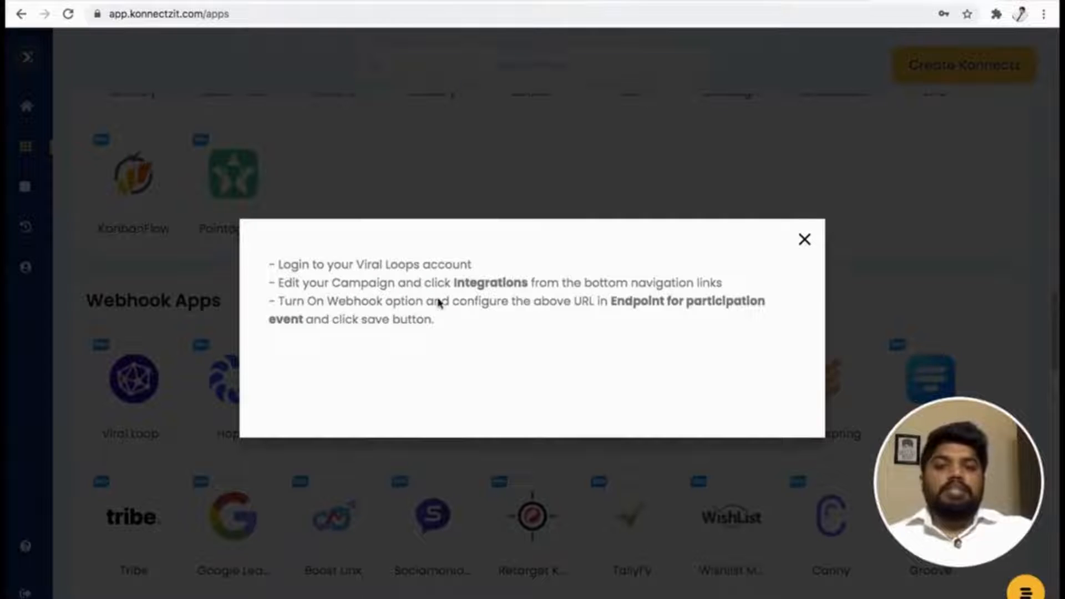
pyautogui.click(804, 241)
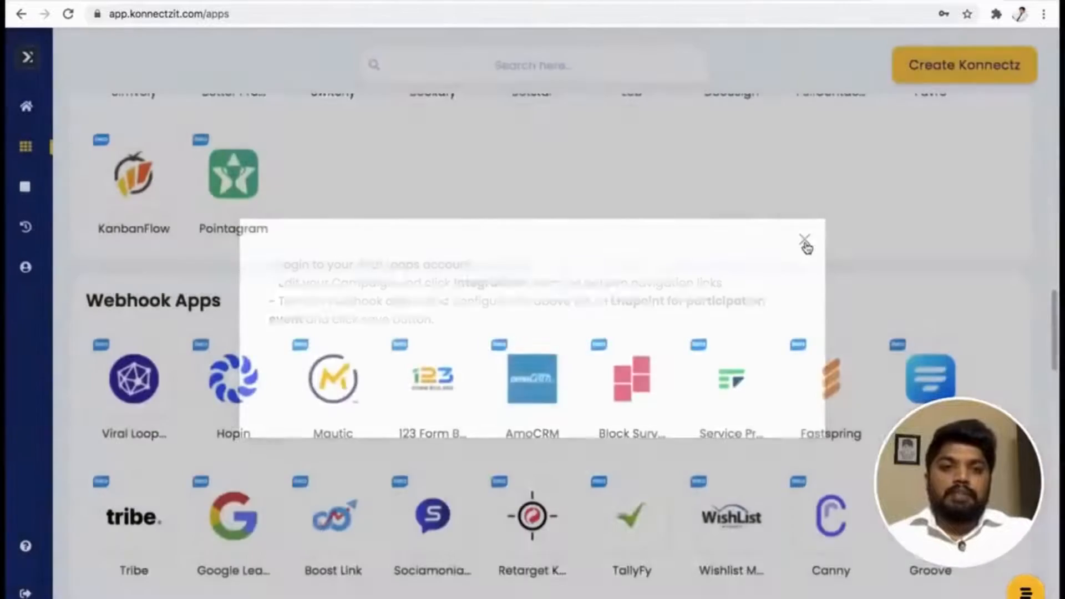
# Review the authorised apps and check the Konnectz page for existing konnectz.
pyautogui.scroll(10, 603, 277)
pyautogui.scroll(5, 603, 278)
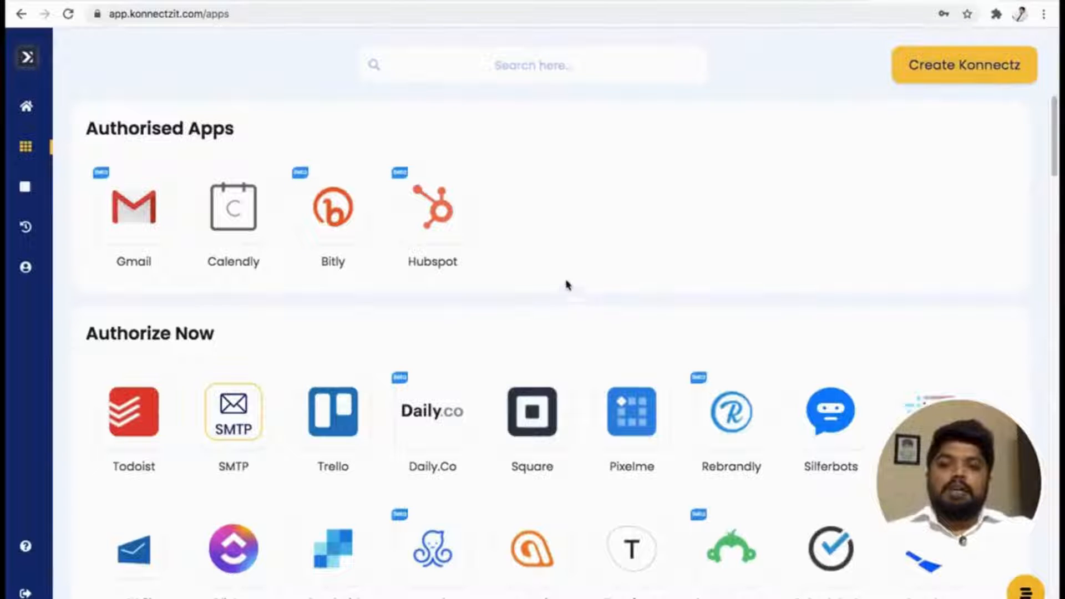
pyautogui.moveTo(37, 190)
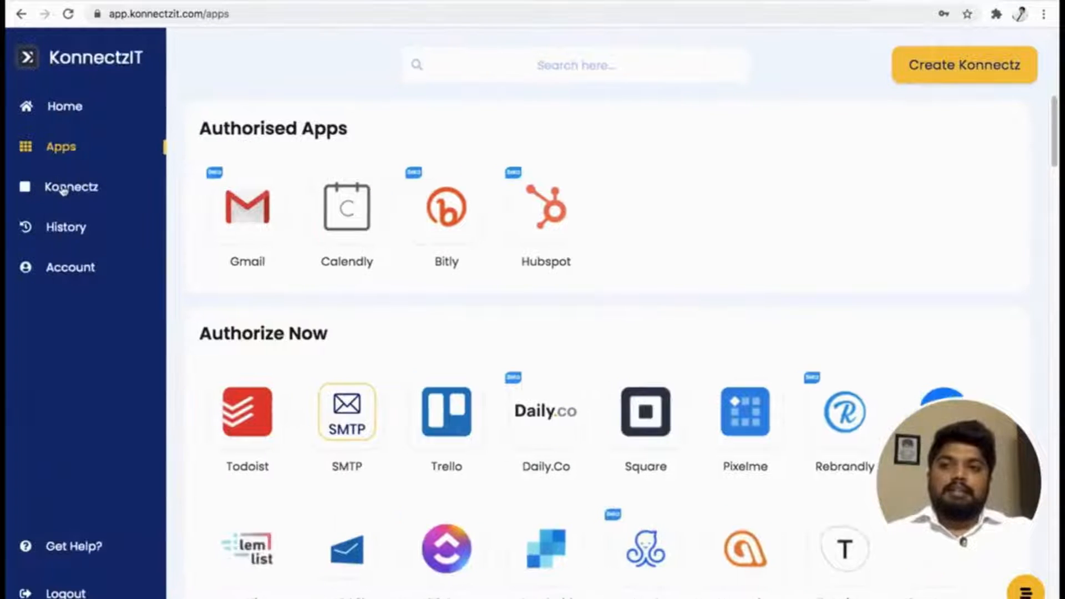
pyautogui.click(63, 189)
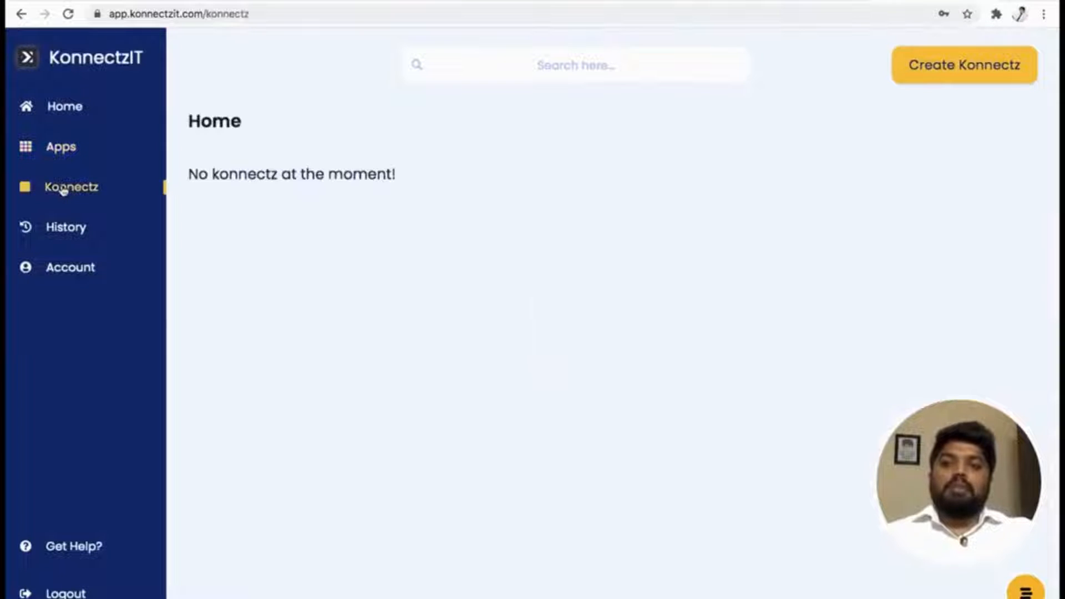
pyautogui.moveTo(77, 174); pyautogui.dragTo(304, 185)
pyautogui.click(363, 245)
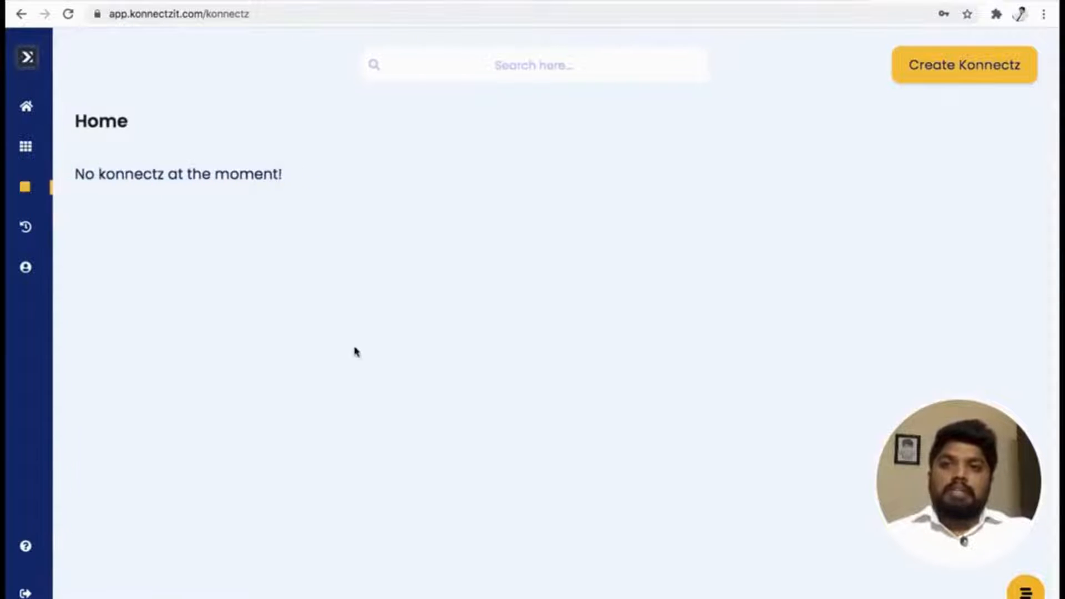
pyautogui.moveTo(44, 188)
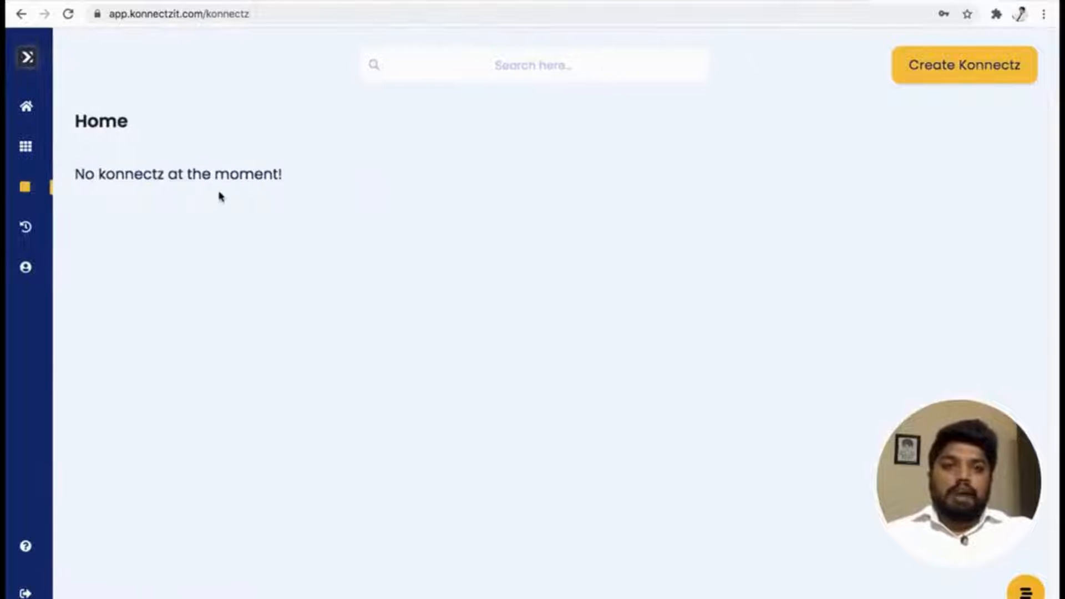
# Start a new Konnectz and look through its Most Used, Authorised and Webhook app groups.
pyautogui.click(939, 70)
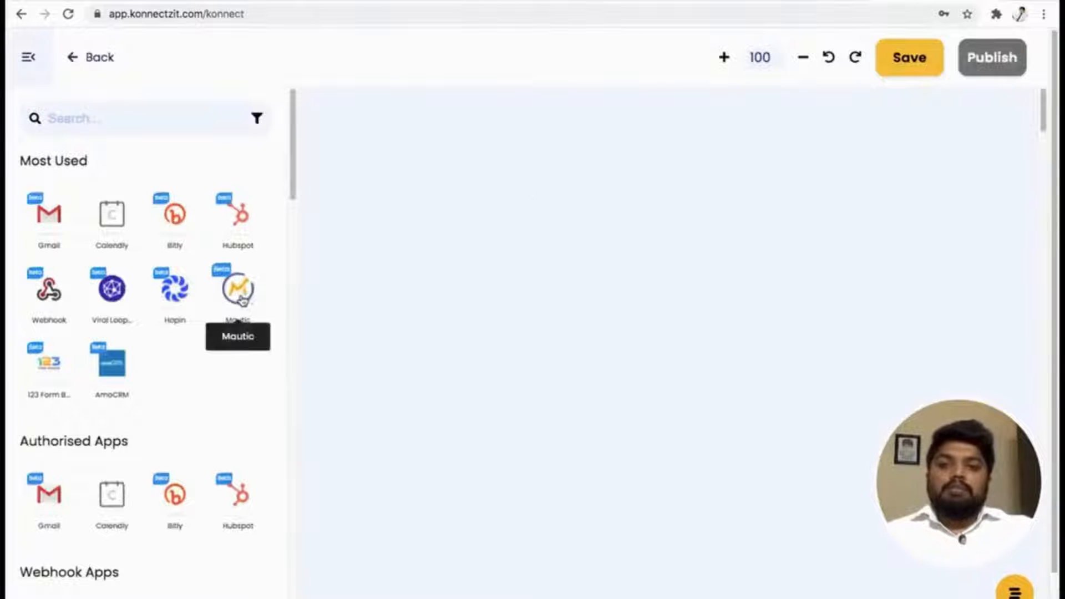
pyautogui.scroll(-4, 239, 289)
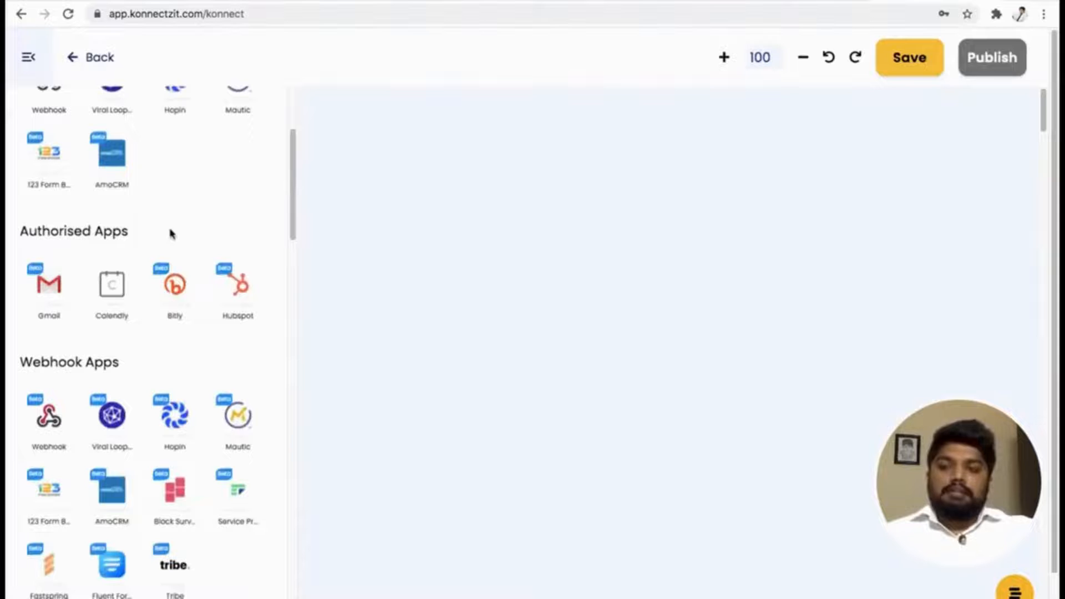
pyautogui.scroll(-5, 205, 251)
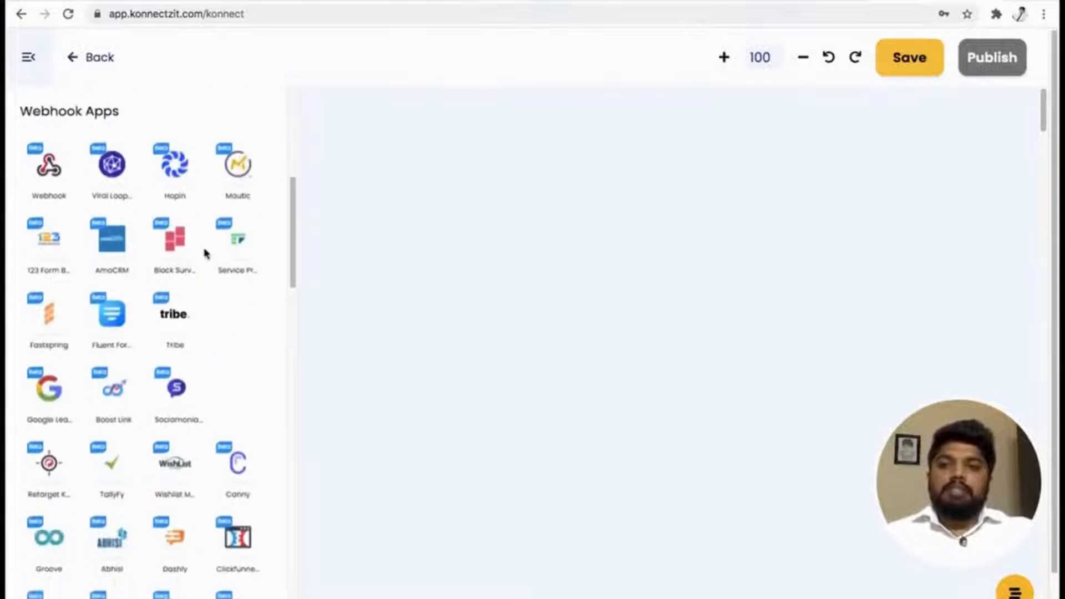
pyautogui.scroll(-3, 204, 253)
pyautogui.scroll(6, 205, 253)
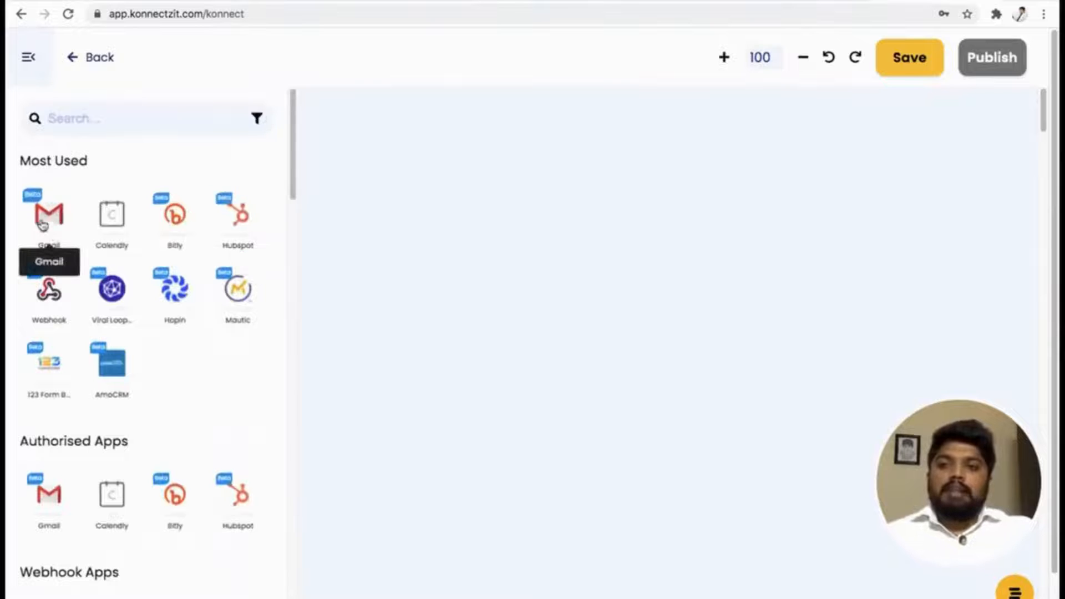
pyautogui.moveTo(14, 161); pyautogui.dragTo(90, 160)
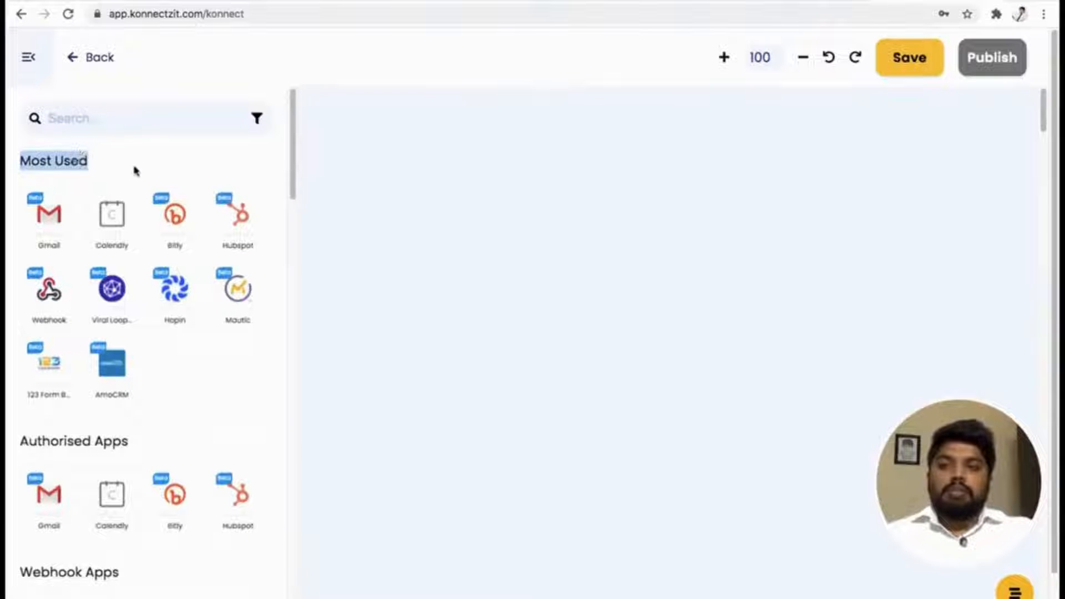
pyautogui.click(137, 171)
pyautogui.scroll(-2, 156, 357)
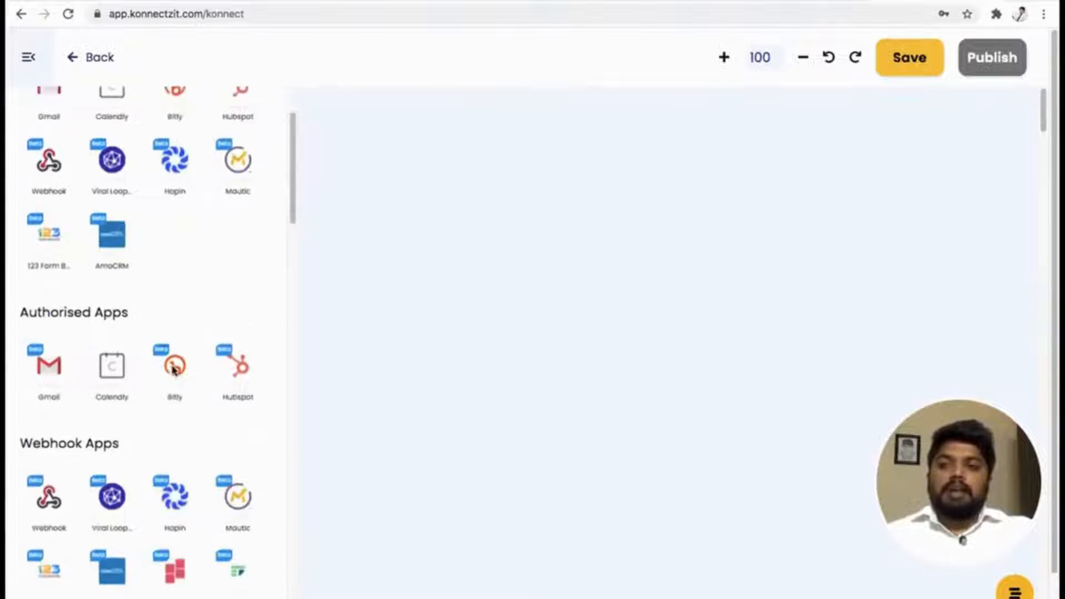
pyautogui.scroll(-2, 173, 366)
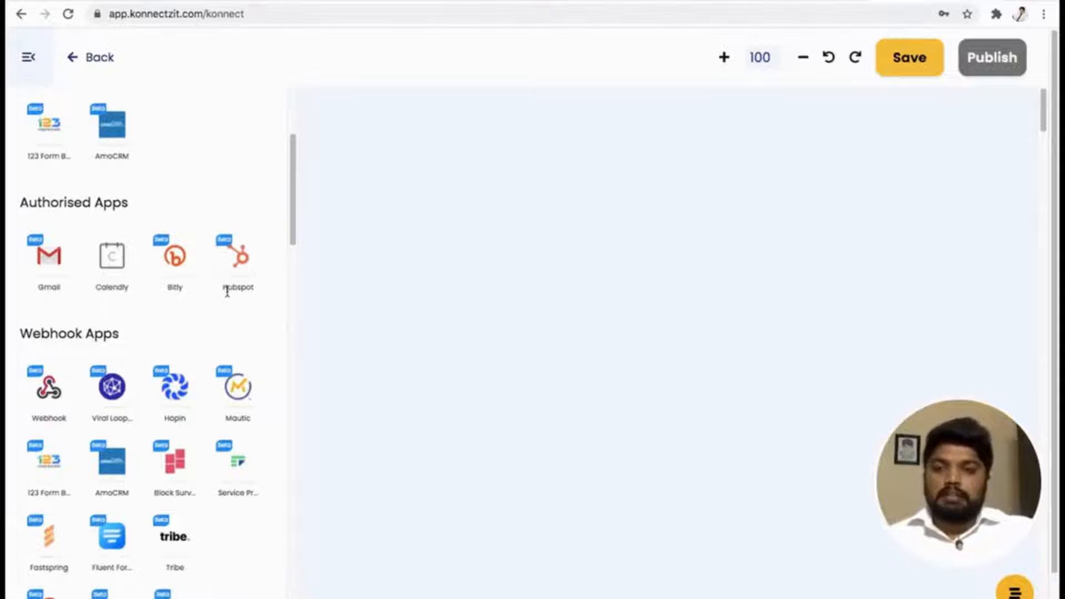
pyautogui.scroll(5, 267, 223)
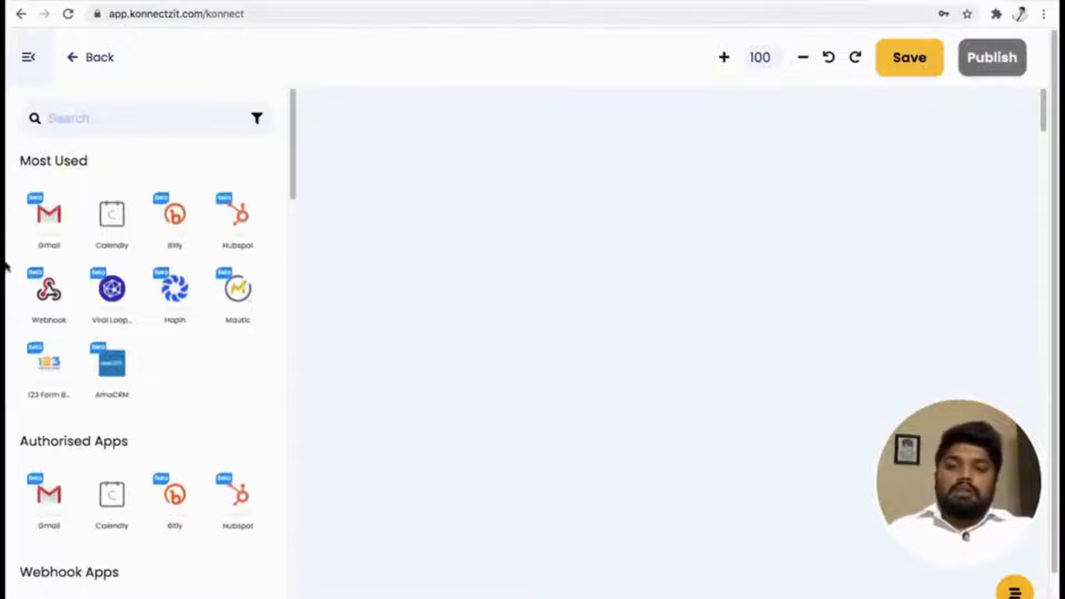
# Add the authorised Calendly app to the canvas and place its card near the canvas's upper-left corner.
pyautogui.scroll(-2, 205, 409)
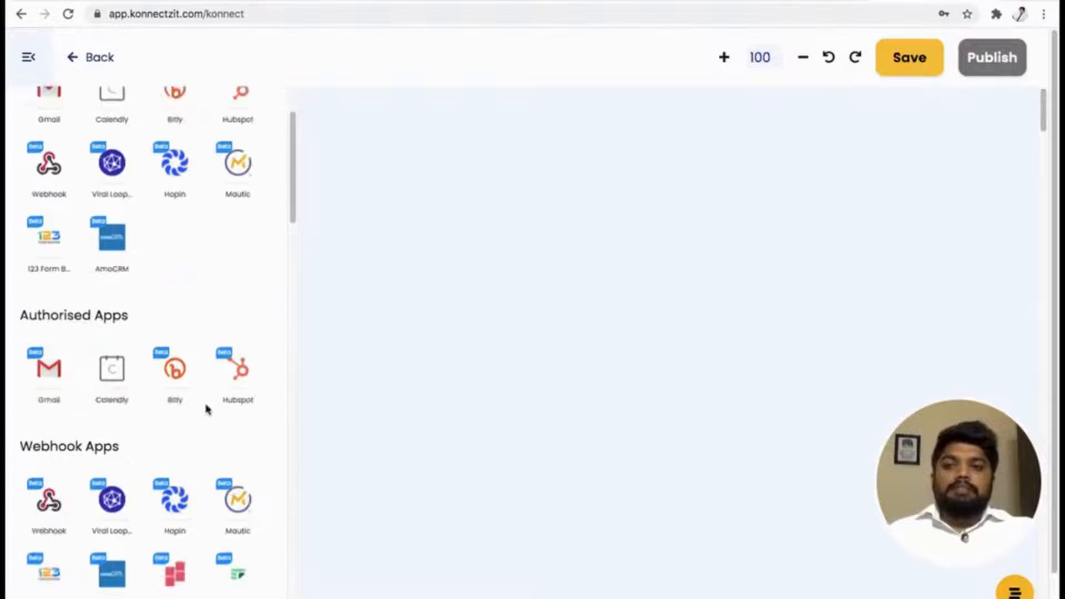
pyautogui.moveTo(110, 377); pyautogui.dragTo(371, 167)
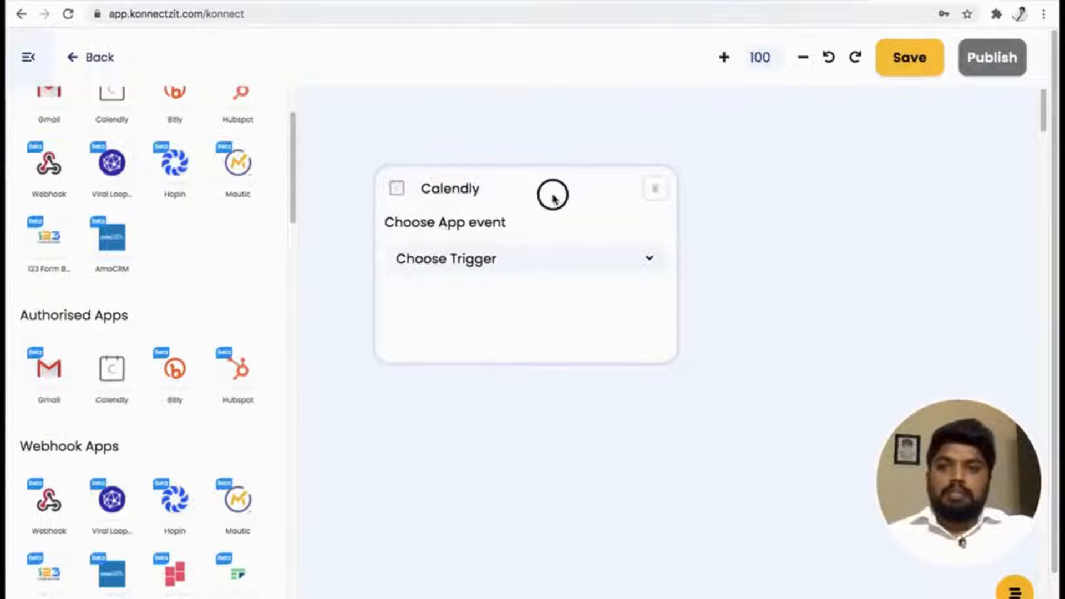
pyautogui.moveTo(554, 192); pyautogui.dragTo(525, 165)
pyautogui.scroll(-2, 274, 325)
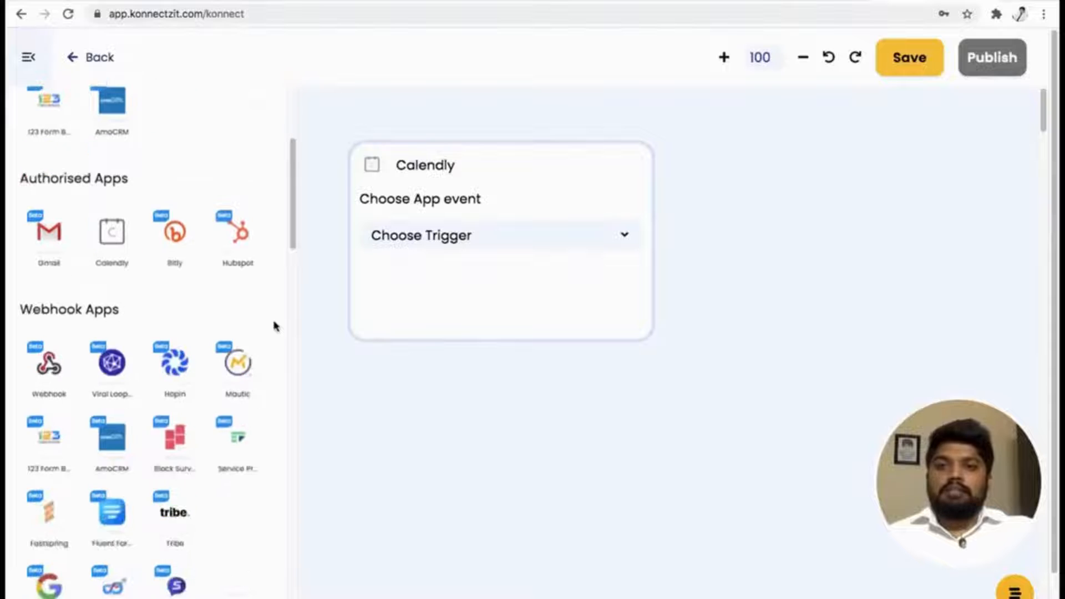
pyautogui.scroll(5, 274, 326)
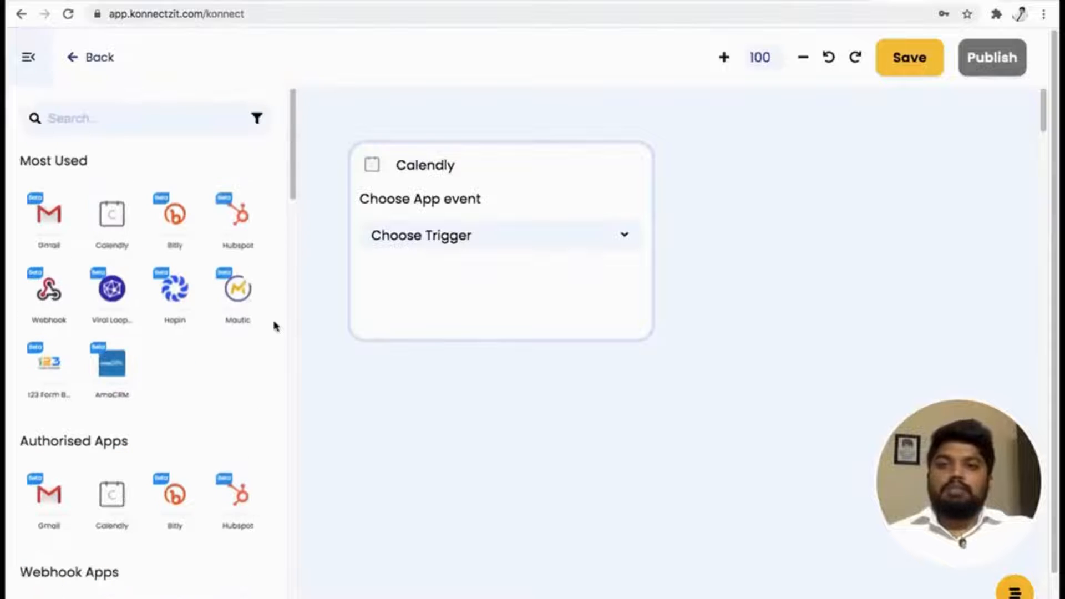
# Collapse the app list to move the Calendly card further left, and set its trigger to Invitee Created.
pyautogui.click(32, 64)
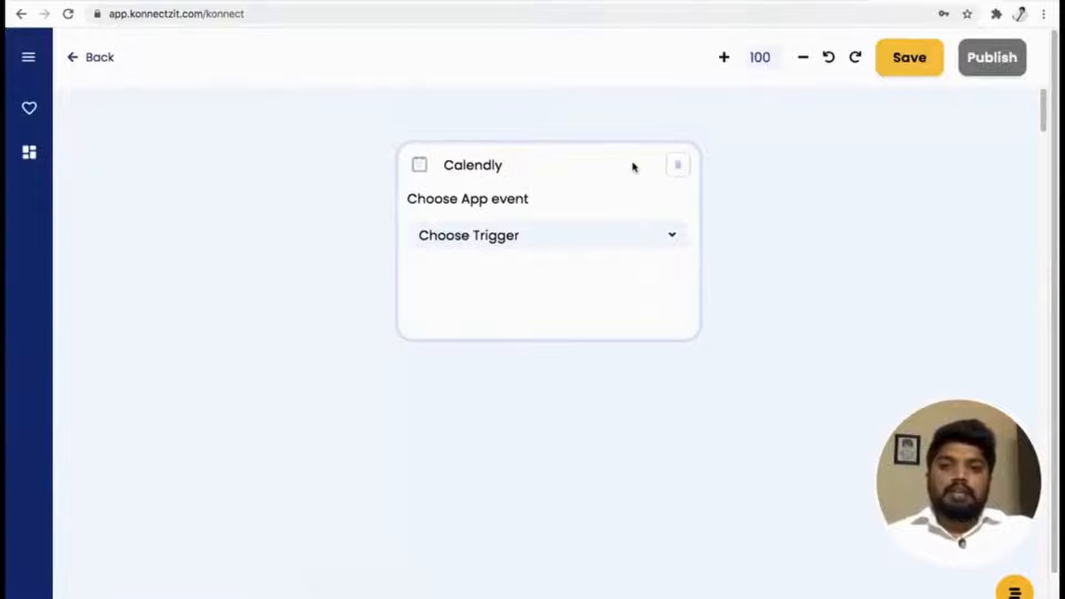
pyautogui.moveTo(632, 166); pyautogui.dragTo(426, 167)
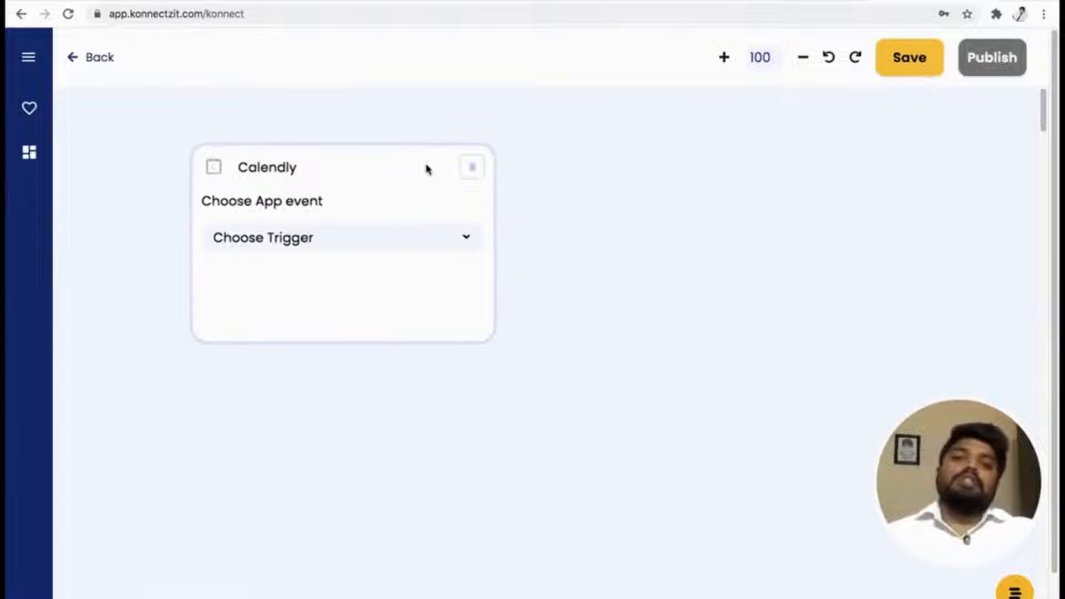
pyautogui.click(433, 249)
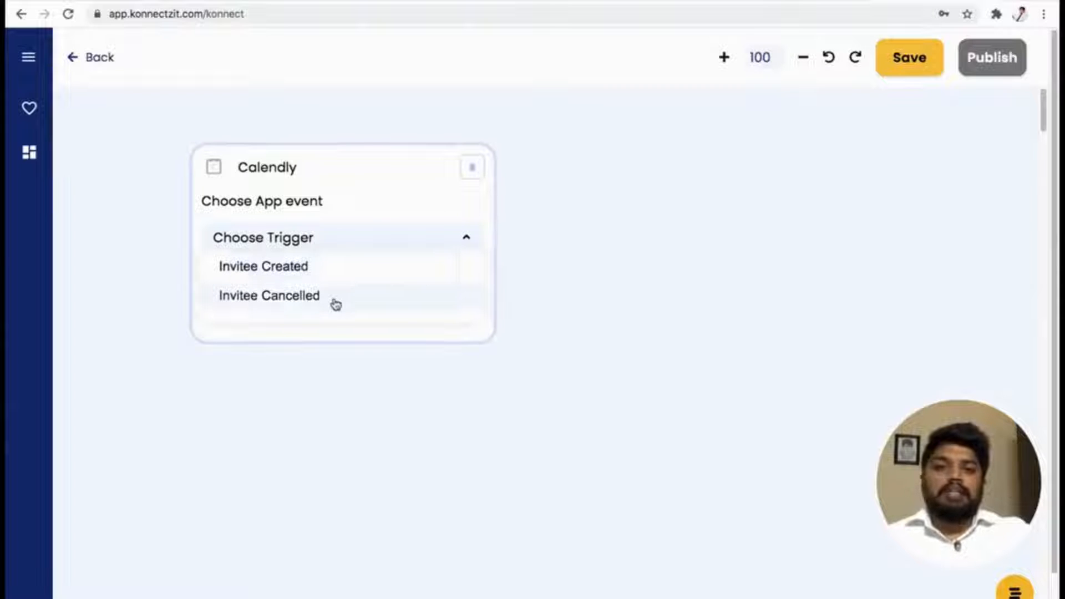
pyautogui.click(342, 270)
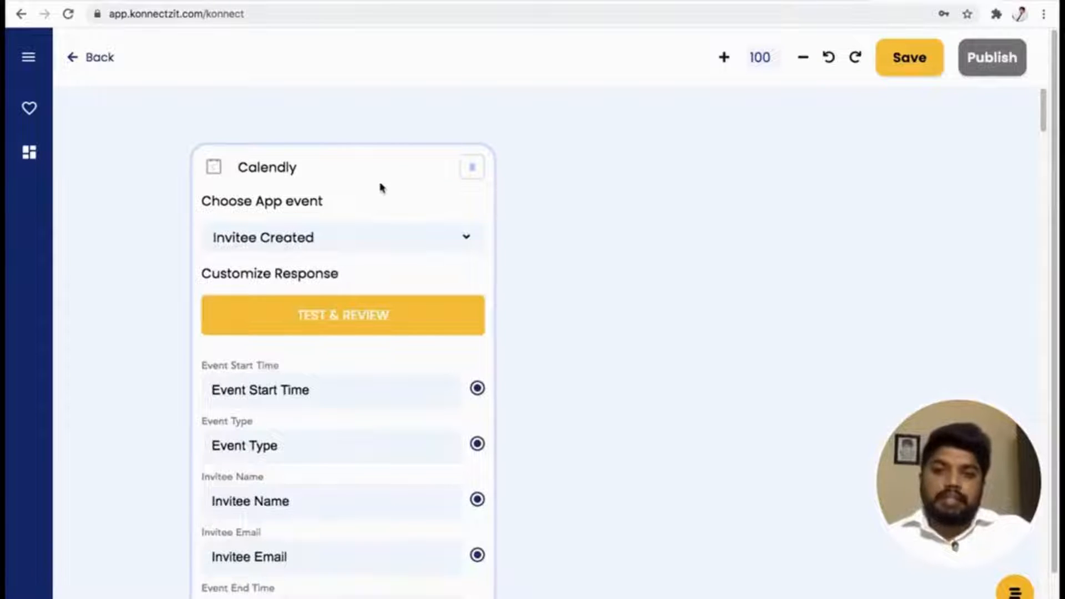
# Test and review the Calendly trigger, adding the Payload.$invitee.$name field to its customized response.
pyautogui.moveTo(380, 185); pyautogui.dragTo(334, 176)
pyautogui.scroll(2, 361, 273)
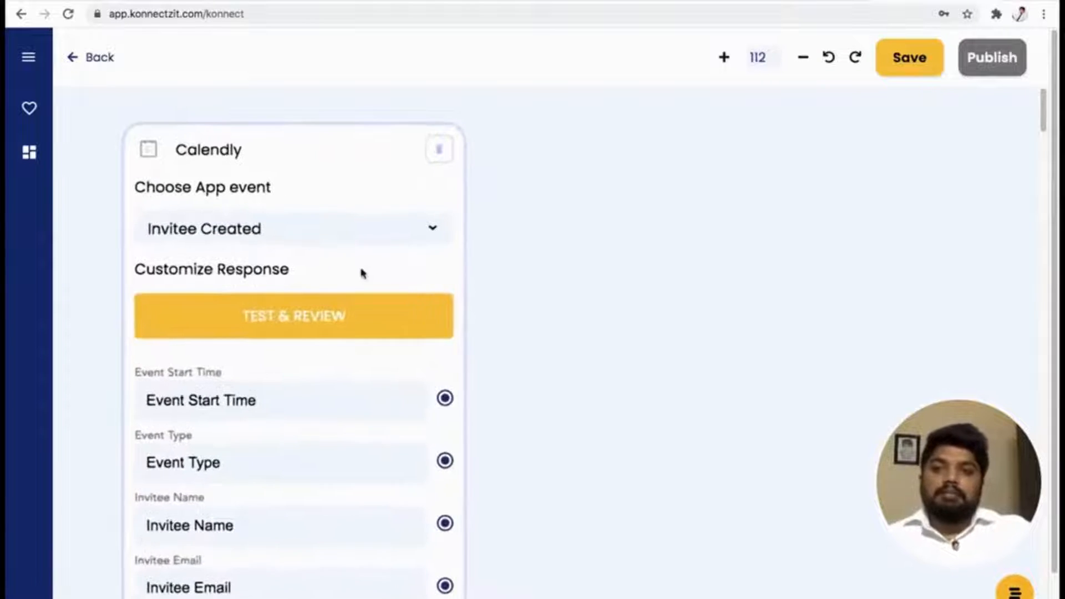
pyautogui.scroll(-3, 361, 273)
pyautogui.click(343, 192)
pyautogui.moveTo(342, 190); pyautogui.dragTo(345, 172)
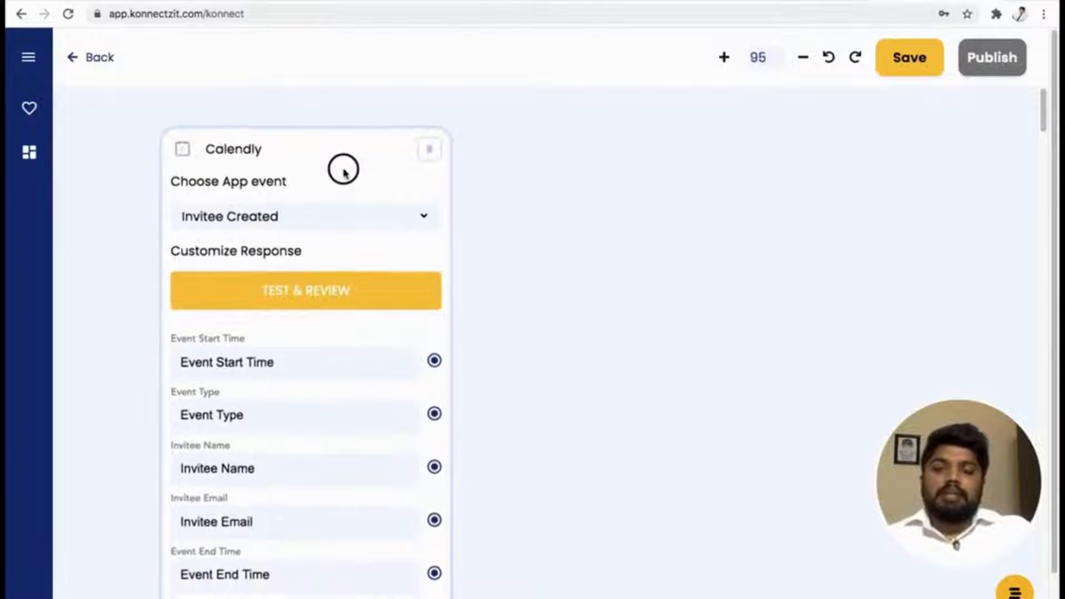
pyautogui.scroll(-2, 344, 172)
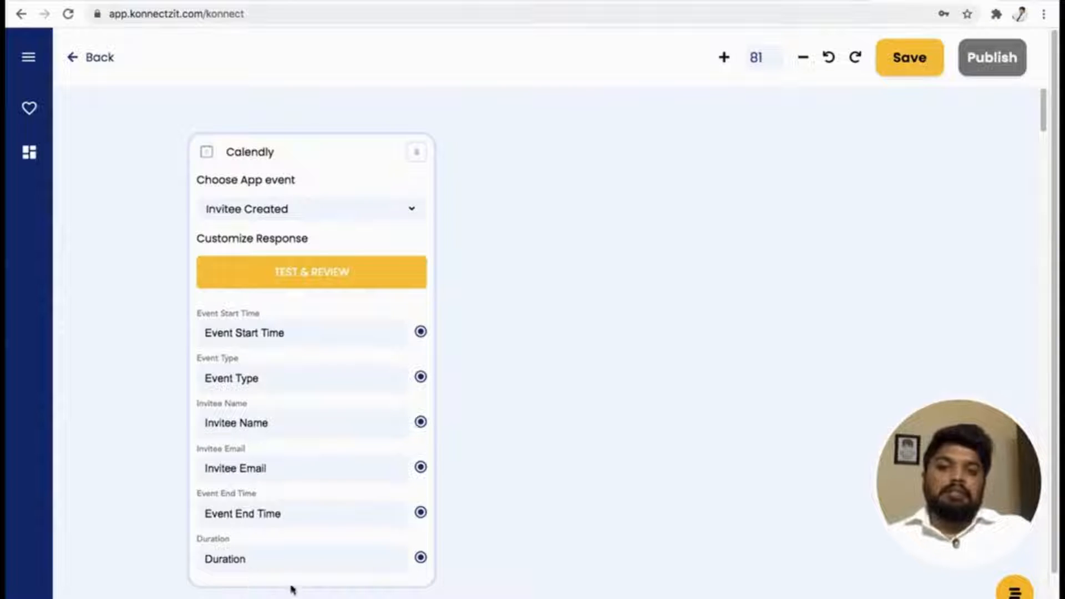
pyautogui.click(315, 277)
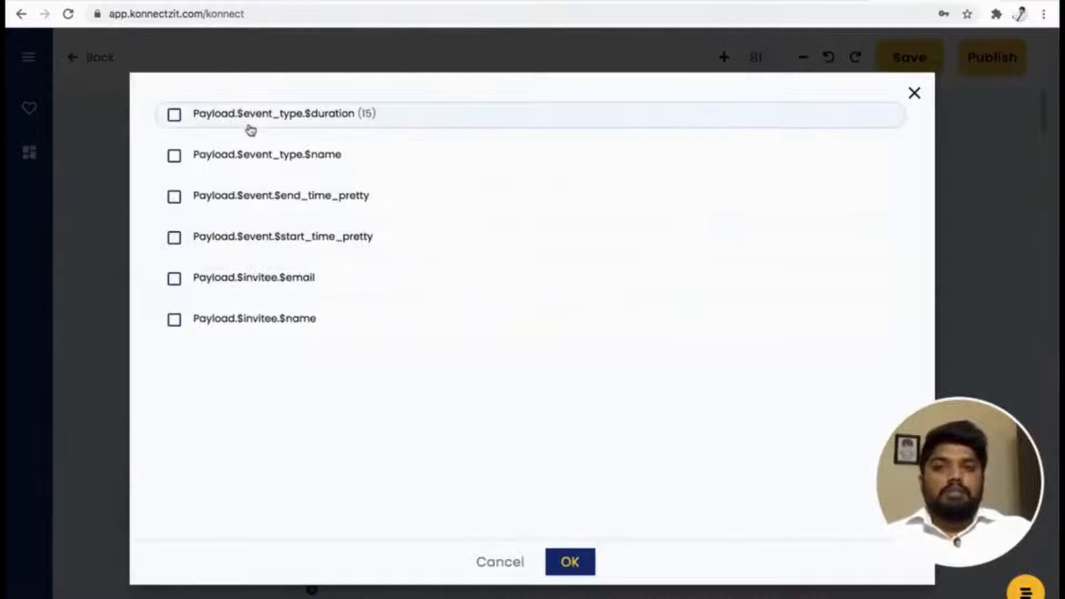
pyautogui.click(175, 321)
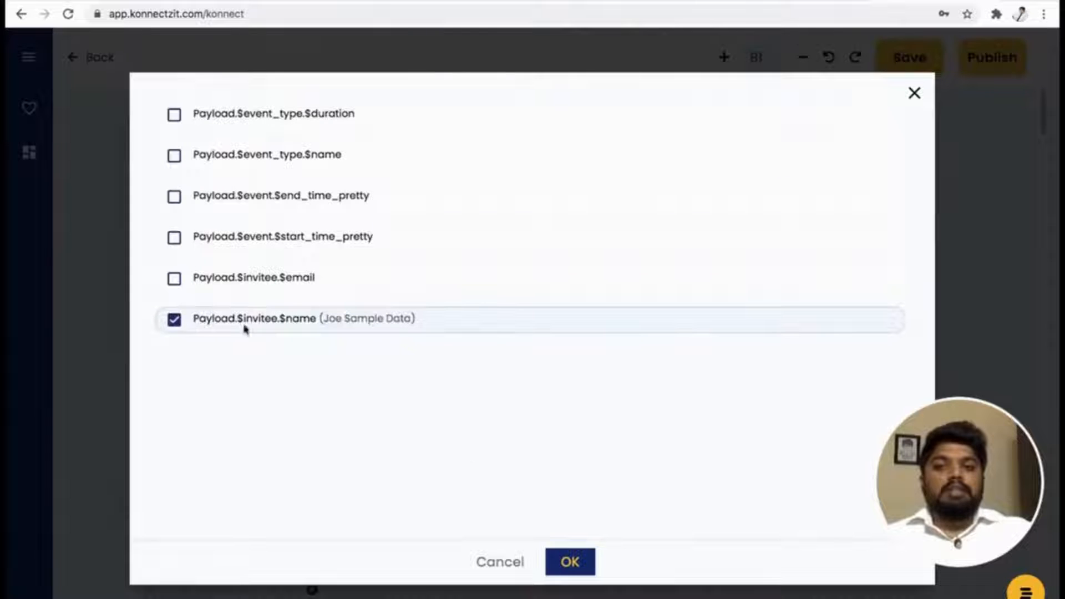
pyautogui.click(571, 563)
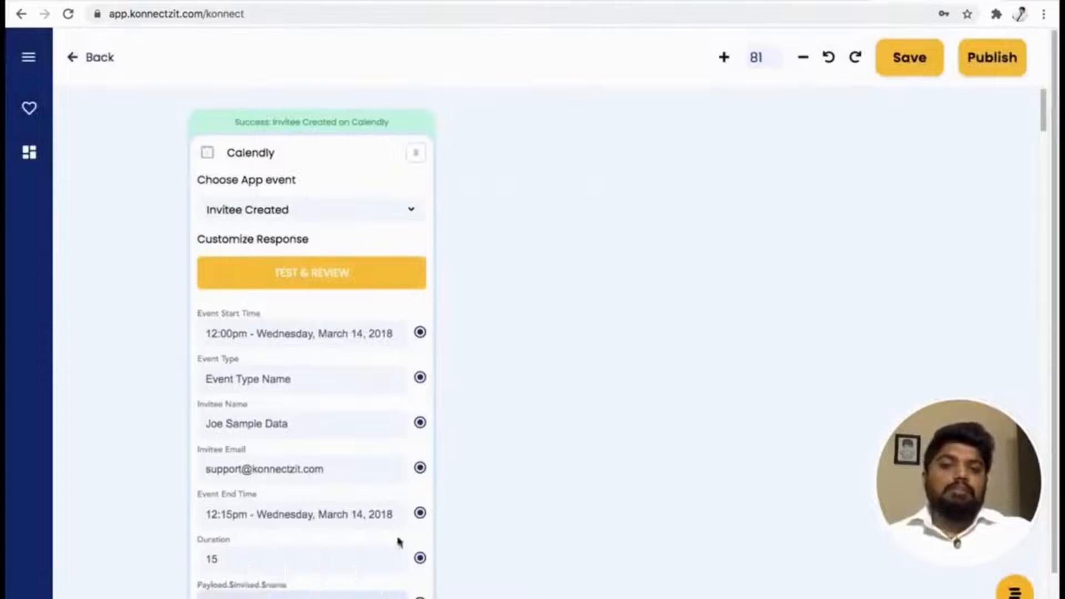
pyautogui.moveTo(618, 339); pyautogui.dragTo(574, 343)
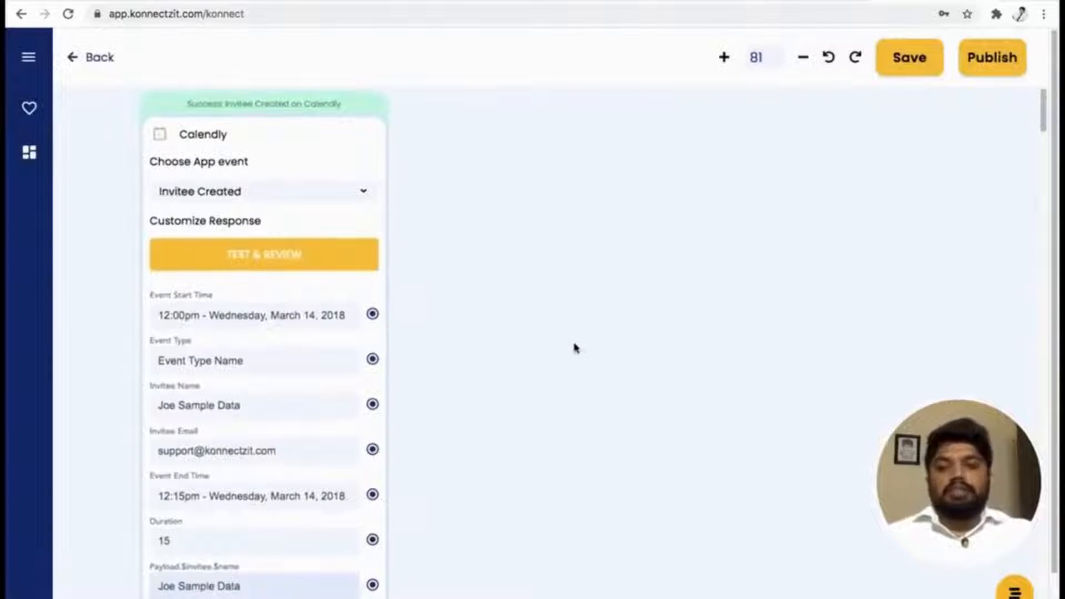
pyautogui.scroll(-2, 560, 338)
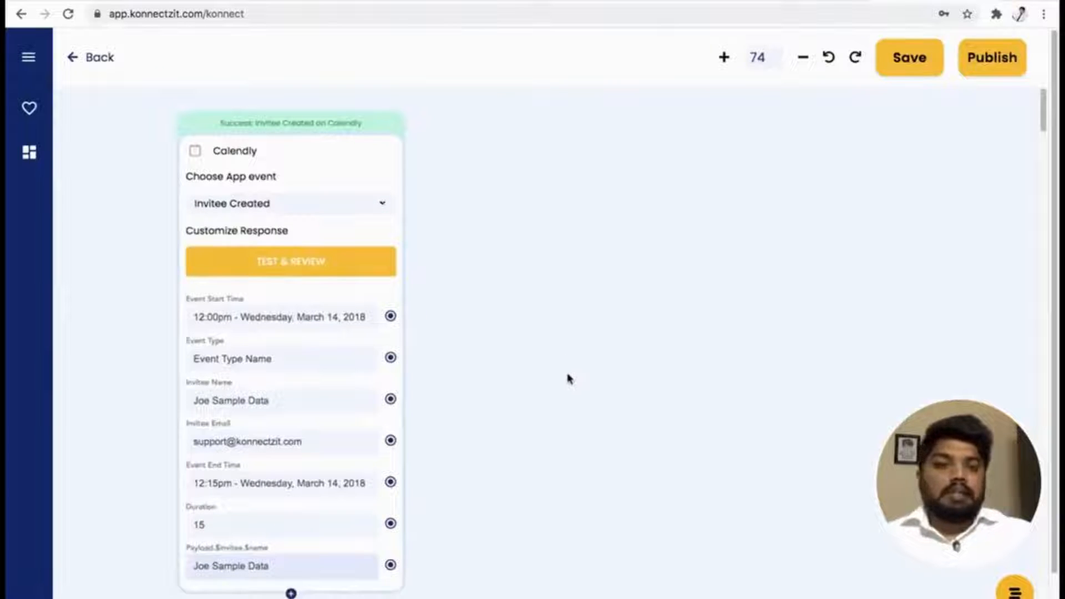
# Add the authorised Hubspot app to the canvas and place its card beside the Calendly card.
pyautogui.click(29, 59)
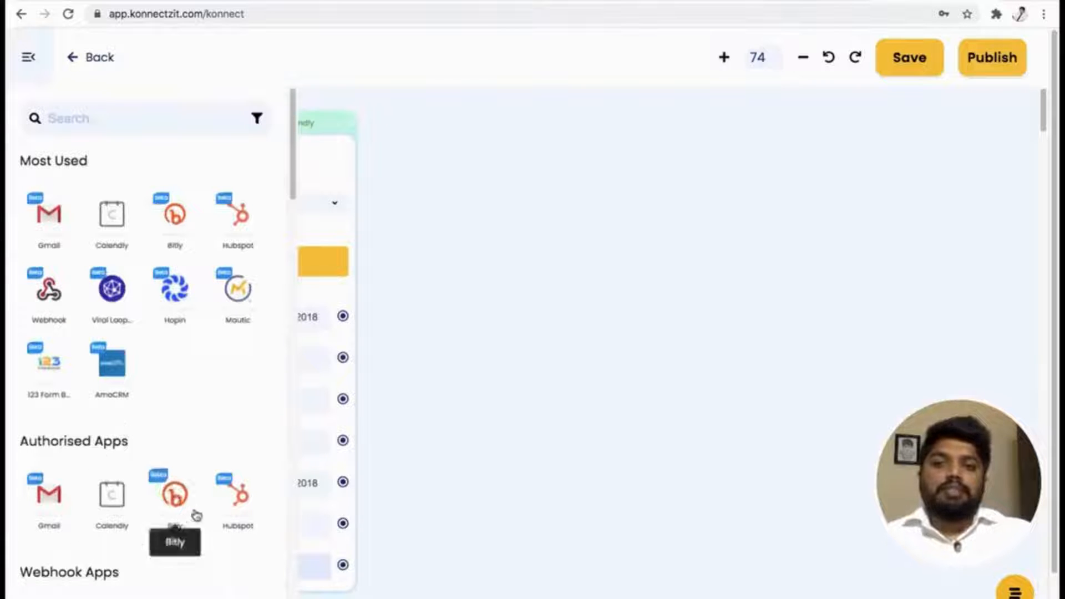
pyautogui.moveTo(238, 494); pyautogui.dragTo(504, 335)
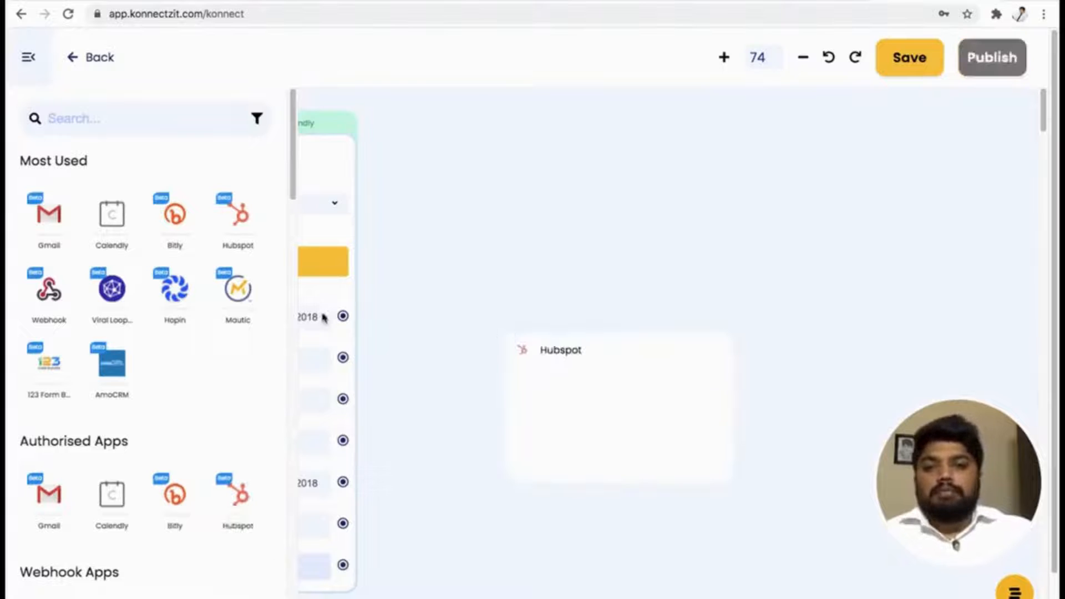
pyautogui.click(33, 62)
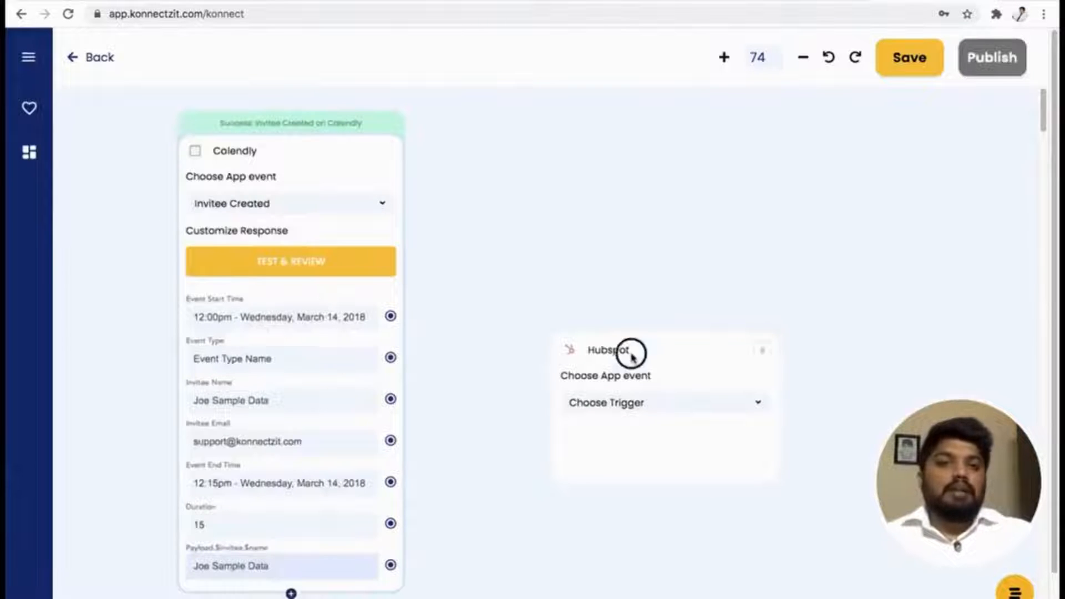
pyautogui.moveTo(629, 351); pyautogui.dragTo(574, 151)
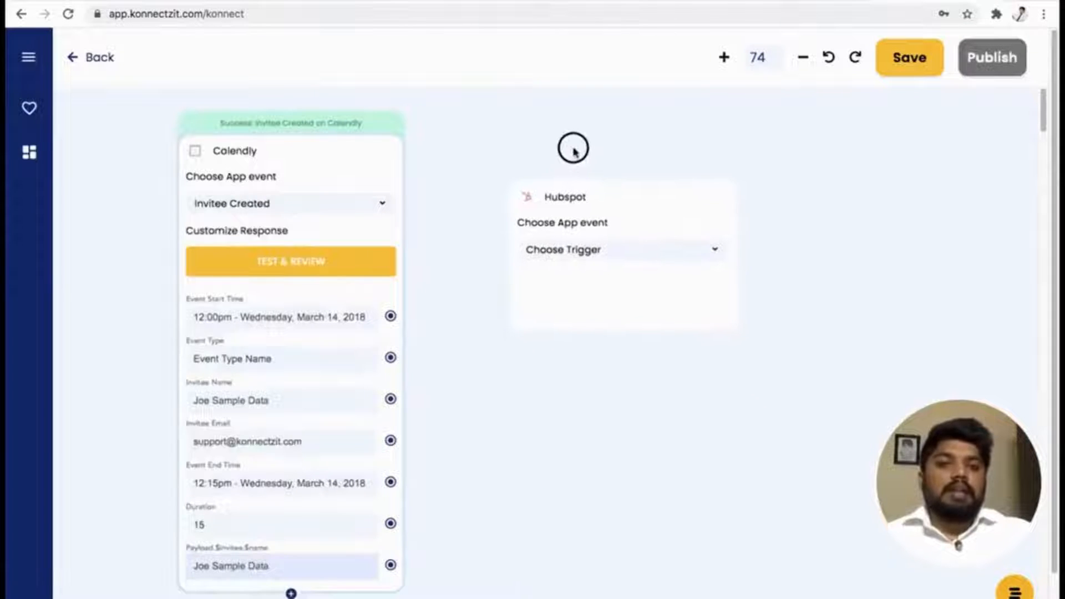
# Set the Hubspot card's app event to Create Contact and align the card's top with the Calendly card.
pyautogui.click(575, 252)
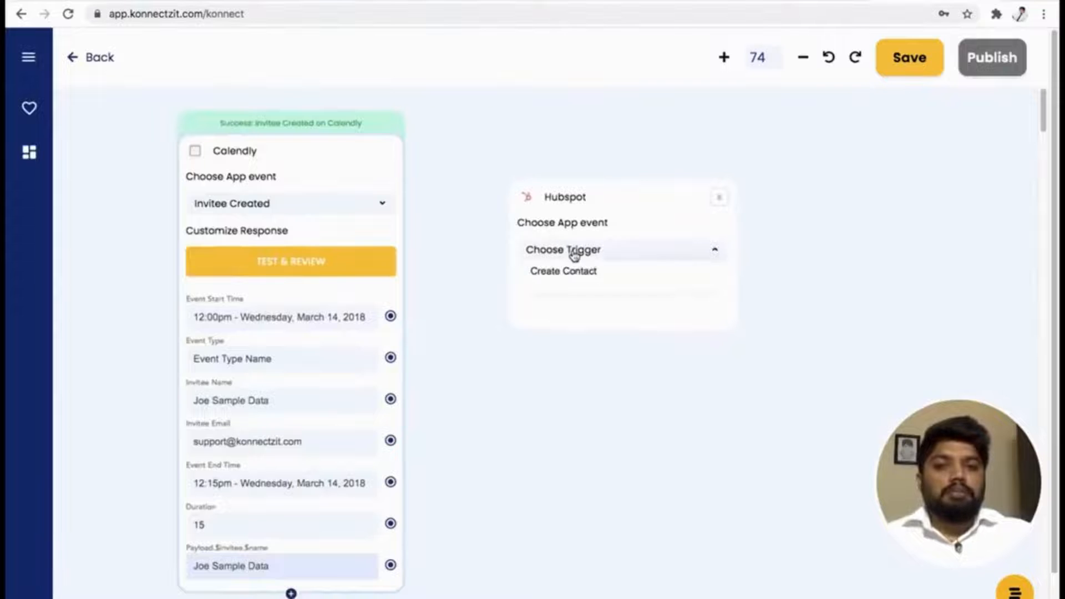
pyautogui.click(636, 195)
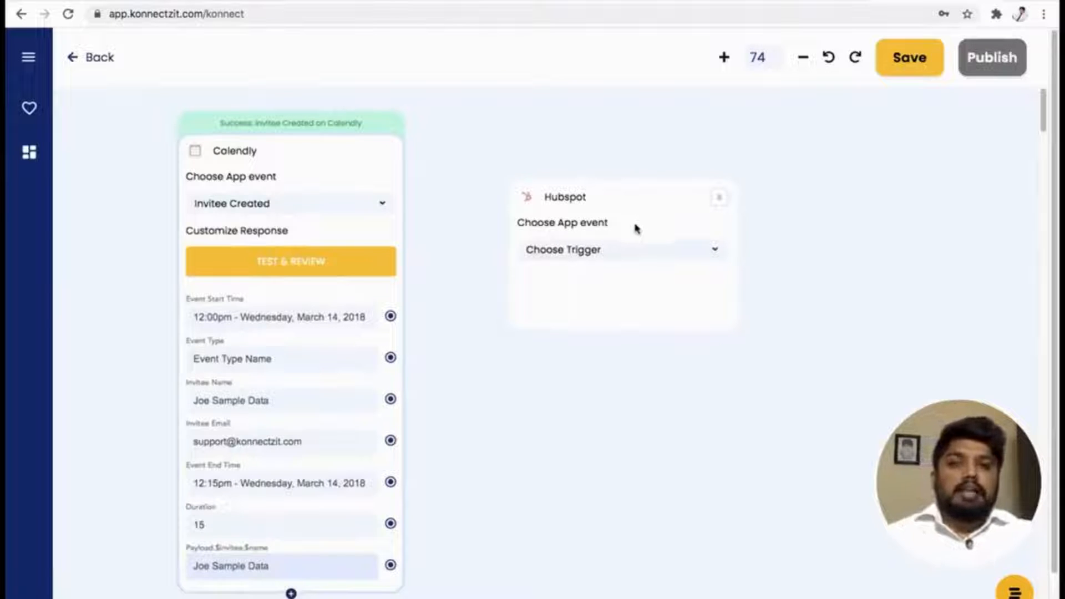
pyautogui.click(629, 254)
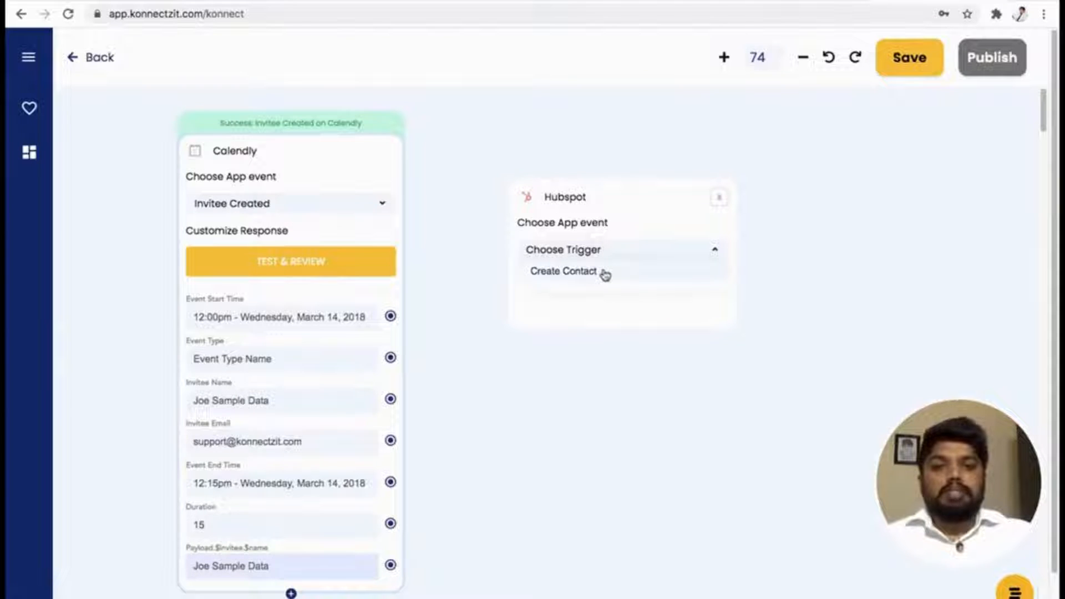
pyautogui.click(604, 274)
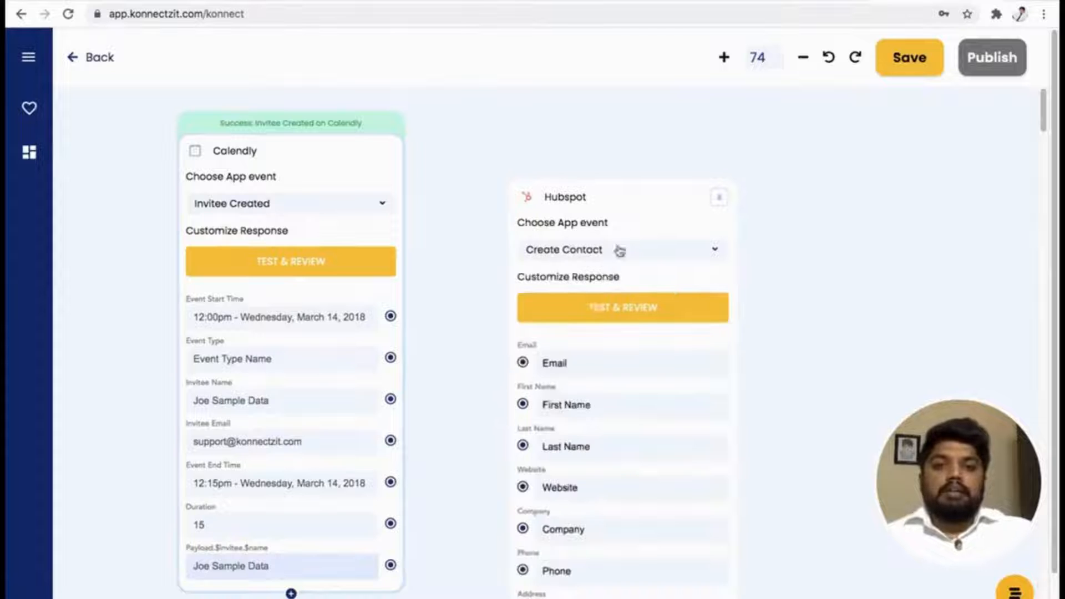
pyautogui.moveTo(627, 185); pyautogui.dragTo(621, 119)
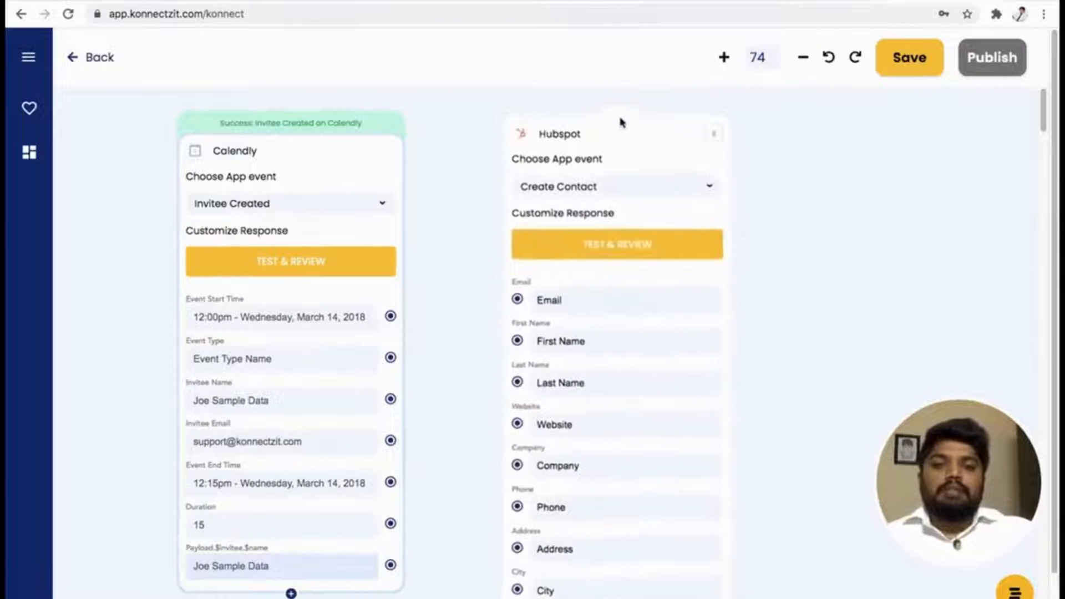
# Connect Calendly's Invitee Email to Hubspot's Email field and Invitee Name to its First Name field.
pyautogui.scroll(1, 652, 254)
pyautogui.scroll(-3, 654, 264)
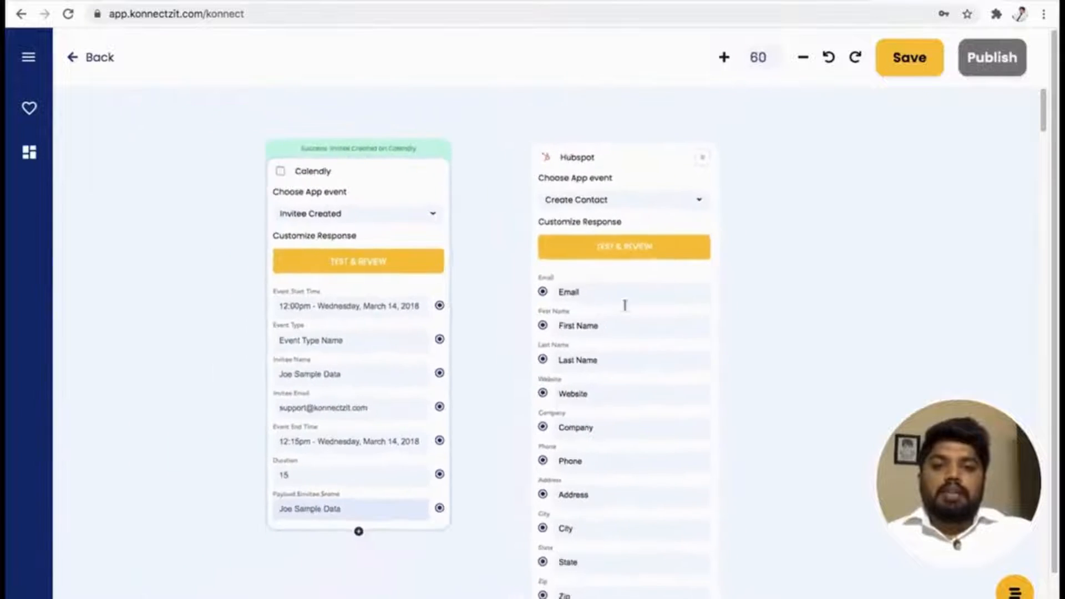
pyautogui.moveTo(475, 585); pyautogui.dragTo(404, 583)
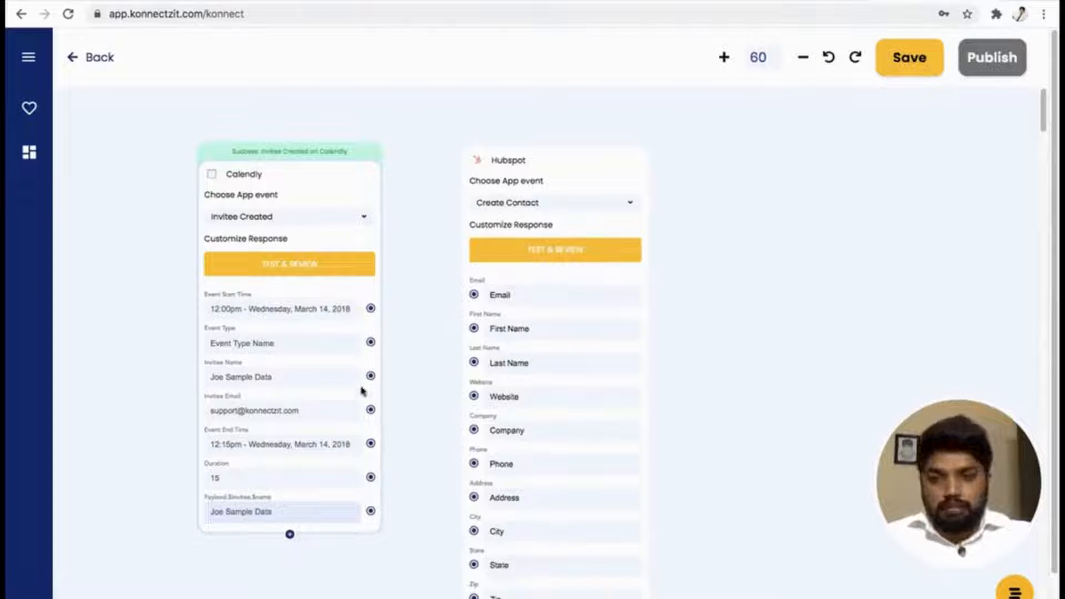
pyautogui.moveTo(373, 413); pyautogui.dragTo(475, 299)
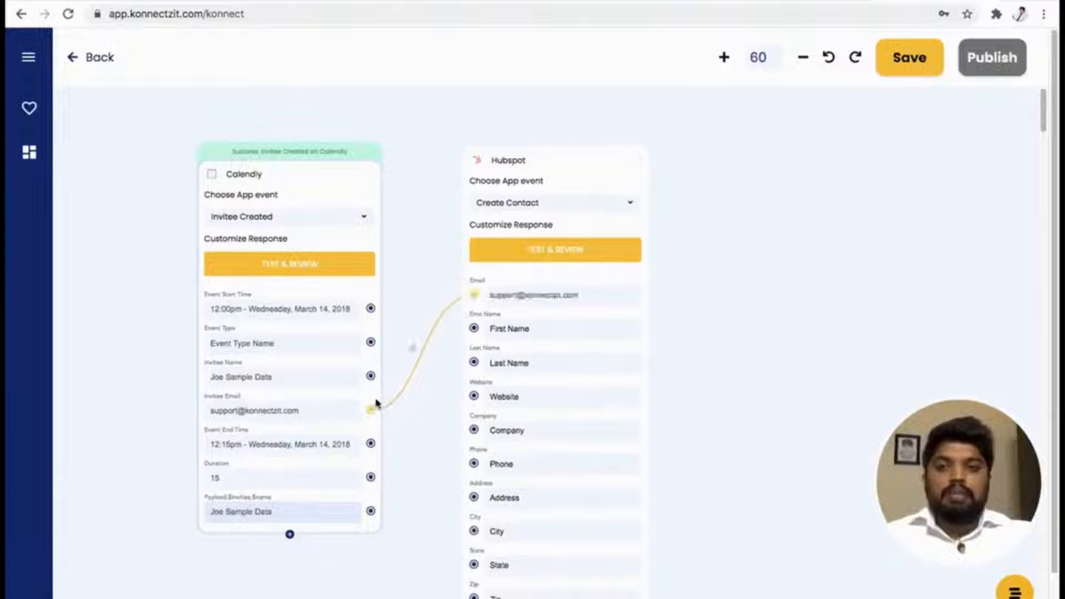
pyautogui.moveTo(371, 379); pyautogui.dragTo(475, 331)
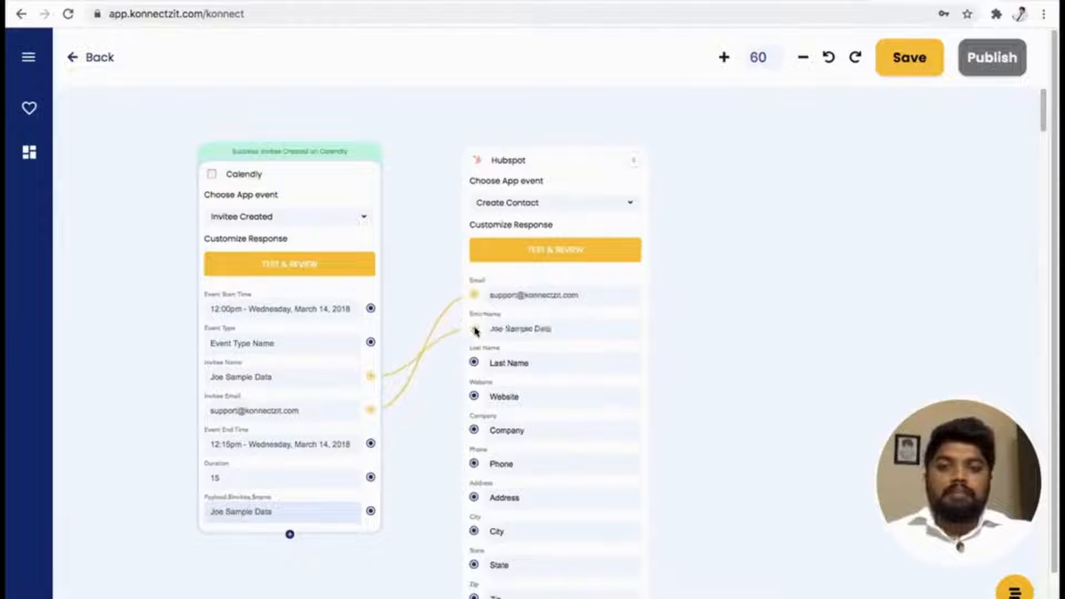
pyautogui.moveTo(411, 381)
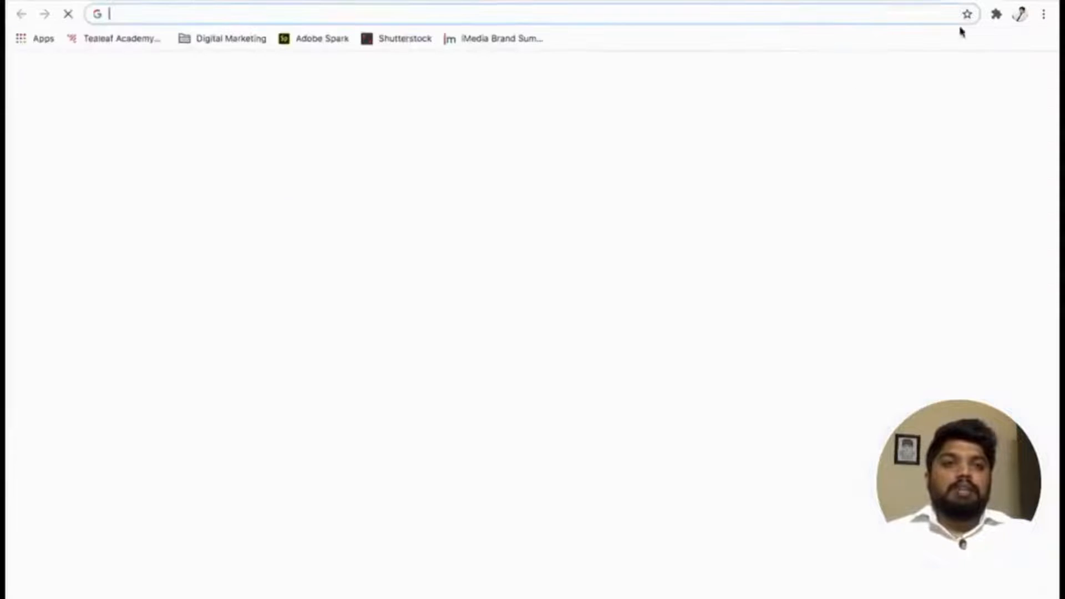
# Open hubspot.com in a new browser tab, enter the account and view its contacts list.
pyautogui.write('hub')
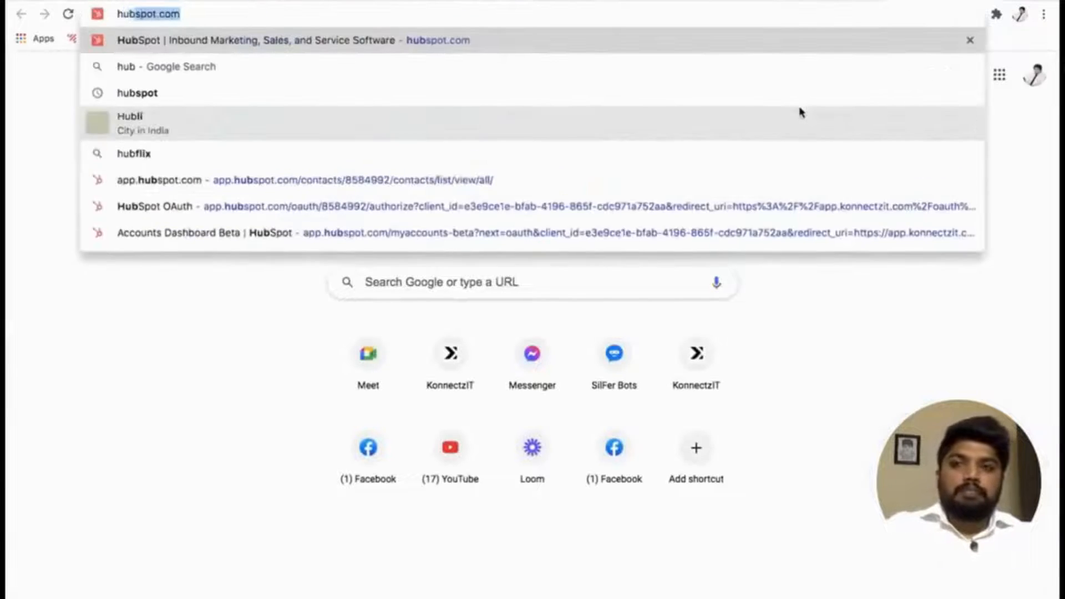
pyautogui.press('Return')
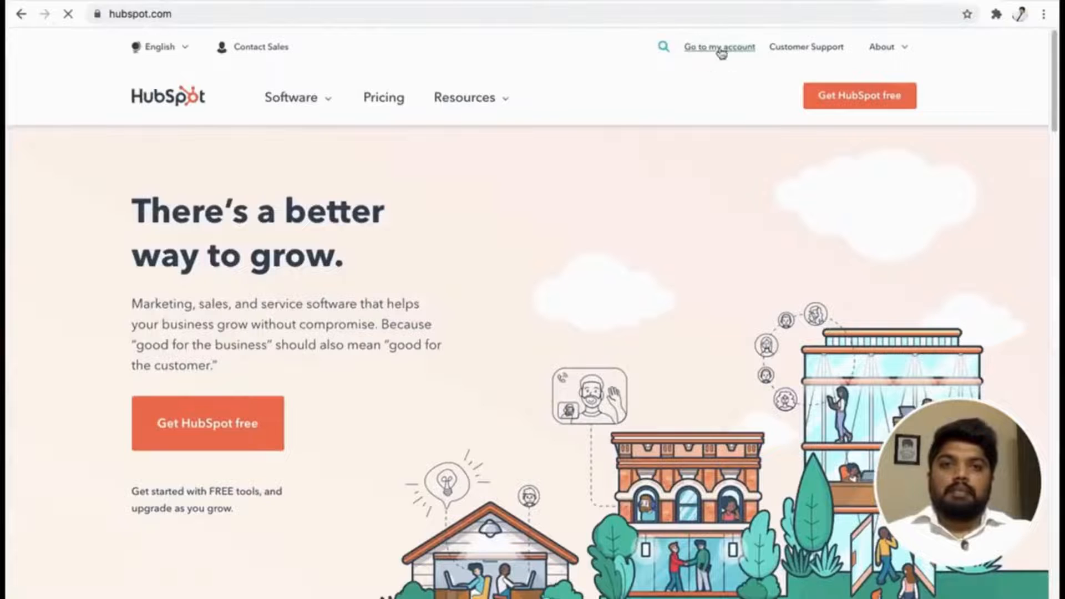
pyautogui.click(717, 48)
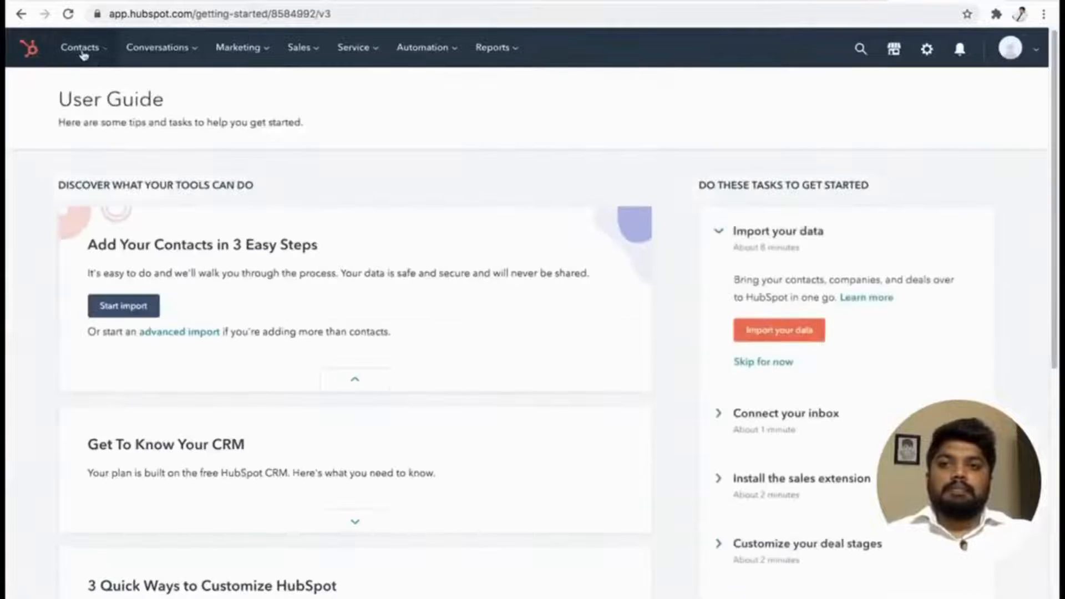
pyautogui.click(82, 51)
pyautogui.click(81, 91)
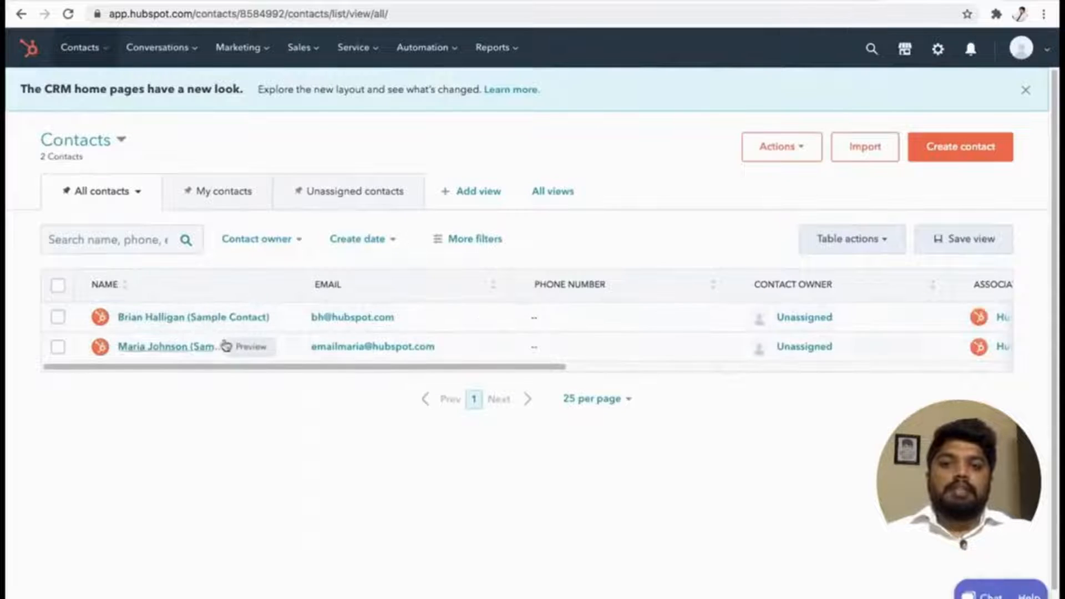
# Return to KonnectzIT, test and review Hubspot's Create Contact event, and close the response field list without selecting any field.
pyautogui.click(813, 2)
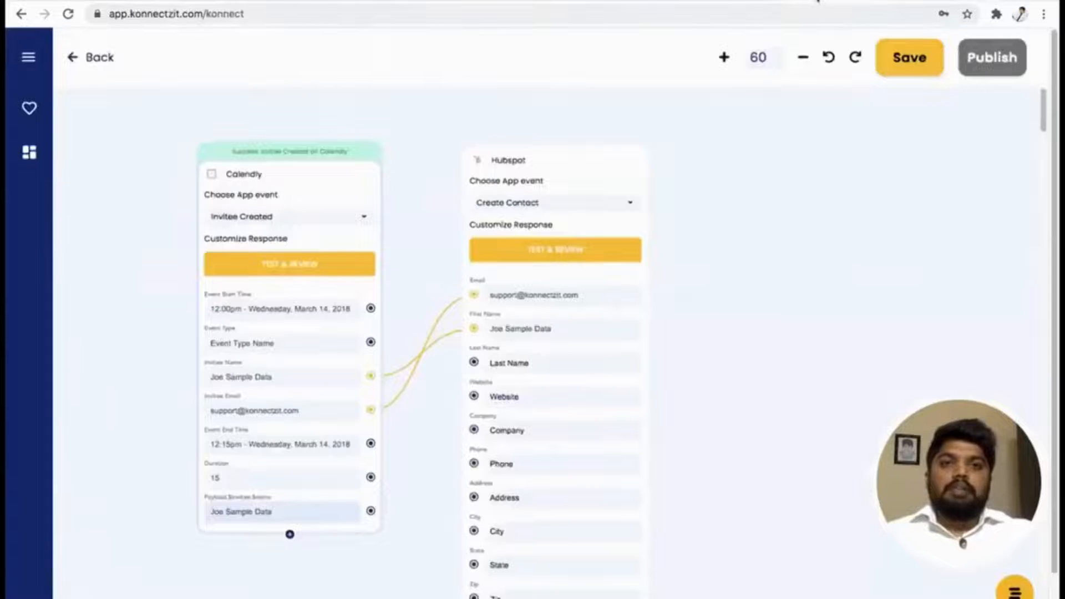
pyautogui.click(574, 258)
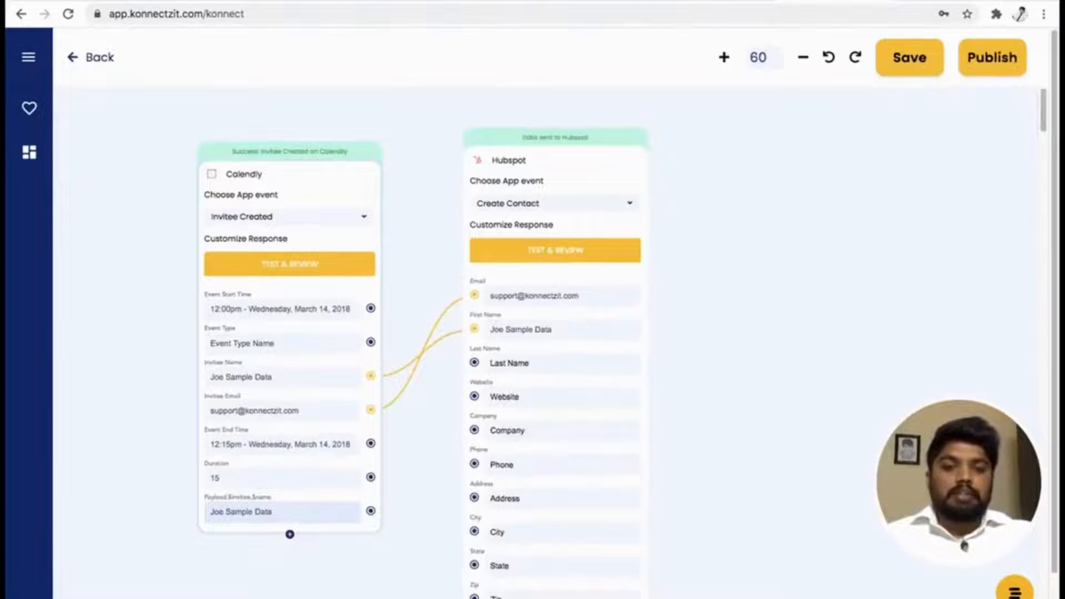
pyautogui.click(289, 534)
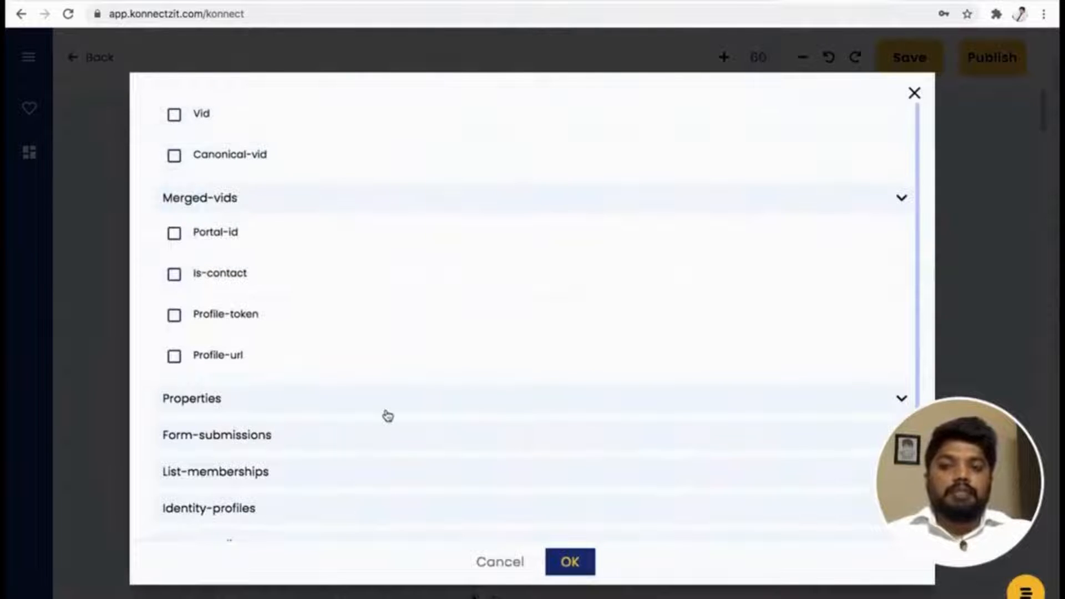
pyautogui.scroll(-1, 388, 416)
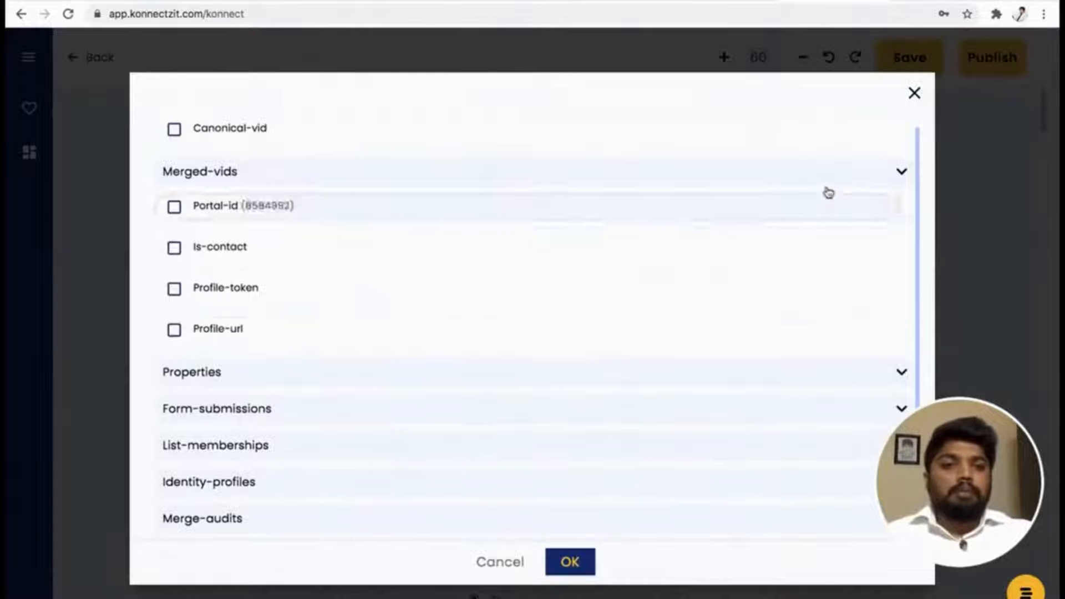
pyautogui.click(915, 94)
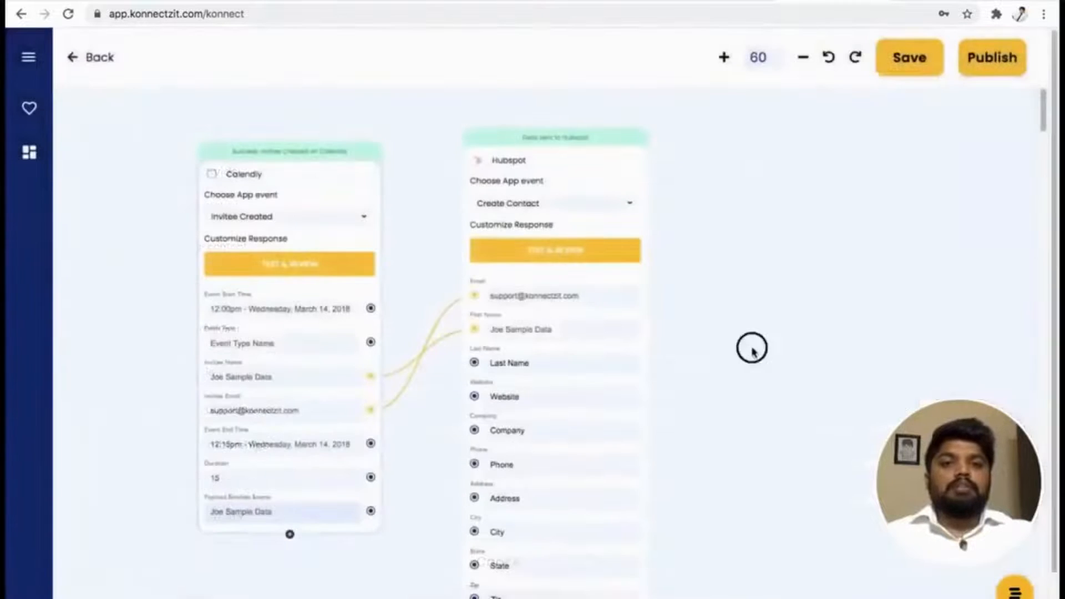
pyautogui.moveTo(750, 347); pyautogui.dragTo(672, 359)
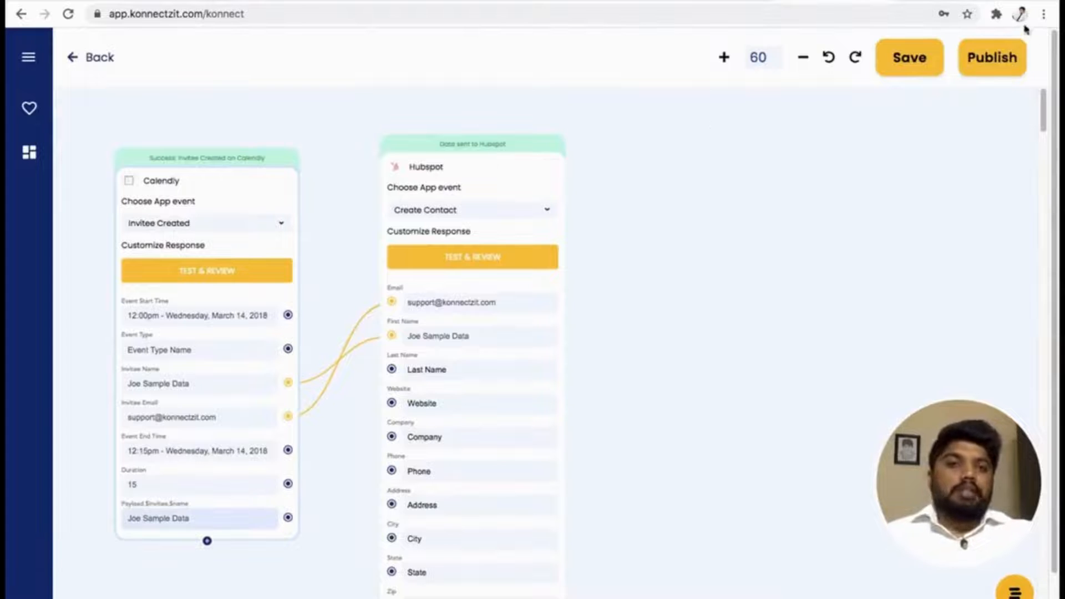
# Switch to HubSpot, reload the contacts list and preview the contact sent from the Calendly sample data.
pyautogui.click(939, 1)
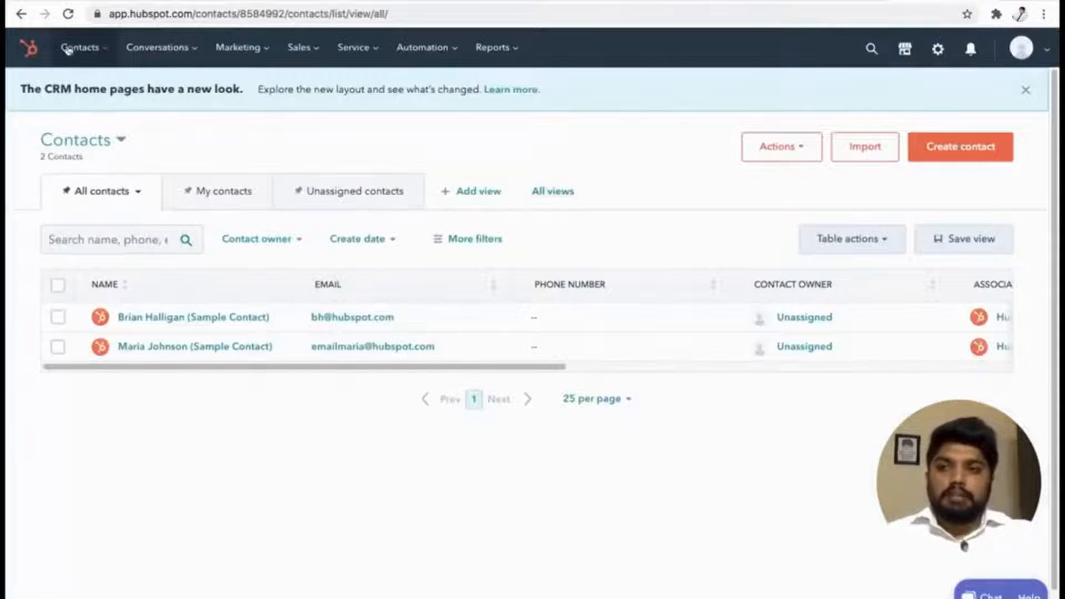
pyautogui.click(67, 14)
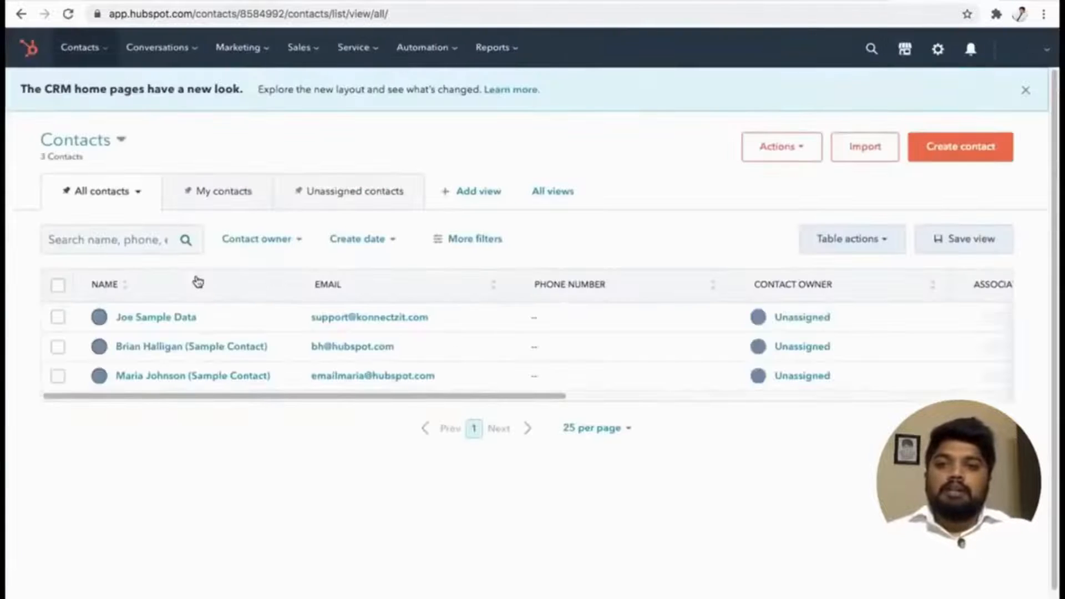
pyautogui.click(245, 324)
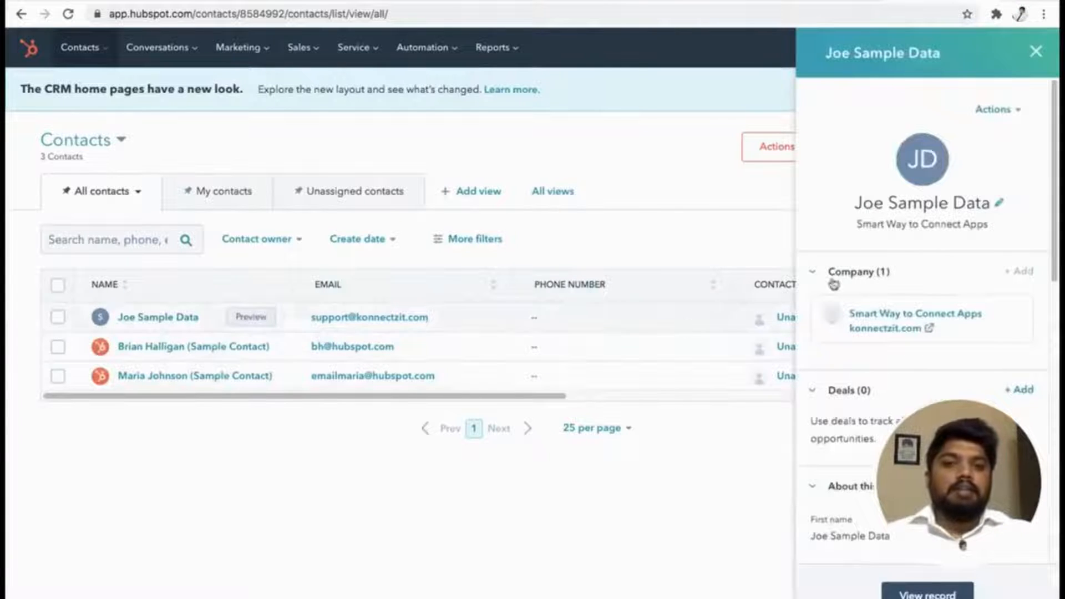
pyautogui.click(1035, 55)
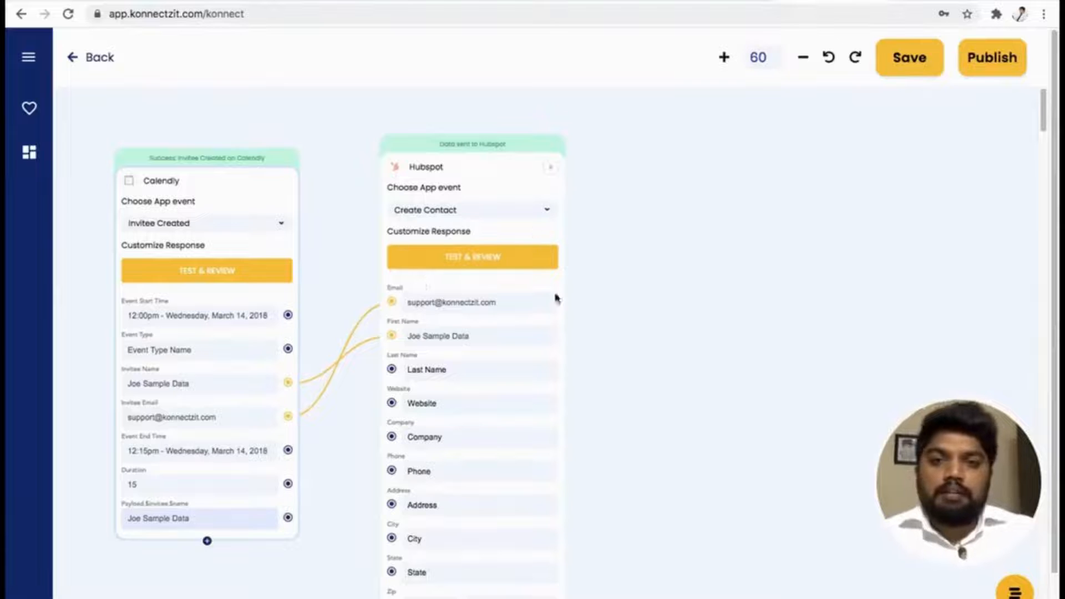
# Back in KonnectzIT, add the authorised Bitly app to the canvas and place its card beside the Hubspot card.
pyautogui.click(31, 63)
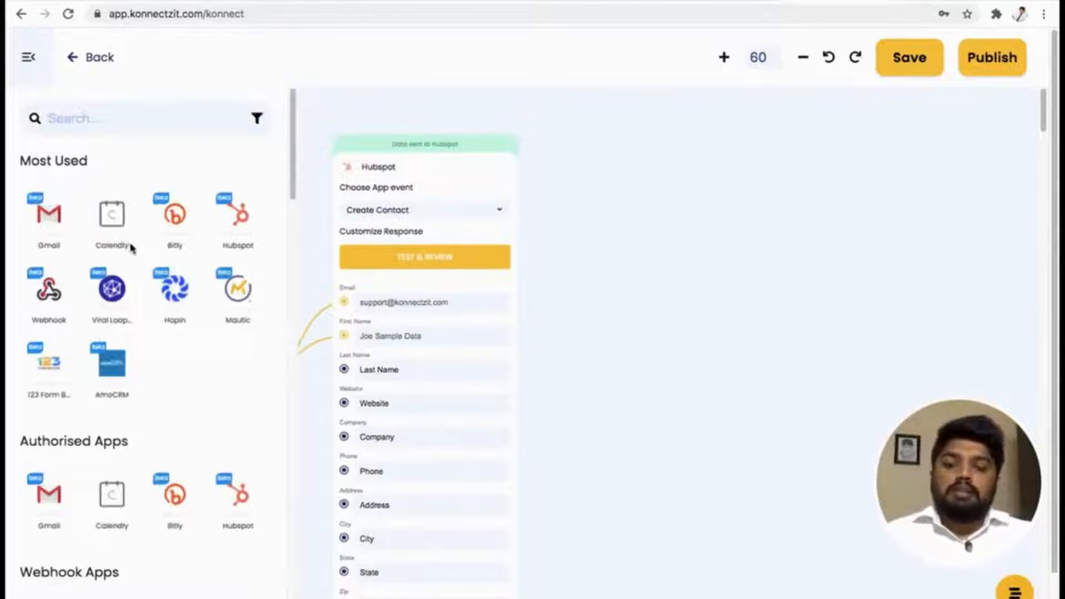
pyautogui.scroll(-1, 157, 302)
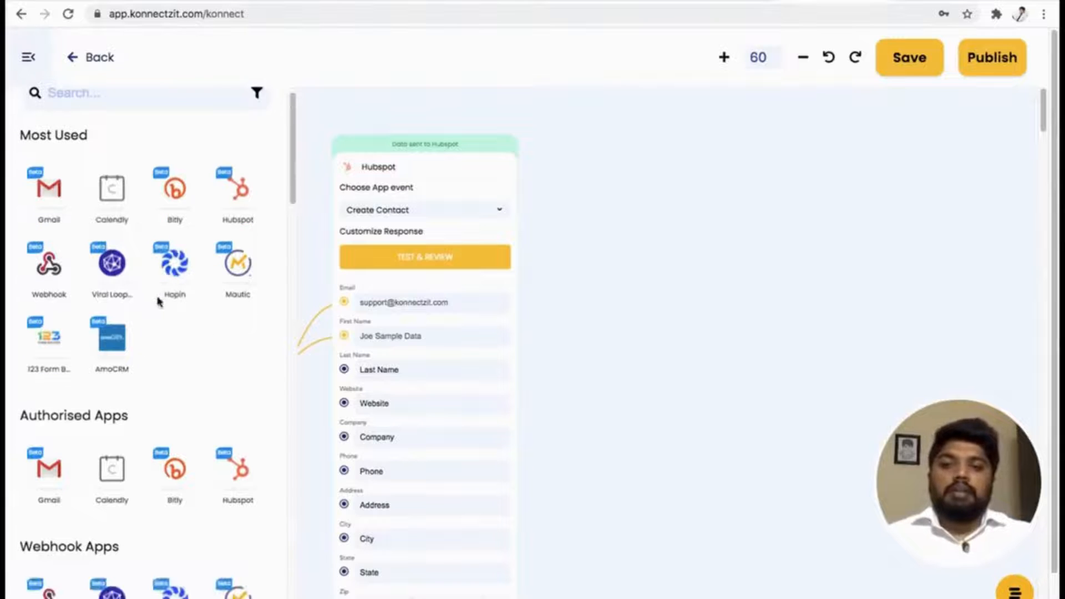
pyautogui.moveTo(174, 468); pyautogui.dragTo(630, 253)
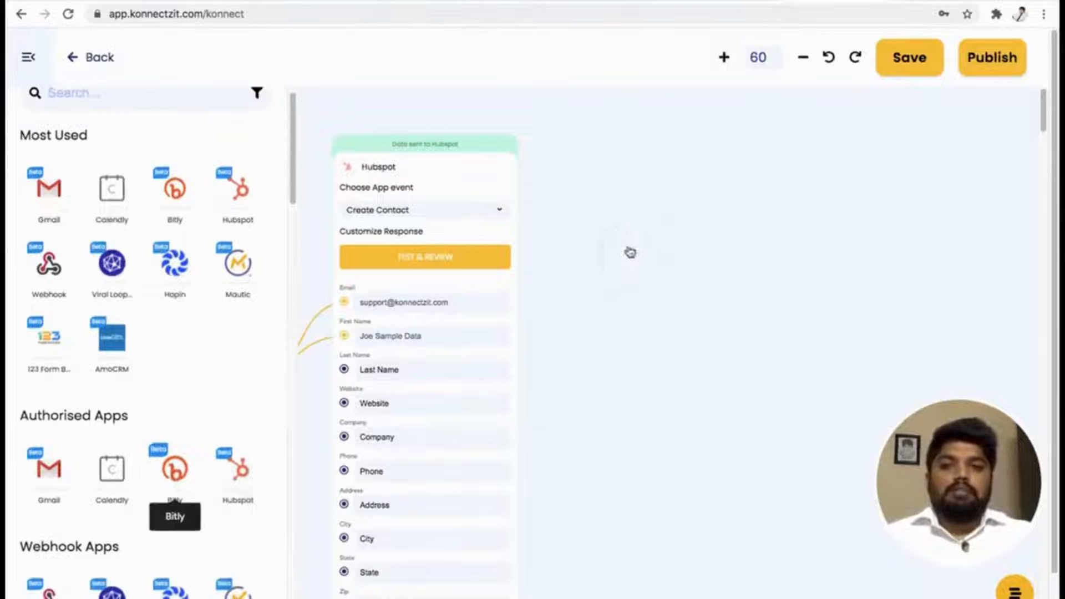
pyautogui.click(33, 64)
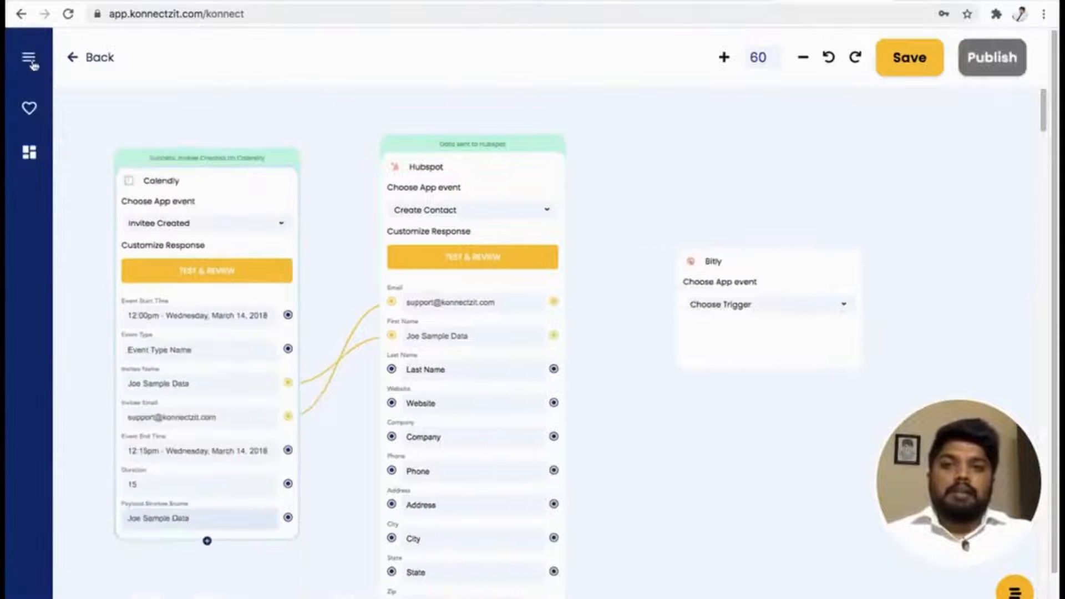
pyautogui.moveTo(799, 269); pyautogui.dragTo(746, 186)
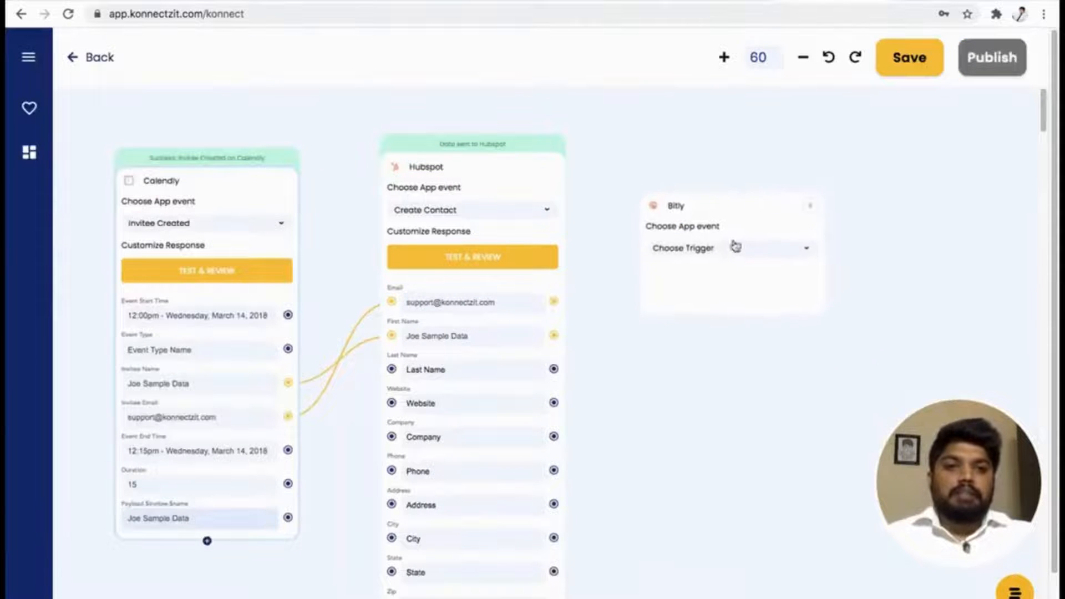
# Set the Bitly card's app event to Create Link.
pyautogui.click(730, 251)
pyautogui.click(717, 272)
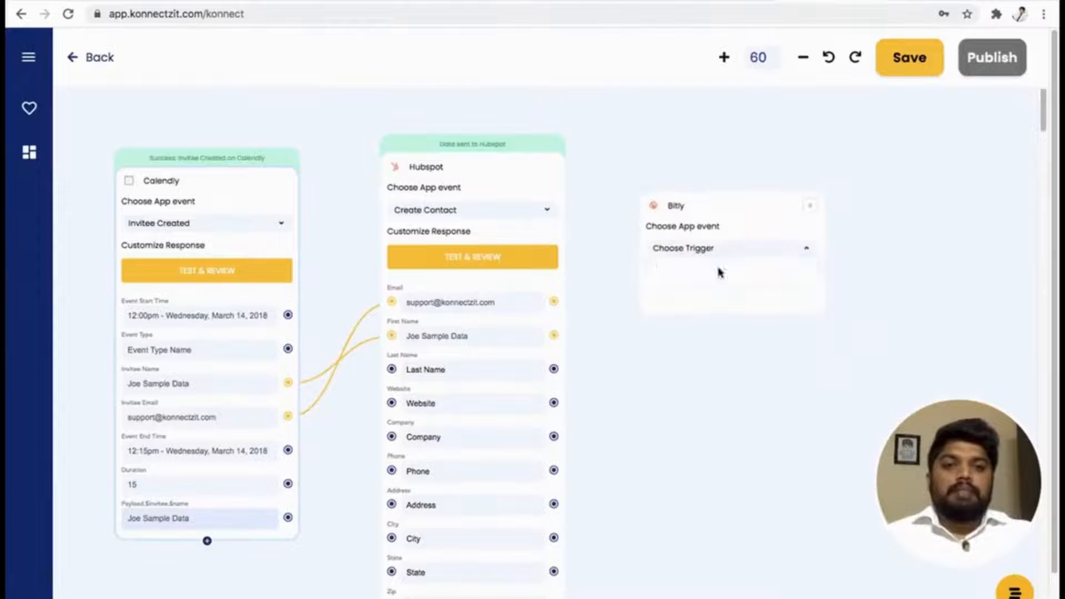
pyautogui.moveTo(598, 366); pyautogui.dragTo(587, 366)
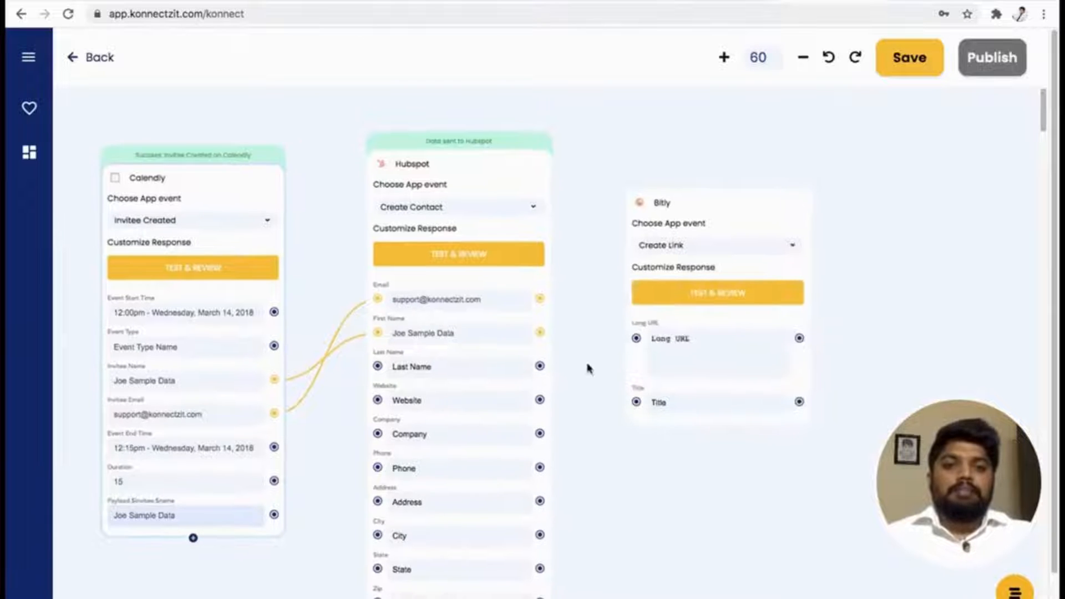
# Switch to Bitly, close the access token panel, open the list of all links and copy the Rocky link's long URL.
pyautogui.moveTo(721, 199); pyautogui.dragTo(721, 199)
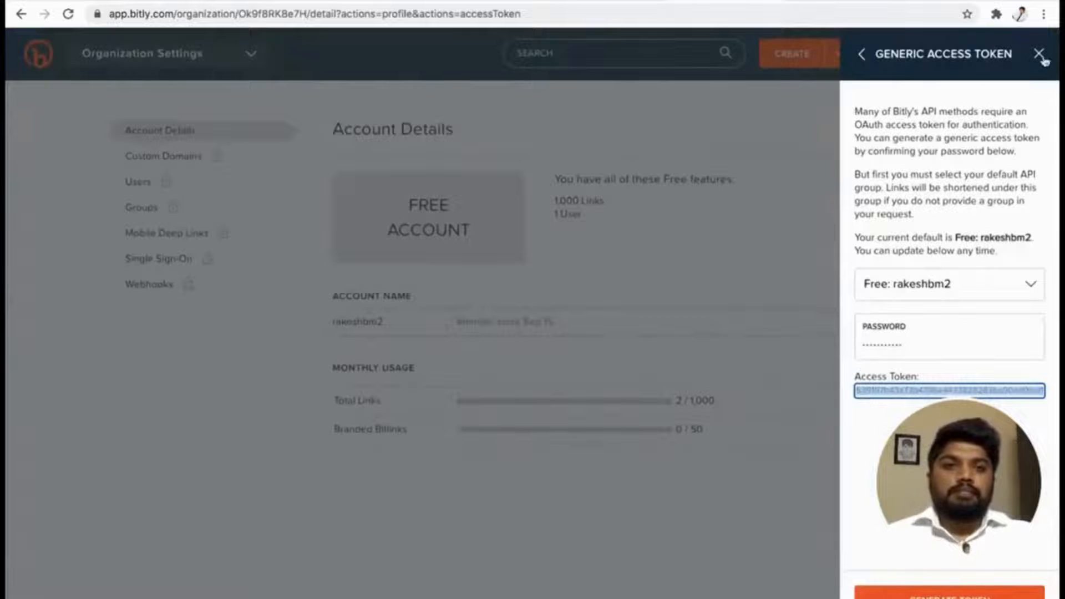
pyautogui.click(1040, 55)
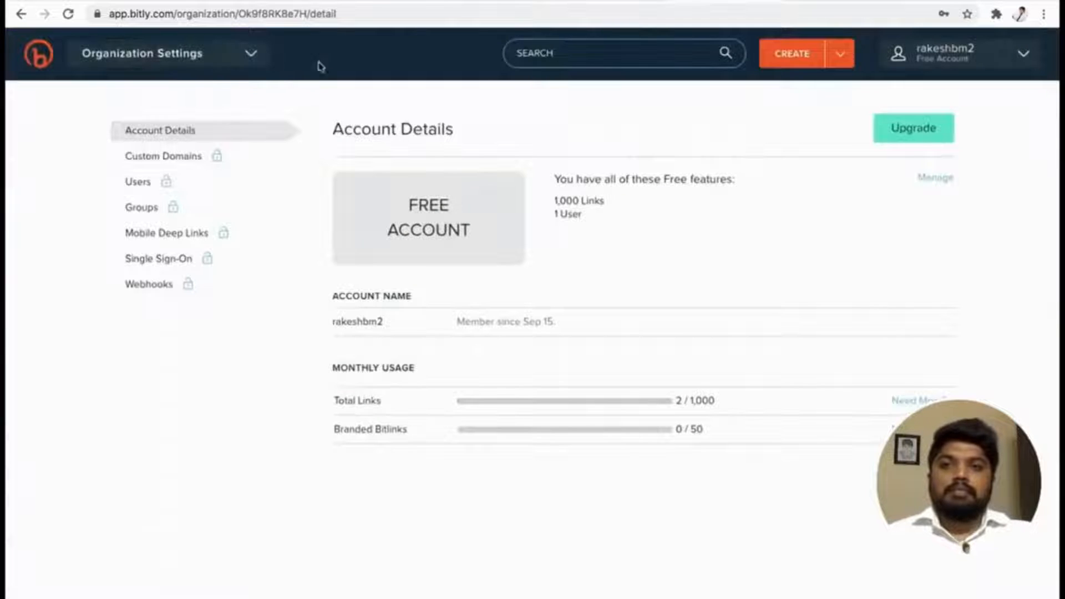
pyautogui.click(54, 61)
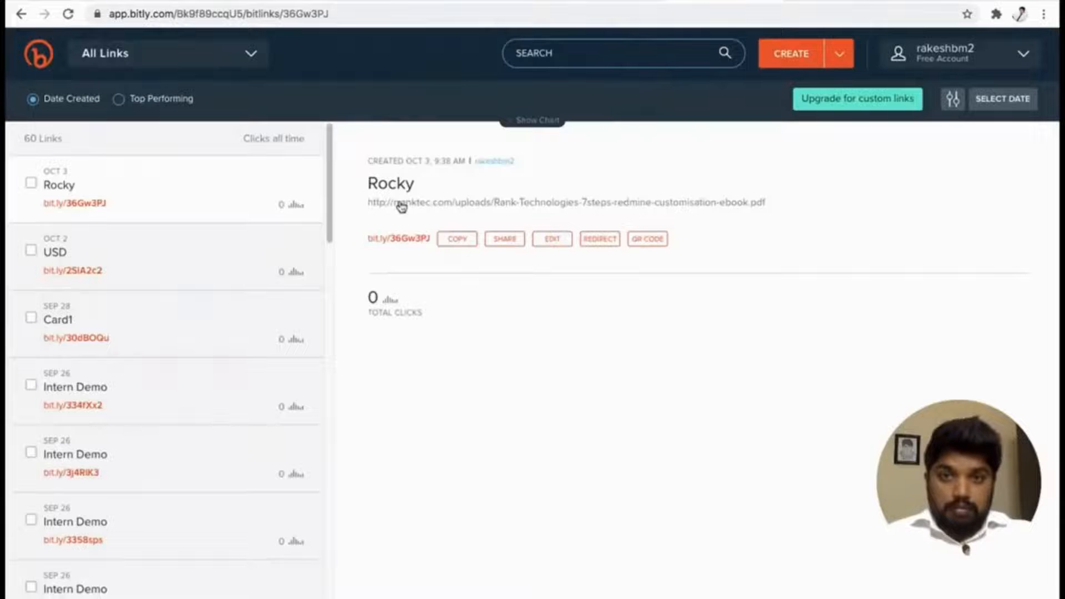
pyautogui.rightClick(402, 207)
pyautogui.click(448, 297)
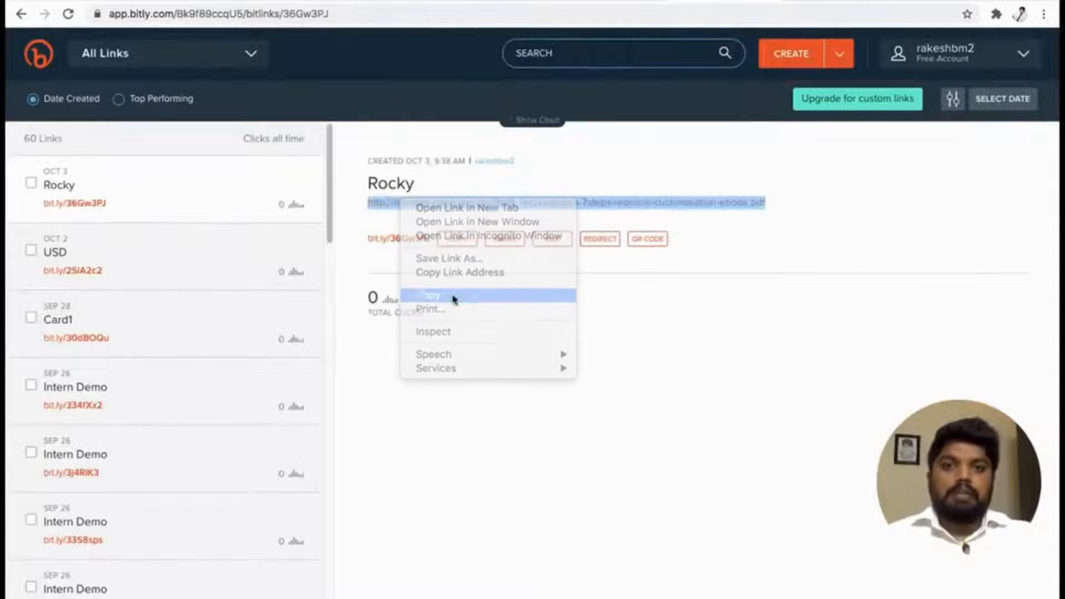
# Return to KonnectzIT and paste the copied rranktec.com ebook PDF address as the Bitly card's Long URL.
pyautogui.click(835, 1)
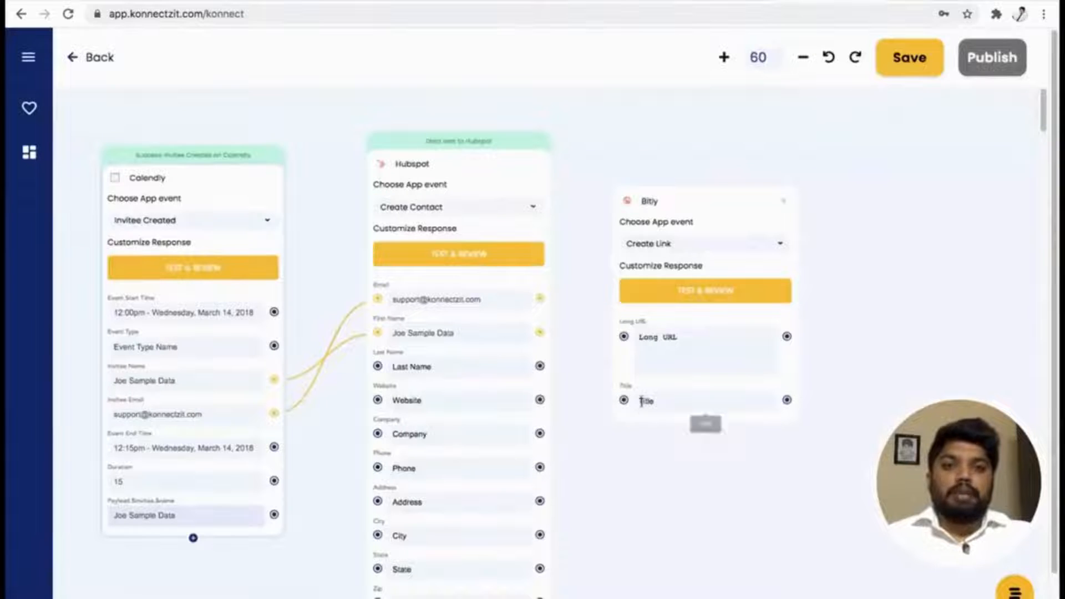
pyautogui.rightClick(668, 344)
pyautogui.click(697, 438)
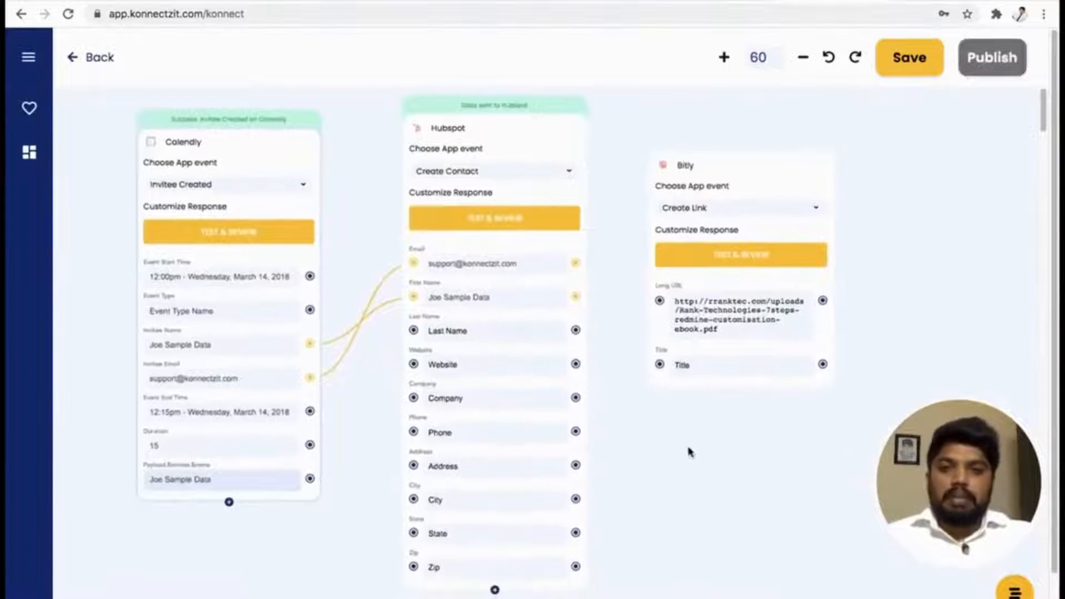
# Map Calendly's Invitee Name to Bitly's Title, shift the Bitly card closer to Hubspot, and test and review its Create Link event.
pyautogui.moveTo(311, 348); pyautogui.dragTo(659, 373)
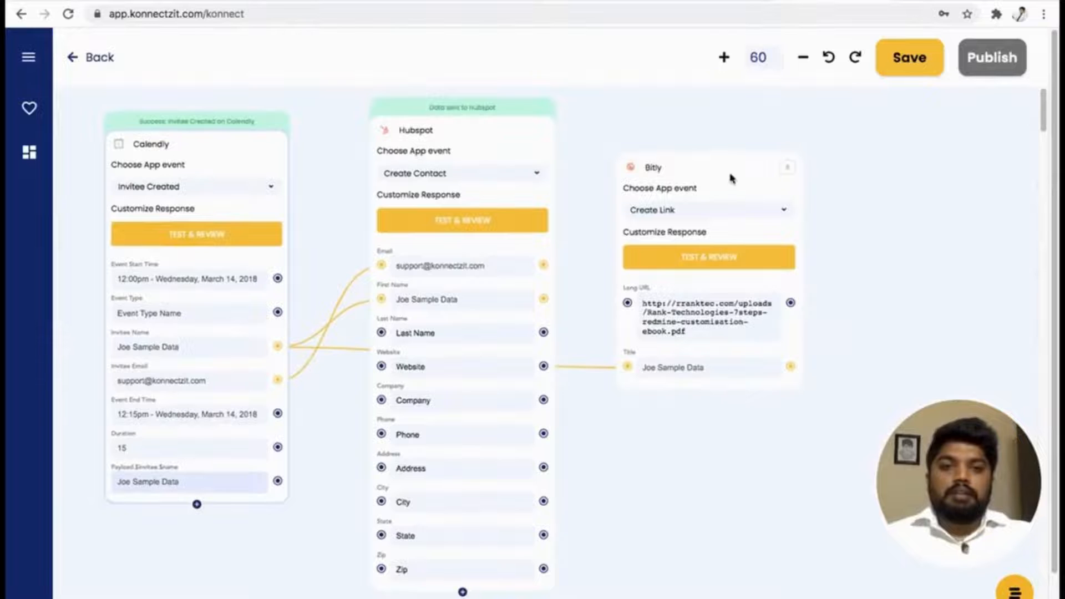
pyautogui.moveTo(730, 178); pyautogui.dragTo(695, 175)
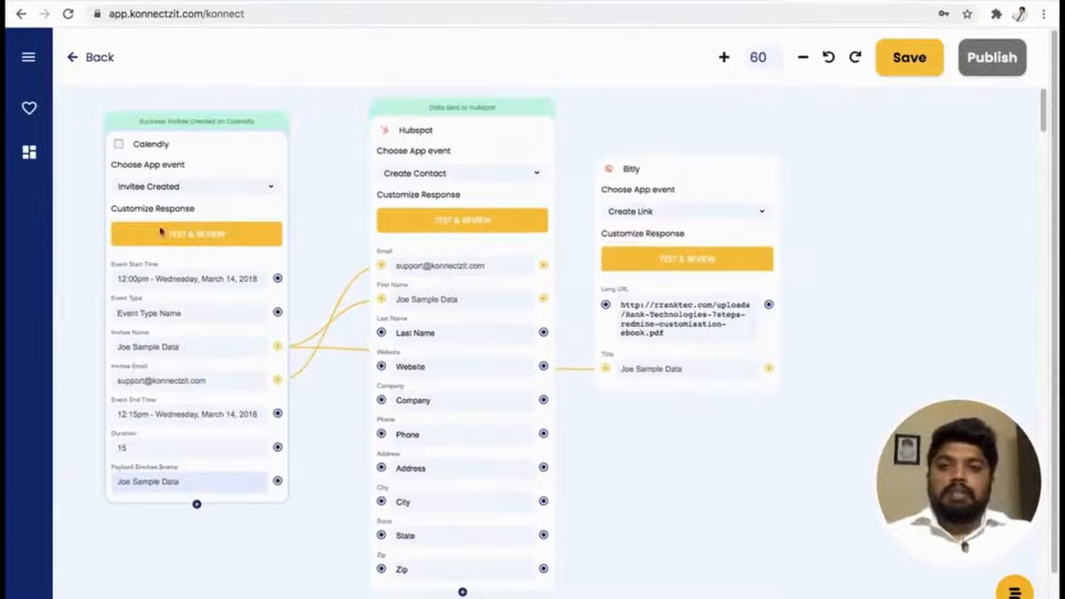
pyautogui.click(696, 259)
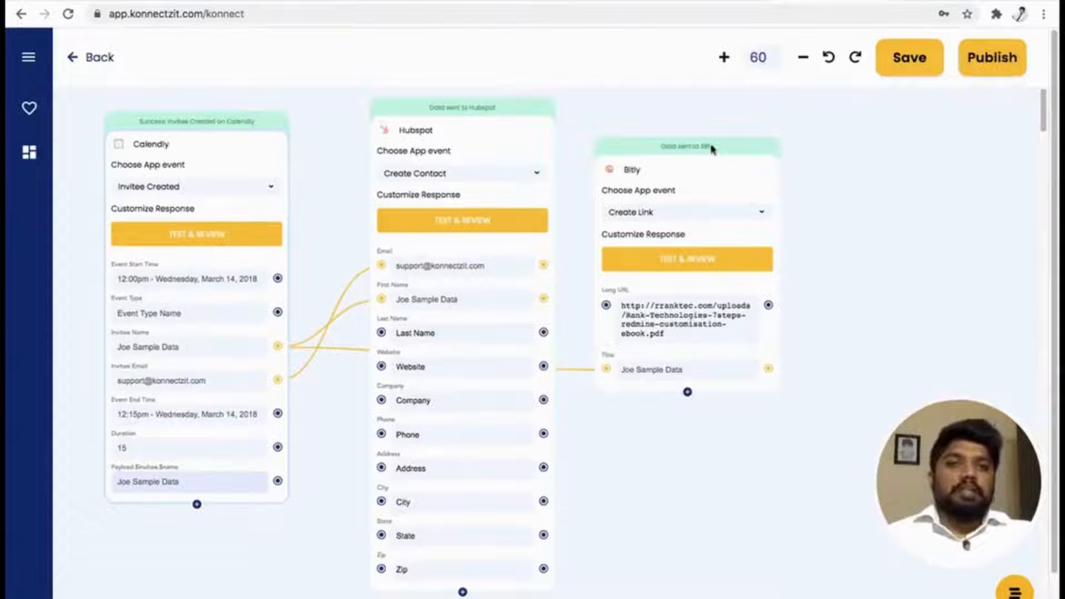
# Add the Link field from the Bitly response to the Bitly card.
pyautogui.click(687, 392)
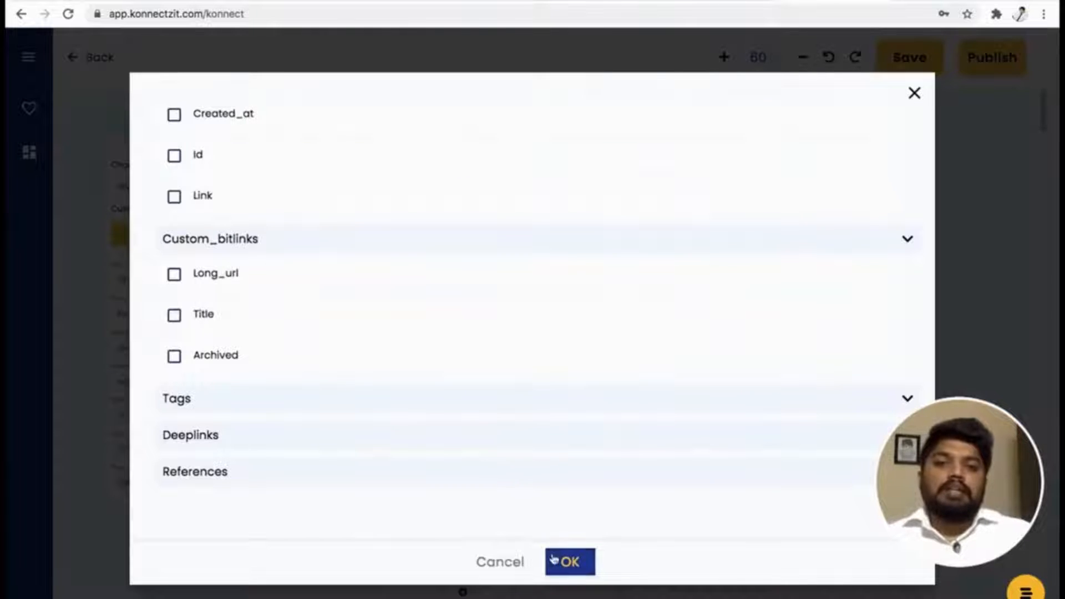
pyautogui.click(175, 199)
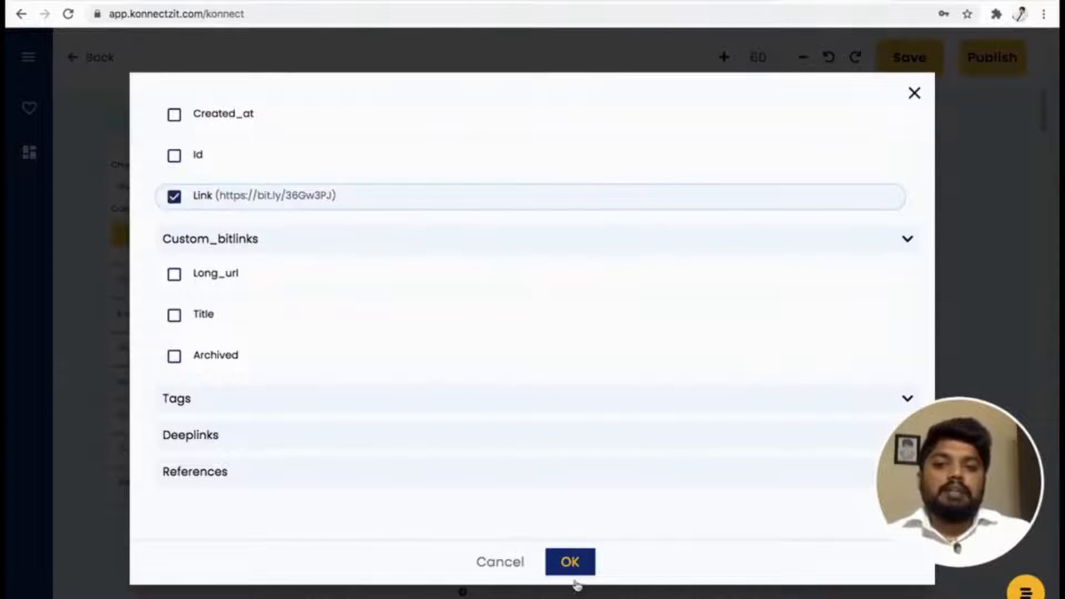
pyautogui.click(577, 563)
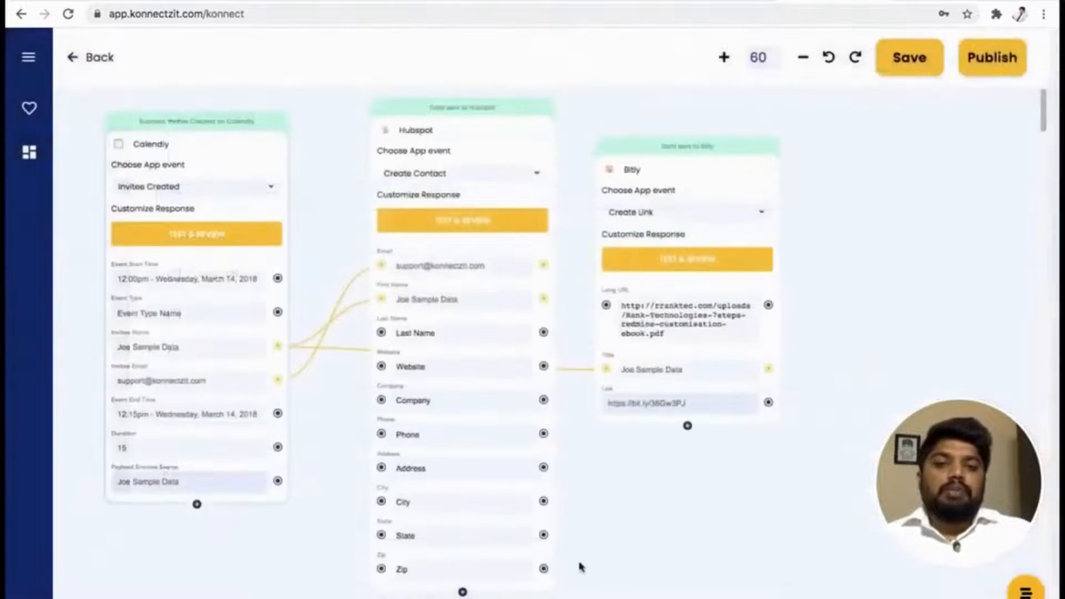
pyautogui.click(747, 512)
pyautogui.moveTo(747, 511); pyautogui.dragTo(624, 522)
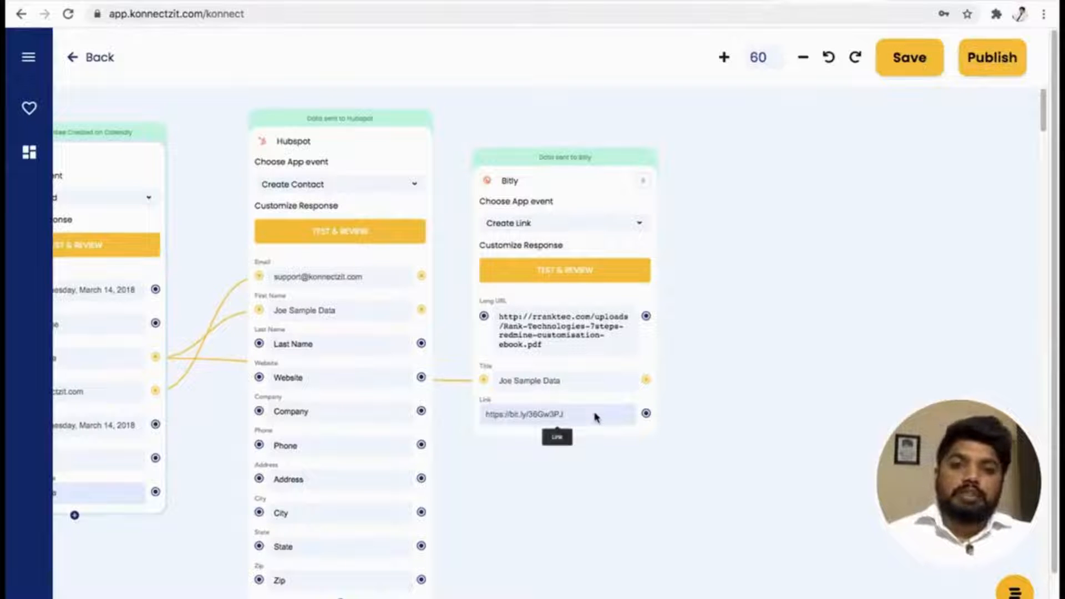
pyautogui.click(34, 67)
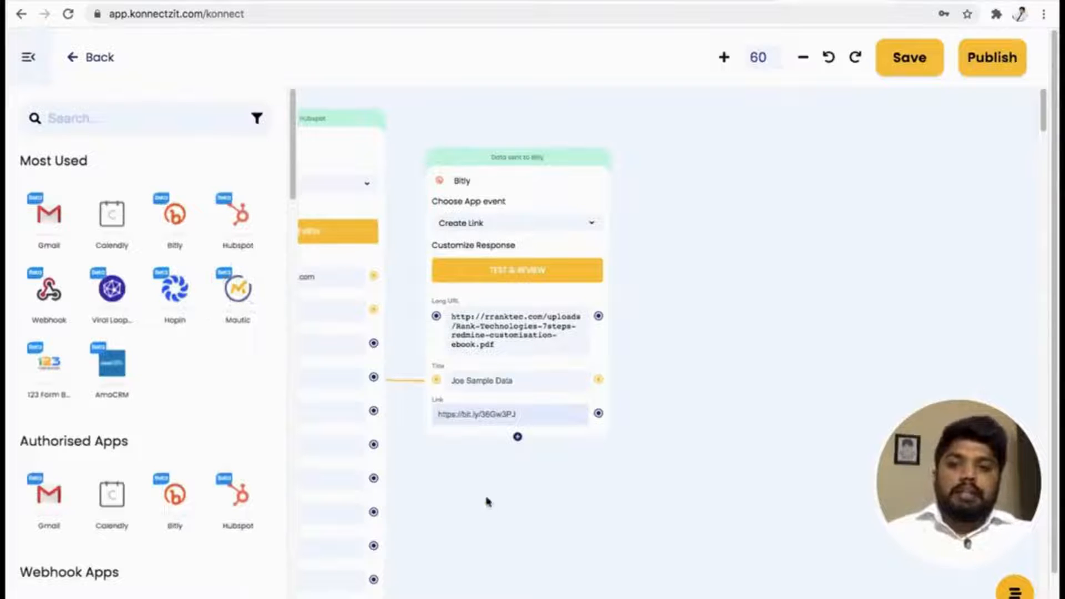
pyautogui.click(27, 56)
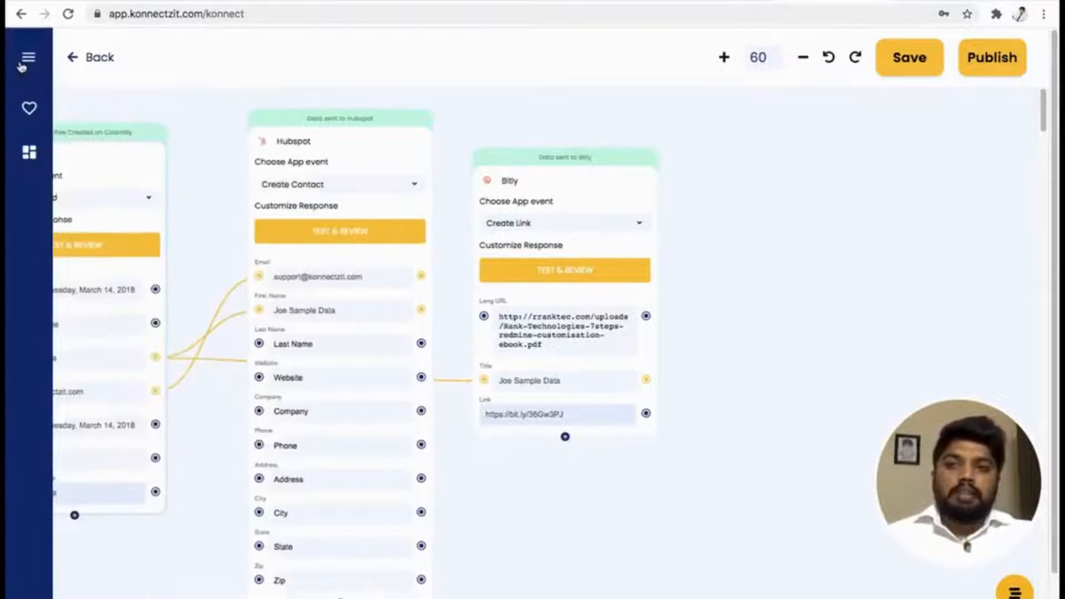
pyautogui.click(203, 435)
pyautogui.moveTo(203, 435); pyautogui.dragTo(347, 435)
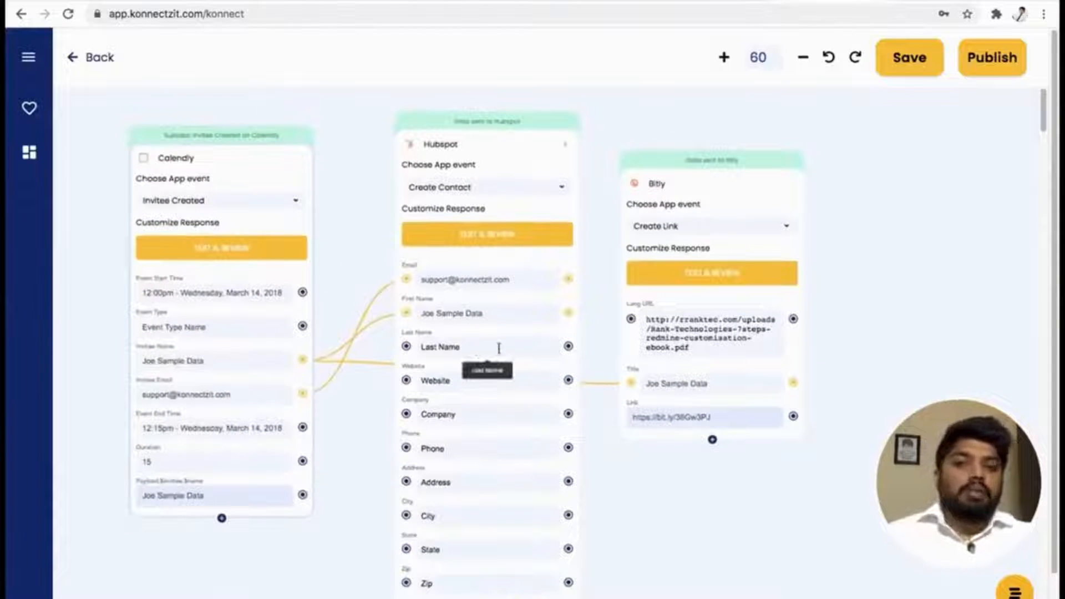
pyautogui.moveTo(779, 491); pyautogui.dragTo(708, 497)
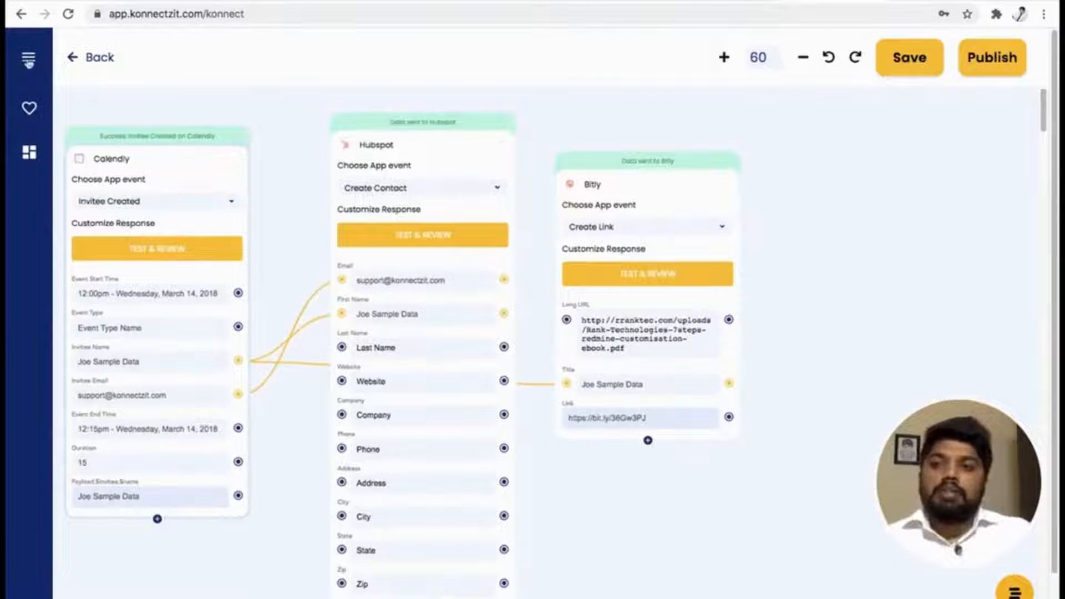
# Search the apps for "format", add the Text Formatter add-on to the canvas and place its card beside the Bitly card.
pyautogui.click(30, 58)
pyautogui.click(83, 117)
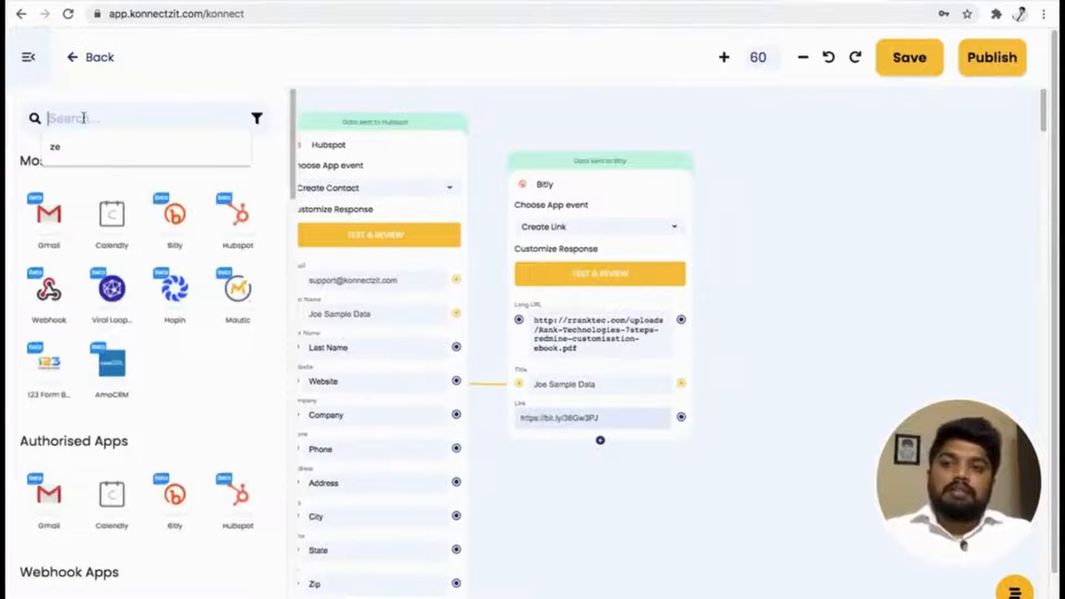
pyautogui.write('forma')
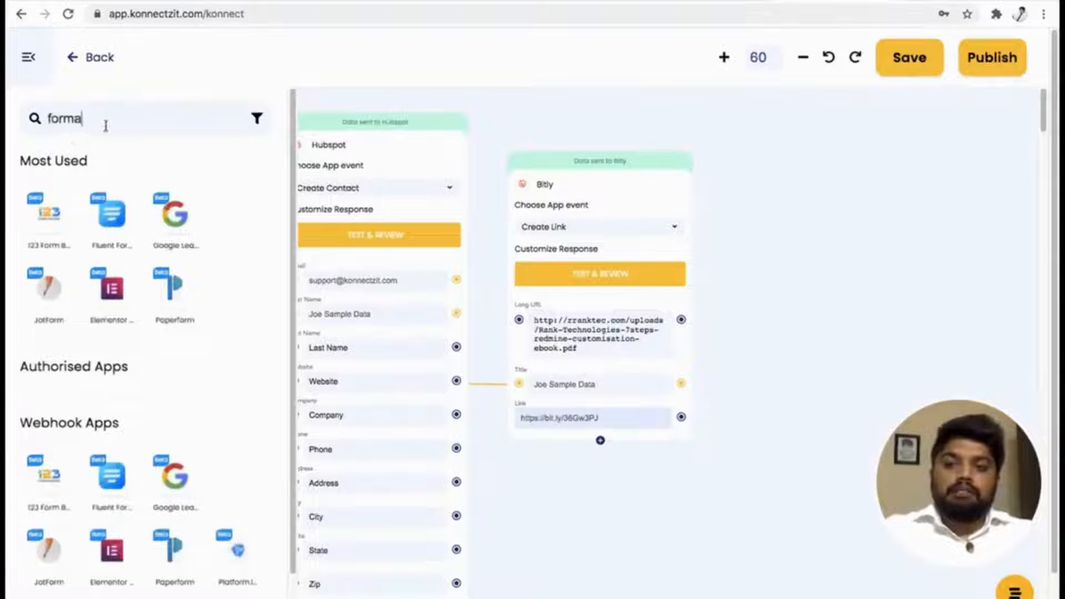
pyautogui.write('t')
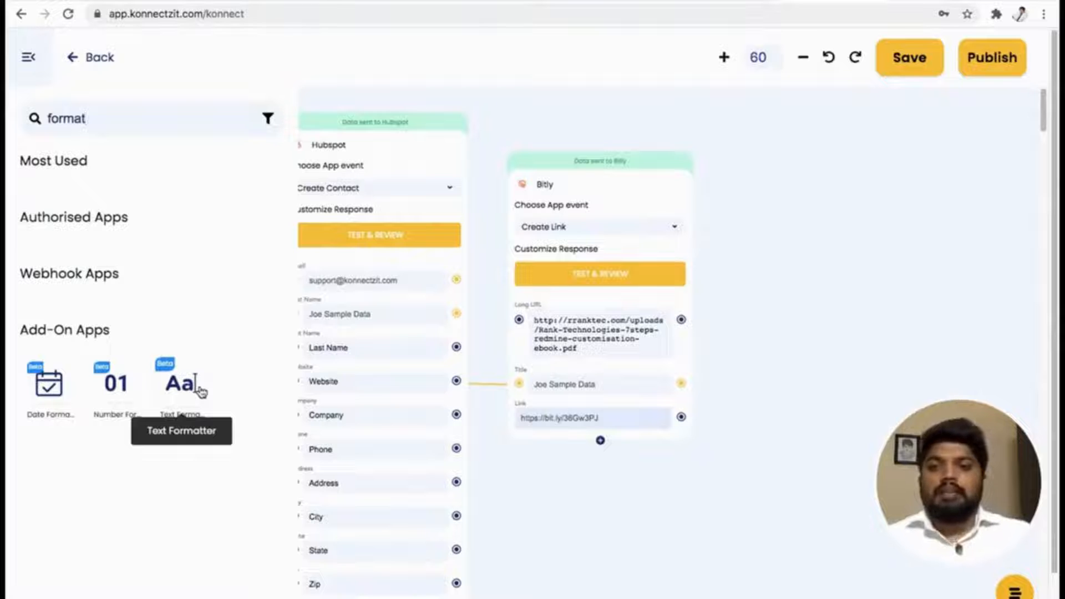
pyautogui.moveTo(192, 383); pyautogui.dragTo(791, 230)
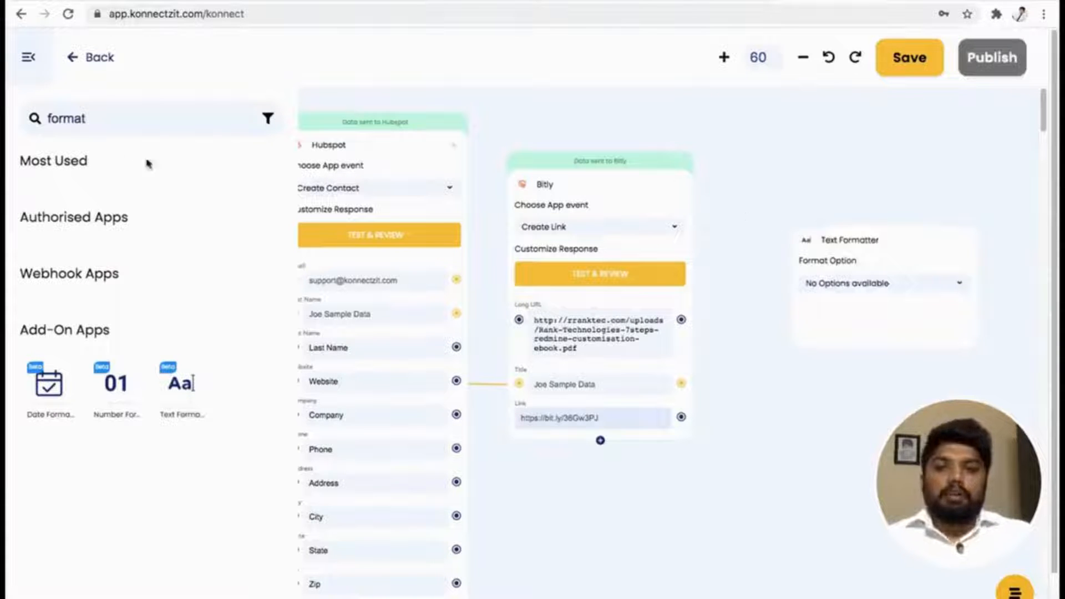
pyautogui.click(27, 63)
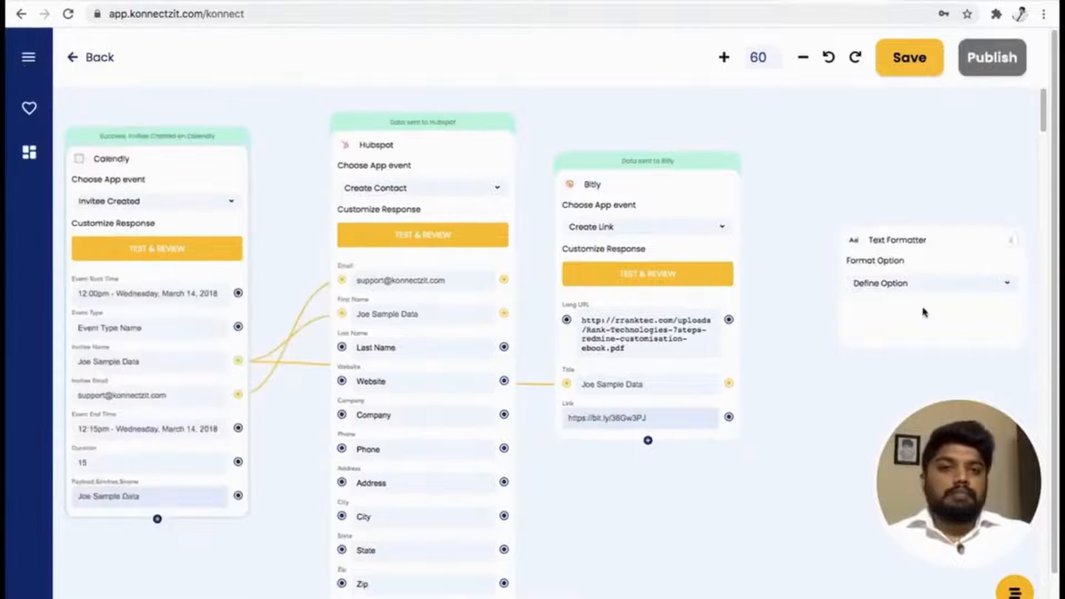
pyautogui.moveTo(950, 248); pyautogui.dragTo(858, 194)
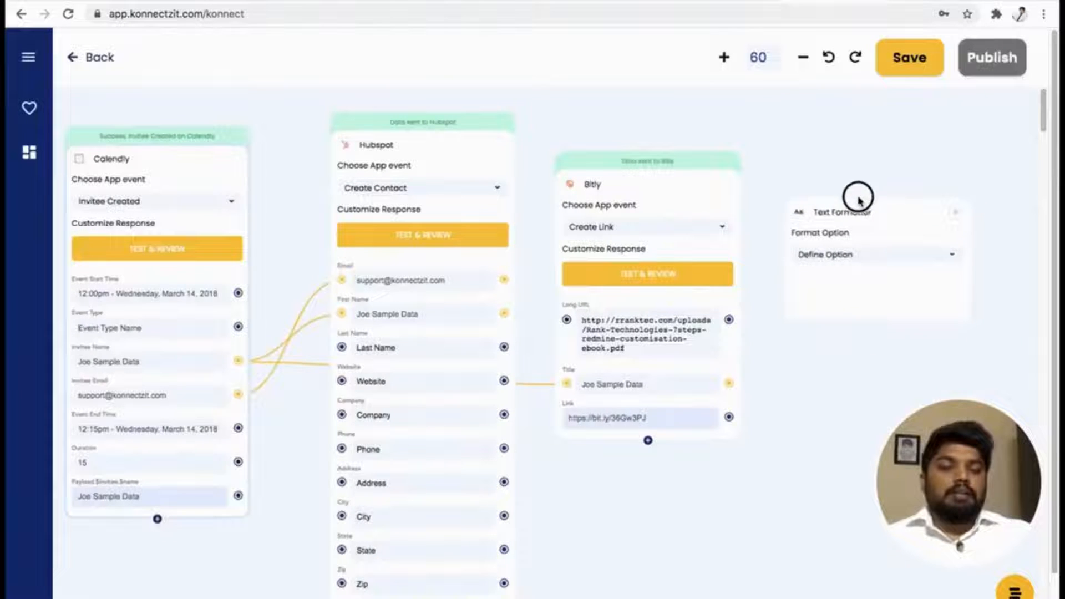
# Set the Text Formatter's format option to Merge Text and move its card slightly lower beside the Bitly card.
pyautogui.click(852, 258)
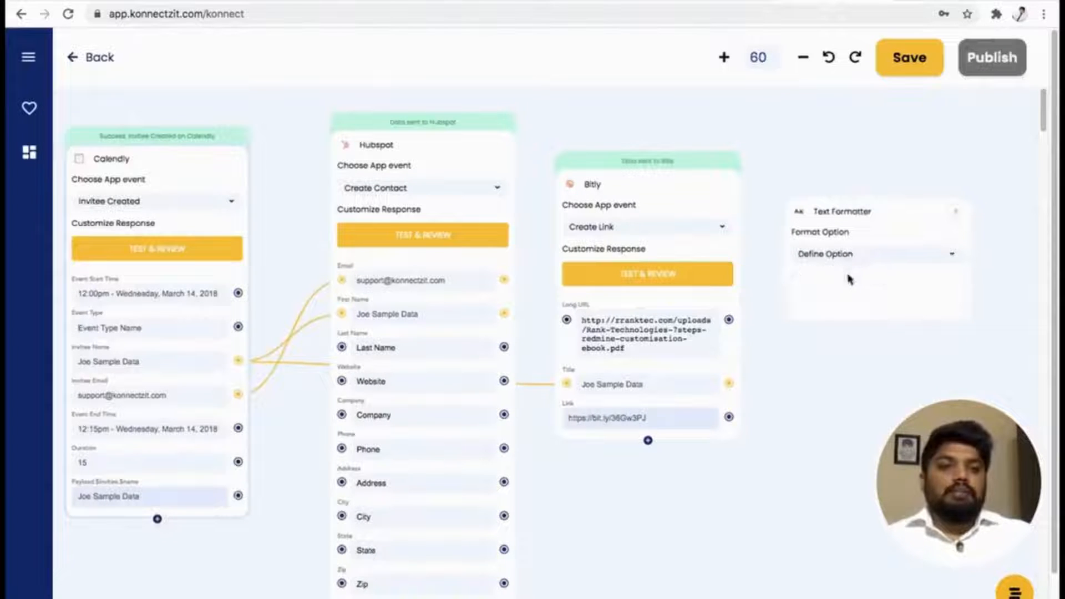
pyautogui.click(849, 279)
pyautogui.moveTo(798, 439); pyautogui.dragTo(701, 407)
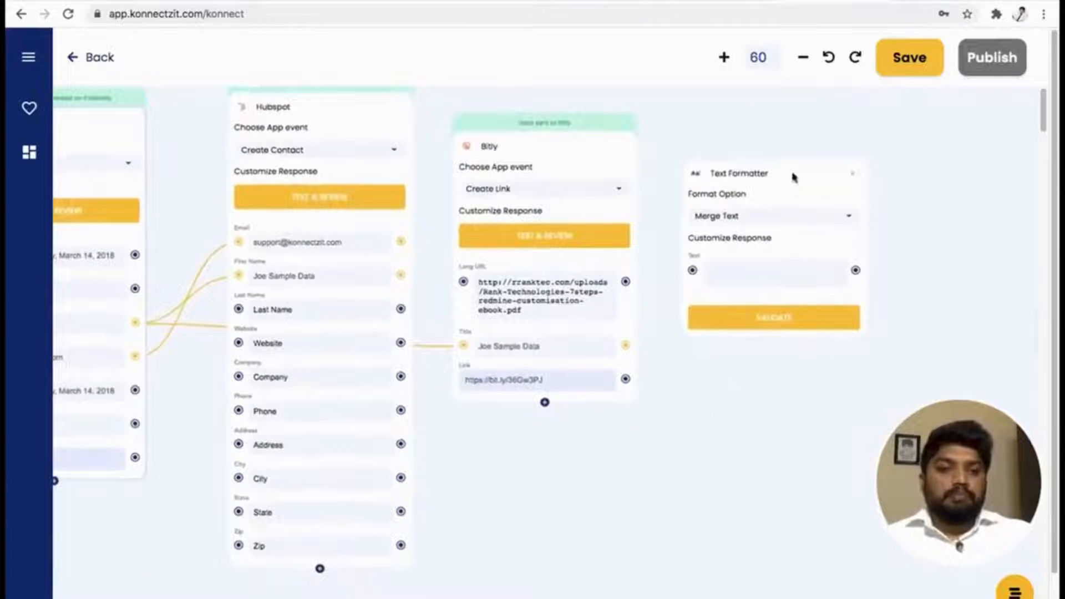
pyautogui.moveTo(792, 172); pyautogui.dragTo(797, 241)
# Map Calendly's Invitee Name, Event Start Time and Event Type, plus Bitly's Link, to the Text Formatter's Text field.
pyautogui.scroll(-3, 797, 241)
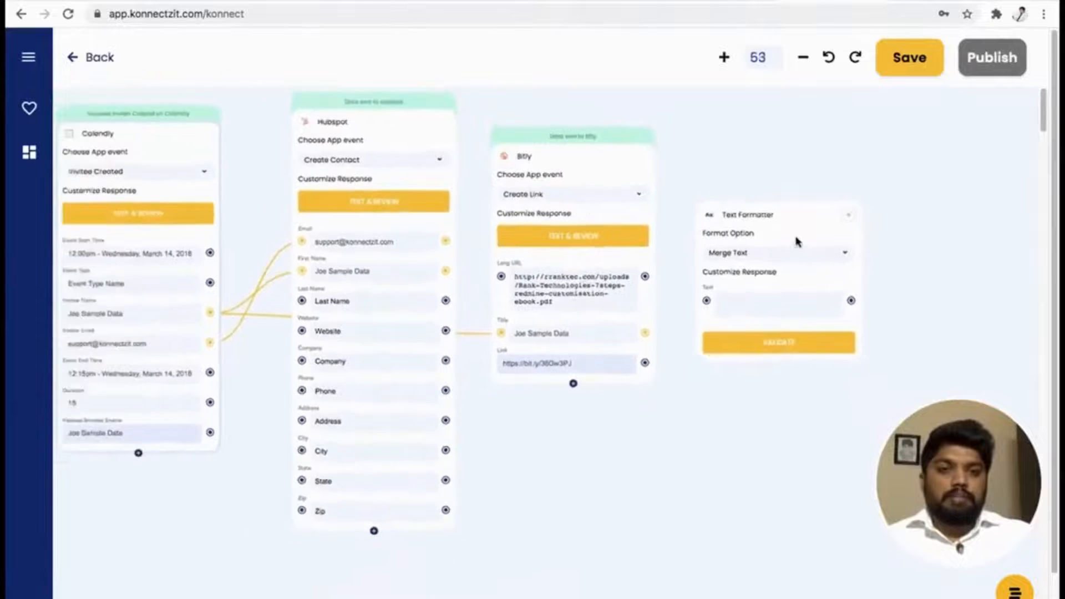
pyautogui.scroll(5, 797, 241)
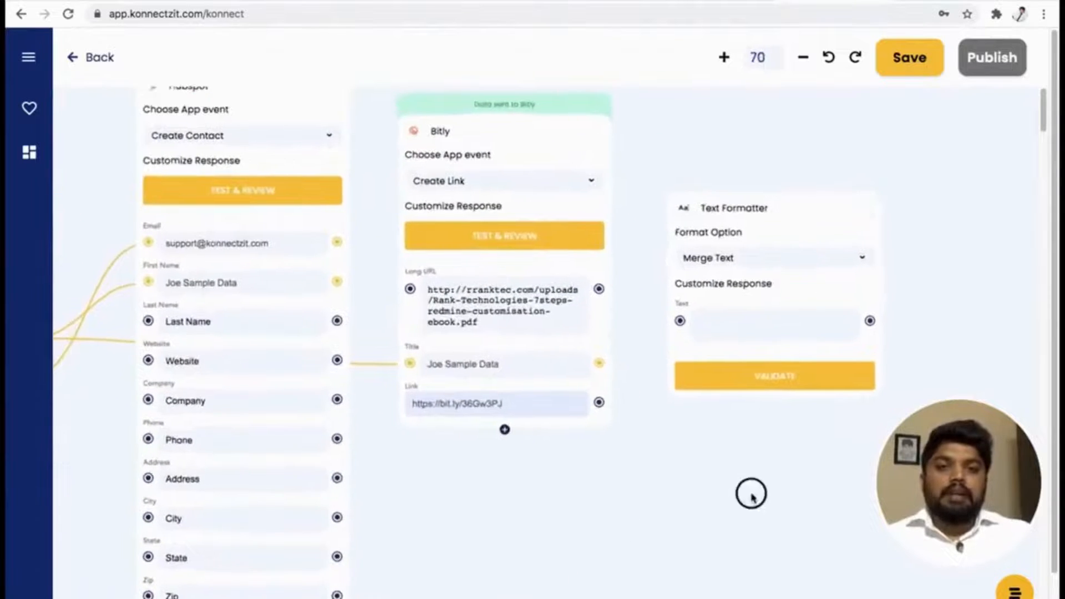
pyautogui.moveTo(750, 492); pyautogui.dragTo(793, 495)
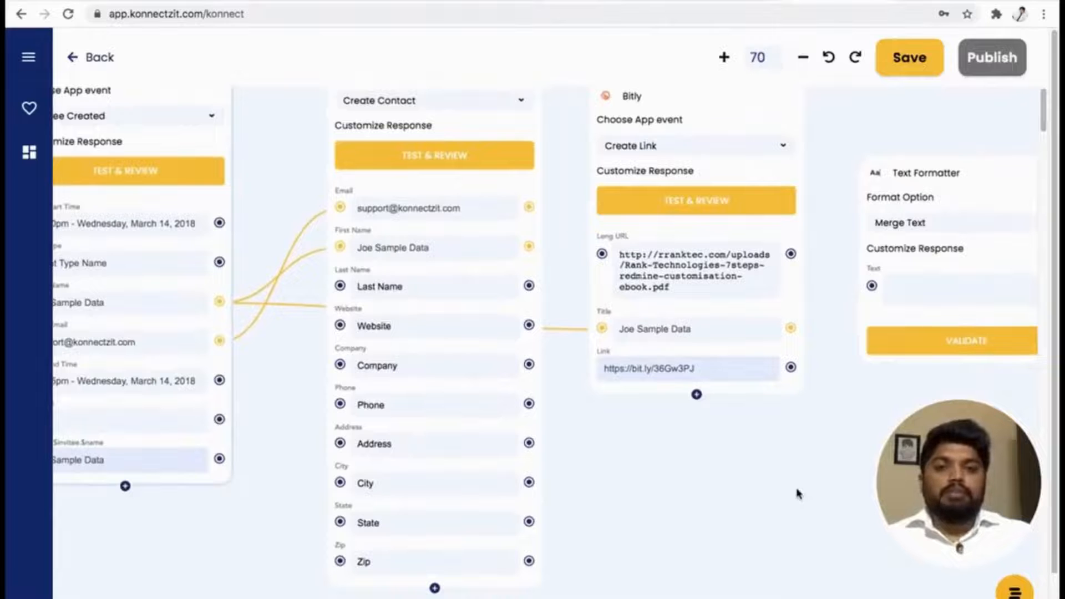
pyautogui.moveTo(630, 477); pyautogui.dragTo(656, 494)
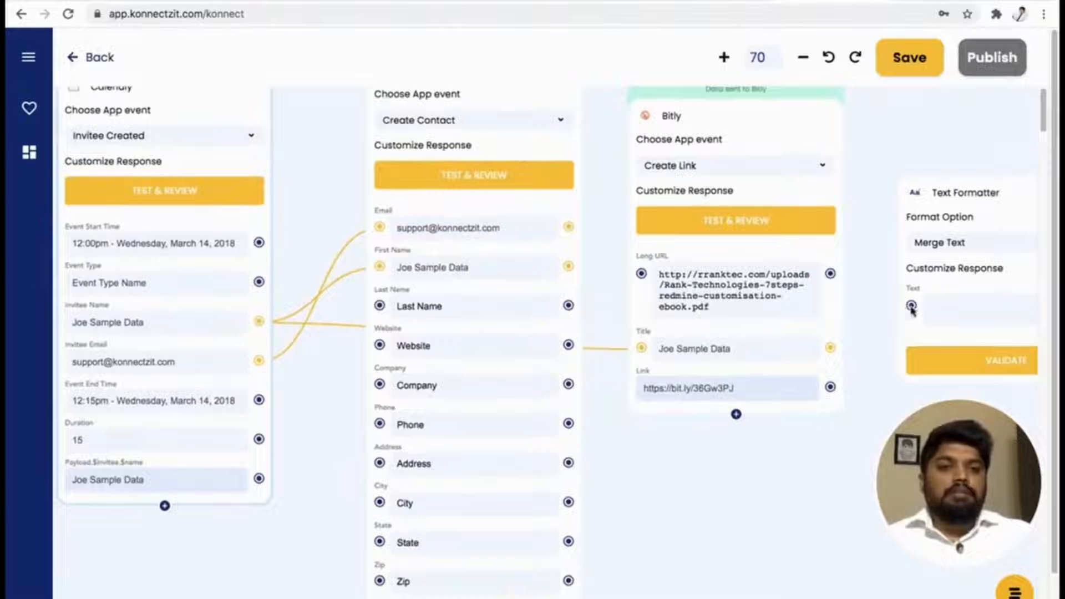
pyautogui.moveTo(259, 321); pyautogui.dragTo(911, 306)
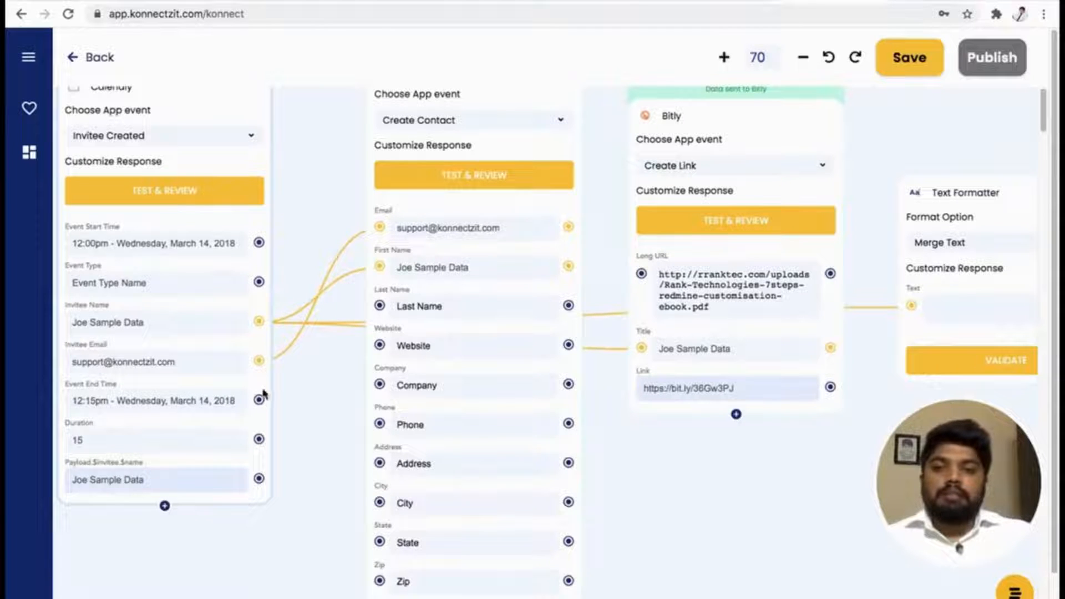
pyautogui.moveTo(259, 244); pyautogui.dragTo(916, 313)
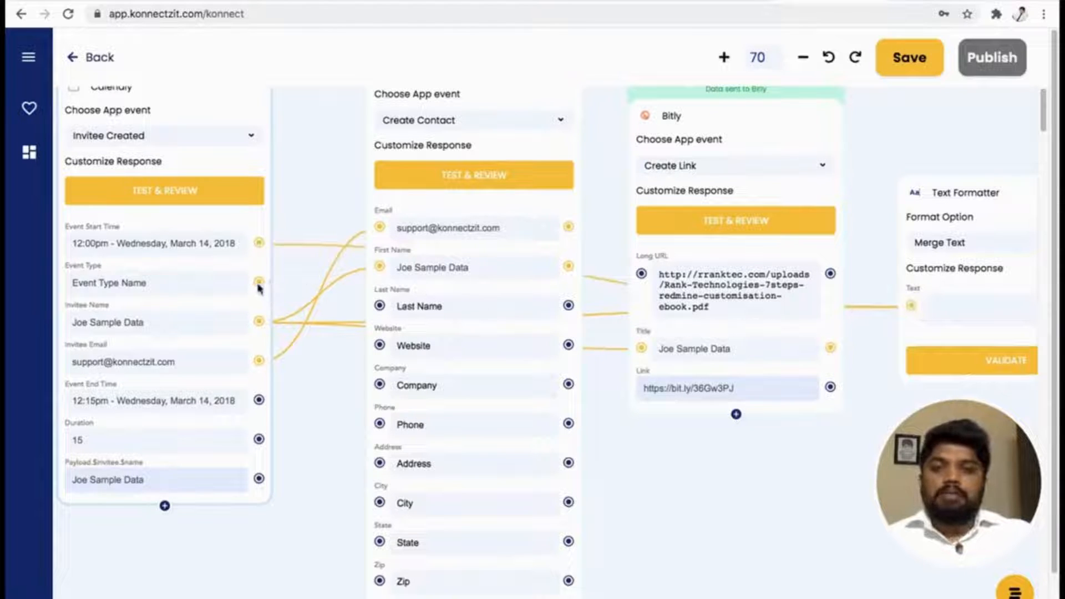
pyautogui.moveTo(259, 284); pyautogui.dragTo(911, 310)
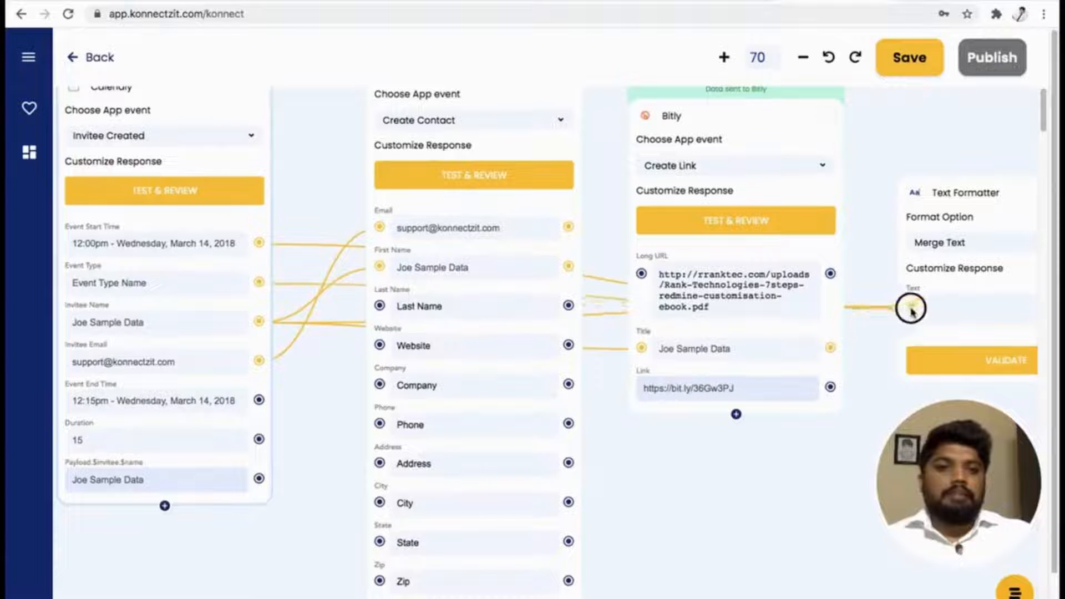
pyautogui.moveTo(834, 389); pyautogui.dragTo(914, 310)
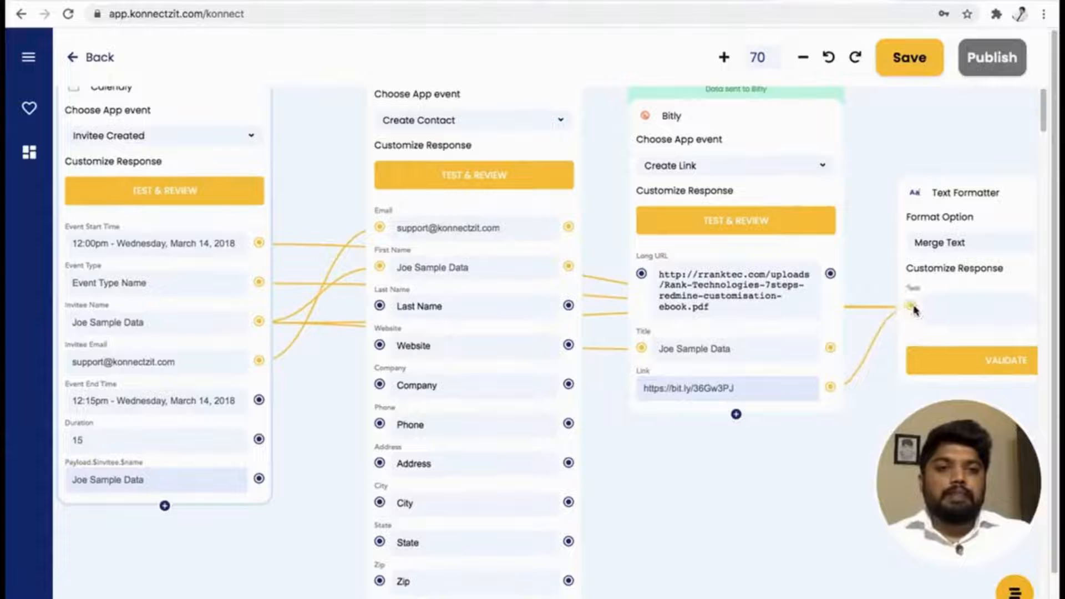
pyautogui.moveTo(830, 447); pyautogui.dragTo(458, 524)
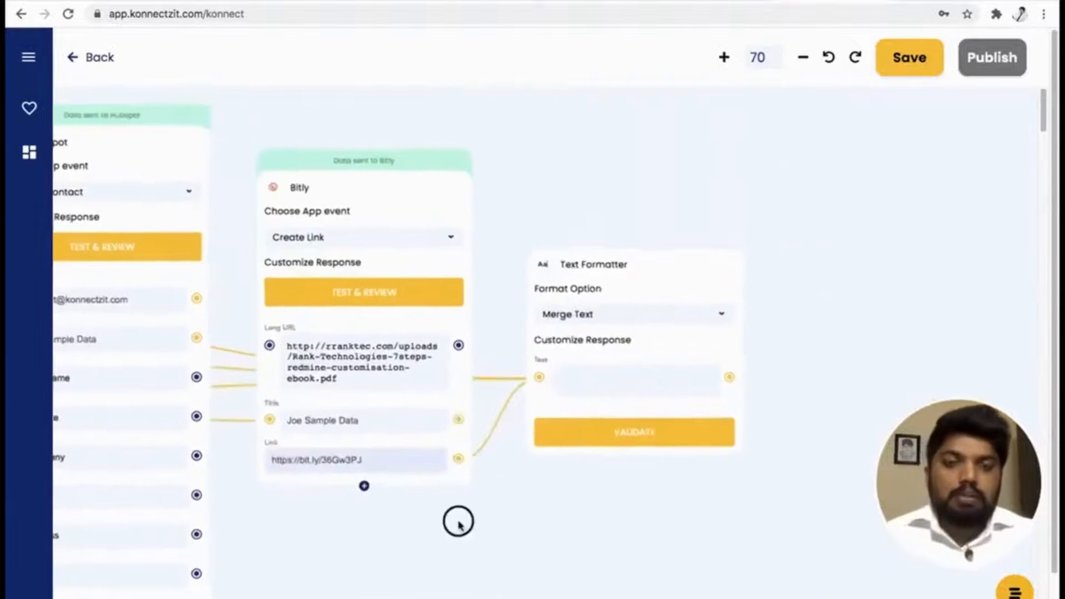
pyautogui.scroll(-1, 630, 384)
pyautogui.scroll(3, 633, 386)
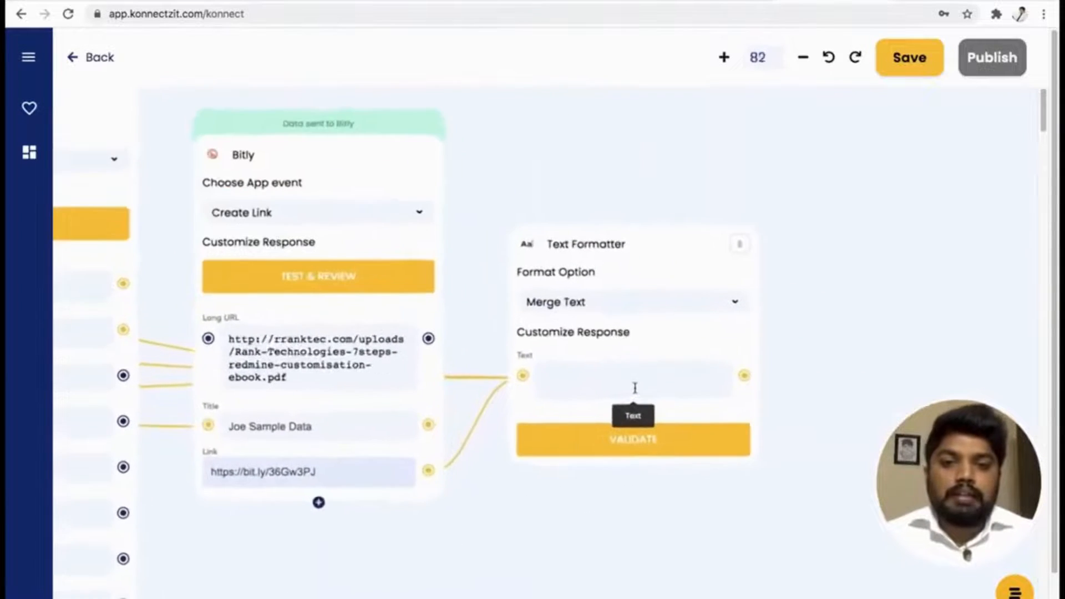
# Start the Text Formatter's Text field with the greeting "Hi @{Invitee Name}," using the mapped Invitee Name field.
pyautogui.scroll(6, 635, 388)
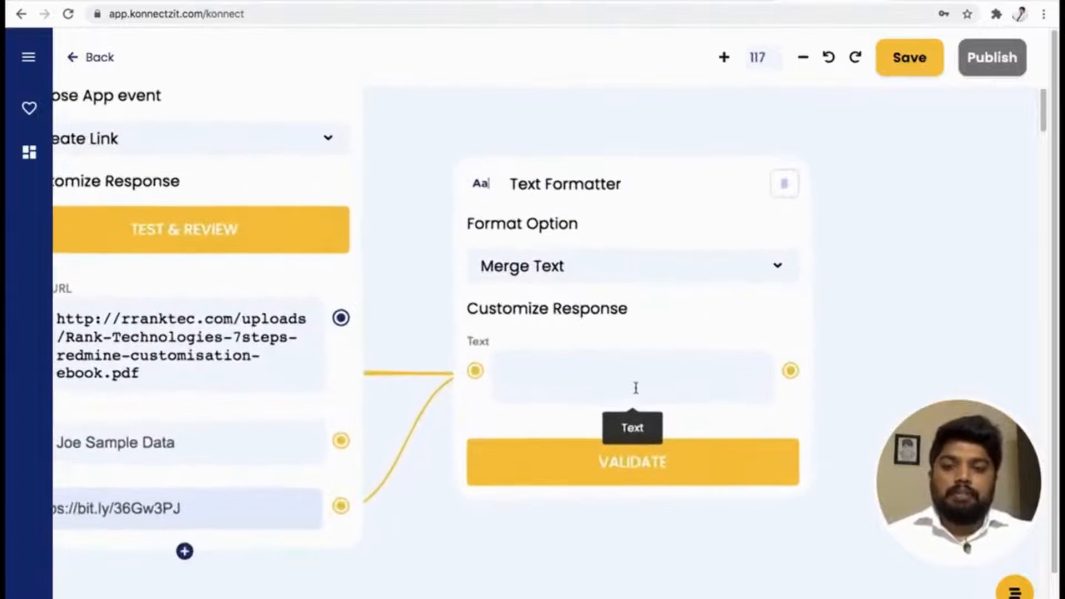
pyautogui.click(558, 363)
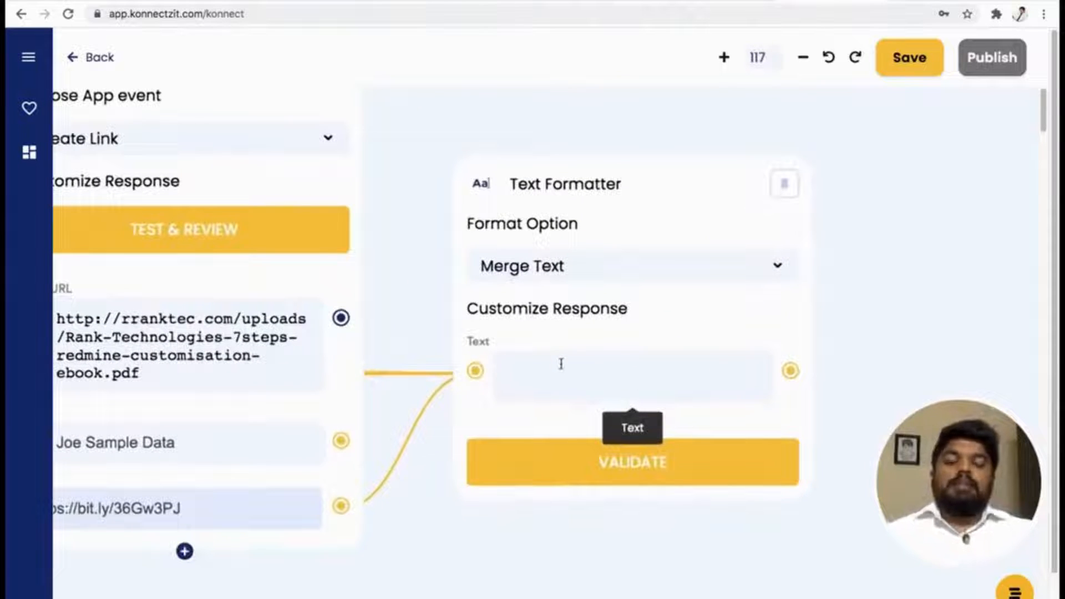
pyautogui.write('Hi ')
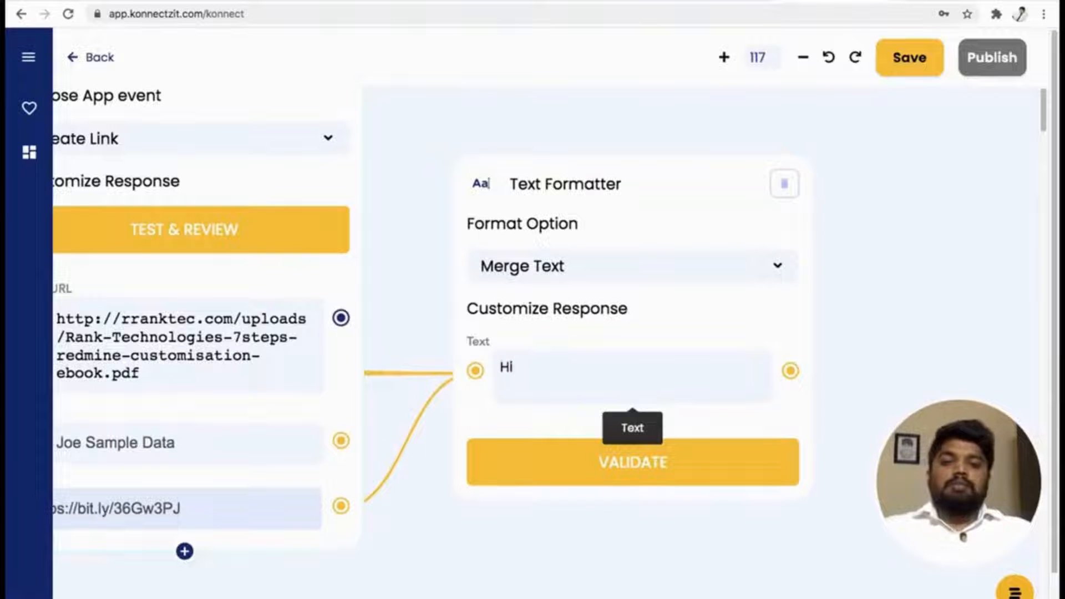
pyautogui.write('@')
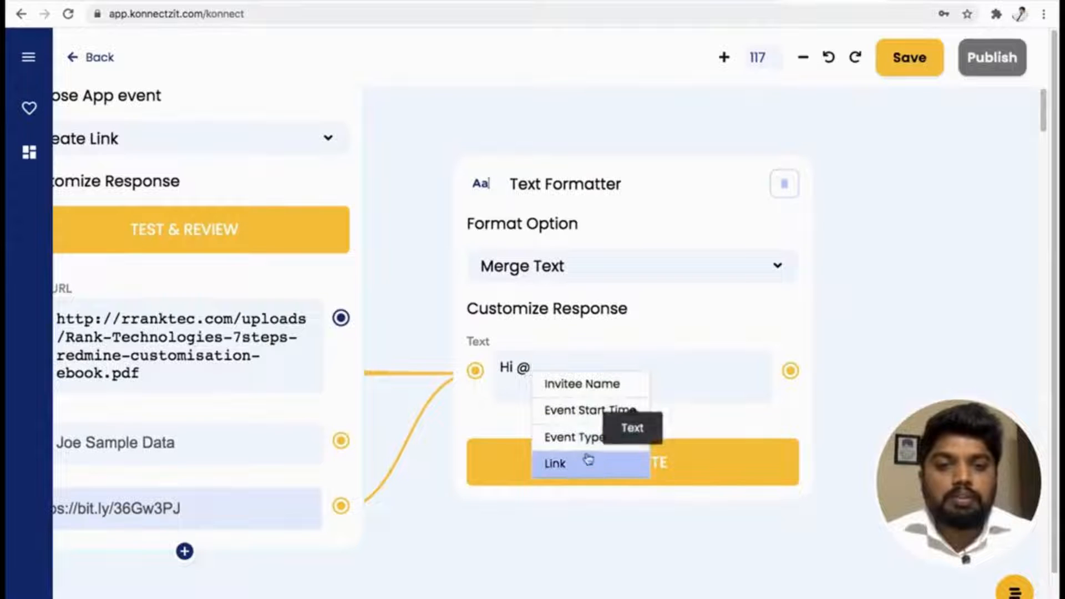
pyautogui.click(587, 390)
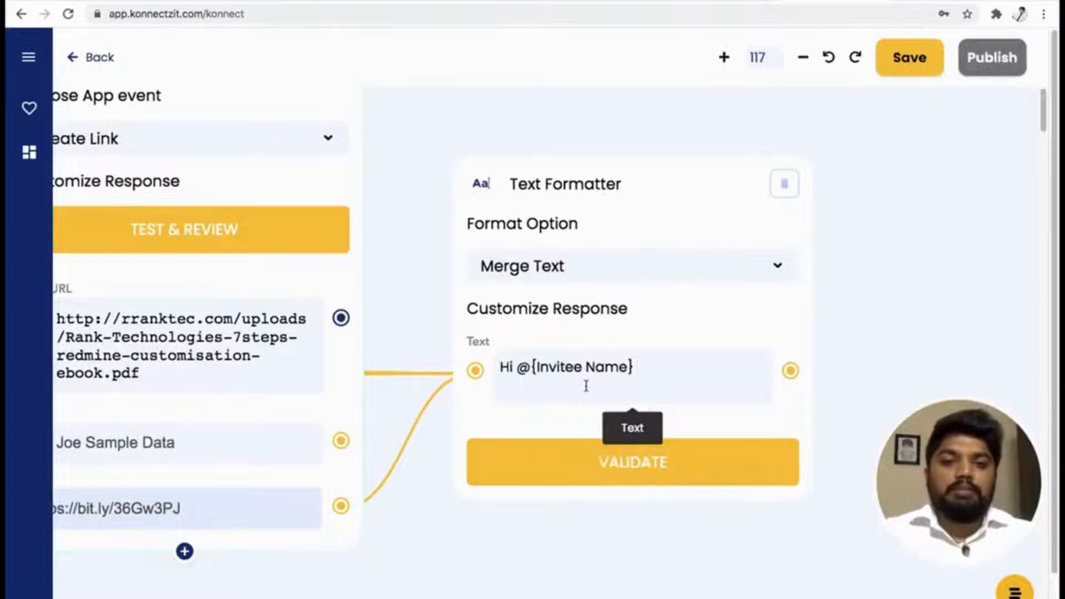
pyautogui.write(',')
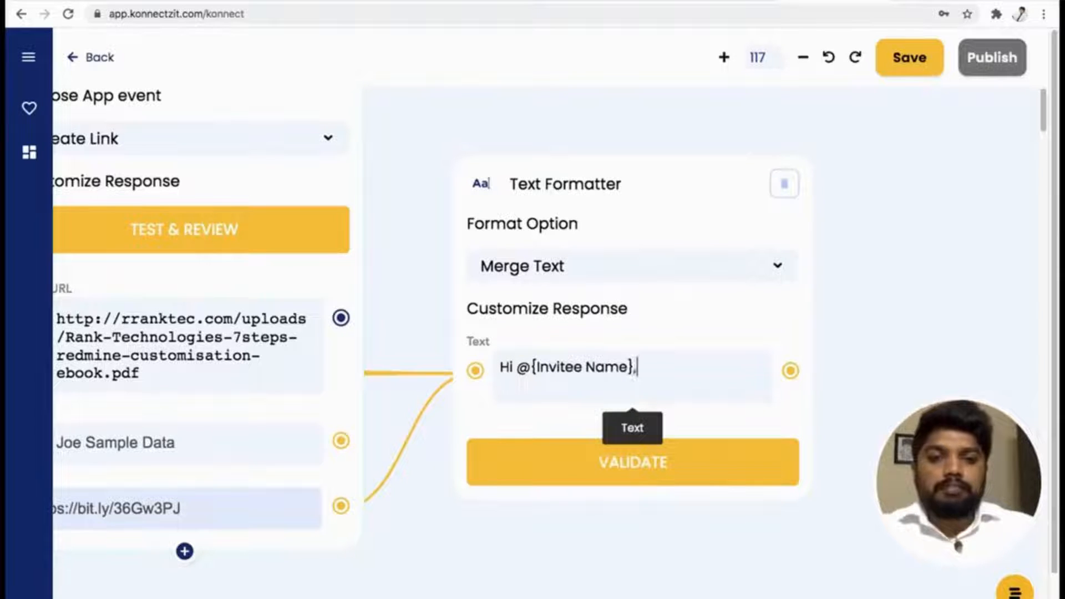
pyautogui.press('Return')
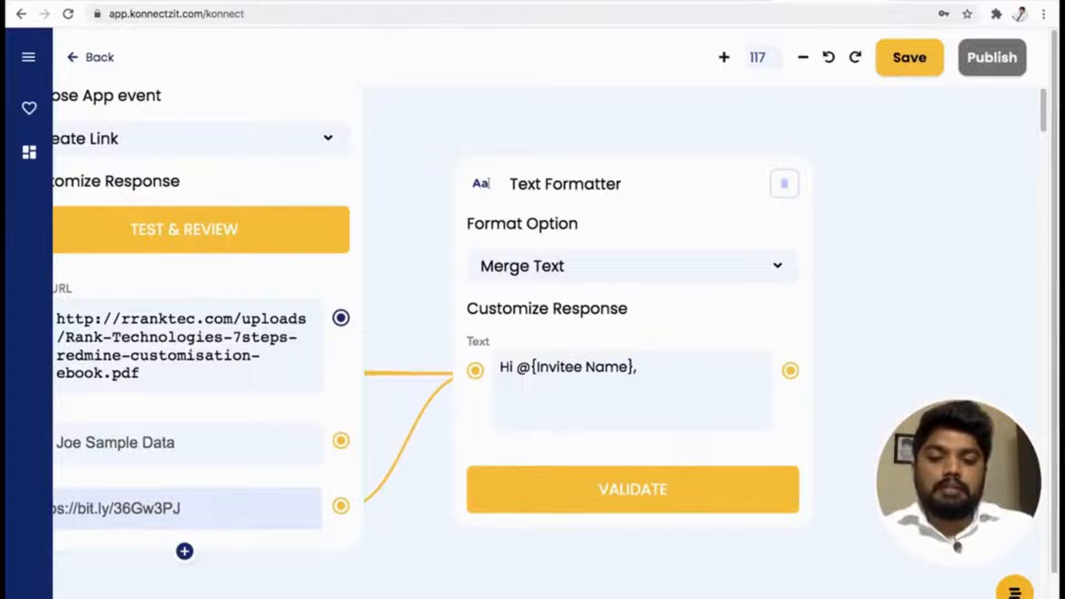
# Add the line "Here is your event details @{Event Type} starting on @{Event Start Time}" to the merged text.
pyautogui.write('Here is your event details')
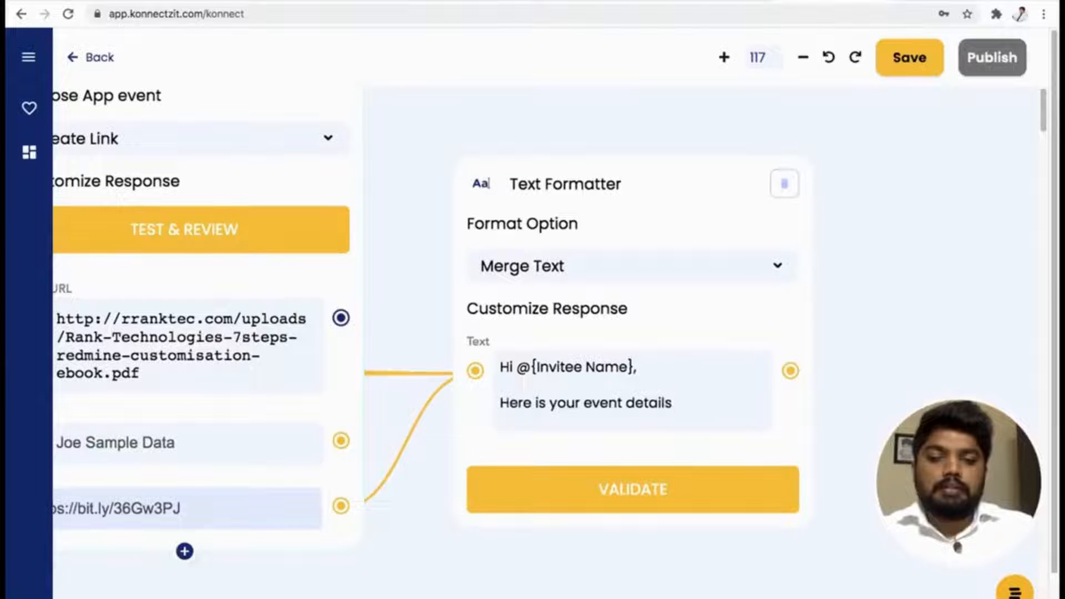
pyautogui.write('@')
pyautogui.press('Down')
pyautogui.press('Down')
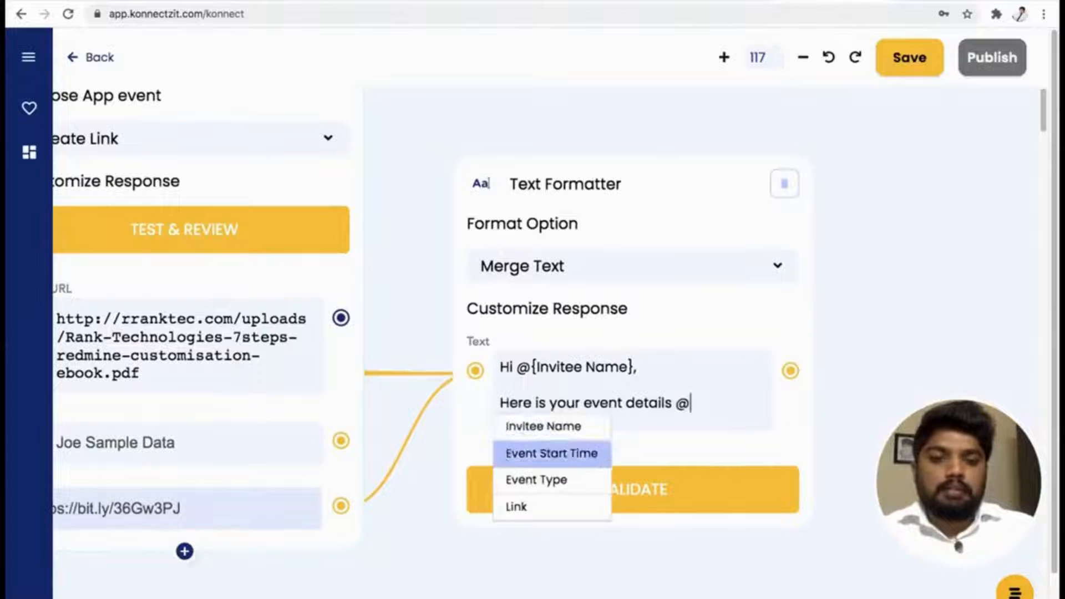
pyautogui.press('Return')
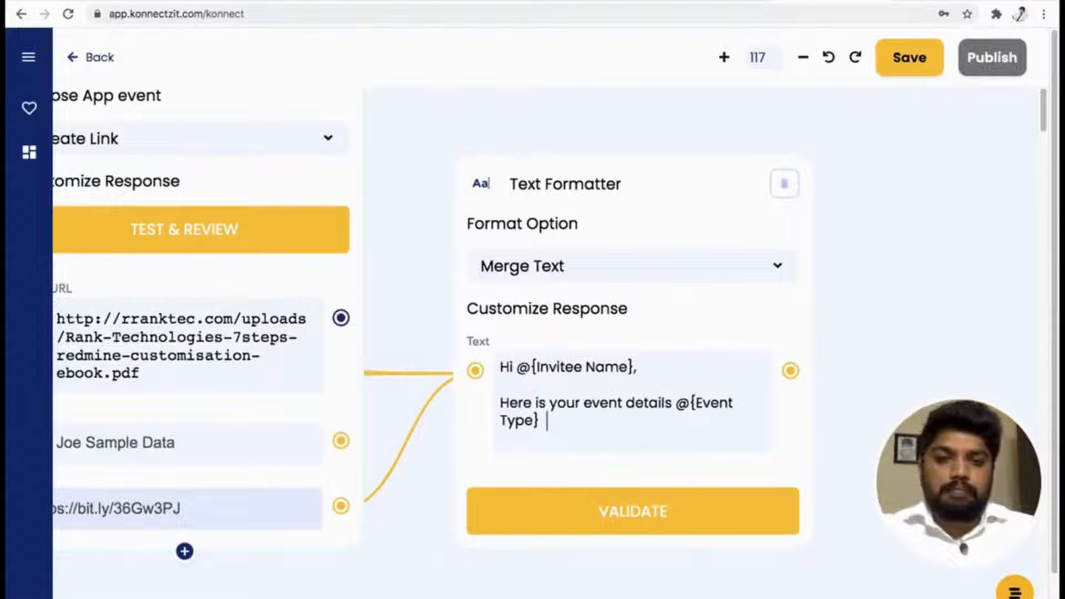
pyautogui.write('starting on @')
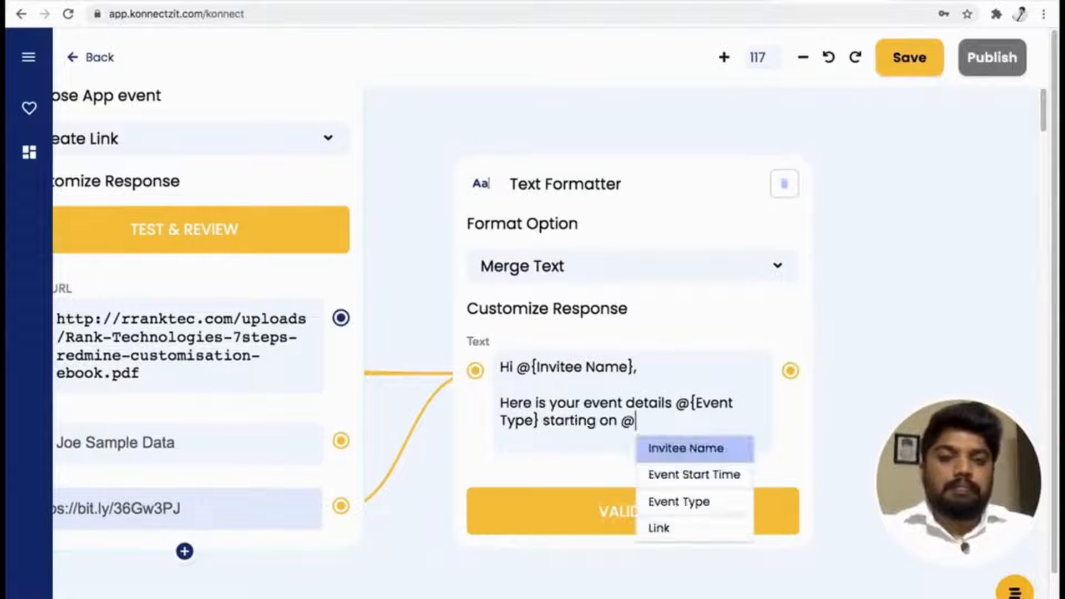
pyautogui.press('Down')
pyautogui.press('Down')
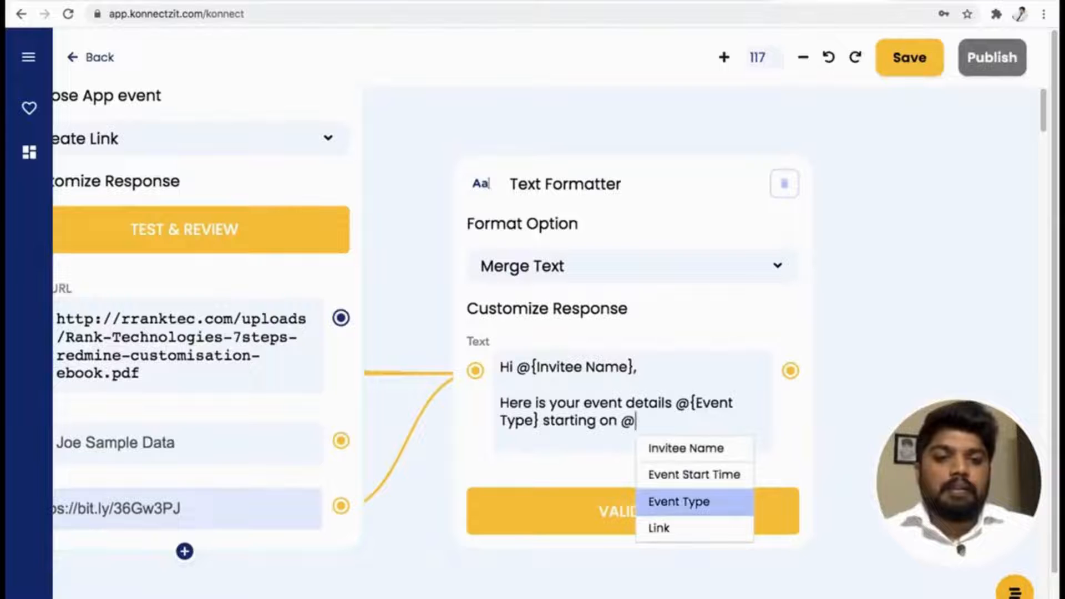
pyautogui.press('Up')
pyautogui.press('Return')
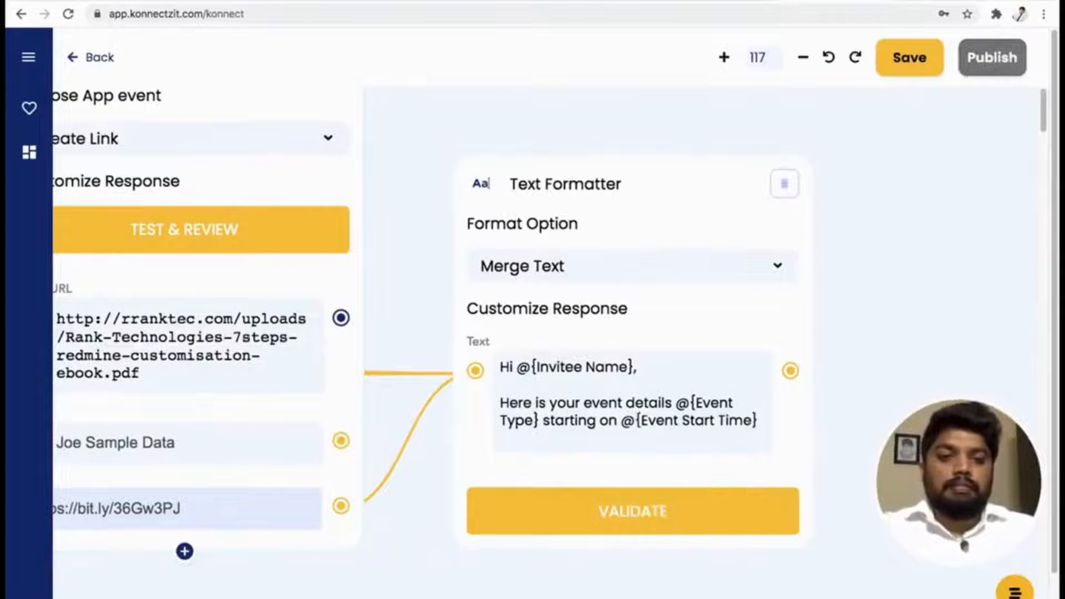
# Add a new paragraph reading "Please find the ebook link here @{Link}" to the merged text.
pyautogui.press('Return')
pyautogui.press('Return')
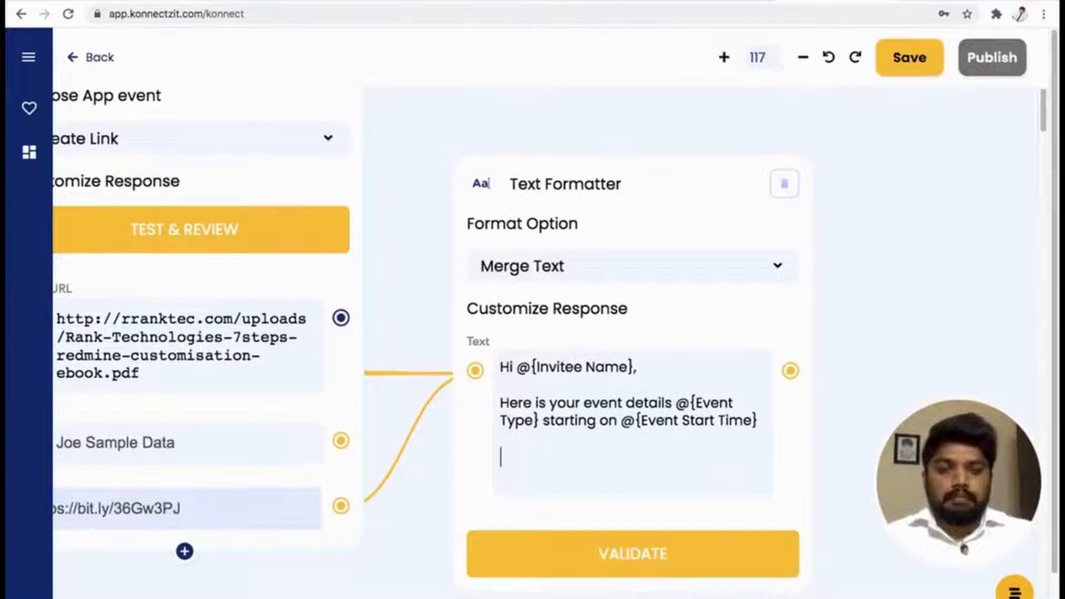
pyautogui.write('Please find the ebook link here @')
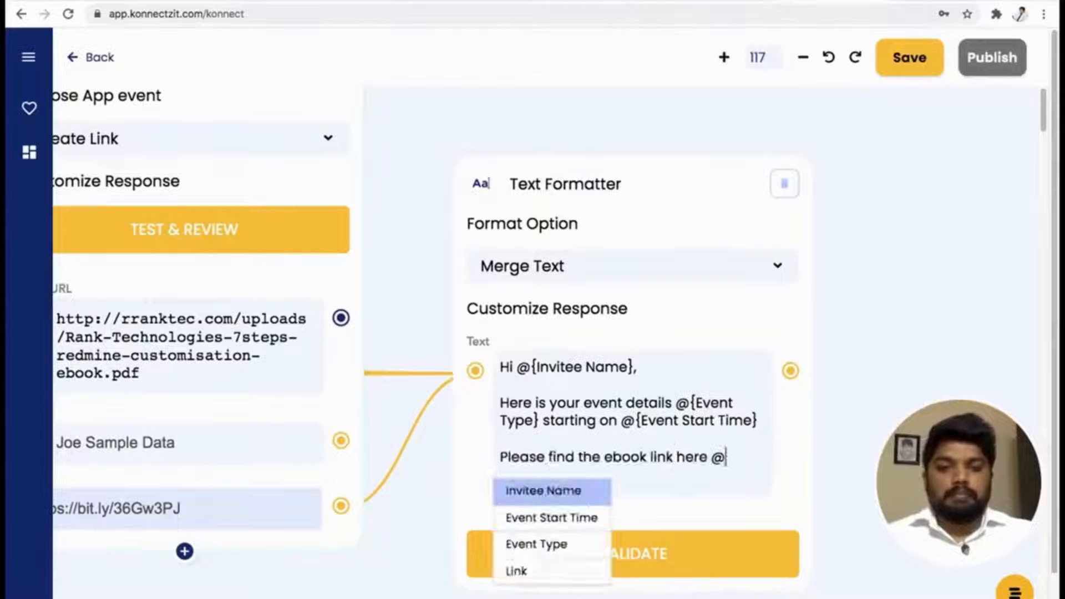
pyautogui.click(524, 572)
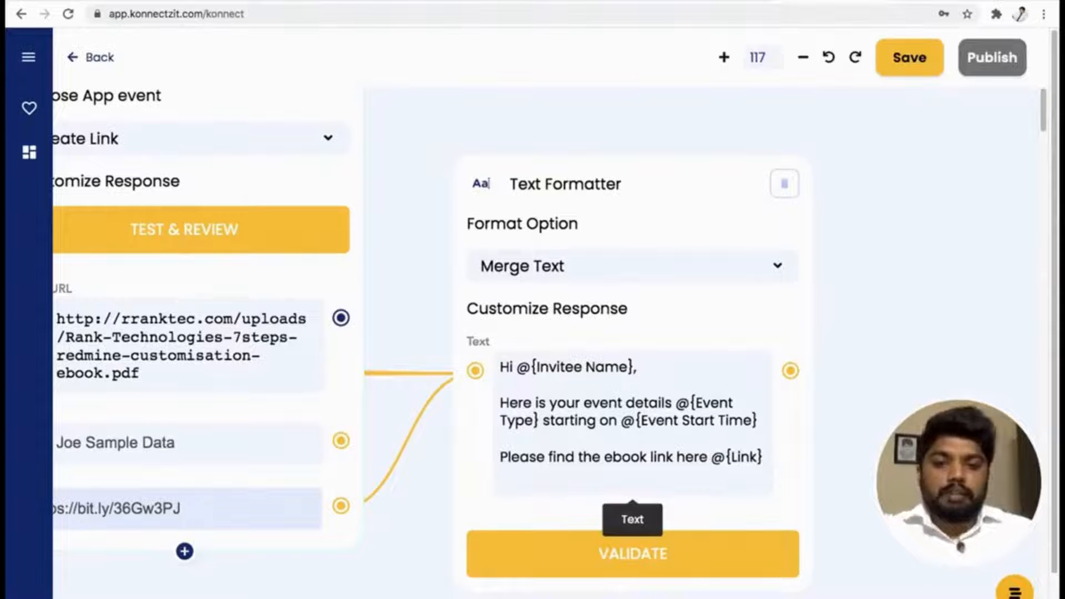
# End the merged text with the sign-off "Thanks, KonnectzIT Team" and validate the Text Formatter.
pyautogui.press('Return')
pyautogui.press('Return')
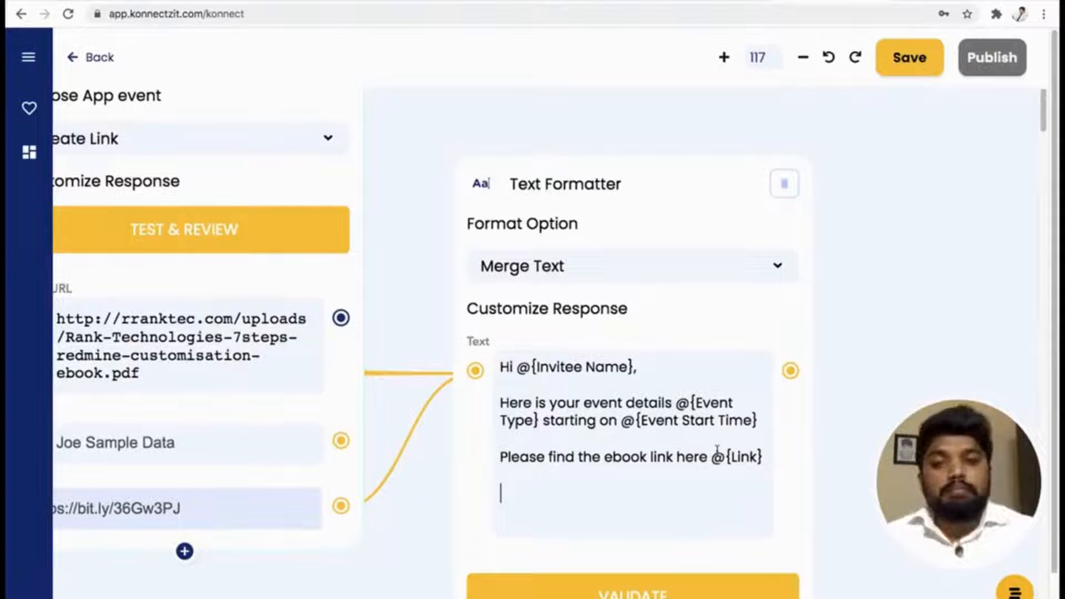
pyautogui.write('Thanks, KonnectzIT Team')
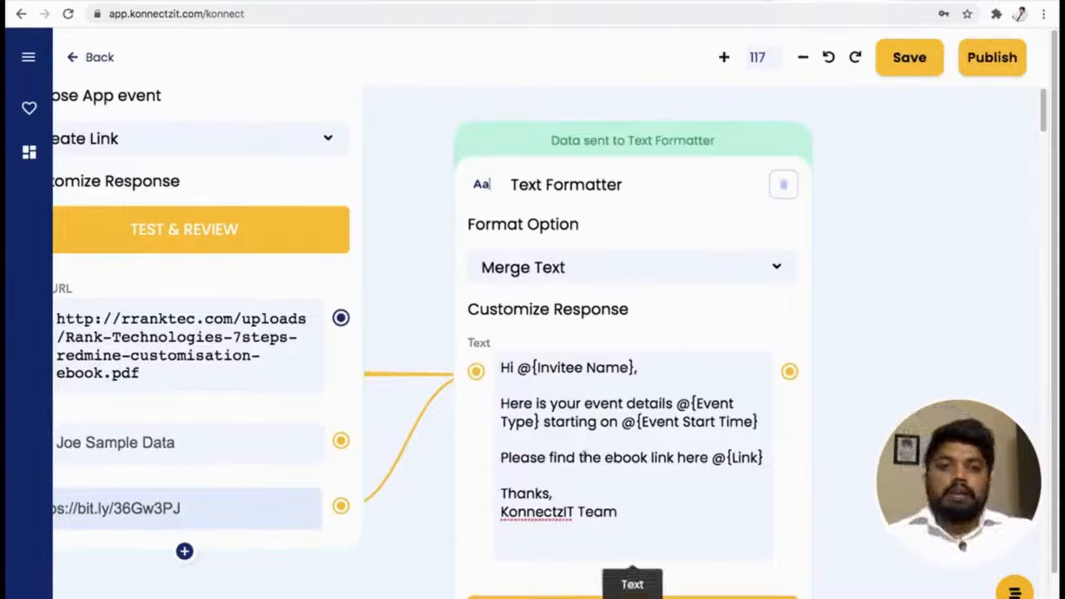
# Search the apps for "gma", add Gmail to the canvas beside the Text Formatter card and set its app event to Send Email.
pyautogui.scroll(3, 583, 462)
pyautogui.scroll(-8, 585, 453)
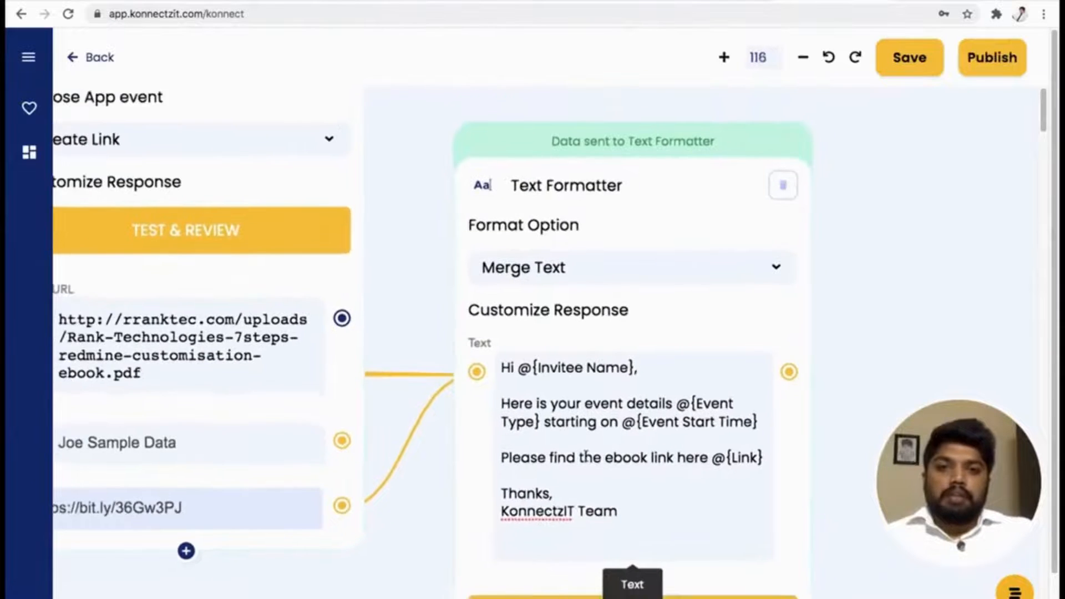
pyautogui.scroll(-7, 586, 456)
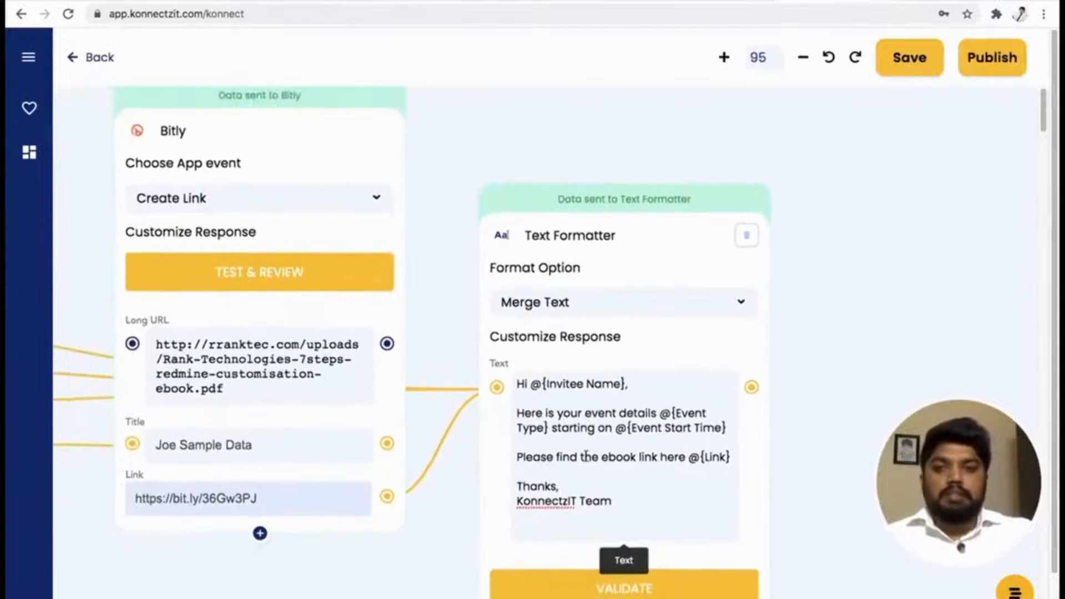
pyautogui.scroll(-4, 585, 456)
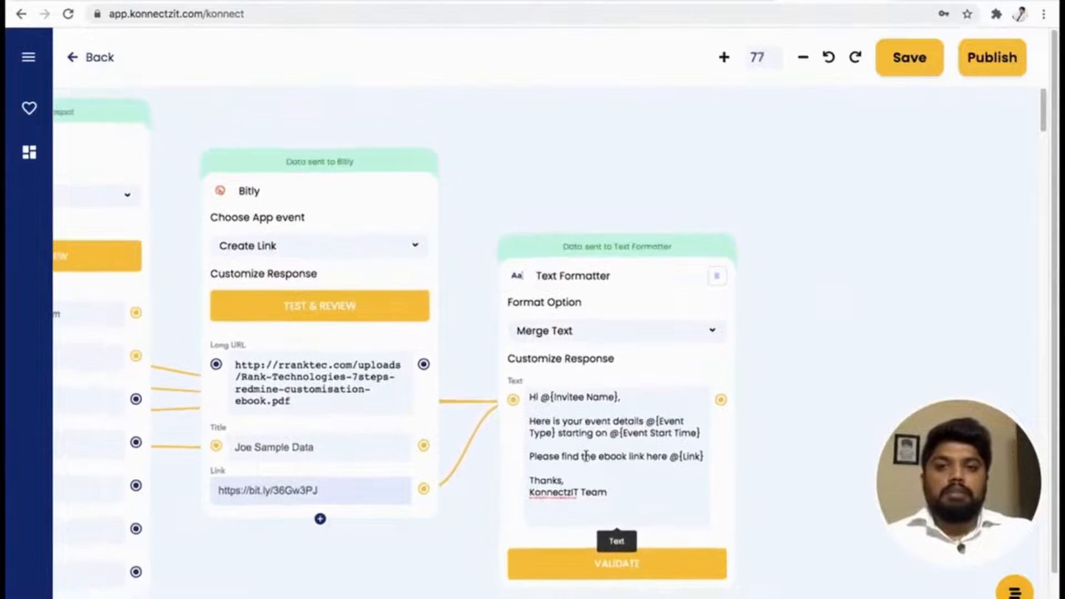
pyautogui.scroll(-2, 586, 456)
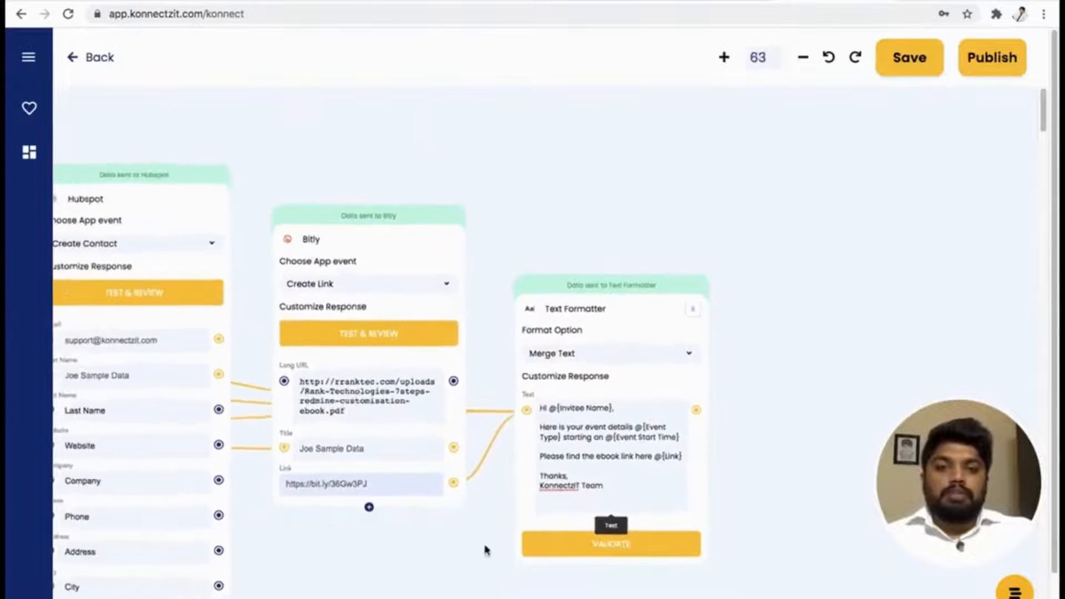
pyautogui.moveTo(397, 513); pyautogui.dragTo(329, 483)
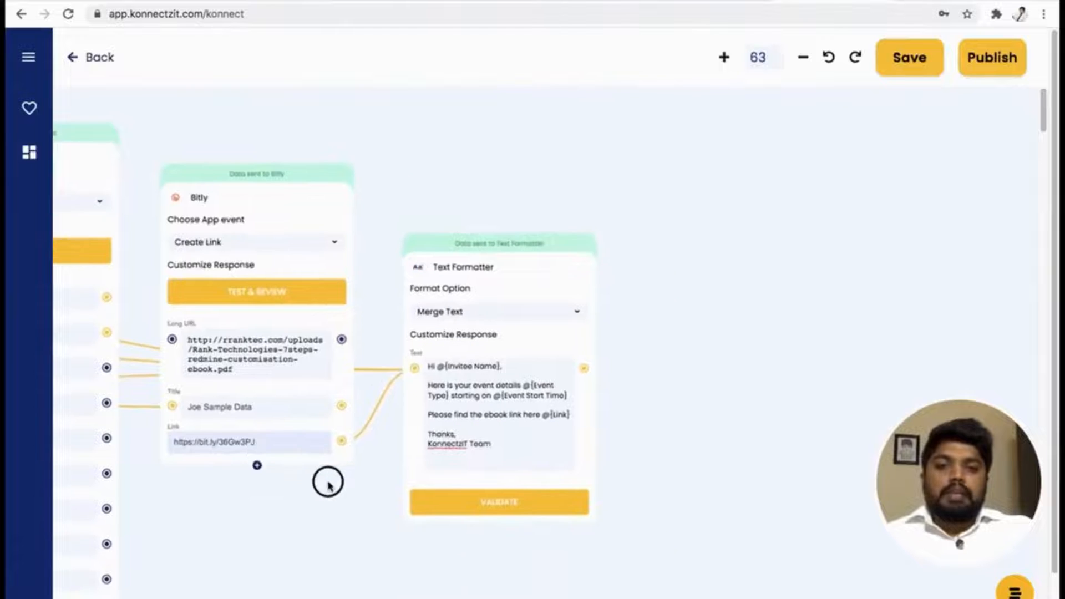
pyautogui.click(27, 58)
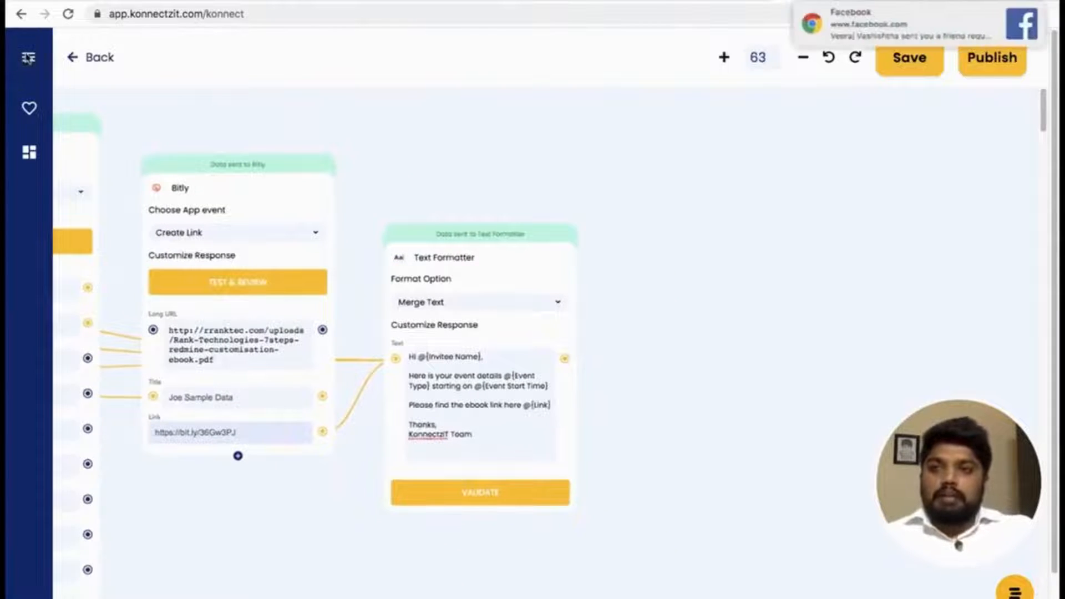
pyautogui.click(64, 118)
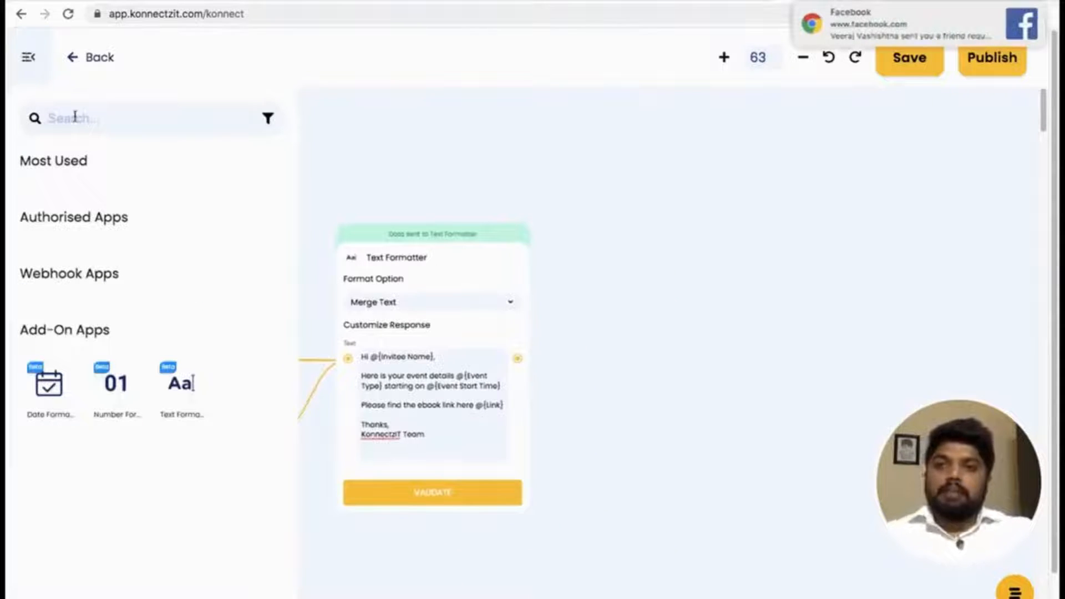
pyautogui.write('gm')
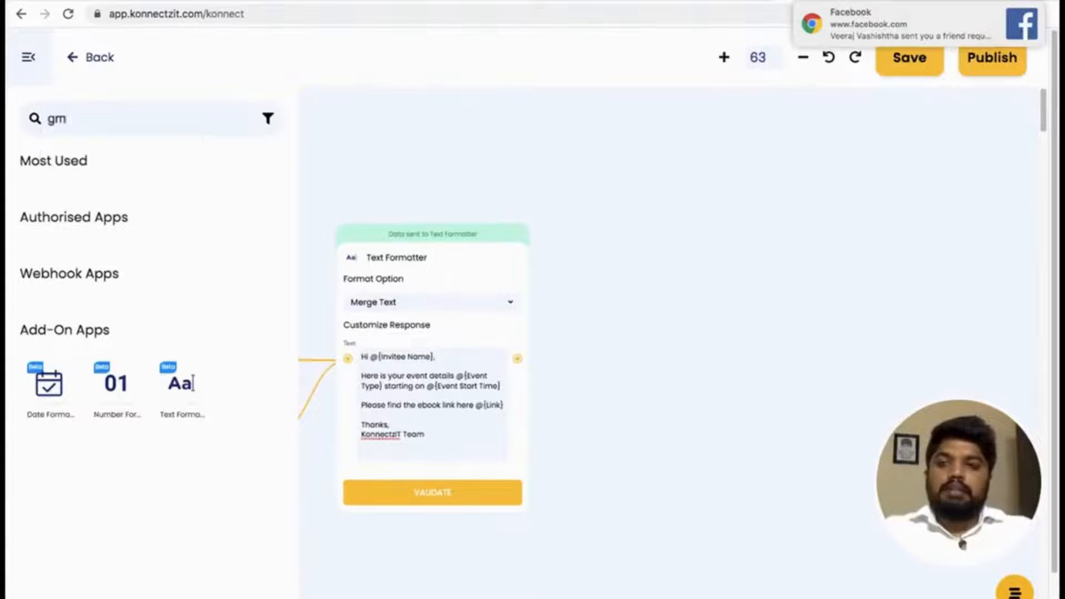
pyautogui.write('a')
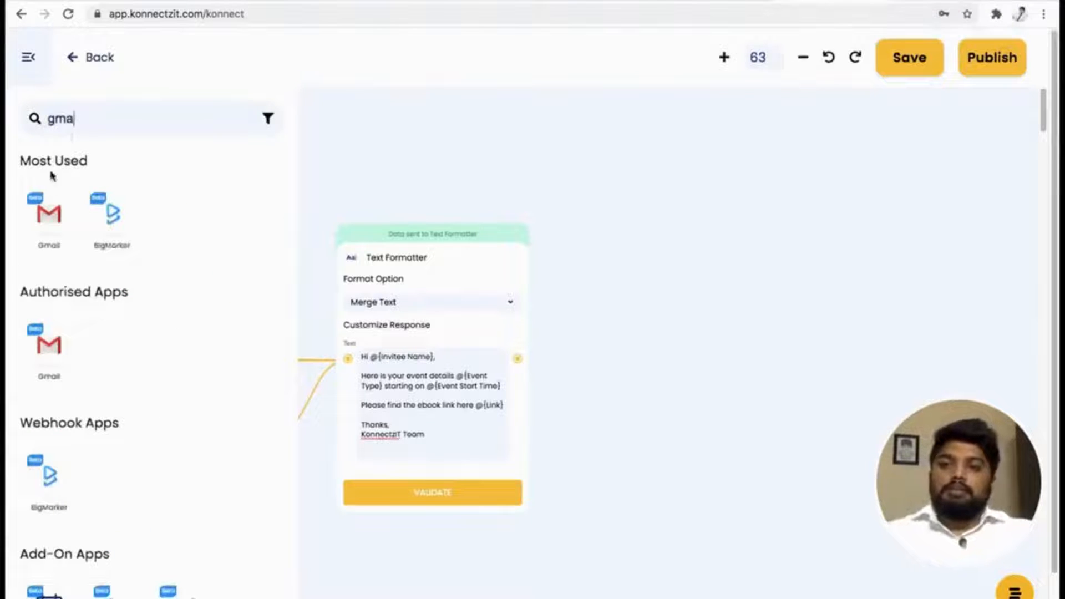
pyautogui.moveTo(49, 214); pyautogui.dragTo(614, 247)
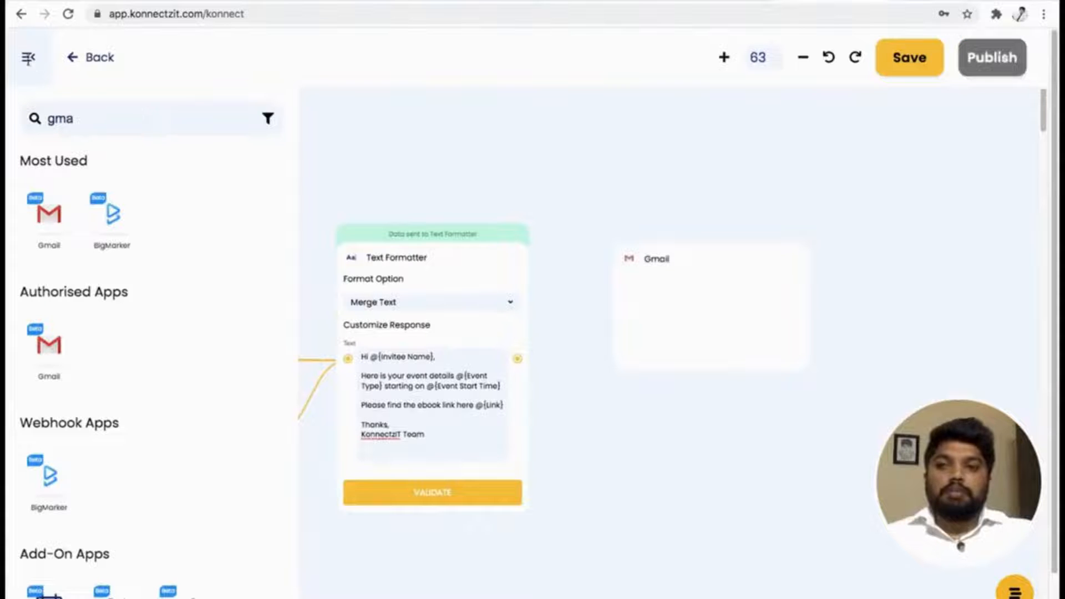
pyautogui.click(28, 63)
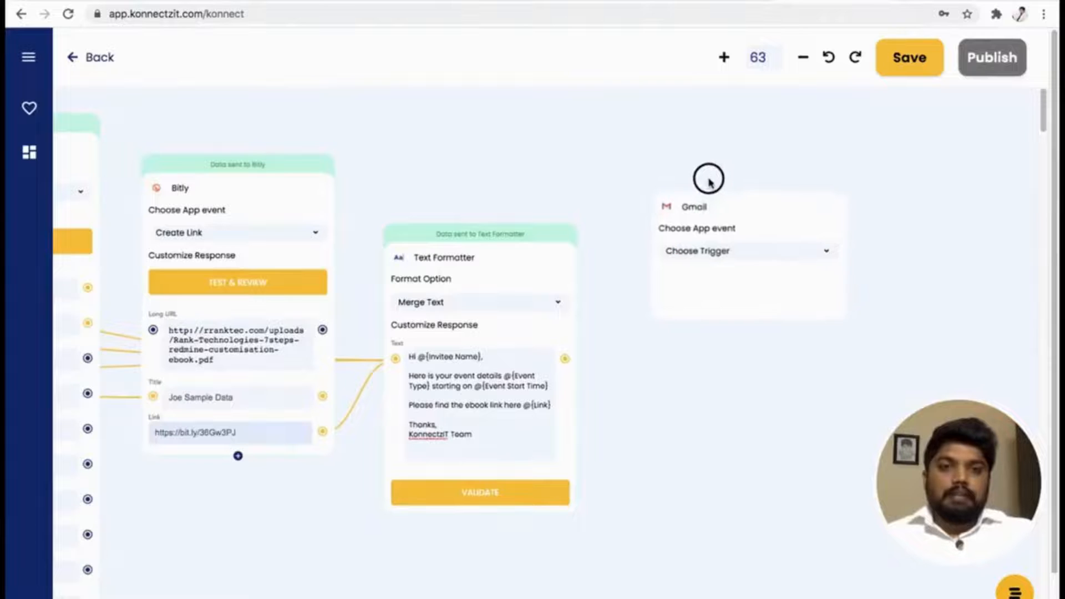
pyautogui.click(715, 254)
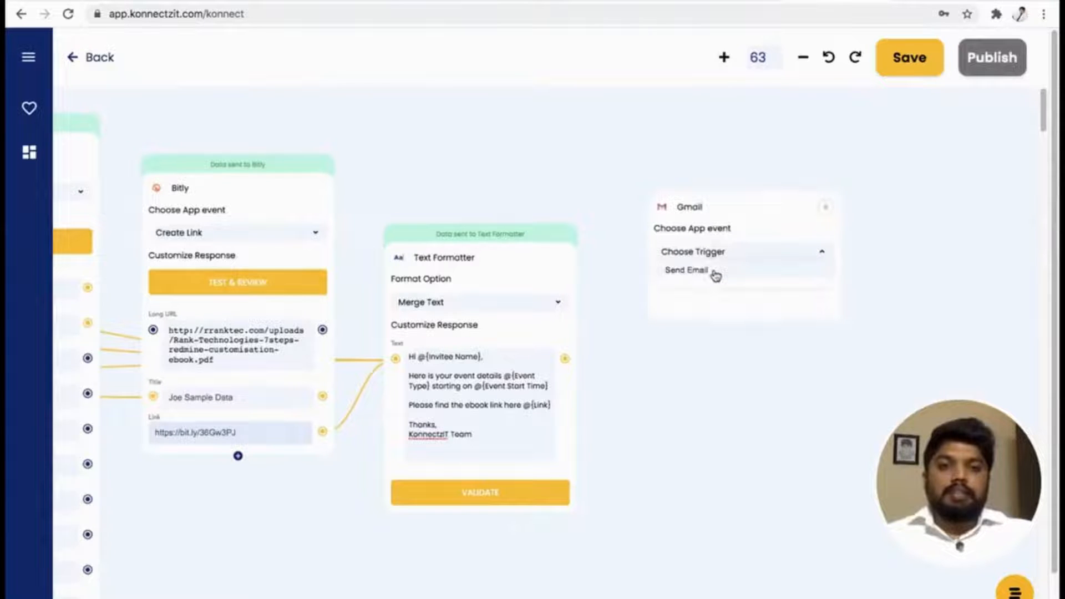
pyautogui.click(715, 272)
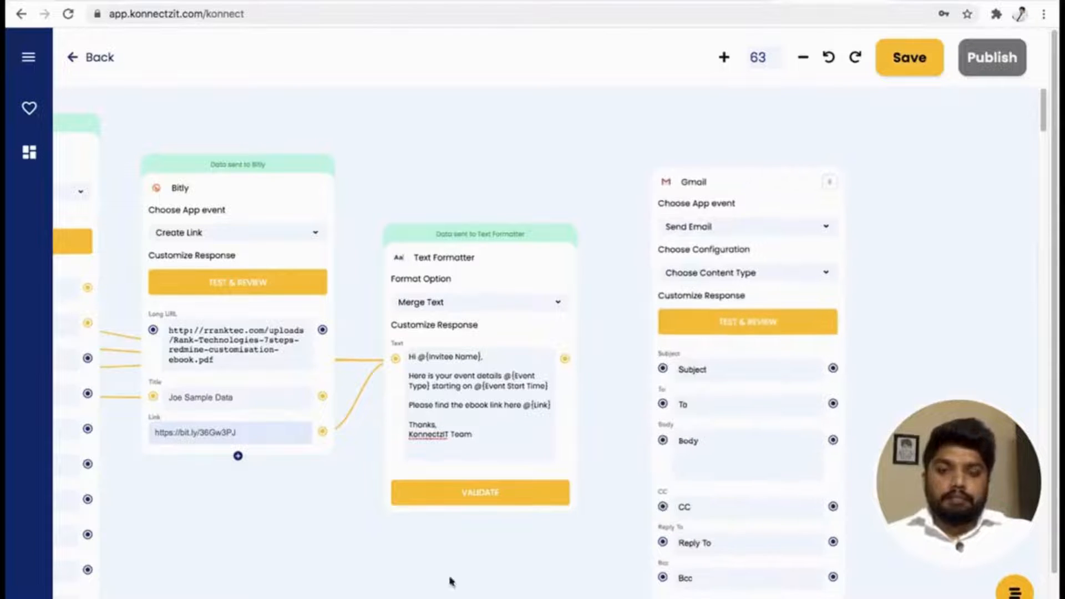
pyautogui.moveTo(391, 596); pyautogui.dragTo(496, 571)
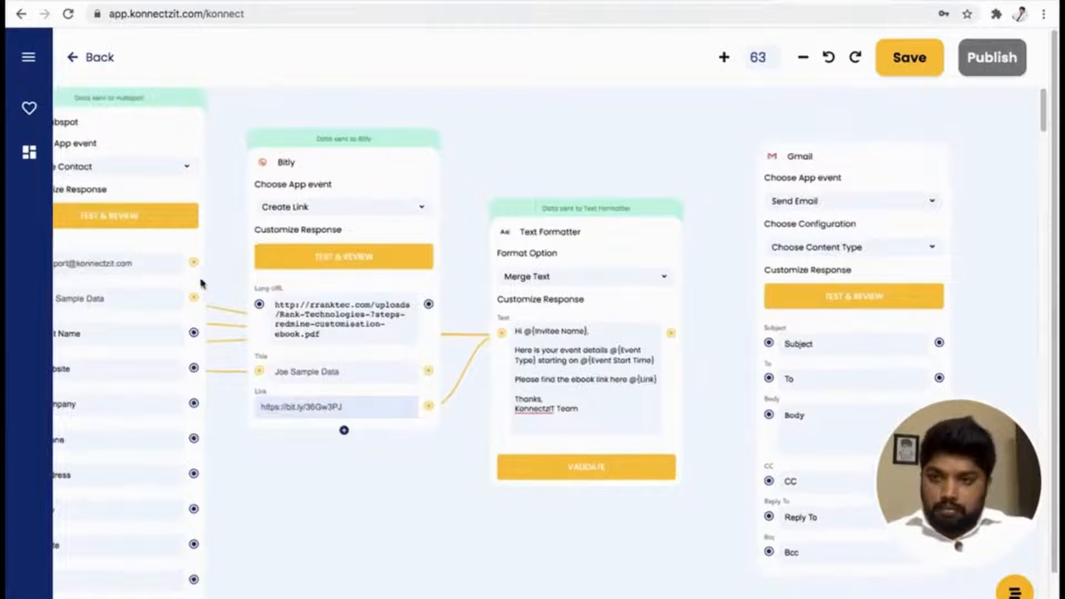
pyautogui.moveTo(193, 262); pyautogui.dragTo(769, 379)
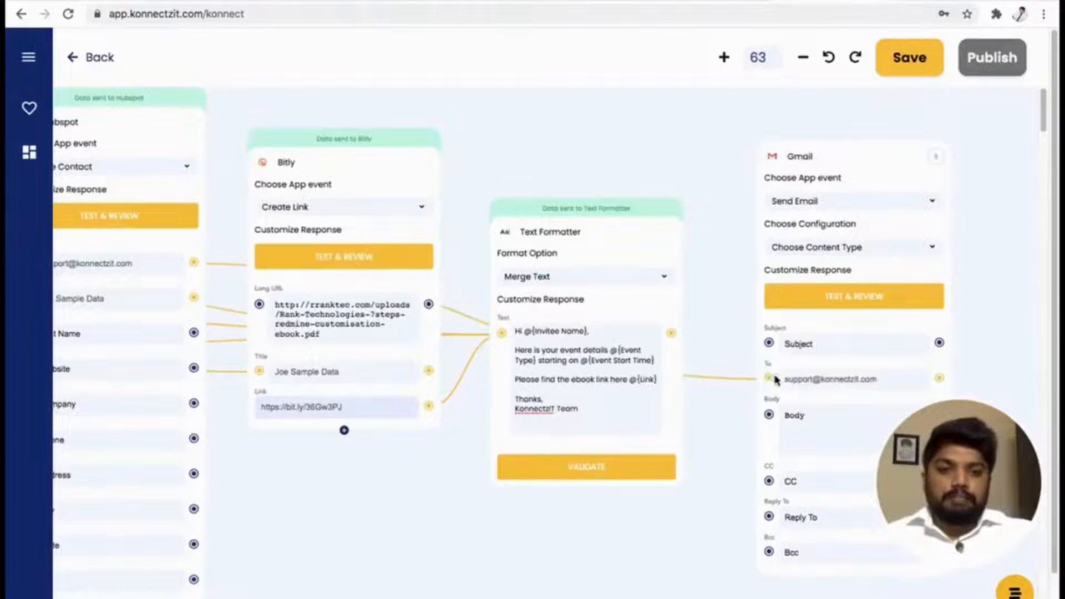
pyautogui.moveTo(672, 333); pyautogui.dragTo(771, 417)
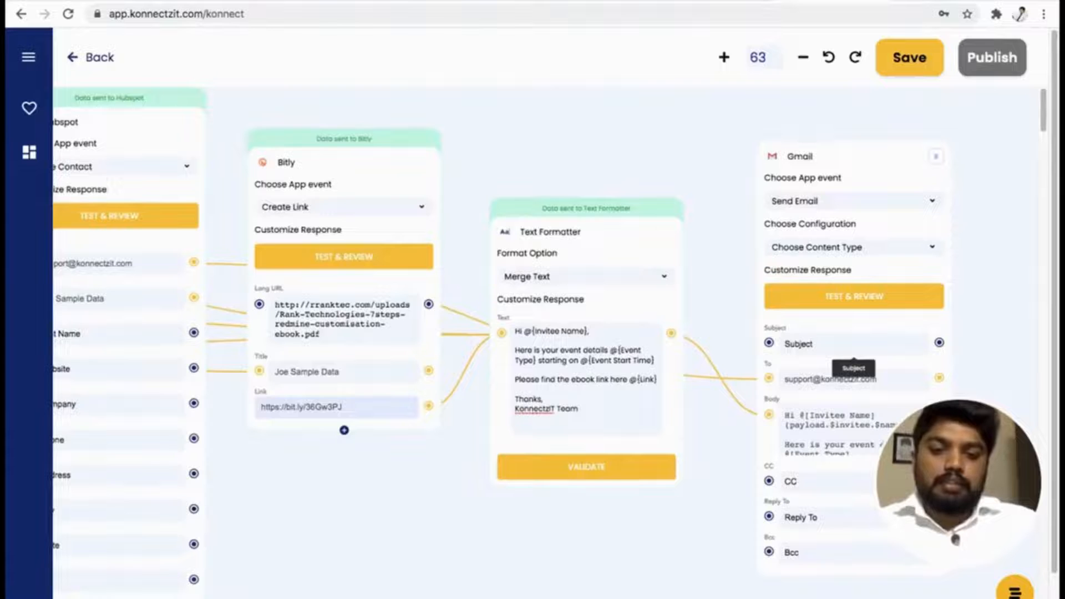
# Set the Gmail Subject to "KonnectzIT Demo" and test the Send Email action.
pyautogui.click(824, 343)
pyautogui.write('KonnectzIT Demo')
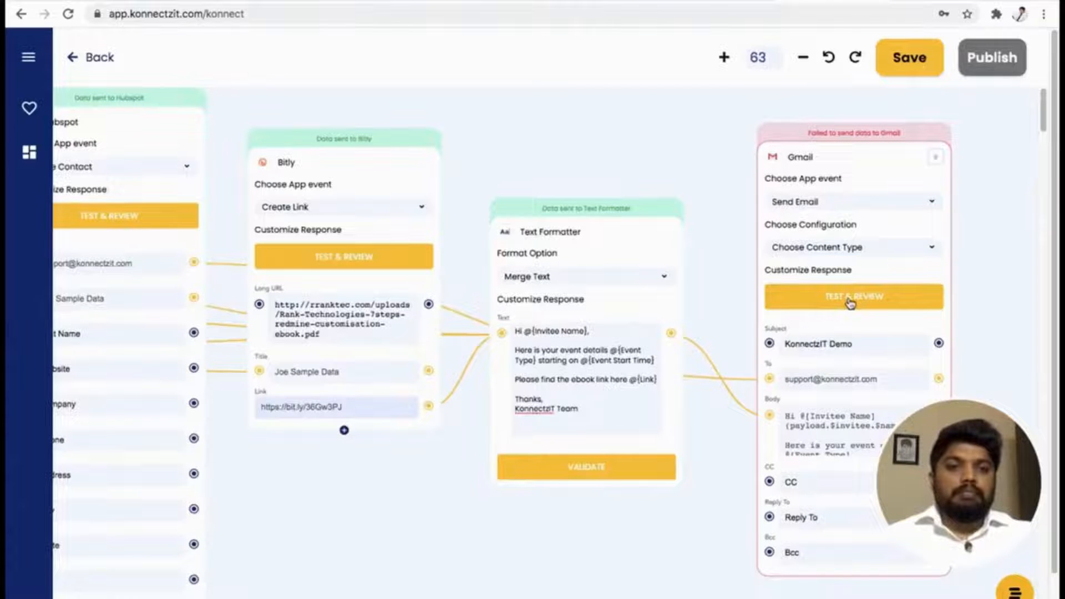
# Test the Gmail Send Email action again and publish the Konnectz.
pyautogui.scroll(-3, 851, 303)
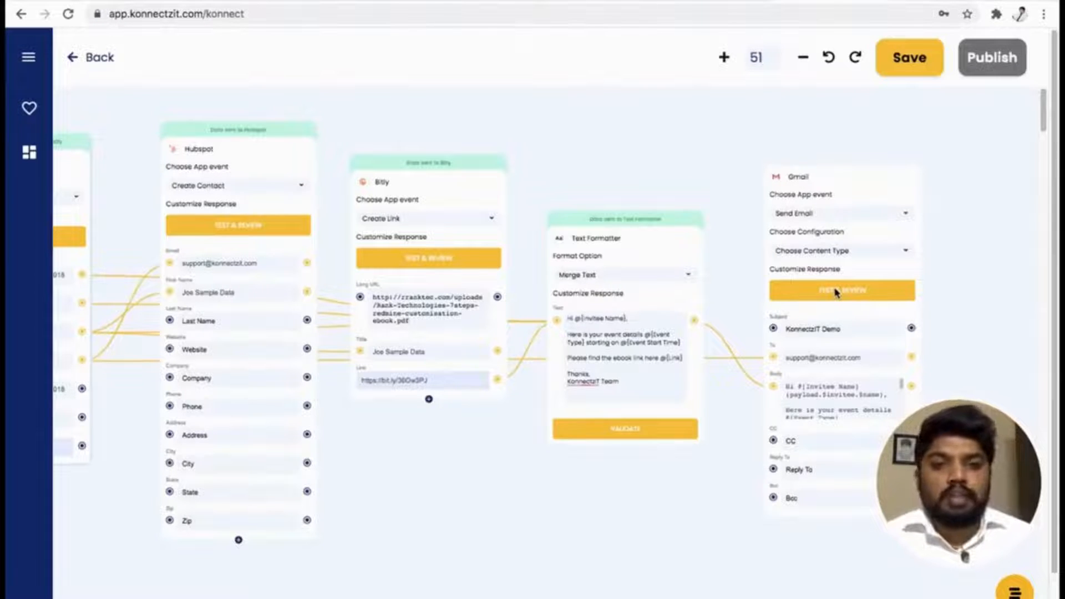
pyautogui.click(860, 292)
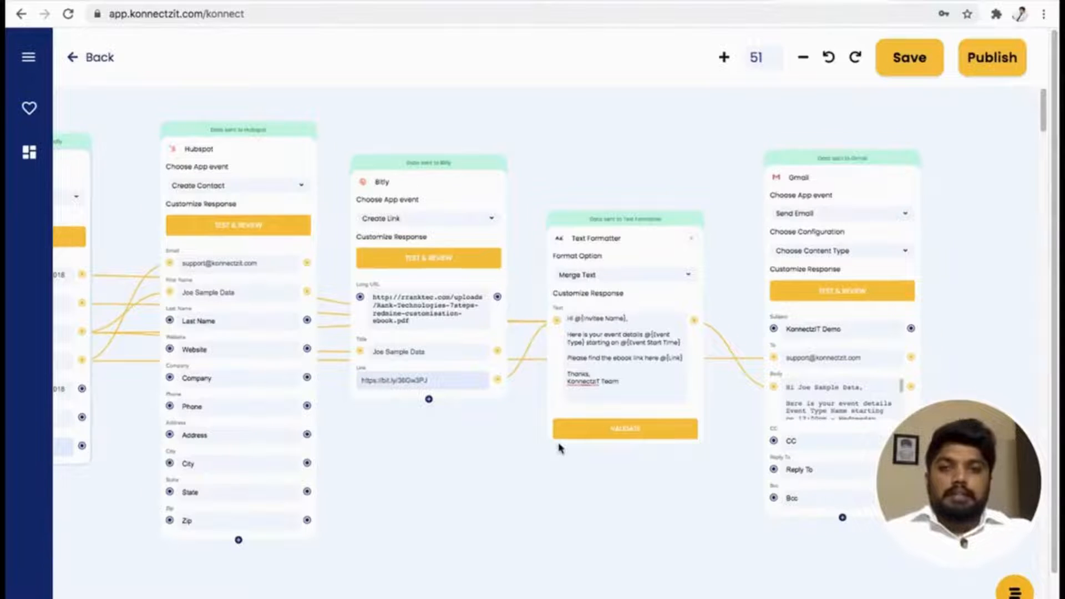
pyautogui.scroll(4, 559, 447)
pyautogui.scroll(-6, 559, 447)
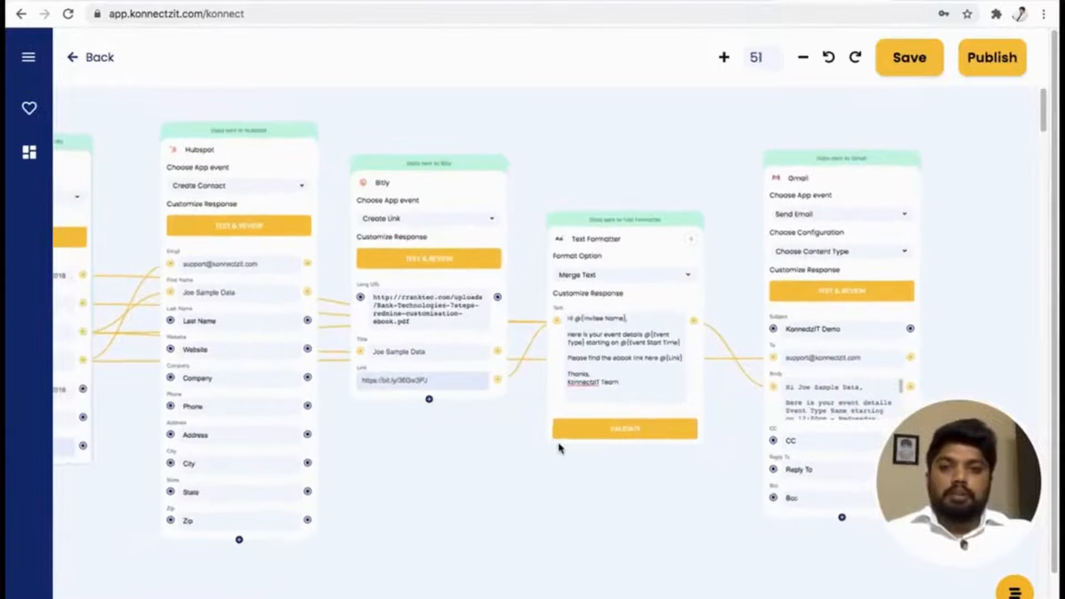
pyautogui.hscroll(-5, 569, 502)
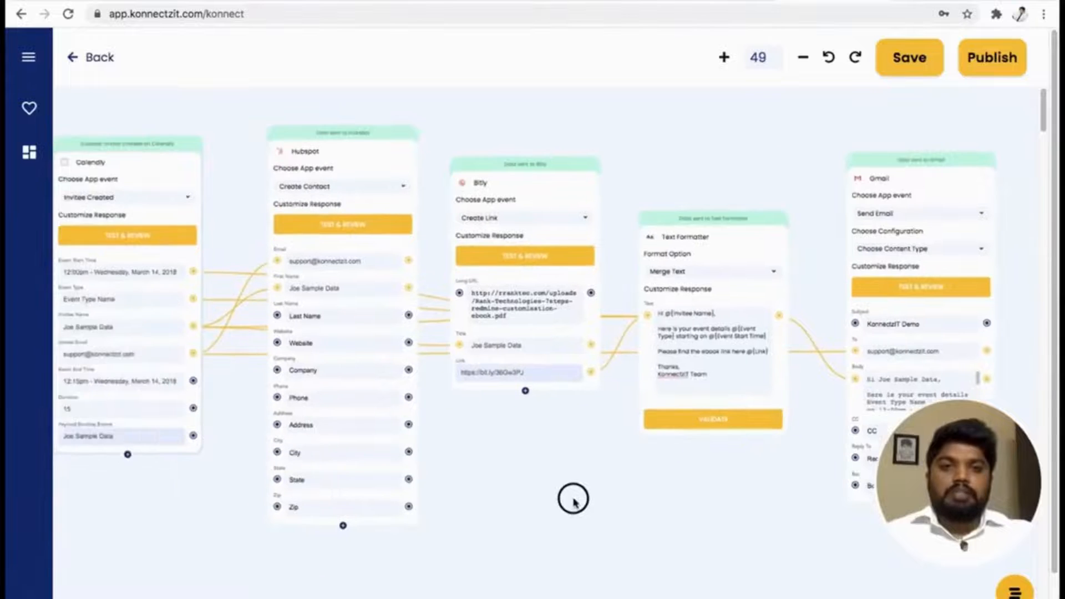
pyautogui.moveTo(581, 495); pyautogui.dragTo(573, 497)
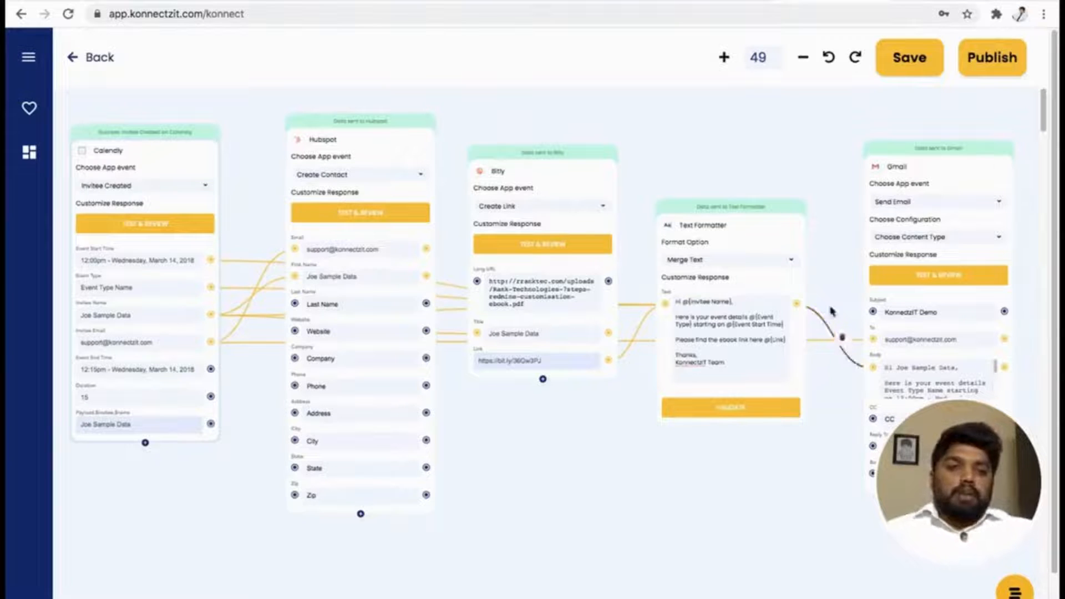
pyautogui.click(992, 65)
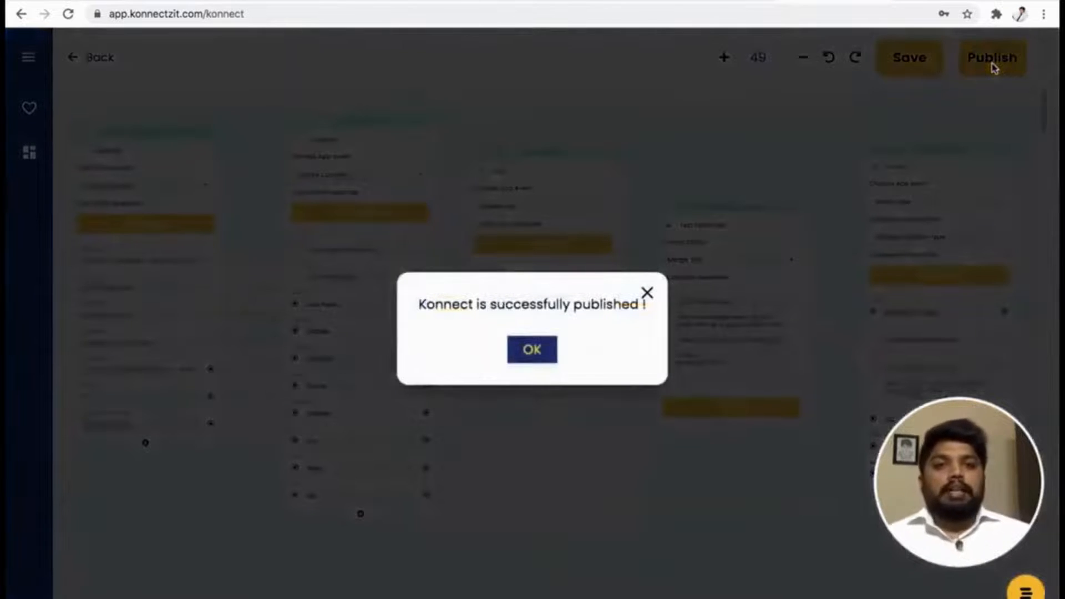
pyautogui.click(533, 349)
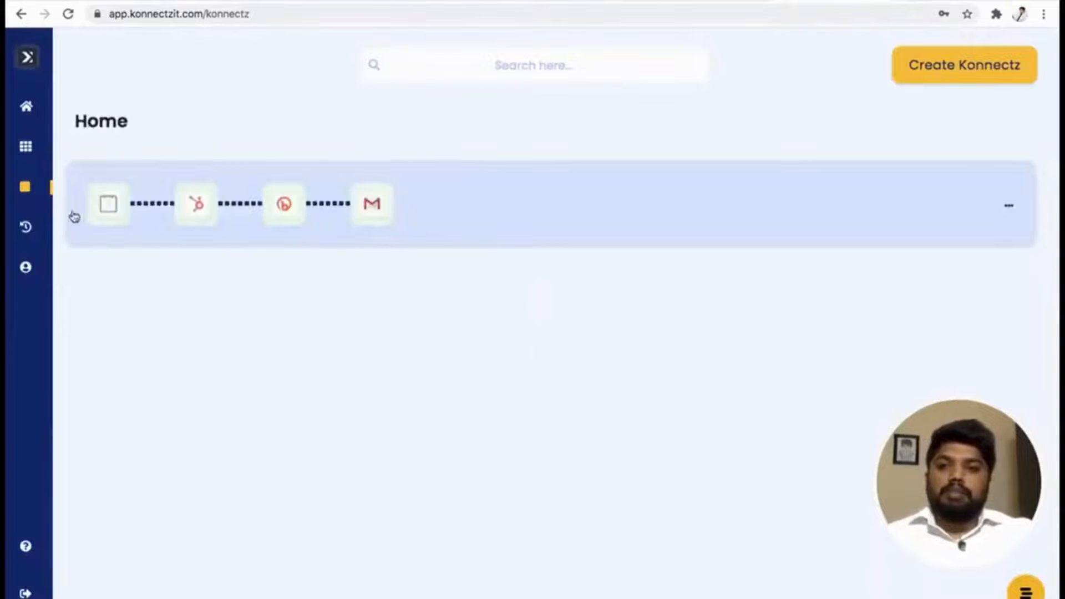
# Expand the published Calendly–Hubspot–Bitly–Gmail Konnectz and read its workflow description.
pyautogui.click(515, 200)
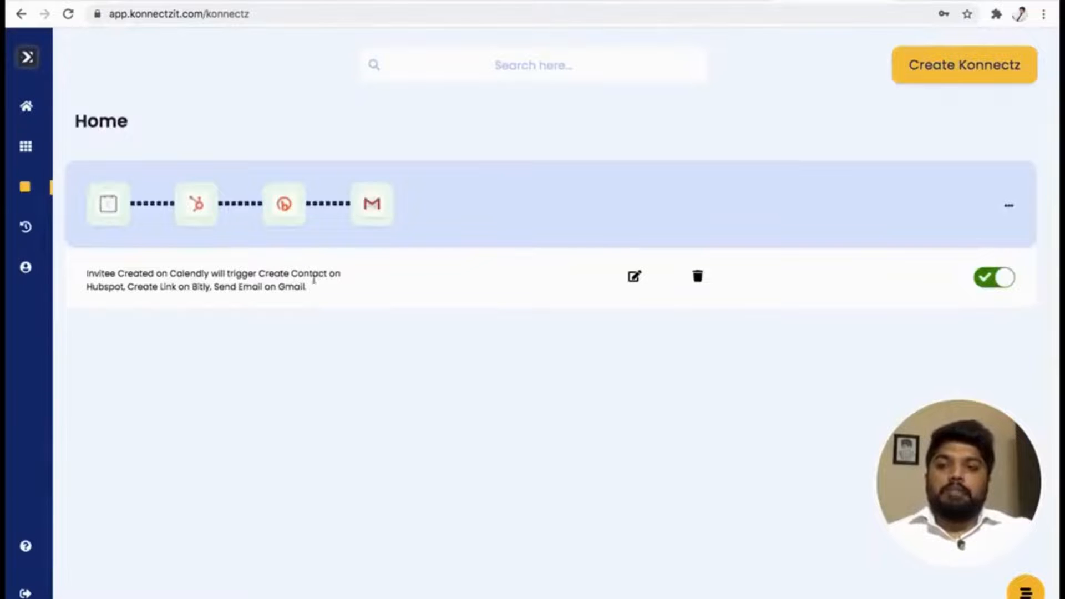
pyautogui.moveTo(88, 279); pyautogui.dragTo(252, 289)
pyautogui.click(303, 286)
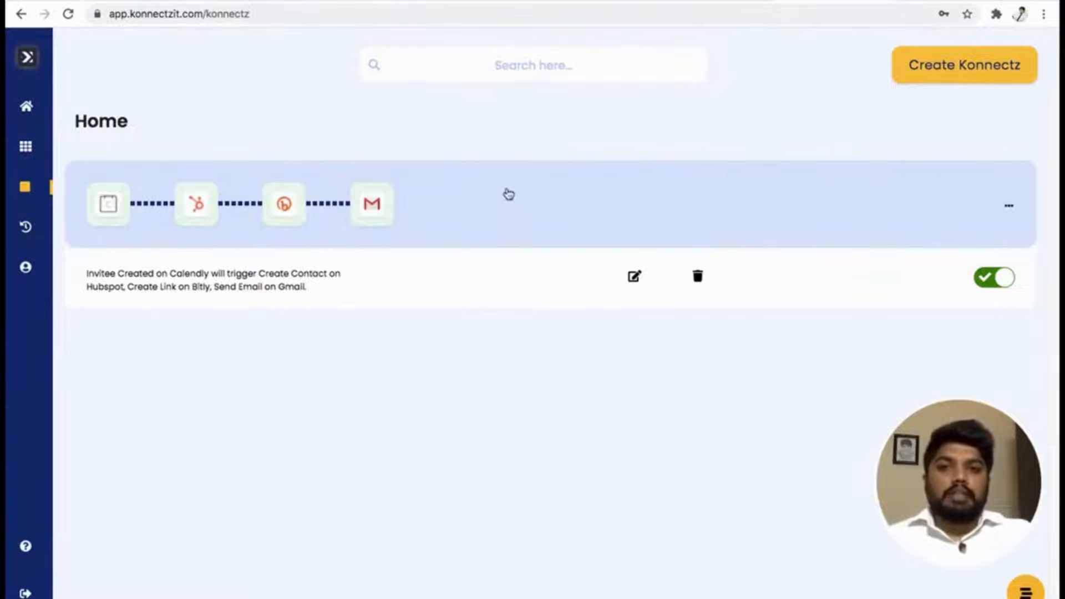
# Create a new Konnectz, add a Viral Loops card to the canvas and set its app event to New Participant.
pyautogui.click(956, 69)
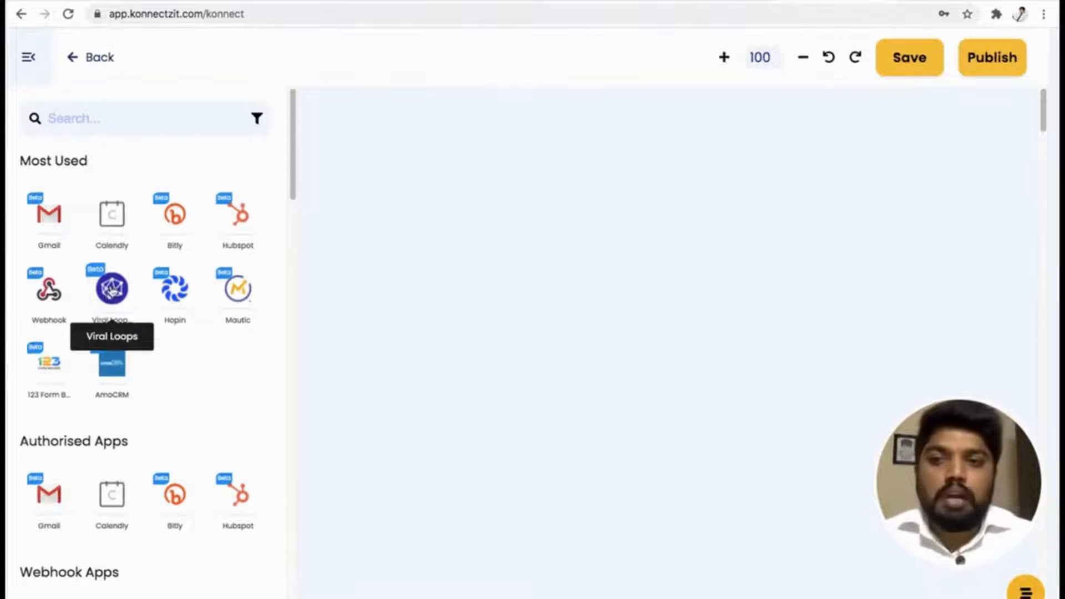
pyautogui.moveTo(110, 297); pyautogui.dragTo(359, 187)
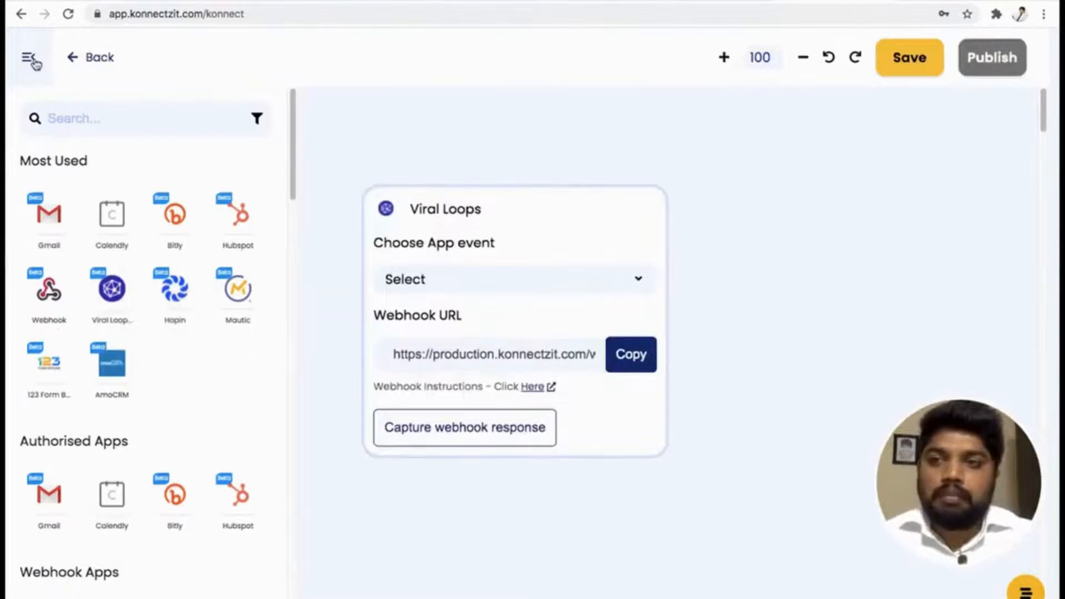
pyautogui.click(32, 61)
pyautogui.moveTo(625, 221); pyautogui.dragTo(404, 159)
pyautogui.click(330, 220)
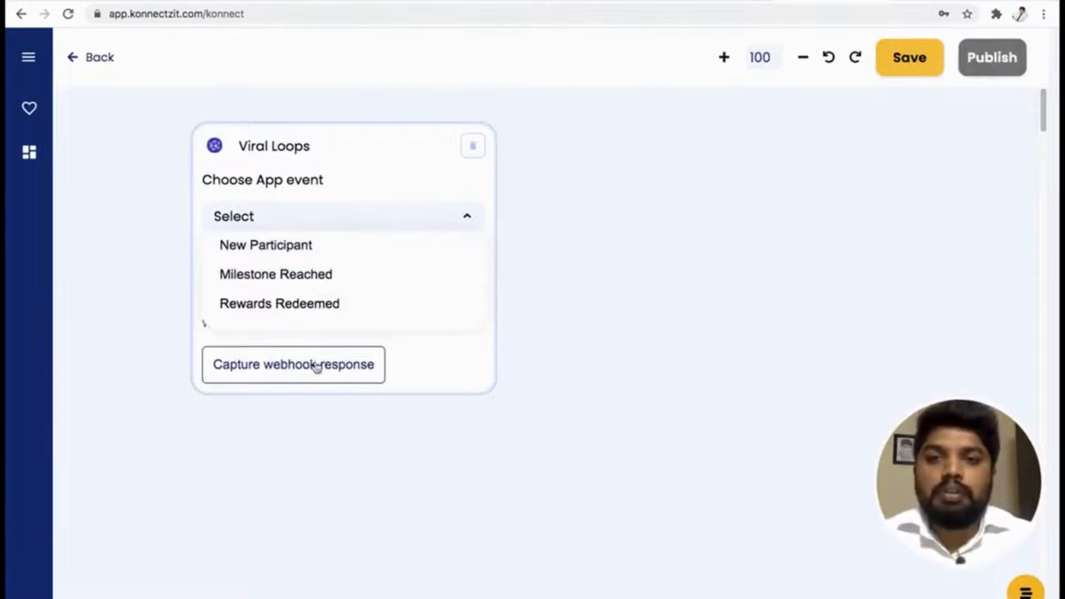
pyautogui.click(320, 247)
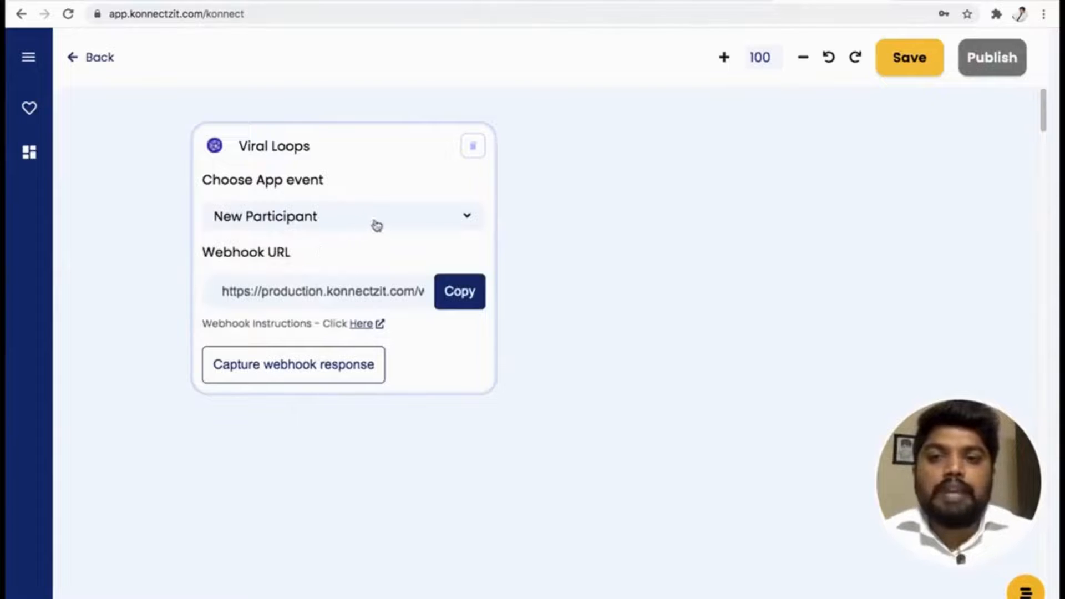
# Copy the Viral Loops card's webhook URL and open the KonnectzIT Waitlist campaign for editing in Viral Loops.
pyautogui.click(463, 294)
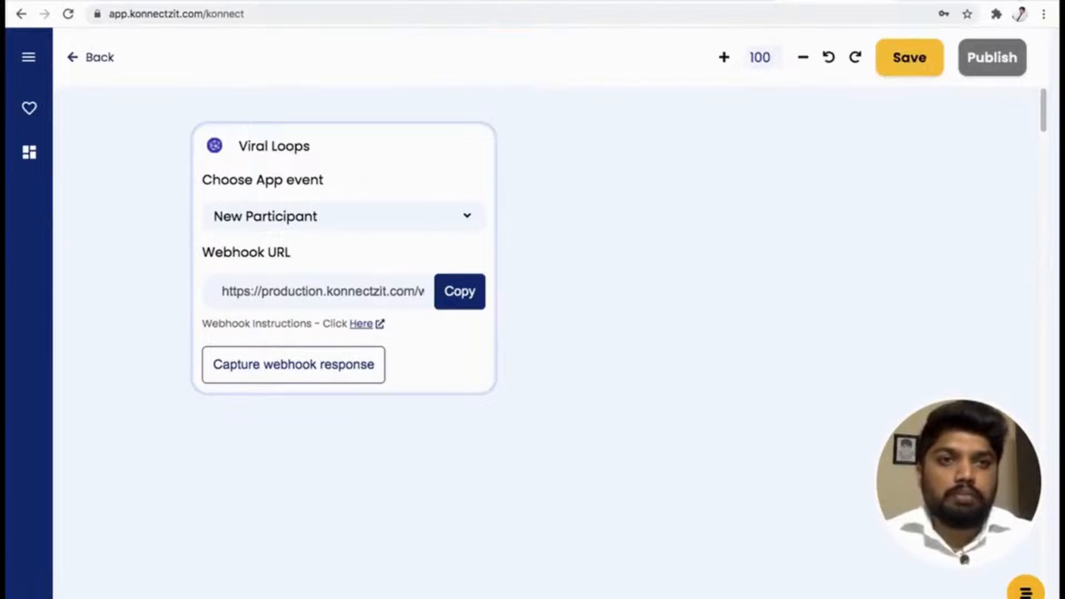
pyautogui.press('super+t')
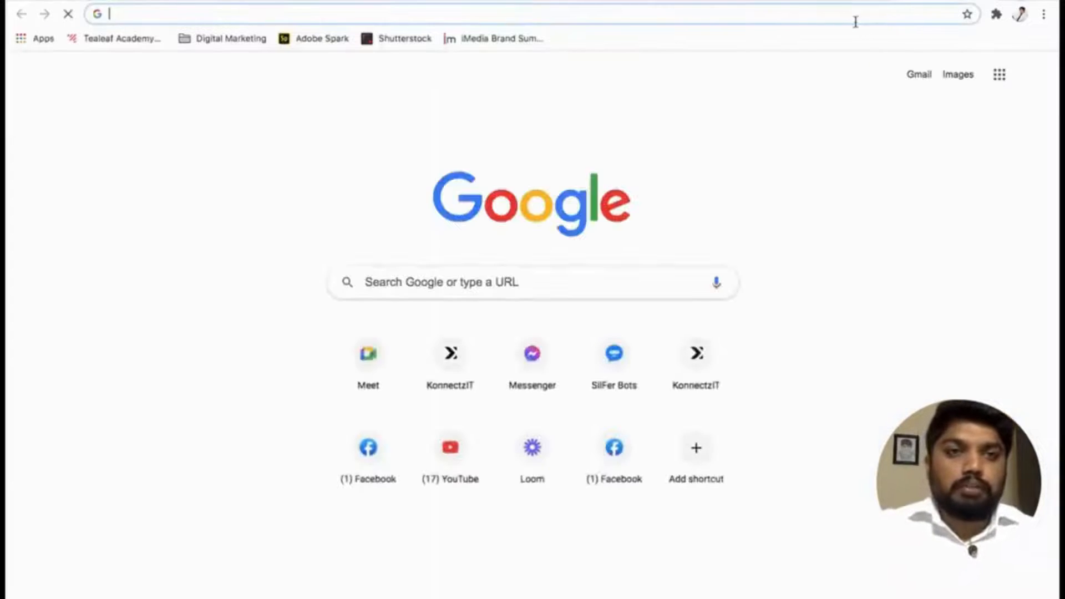
pyautogui.click(848, 22)
pyautogui.write('v')
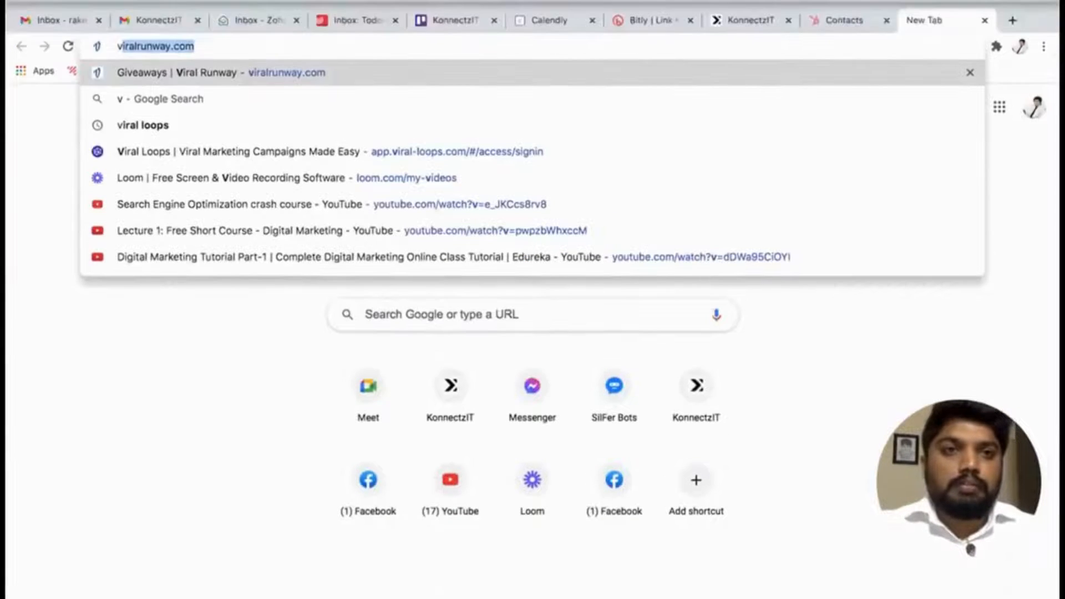
pyautogui.click(755, 21)
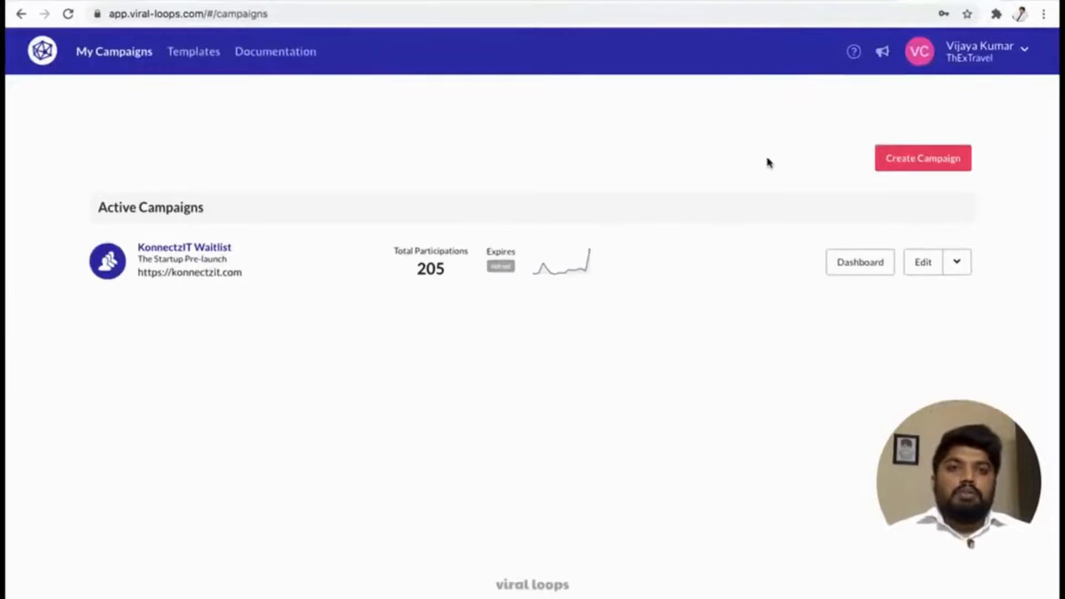
pyautogui.click(925, 266)
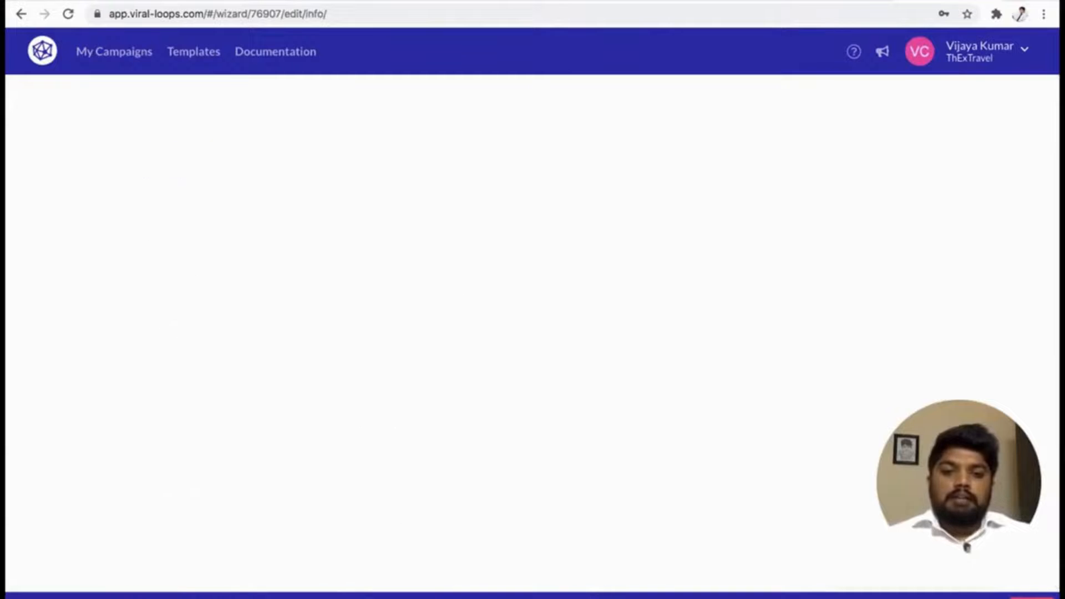
# Open the campaign's Webhook integration and replace the endpoint for participation event with the copied KonnectzIT webhook URL.
pyautogui.scroll(-8, 250, 403)
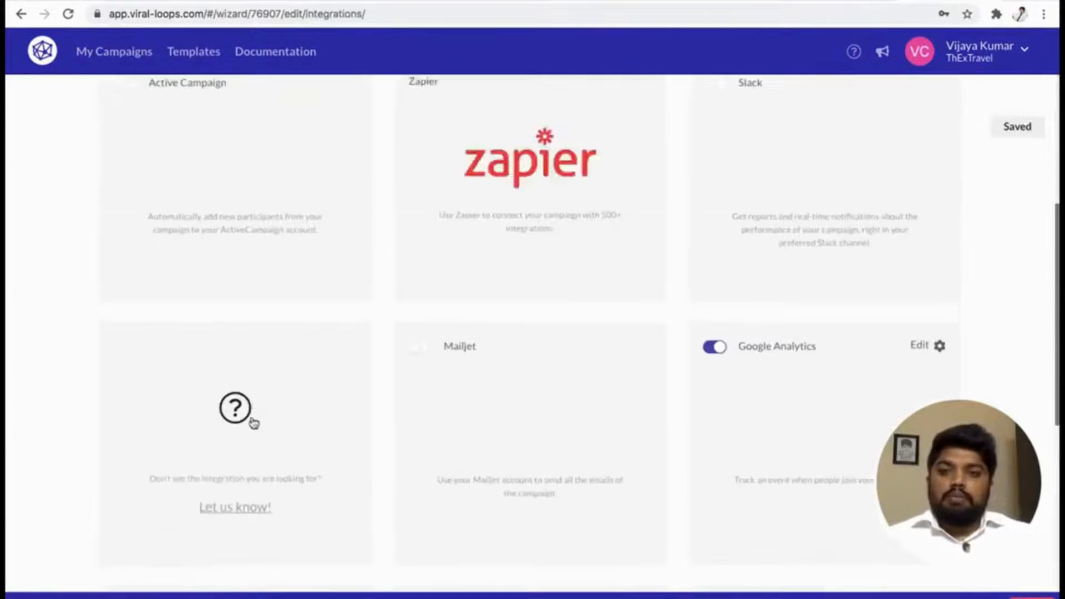
pyautogui.scroll(-5, 252, 424)
pyautogui.scroll(-5, 252, 427)
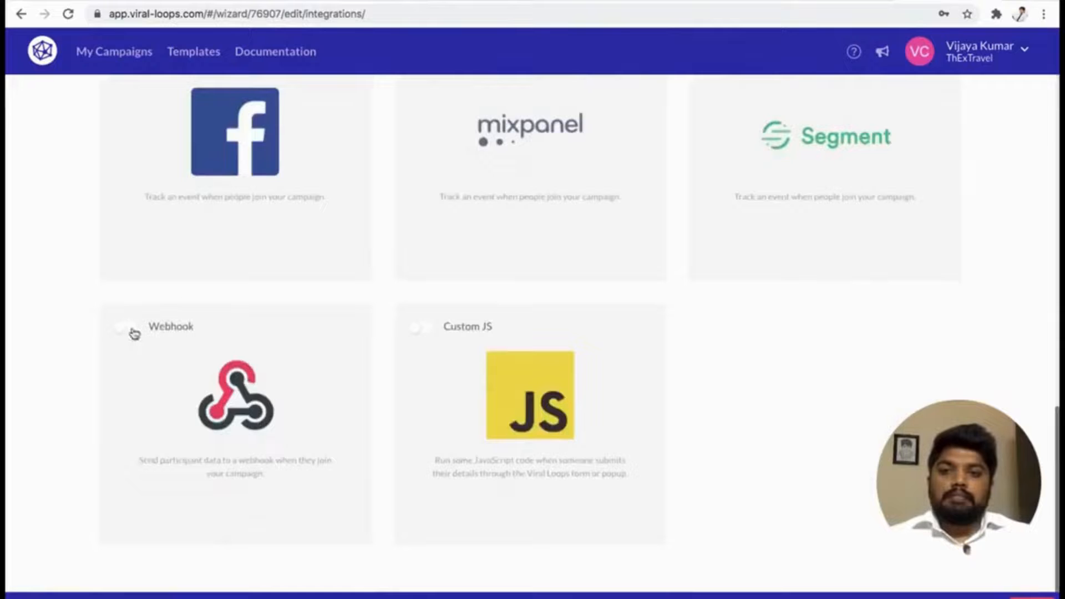
pyautogui.click(132, 332)
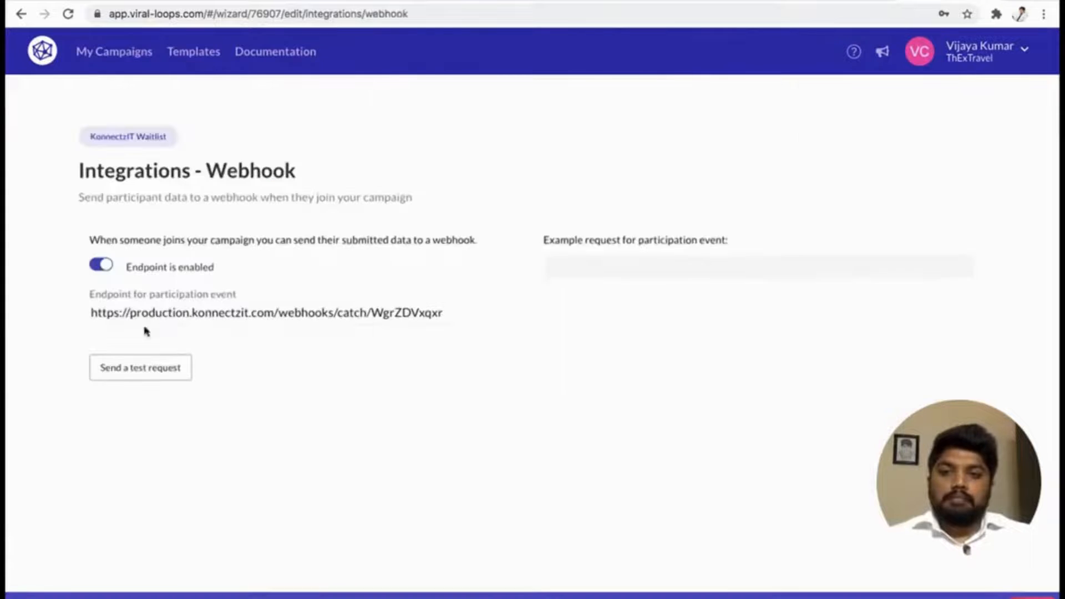
pyautogui.click(197, 315)
pyautogui.tripleClick(197, 315)
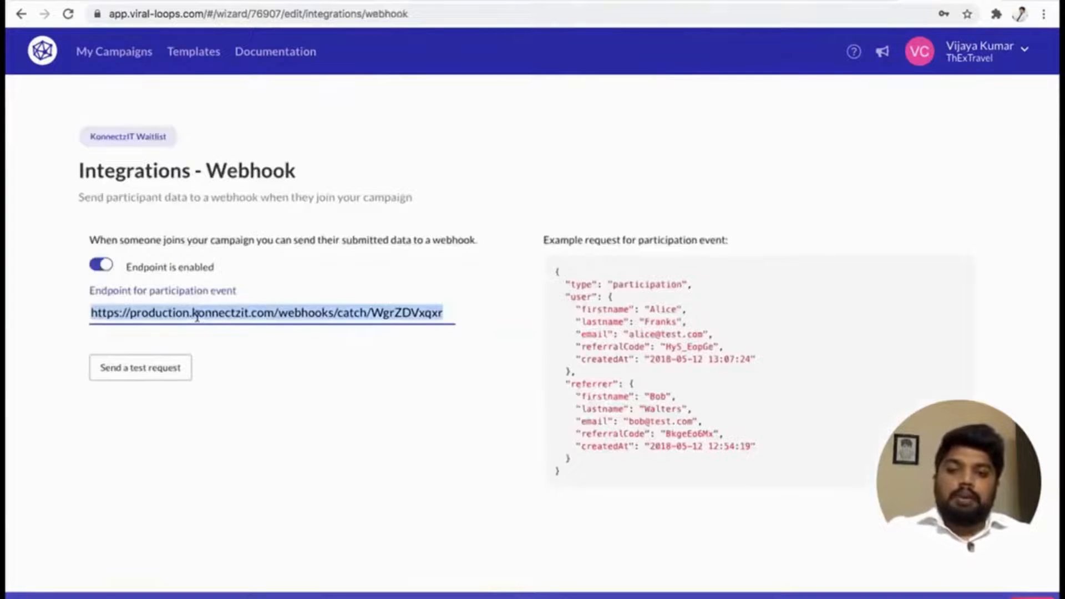
pyautogui.hotkey('ctrl', 'v')
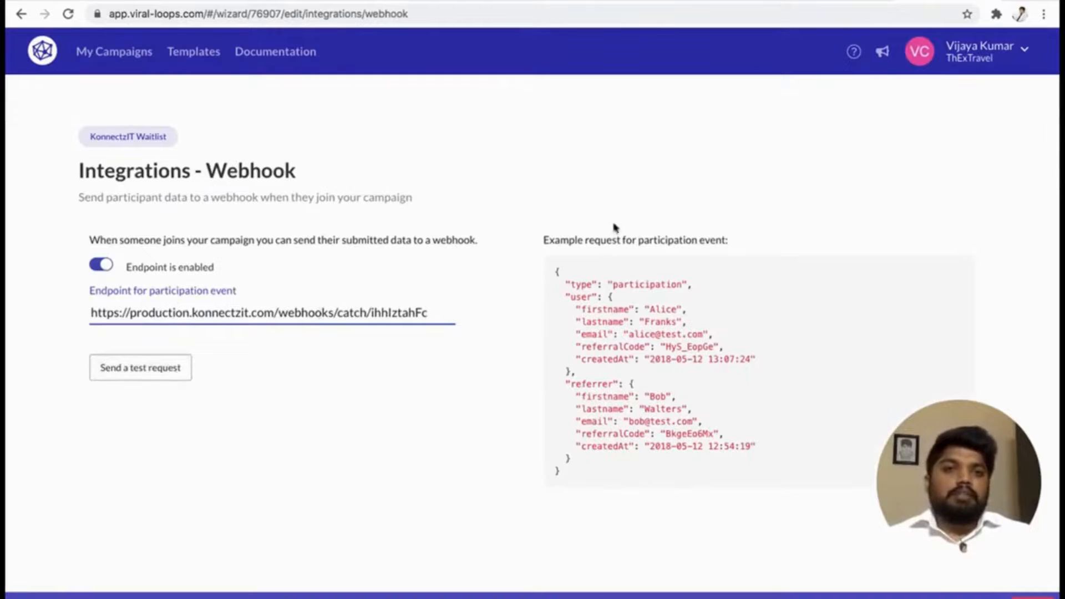
# Start capturing the webhook response in KonnectzIT, send a test request from Viral Loops and return to the canvas.
pyautogui.click(749, 1)
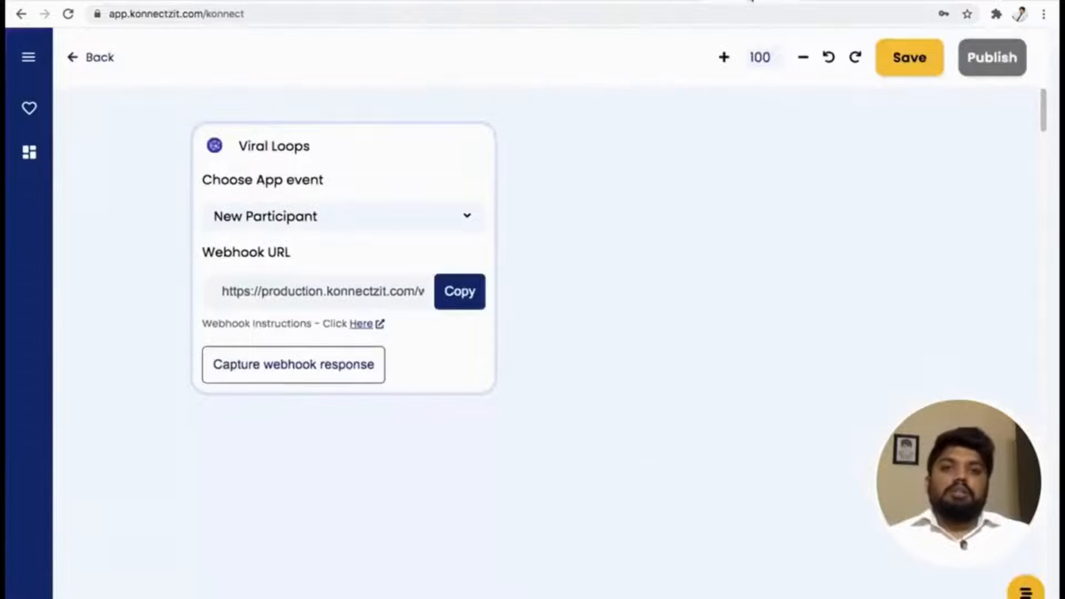
pyautogui.click(329, 372)
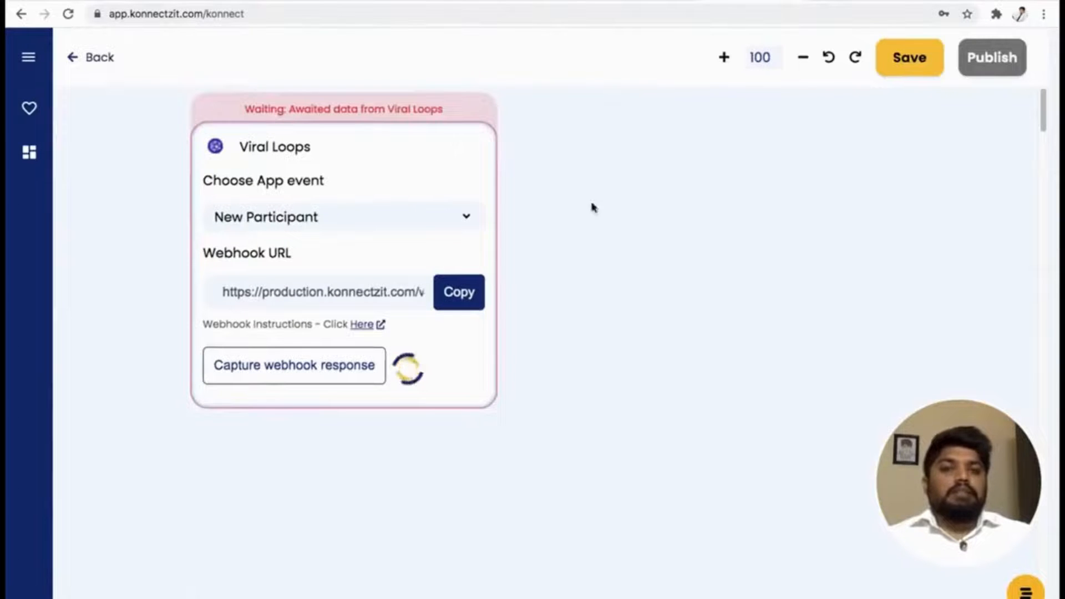
pyautogui.click(941, 2)
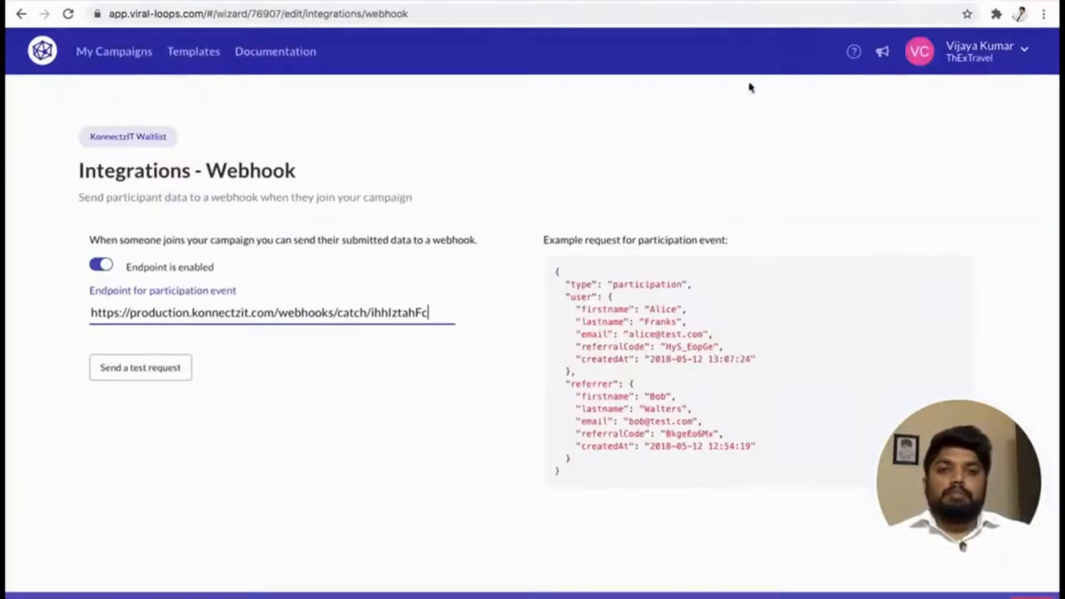
pyautogui.click(159, 379)
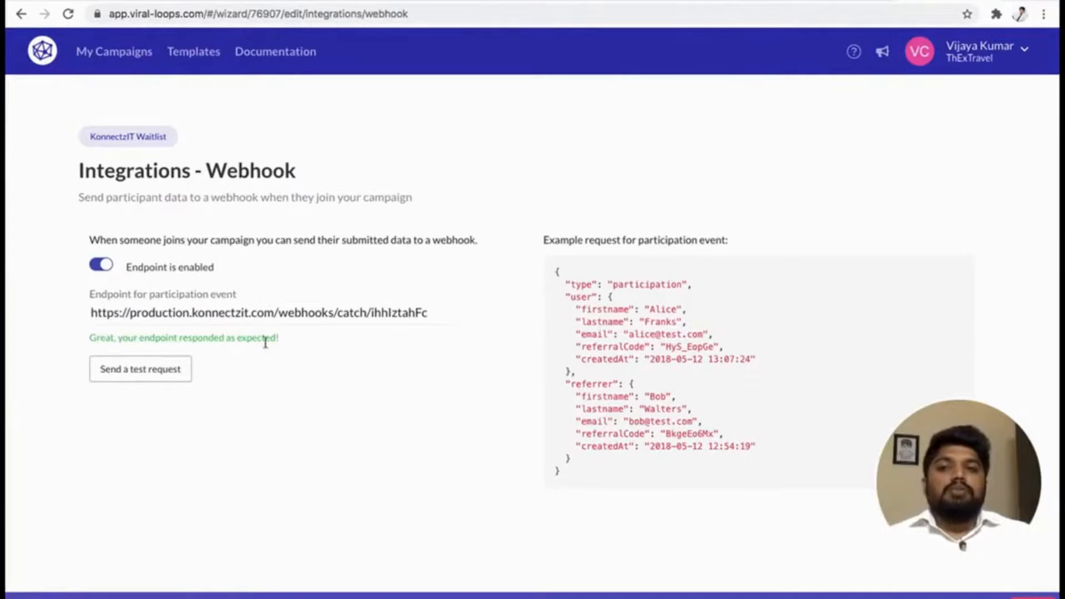
pyautogui.click(746, 1)
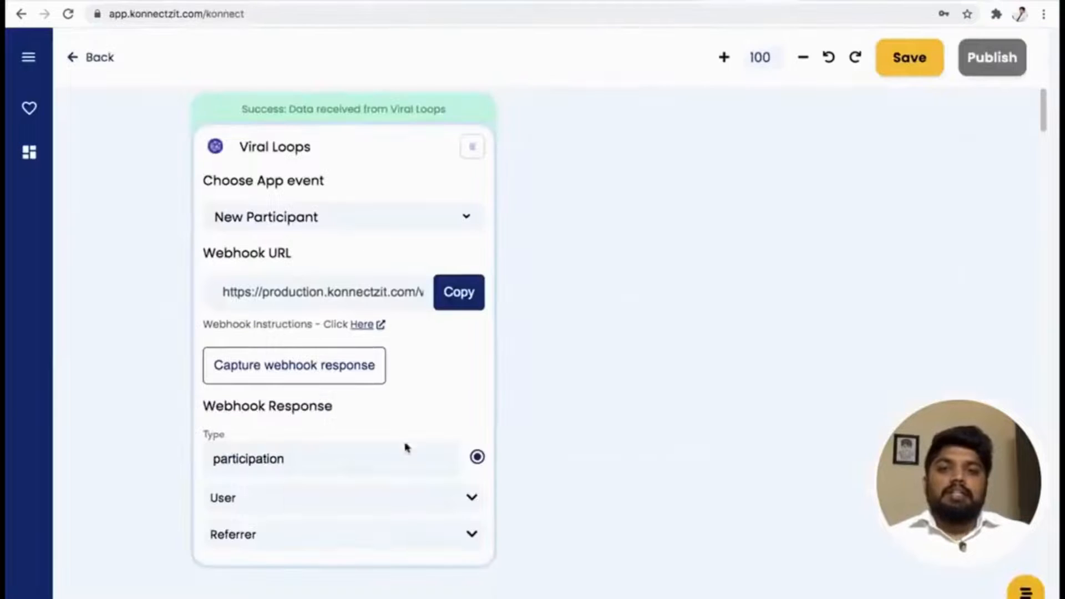
# Expand the User group in the Viral Loops card's webhook response to show the participant's fields.
pyautogui.moveTo(375, 154); pyautogui.dragTo(324, 160)
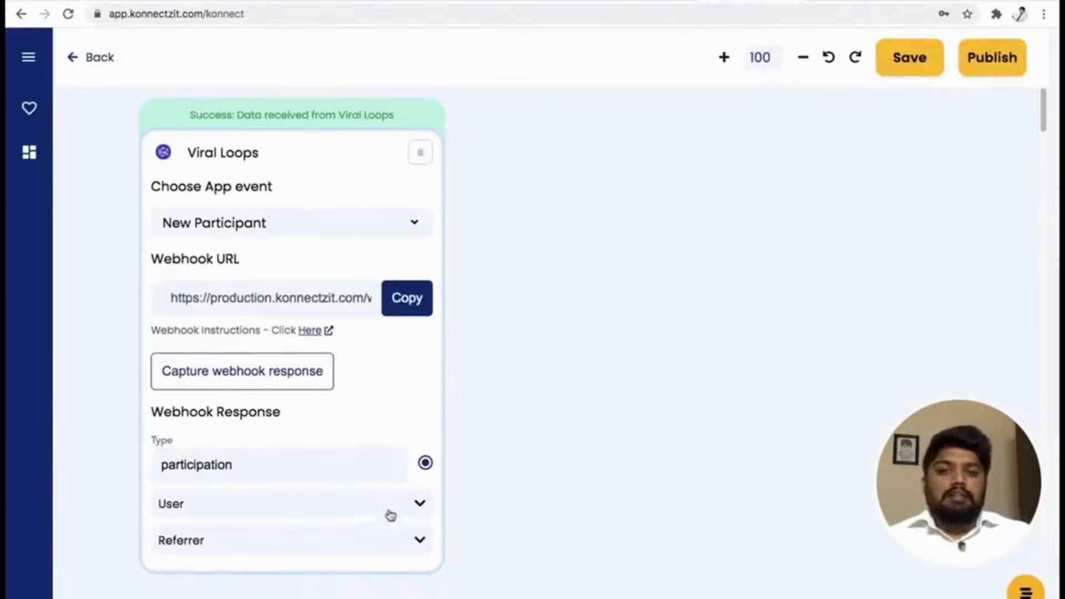
pyautogui.click(420, 508)
pyautogui.scroll(-3, 507, 427)
pyautogui.scroll(2, 506, 423)
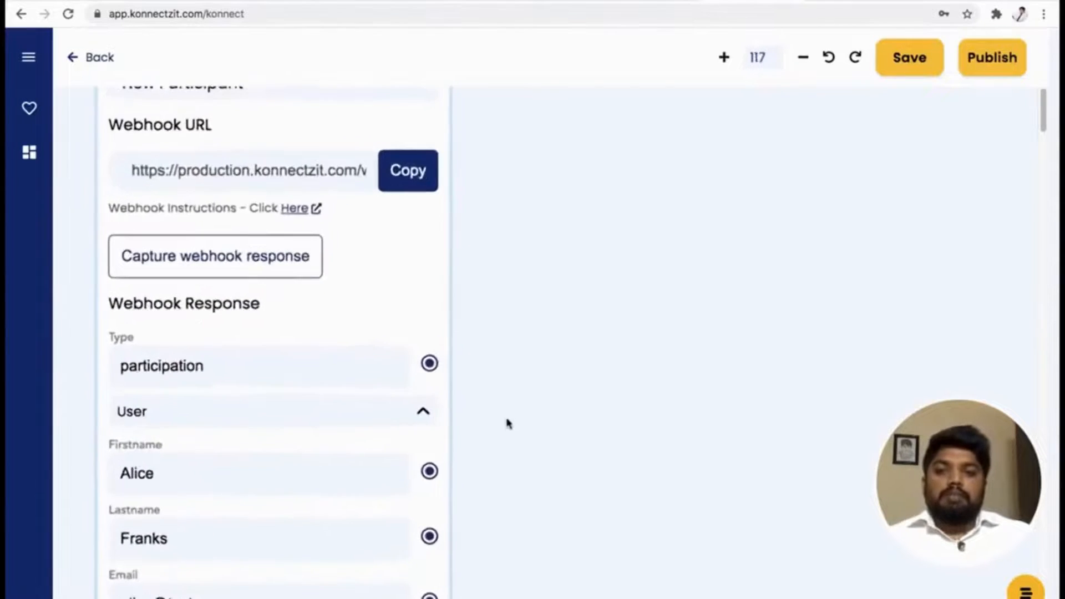
pyautogui.scroll(-5, 506, 423)
pyautogui.moveTo(643, 499); pyautogui.dragTo(575, 480)
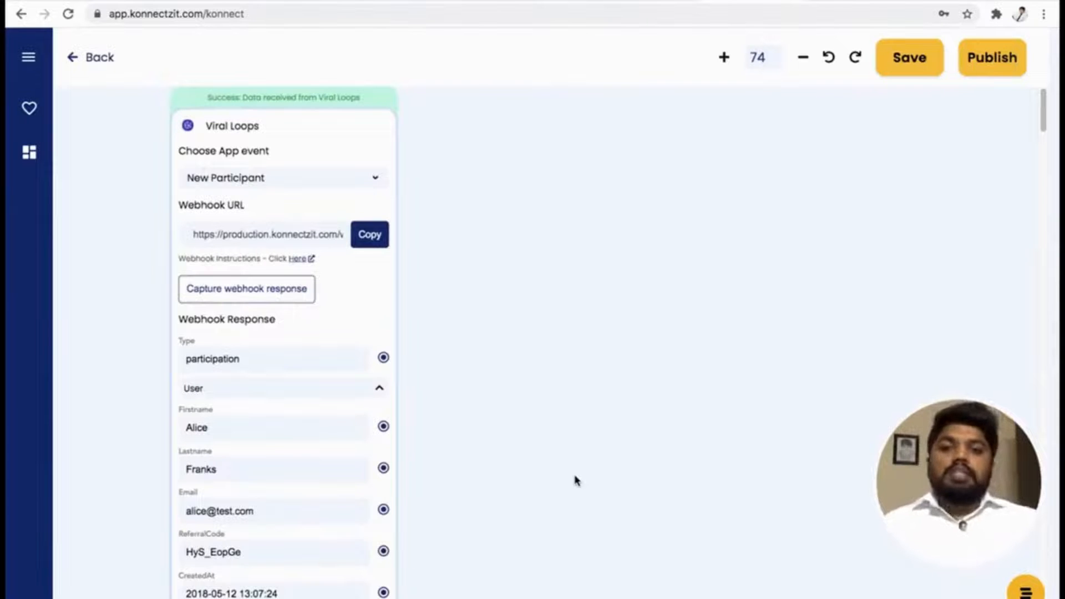
pyautogui.moveTo(527, 505); pyautogui.dragTo(501, 492)
pyautogui.moveTo(451, 344); pyautogui.dragTo(463, 373)
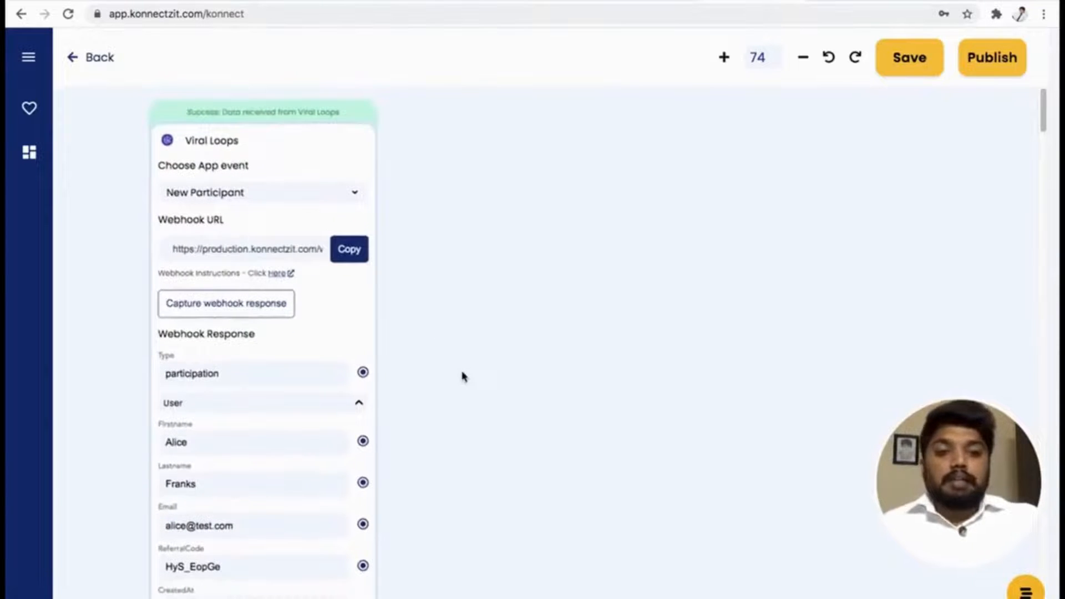
# Add Hubspot from the authorised apps to the canvas beside the Viral Loops card.
pyautogui.click(28, 57)
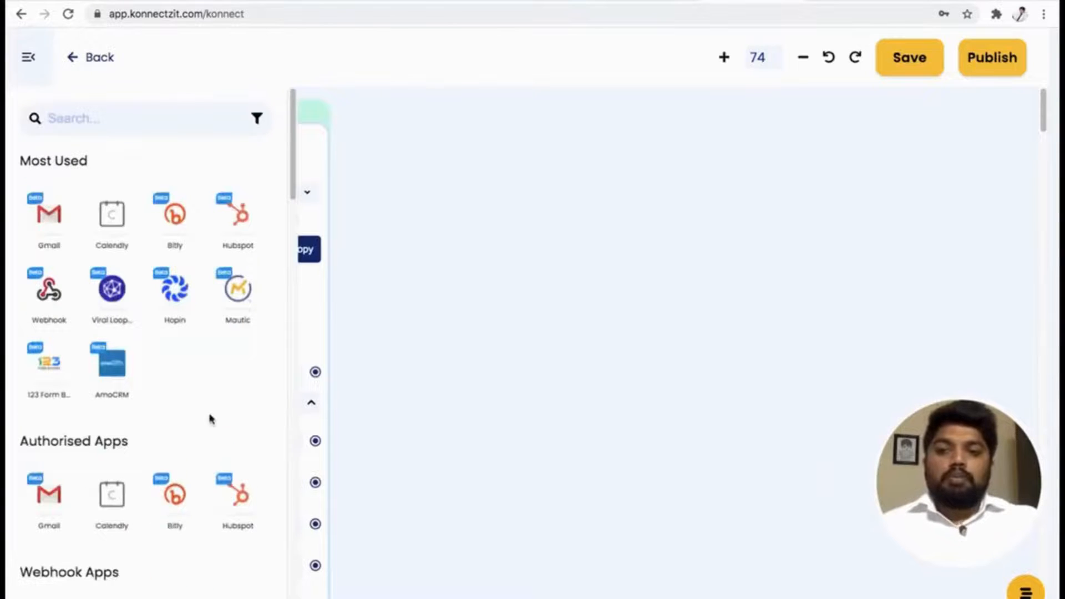
pyautogui.scroll(-2, 210, 419)
pyautogui.scroll(1, 114, 390)
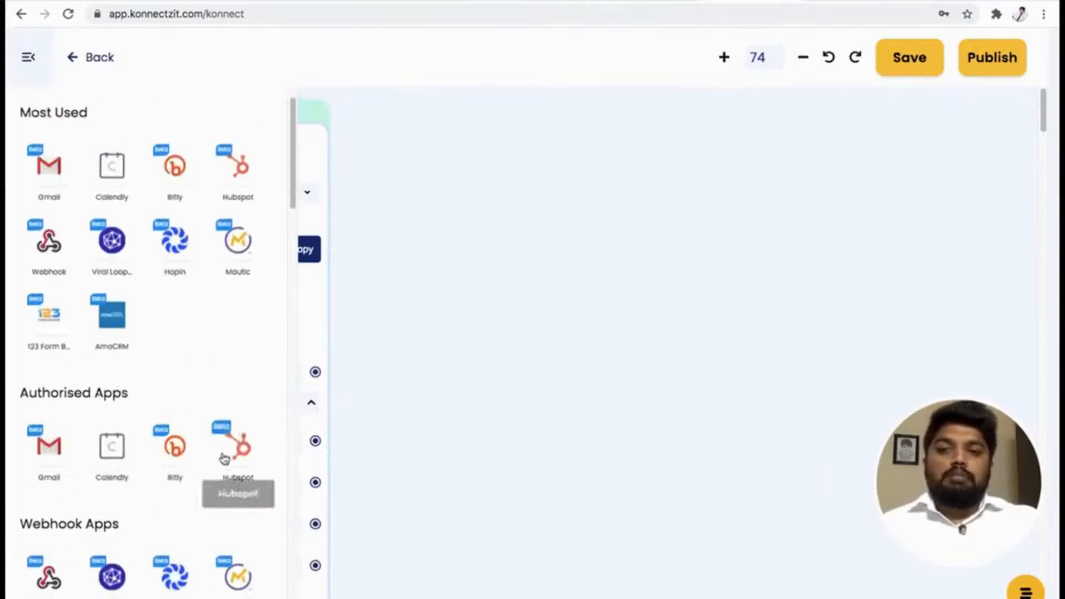
pyautogui.moveTo(224, 458); pyautogui.dragTo(404, 266)
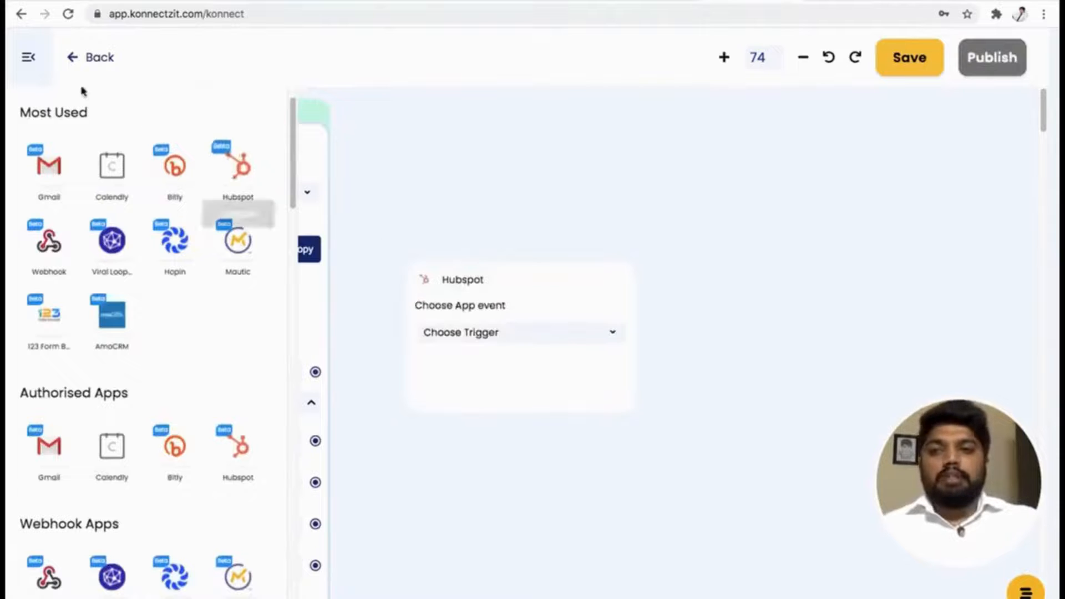
# Collapse the app list and set the Hubspot card's app event to Create Contact.
pyautogui.click(29, 57)
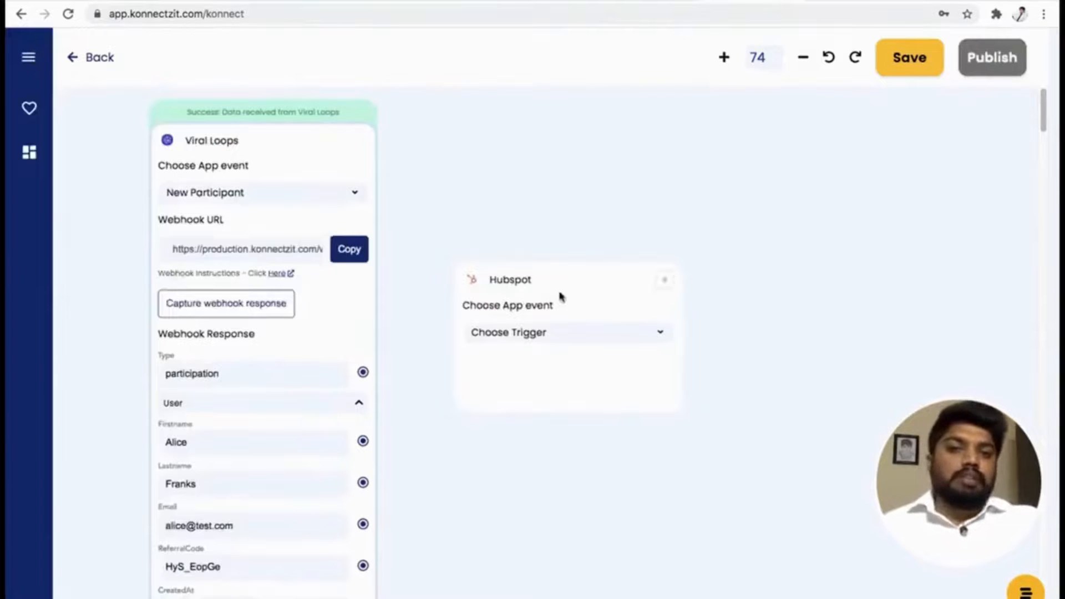
pyautogui.click(554, 245)
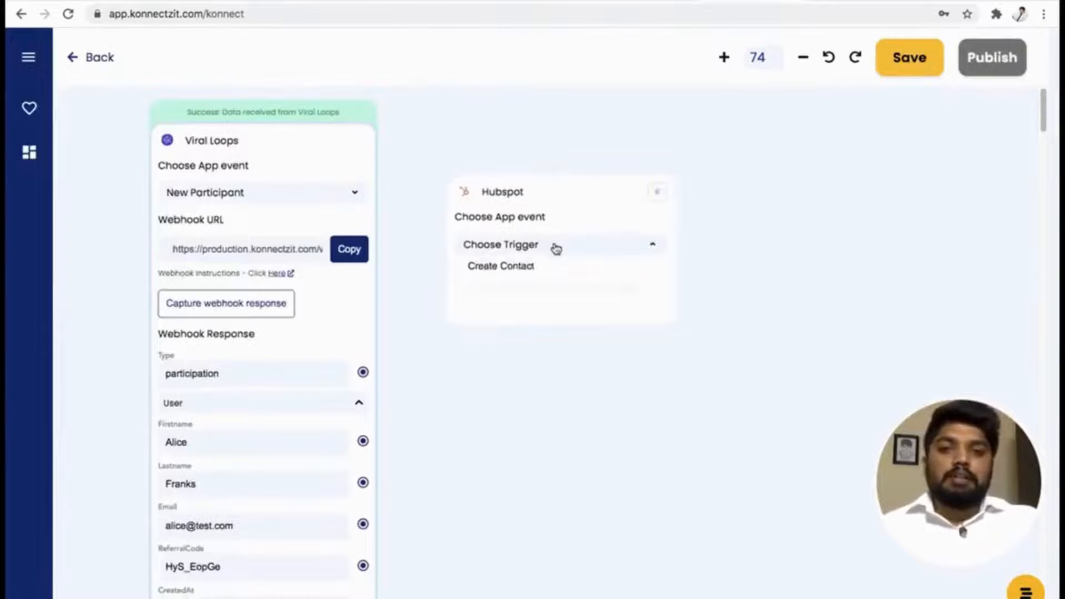
pyautogui.click(547, 271)
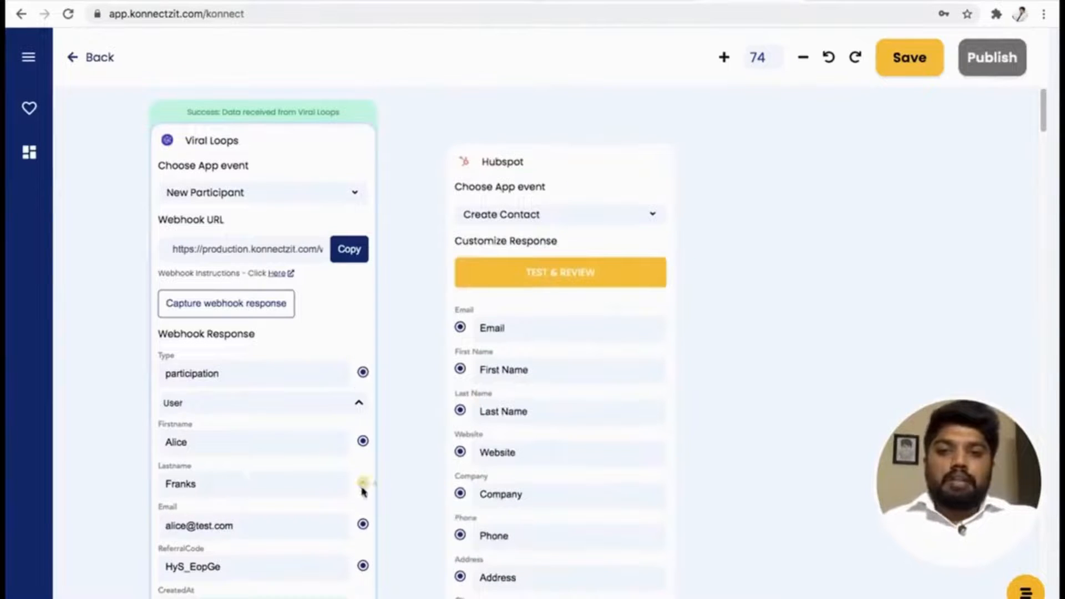
# Map the Viral Loops Email, Firstname and Lastname fields to Hubspot's Email, First Name and Last Name fields.
pyautogui.click(363, 525)
pyautogui.moveTo(364, 526); pyautogui.dragTo(459, 327)
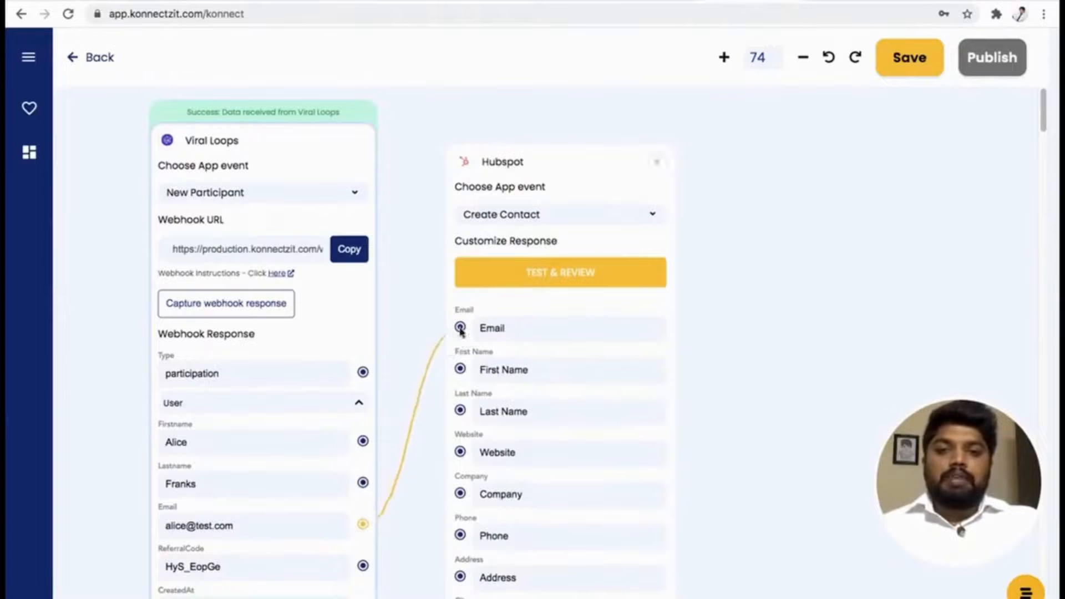
pyautogui.click(363, 440)
pyautogui.moveTo(364, 441); pyautogui.dragTo(459, 369)
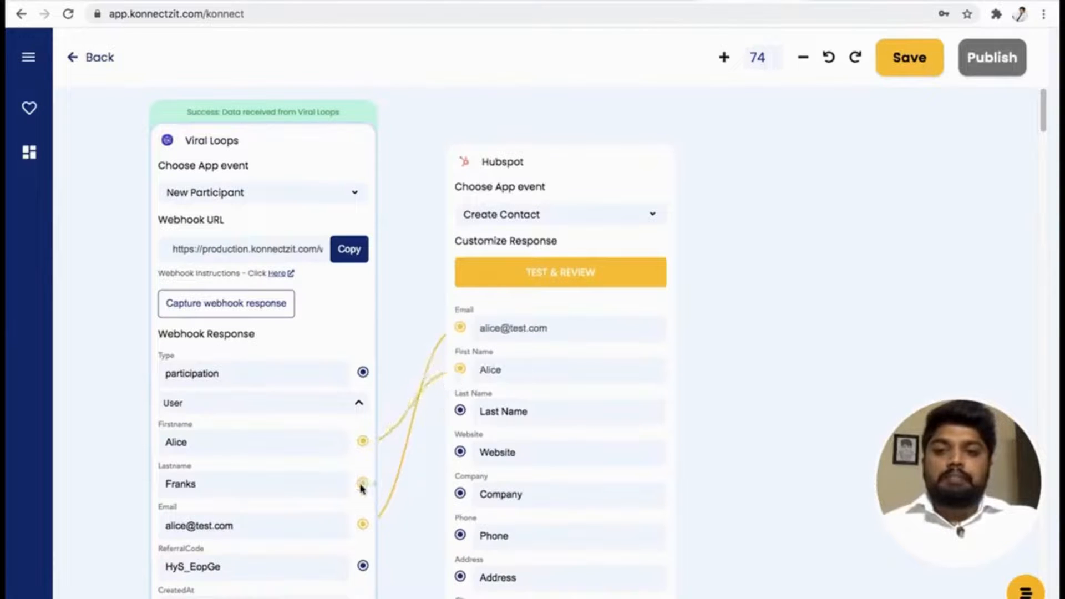
pyautogui.moveTo(362, 483); pyautogui.dragTo(459, 413)
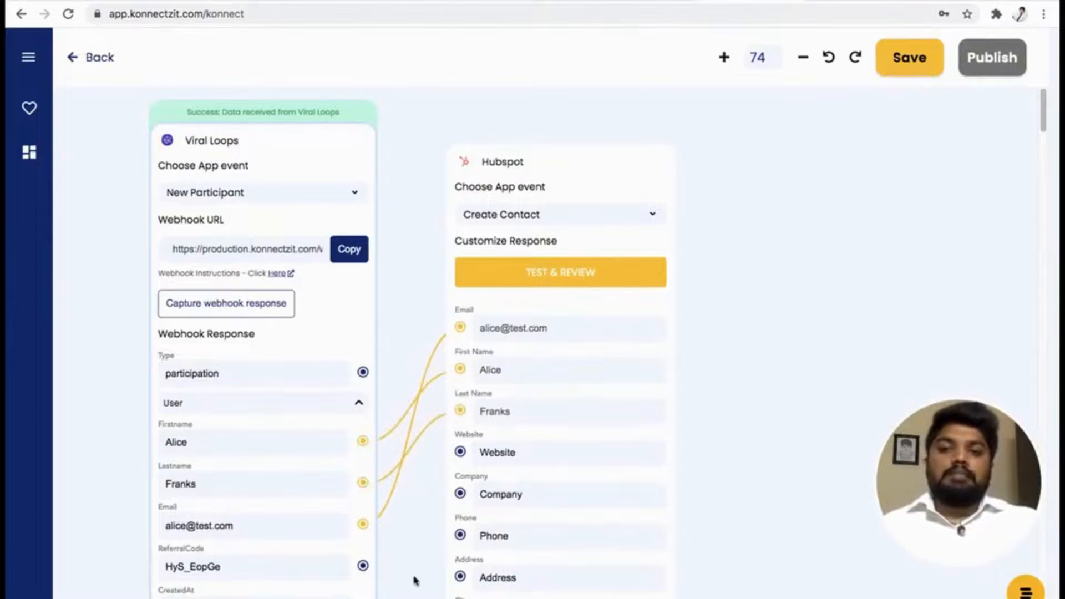
# Run Test & Review on the Hubspot card to send the mapped participant data to Hubspot.
pyautogui.scroll(-3, 408, 499)
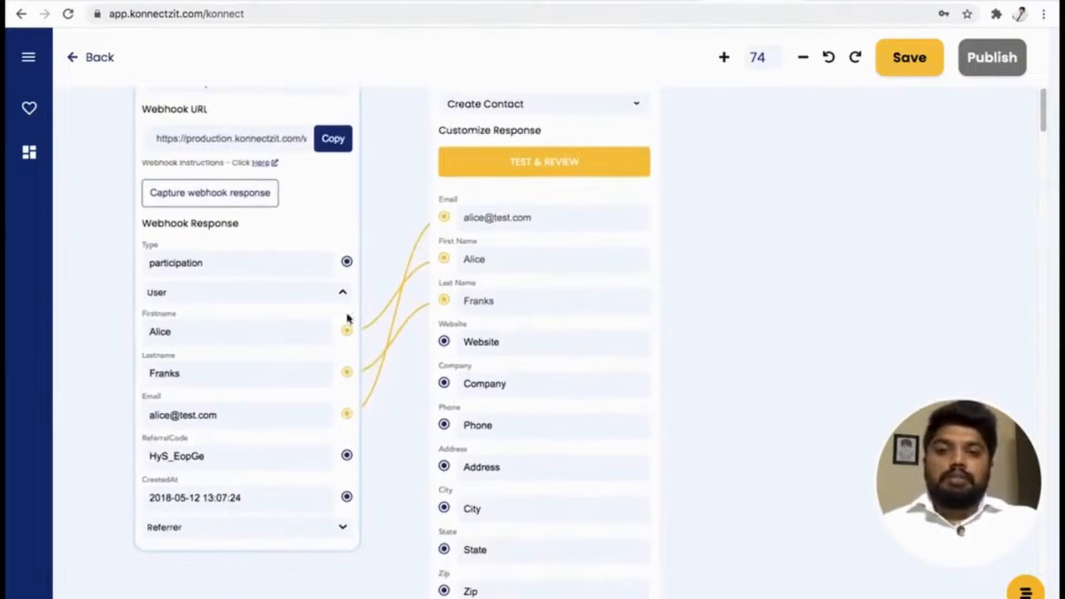
pyautogui.moveTo(753, 368); pyautogui.dragTo(753, 374)
pyautogui.scroll(3, 754, 388)
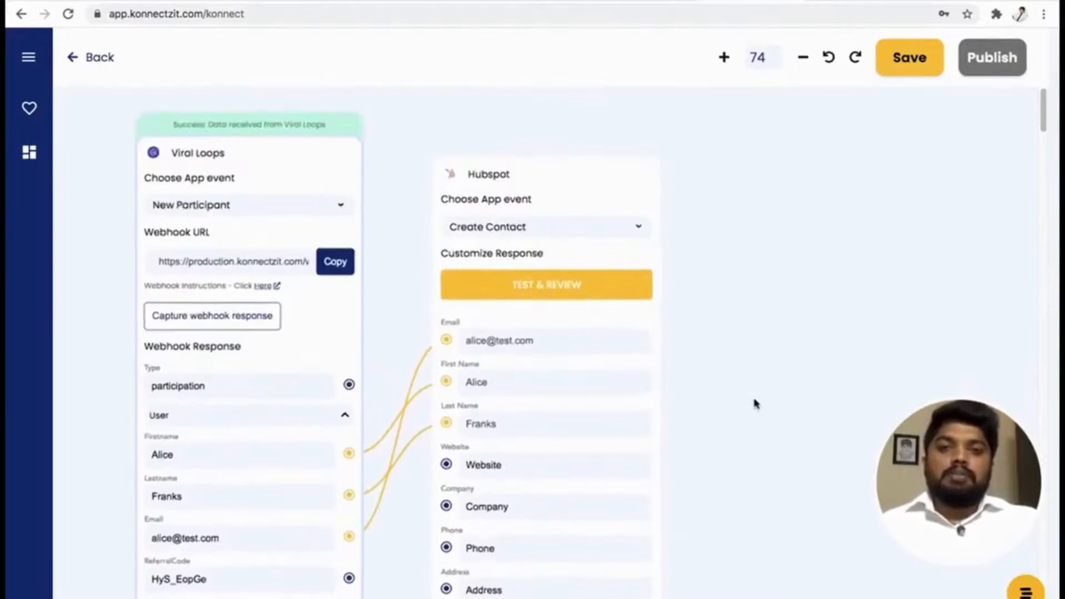
pyautogui.click(561, 294)
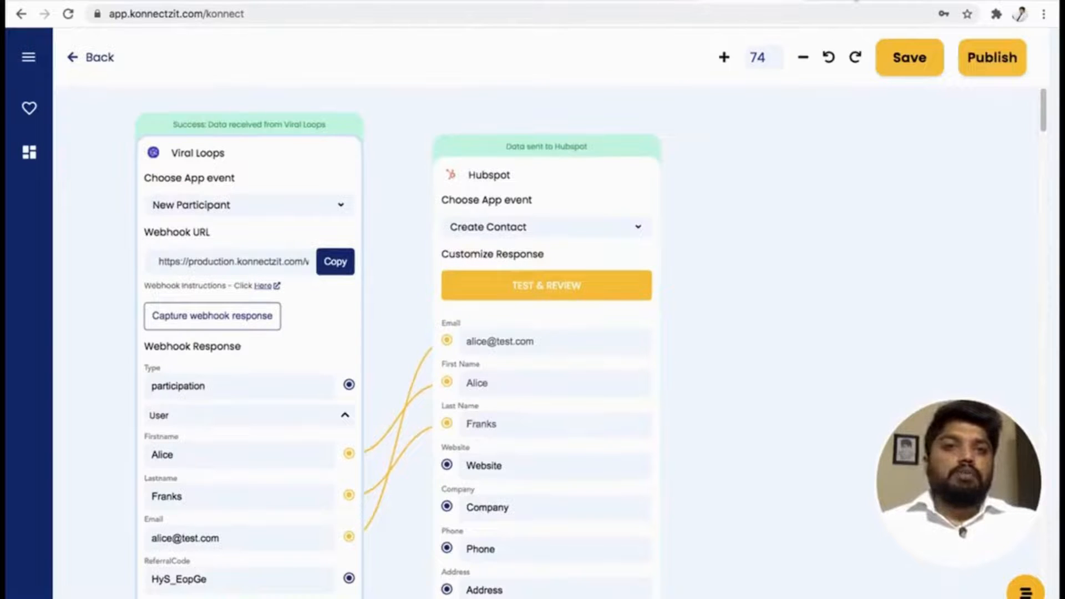
# Switch to Hubspot, refresh the contacts list and preview the first contact's name and email details.
pyautogui.click(855, 1)
pyautogui.click(67, 15)
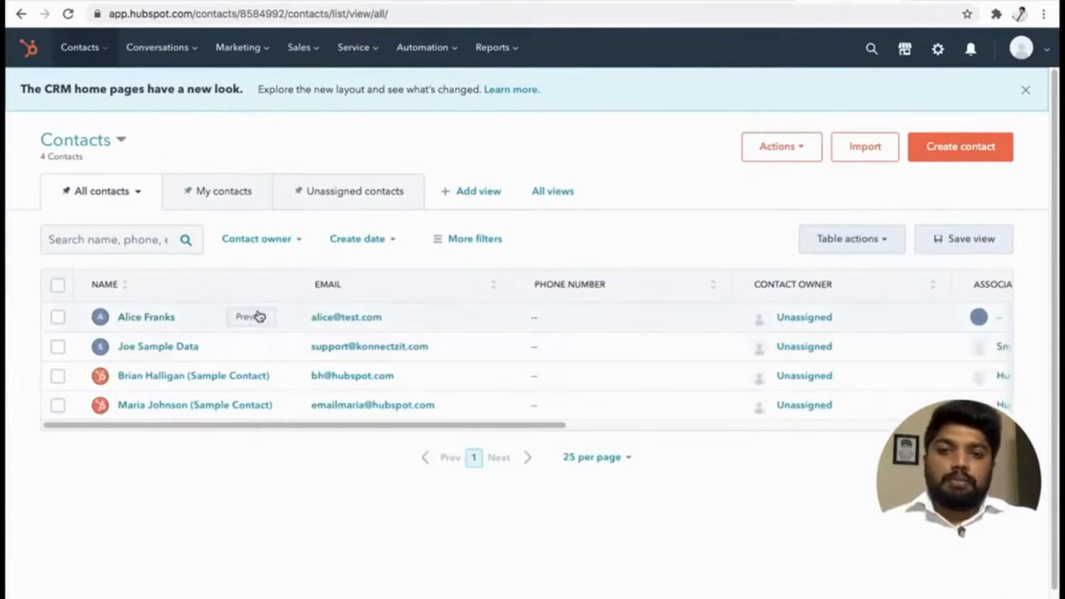
pyautogui.click(259, 316)
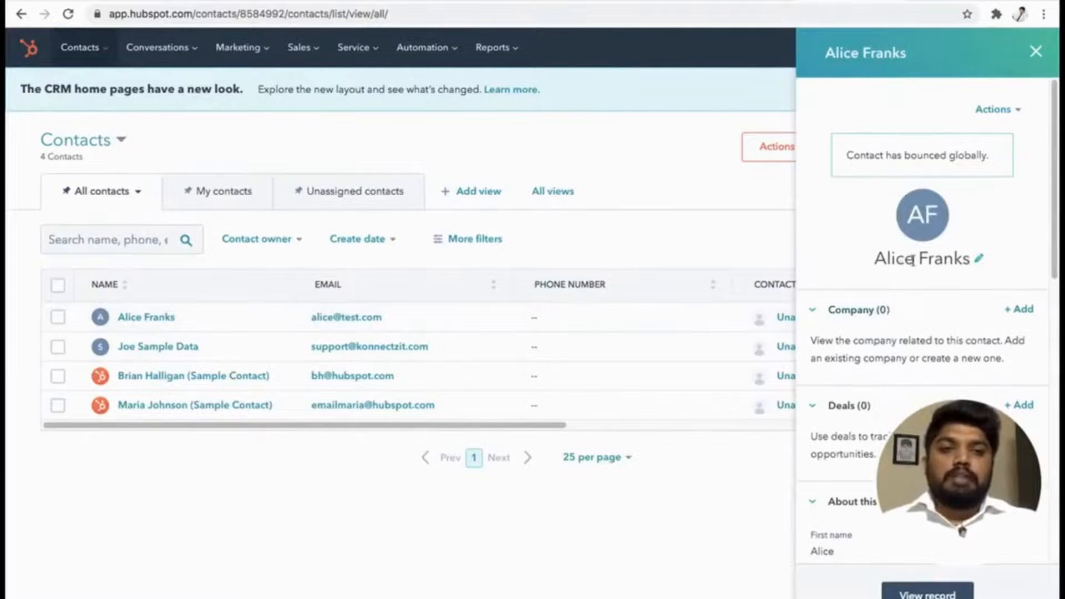
pyautogui.scroll(-6, 888, 279)
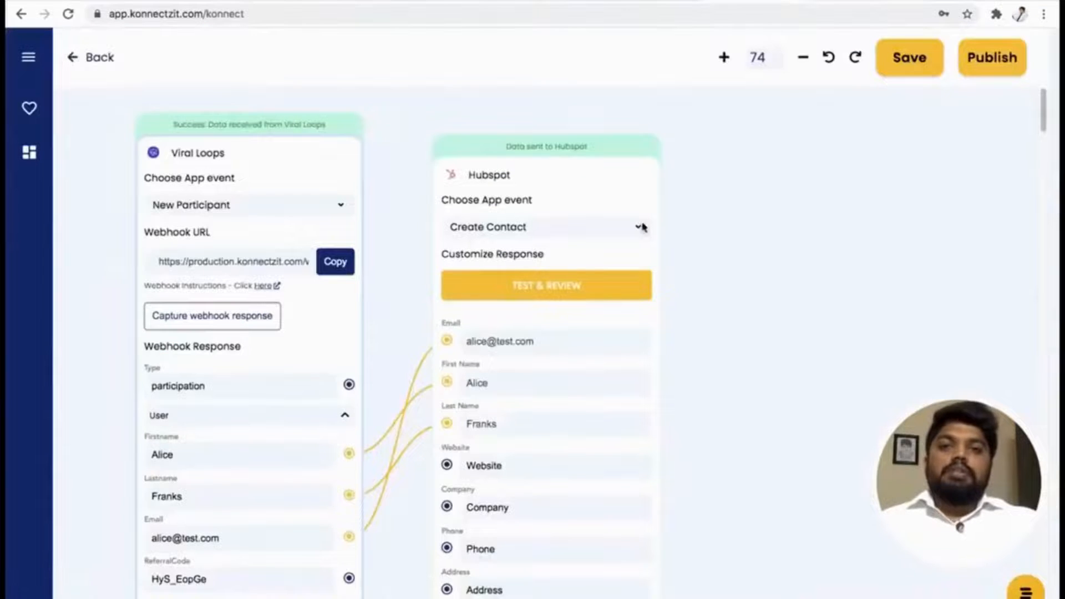
# Return to KonnectzIT, publish the Viral Loops–Hubspot Konnectz and expand its entry in the Konnectz list.
pyautogui.moveTo(763, 277); pyautogui.dragTo(857, 276)
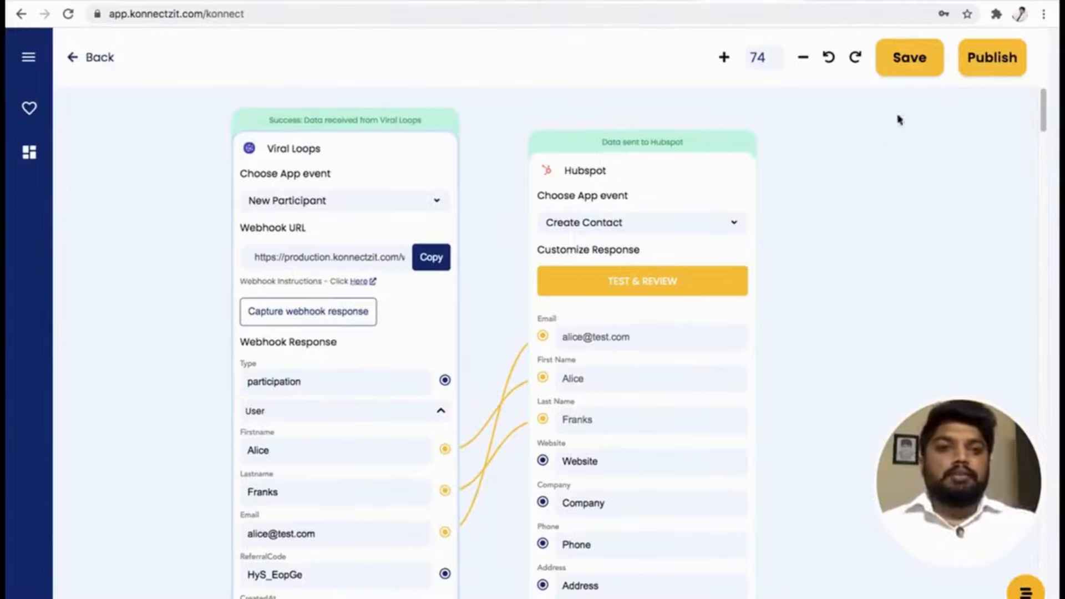
pyautogui.click(985, 67)
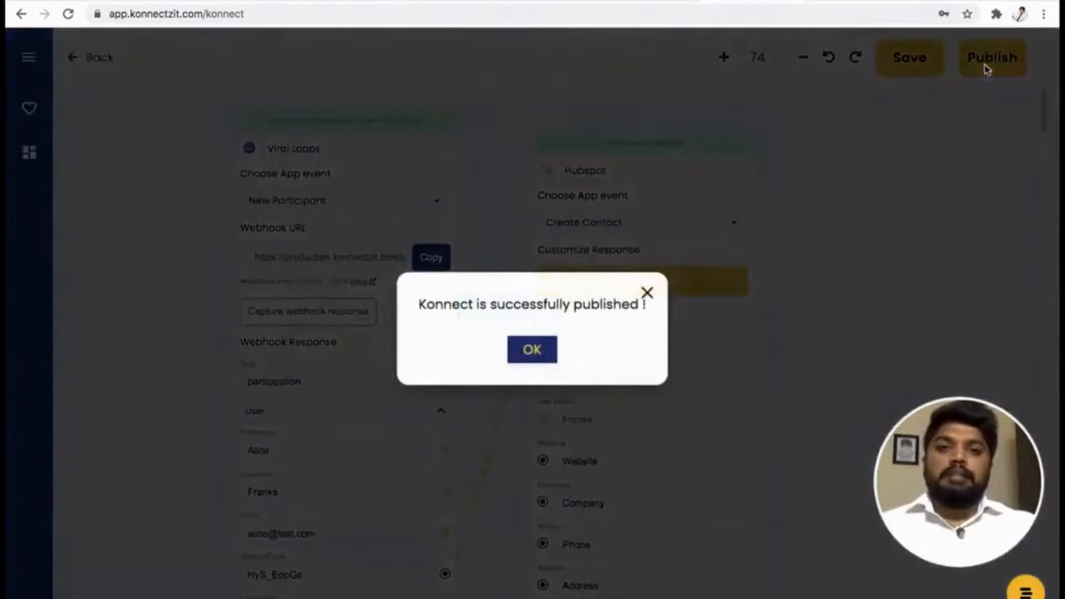
pyautogui.click(542, 355)
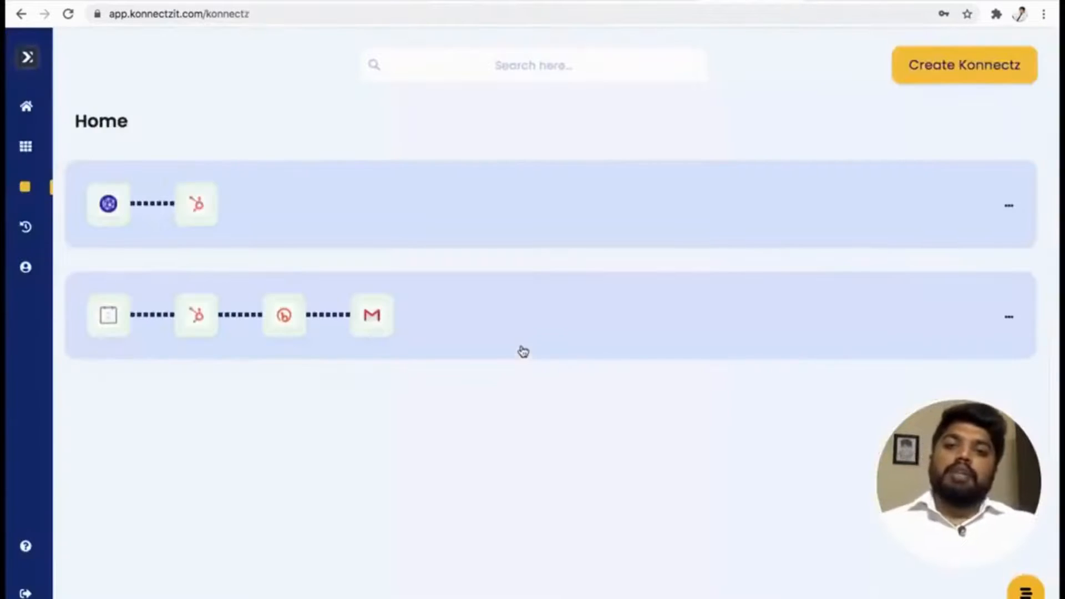
pyautogui.click(276, 226)
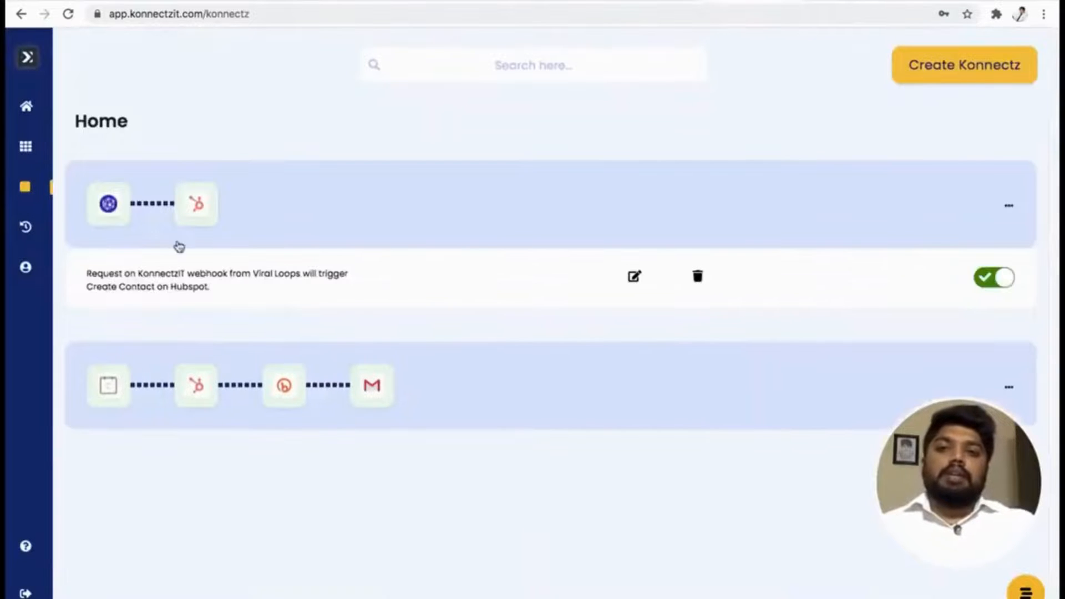
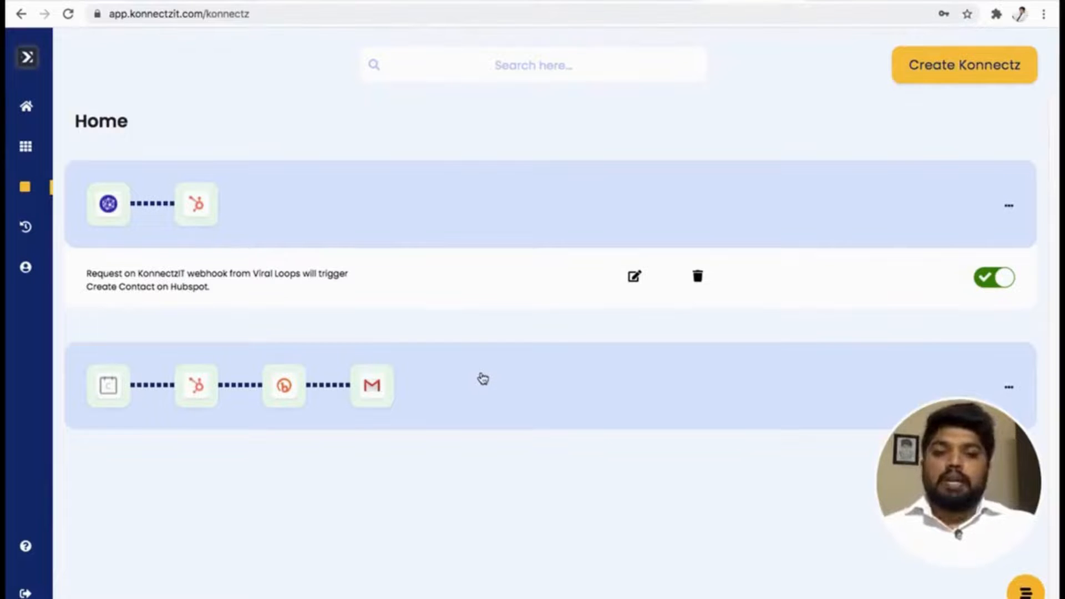
# Open the task history and check both the successful and the failed tasks.
pyautogui.moveTo(33, 183)
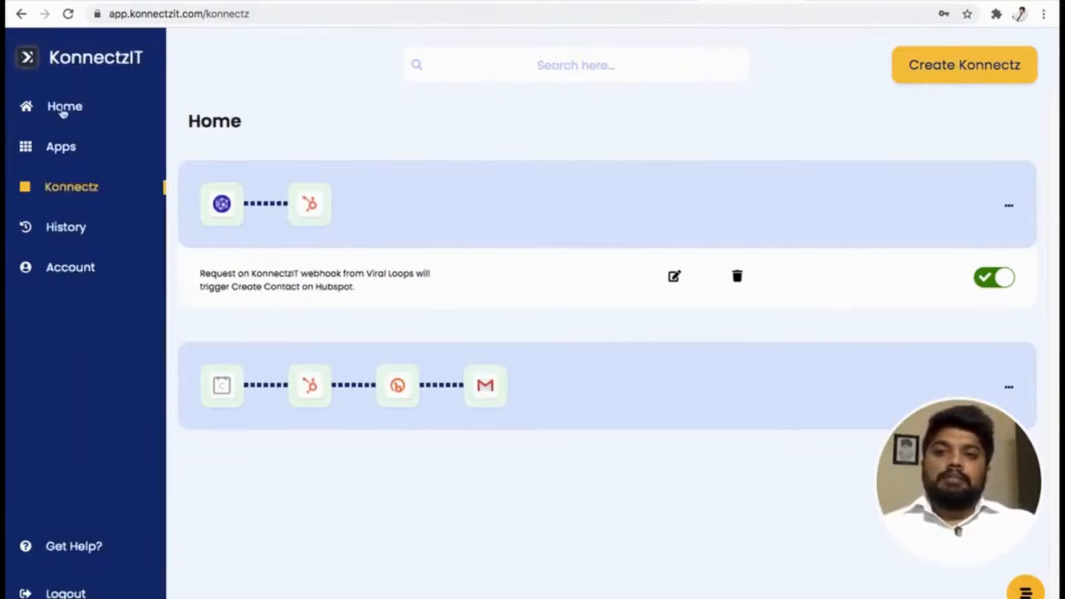
pyautogui.click(65, 229)
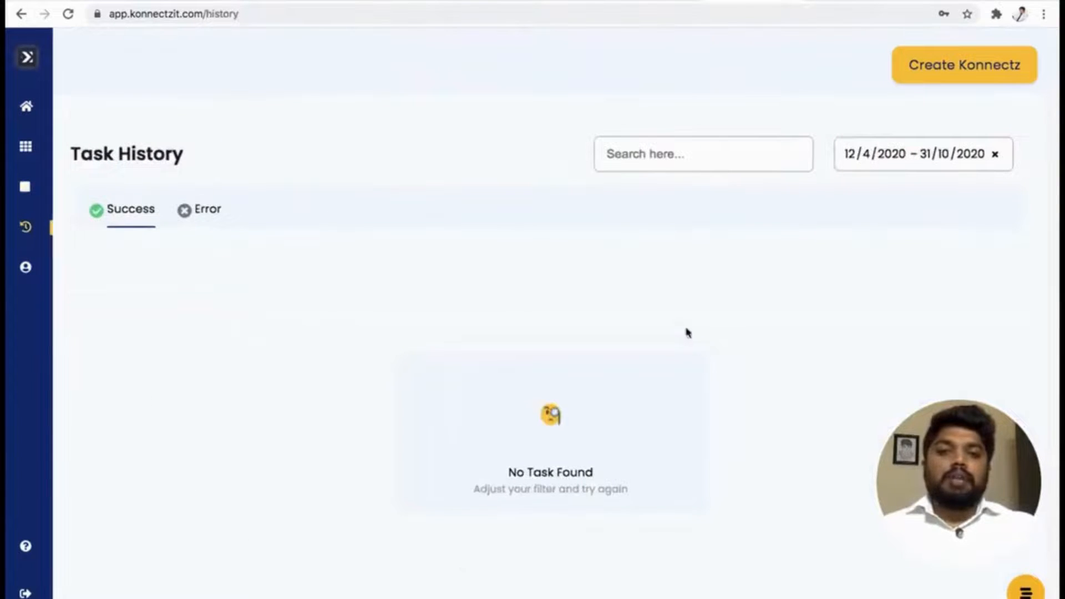
pyautogui.click(202, 215)
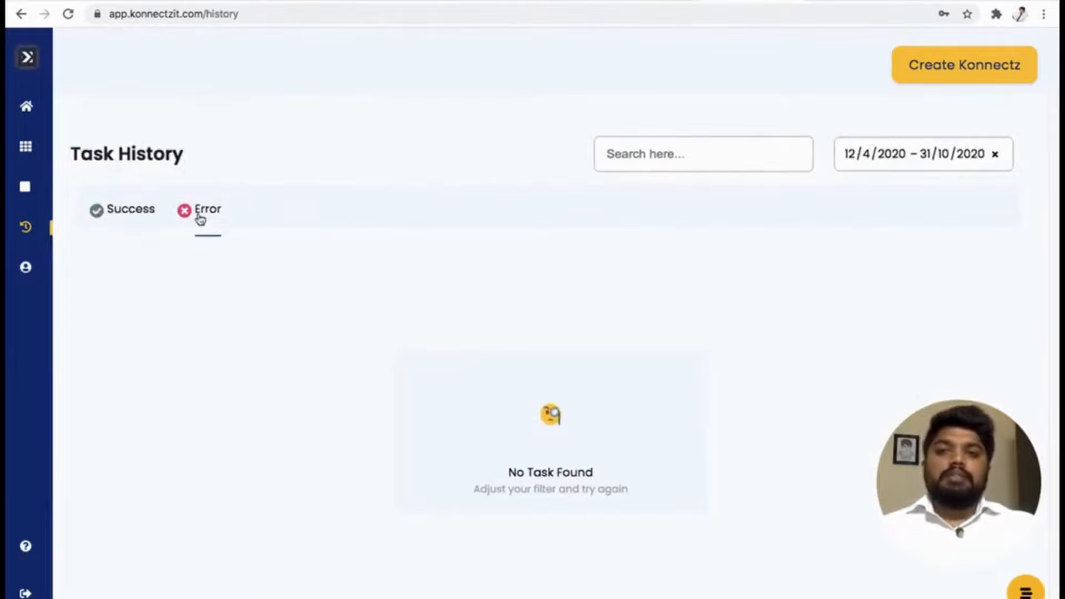
pyautogui.click(136, 224)
pyautogui.moveTo(34, 225)
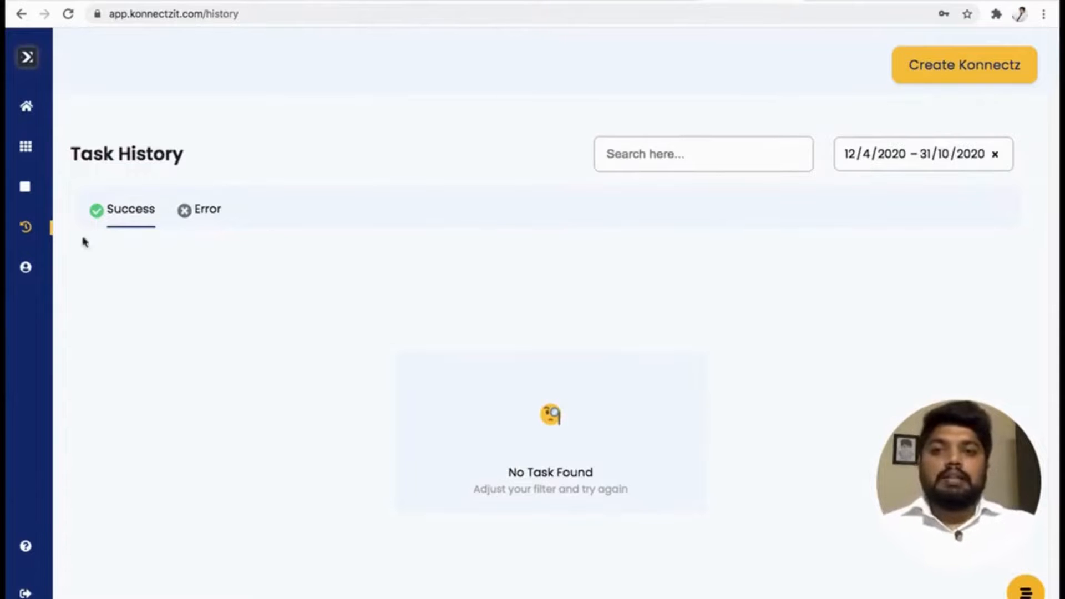
# Return to the Konnectz list and expand the Calendly–Hubspot–Bitly–Gmail entry.
pyautogui.moveTo(39, 153)
pyautogui.click(61, 190)
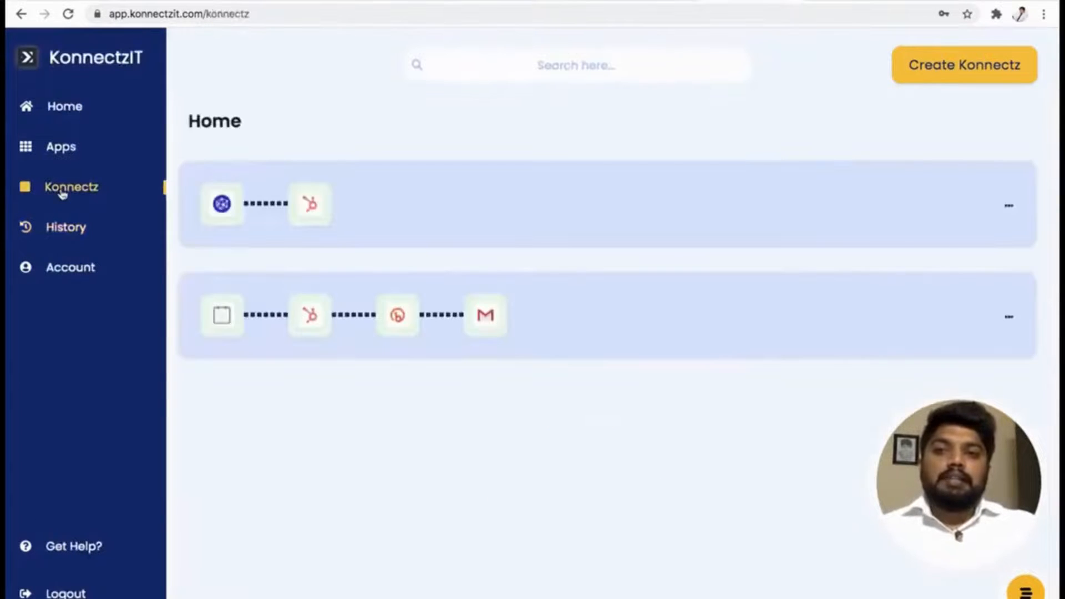
pyautogui.click(417, 321)
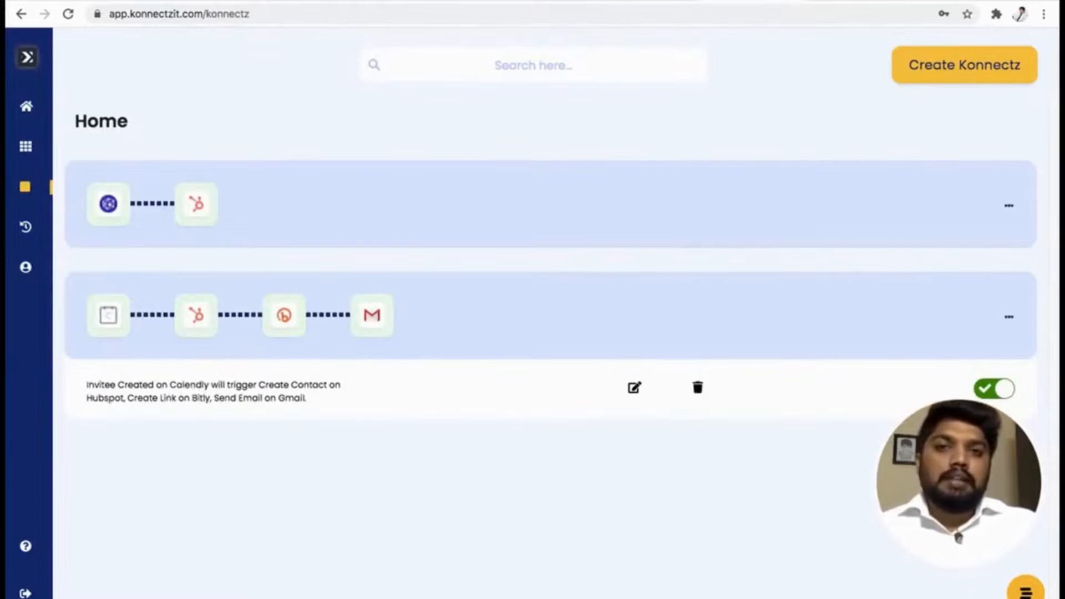
# Switch to Calendly, copy the 15 Minute Meeting link and open its booking page in a new browser tab.
pyautogui.click(537, 1)
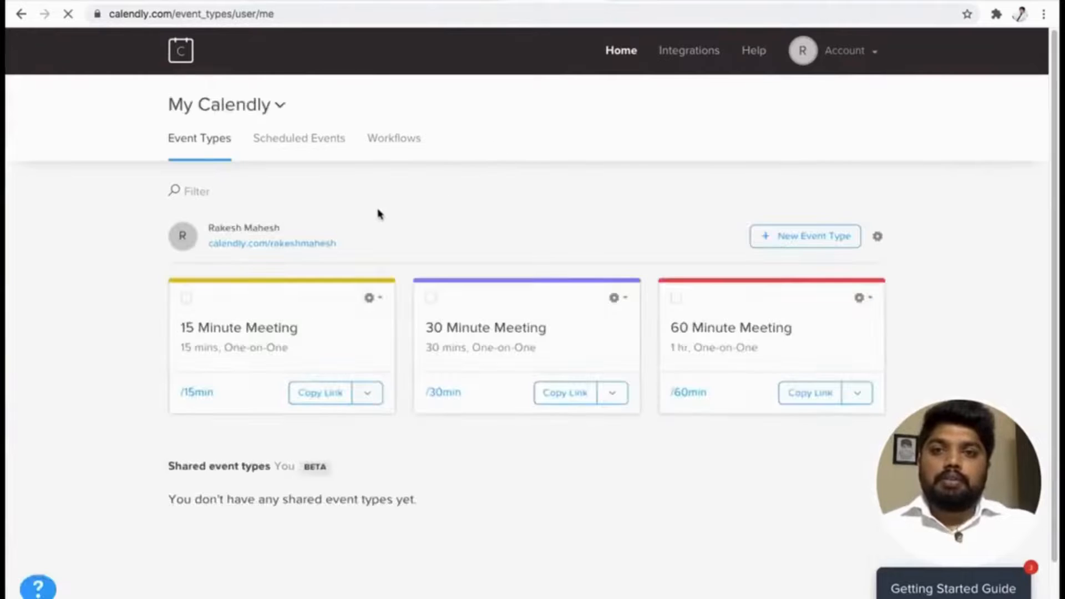
pyautogui.click(321, 393)
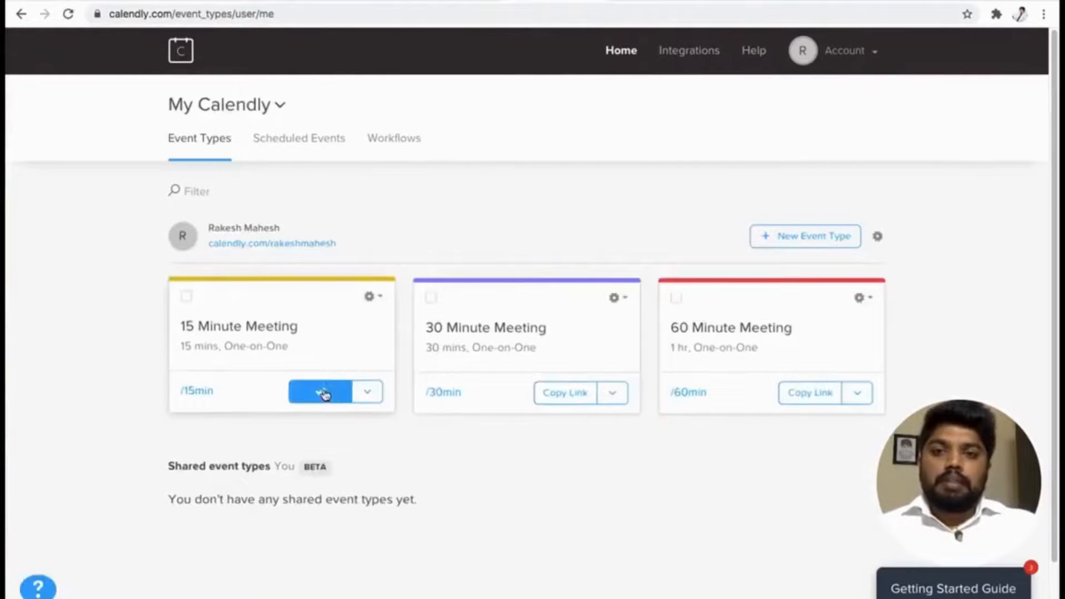
pyautogui.hotkey('ctrl', 't')
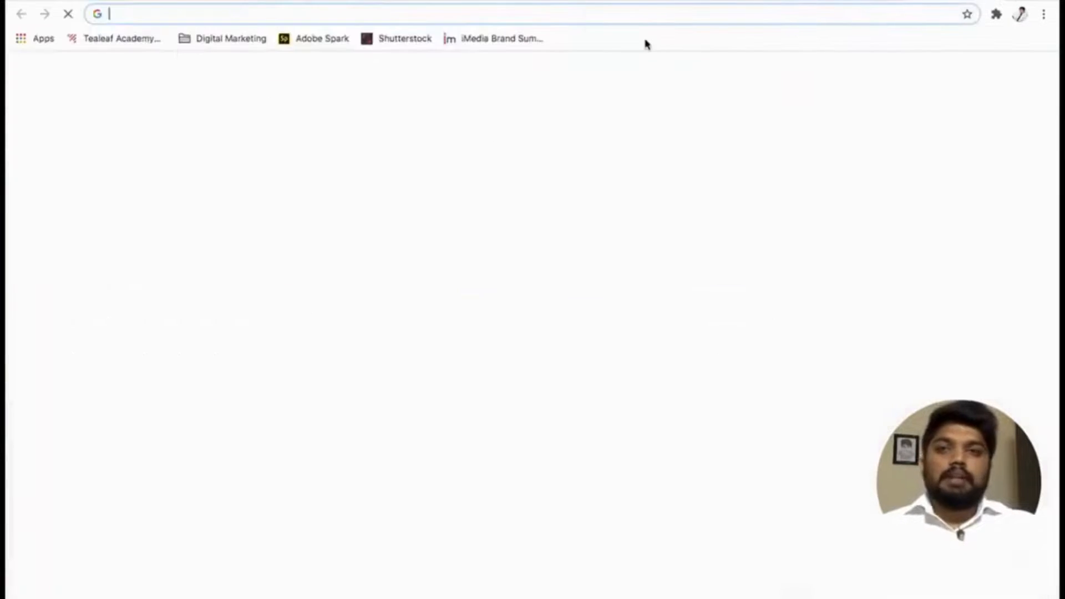
pyautogui.write('https://calendly.com/rakeshmahesh/15min')
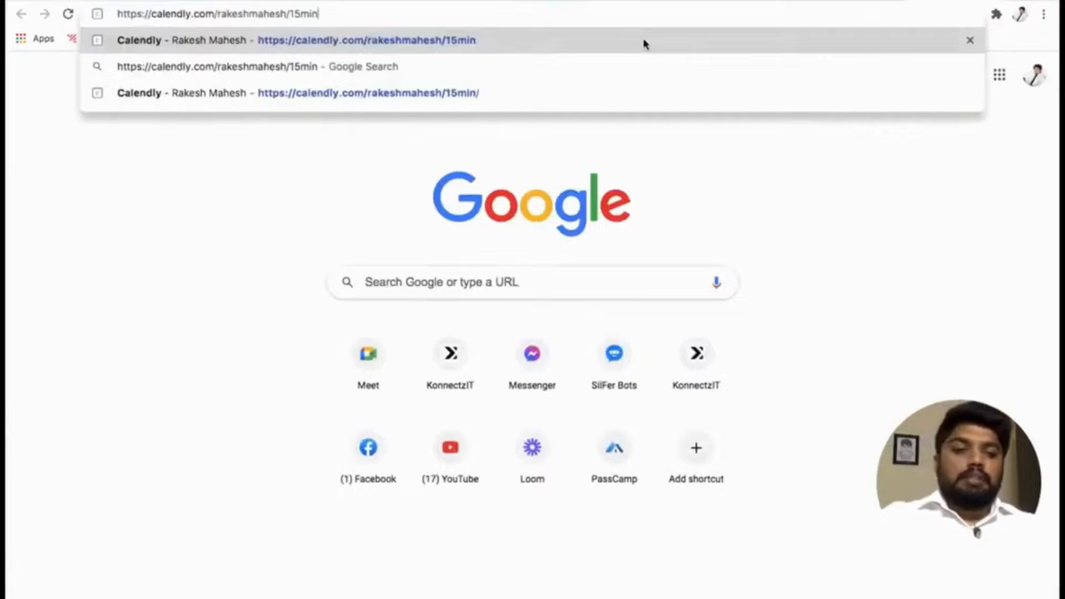
pyautogui.press('Return')
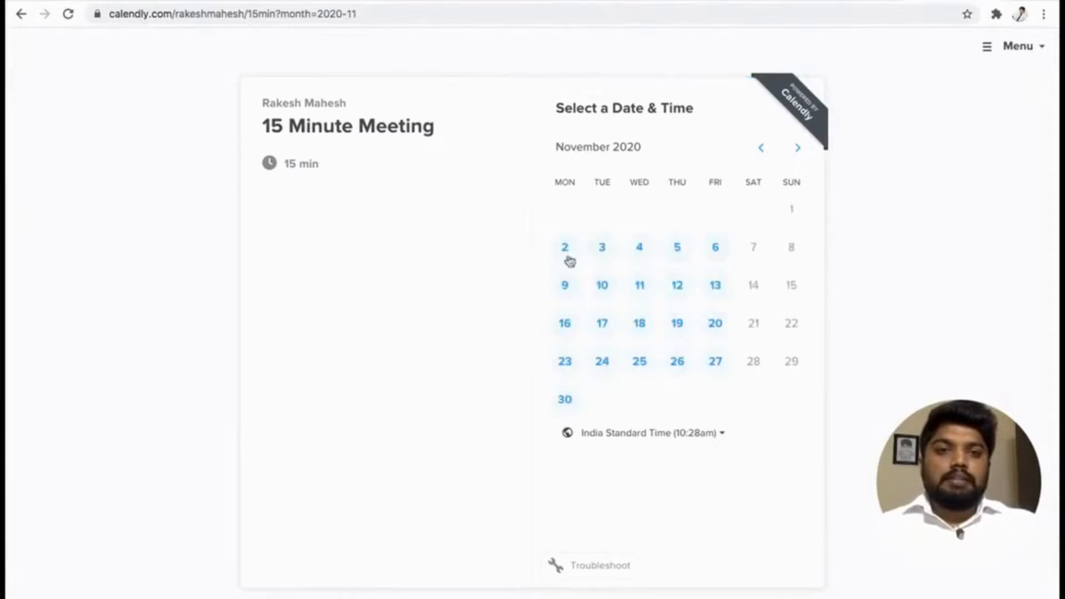
# Choose the 9:00am slot on Monday, November 2, 2020 for the 15 Minute Meeting and confirm it.
pyautogui.click(565, 252)
pyautogui.click(823, 199)
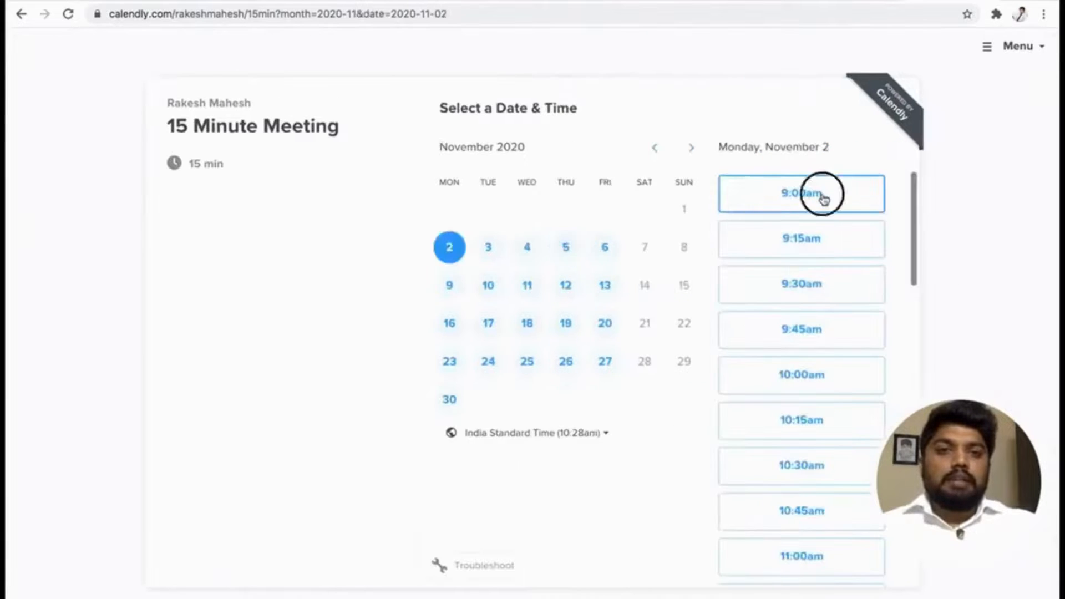
pyautogui.click(855, 198)
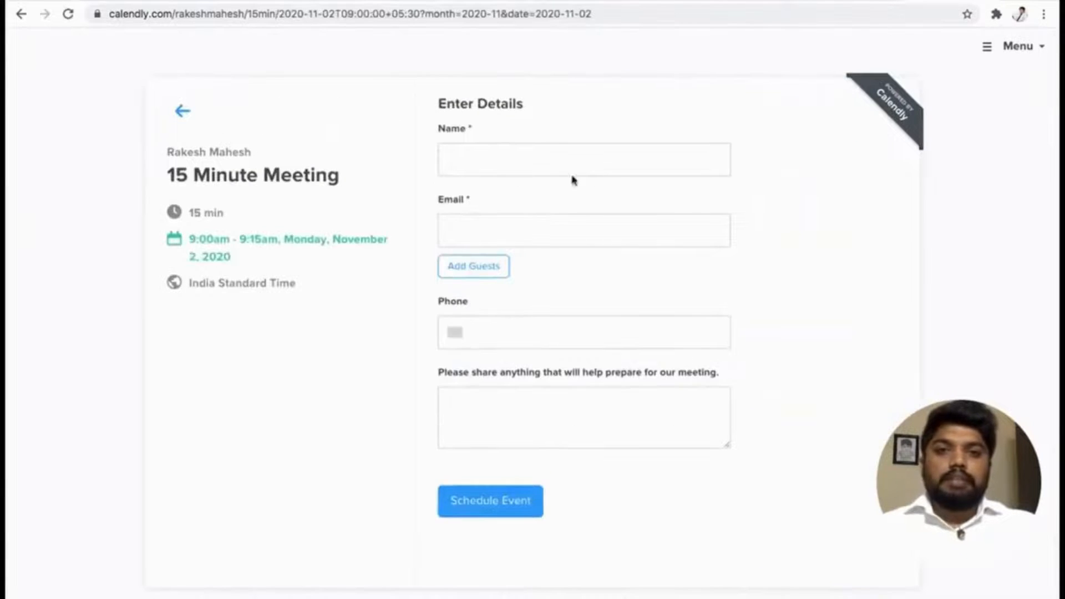
# Enter the invitee's full name in the booking form.
pyautogui.click(551, 160)
pyautogui.write('Ra')
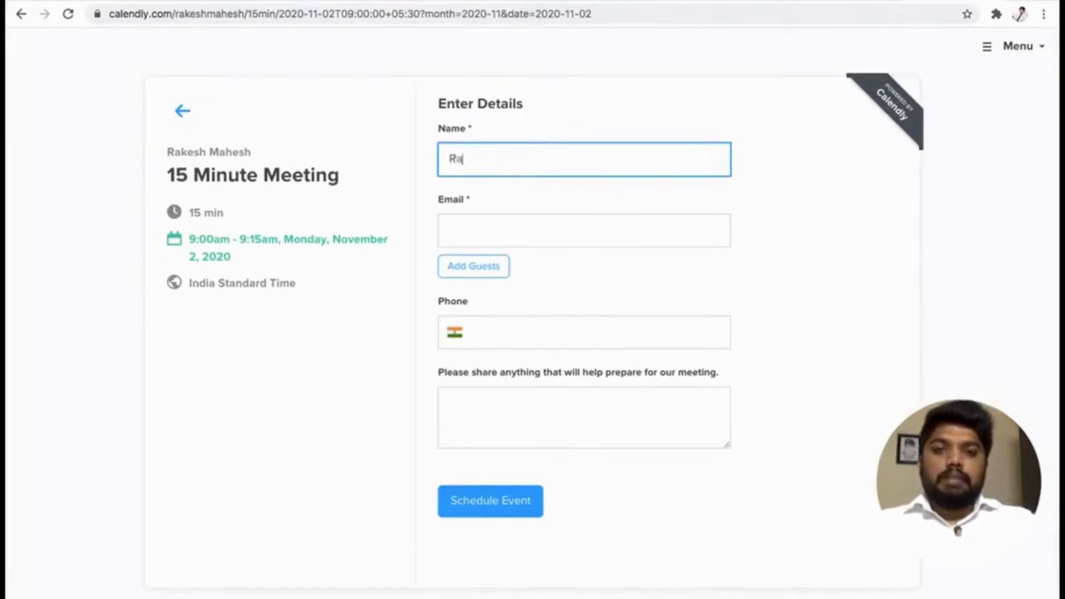
pyautogui.write('kesh')
pyautogui.press('Tab')
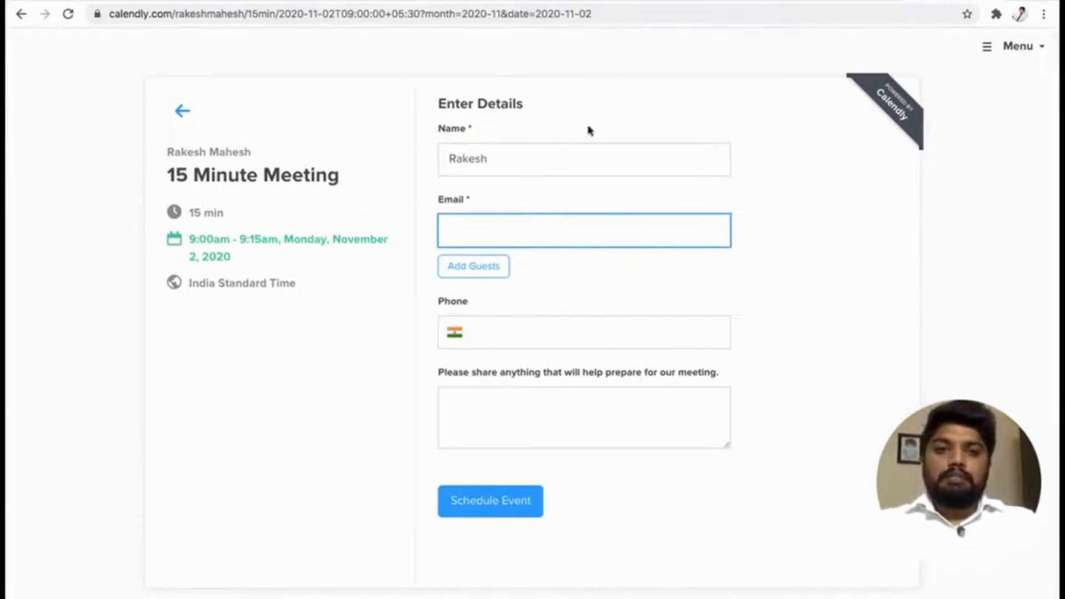
pyautogui.click(585, 163)
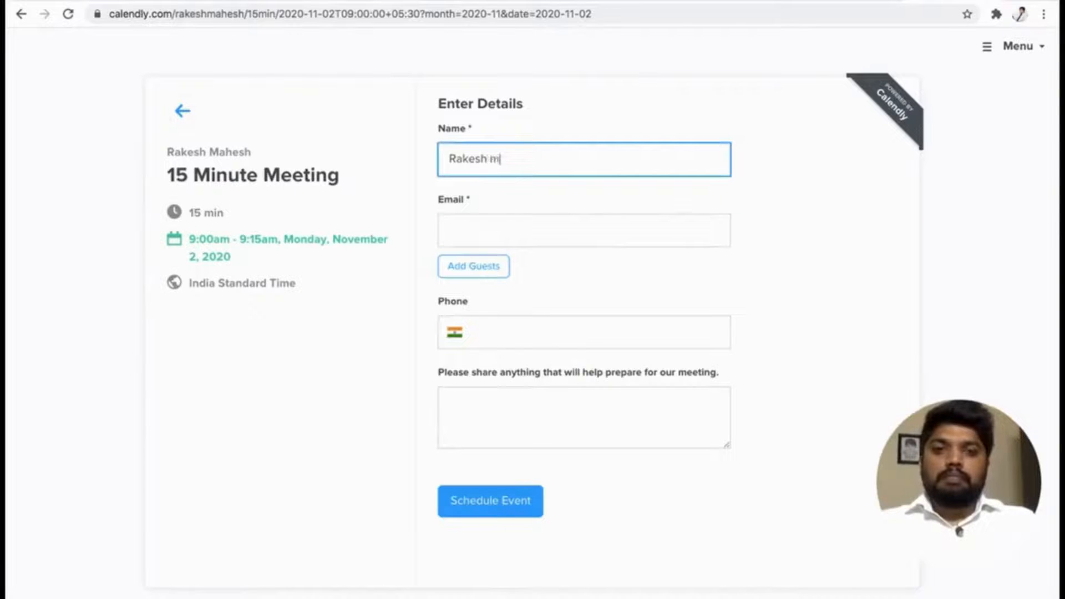
pyautogui.write('Mahesh')
pyautogui.press('Tab')
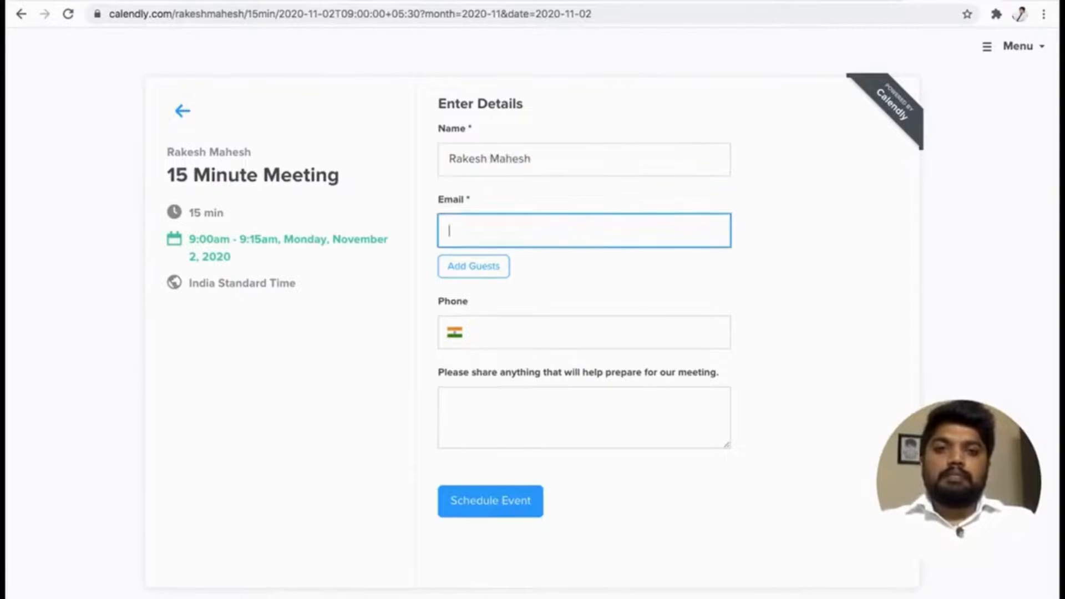
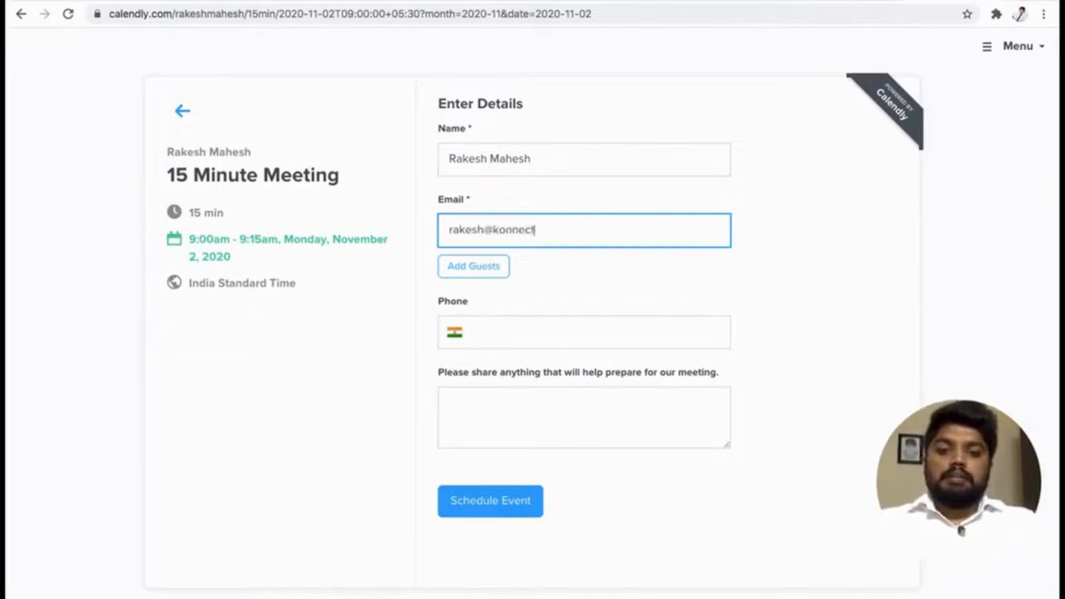
# Fill in the invitee's email address and phone number in the booking form.
pyautogui.press('Tab')
pyautogui.press('Tab')
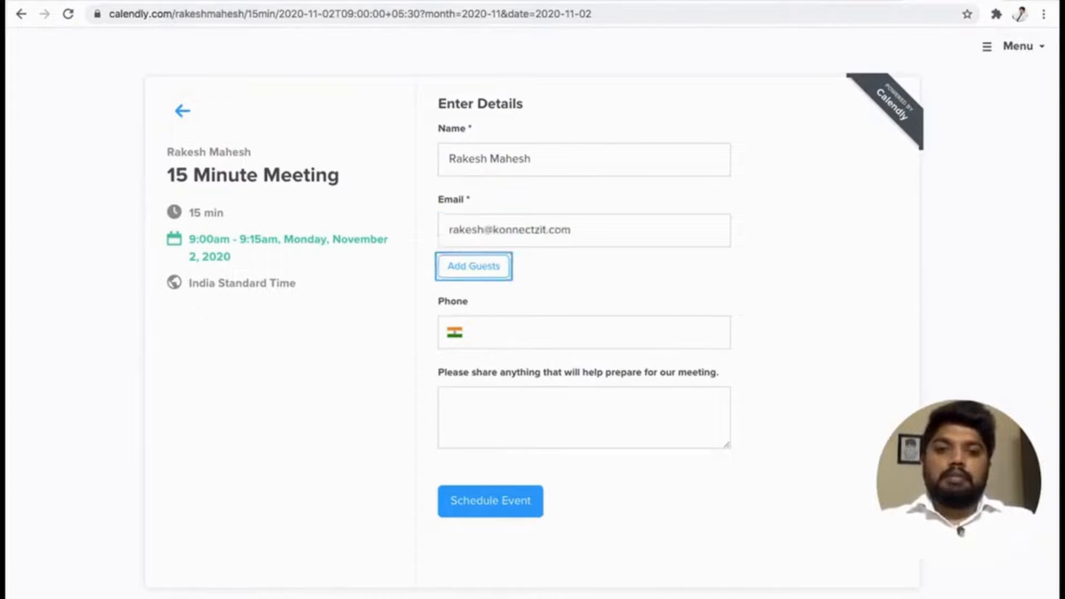
pyautogui.press('Tab')
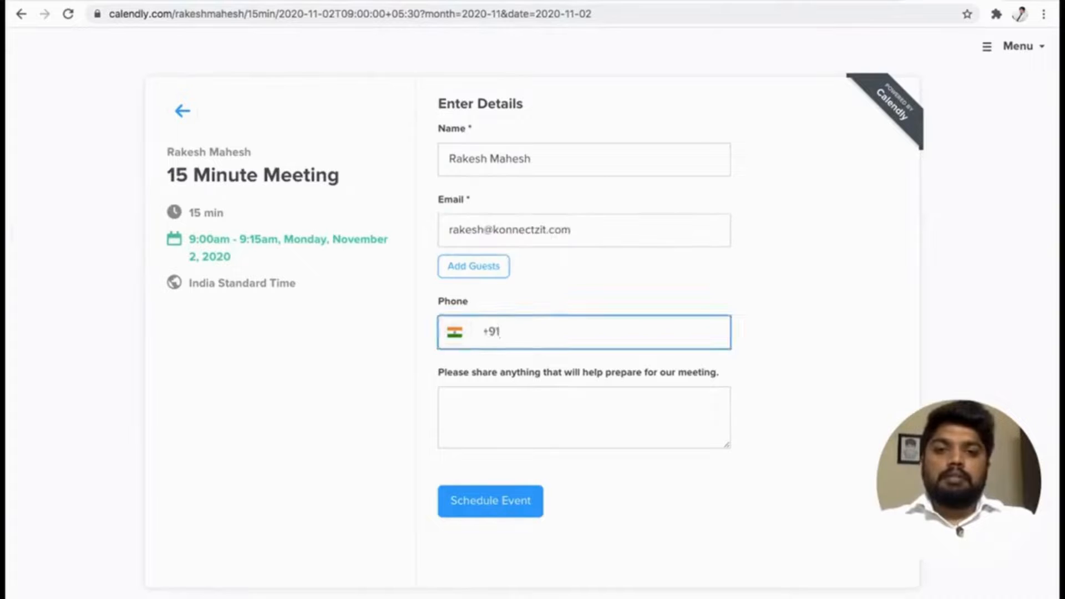
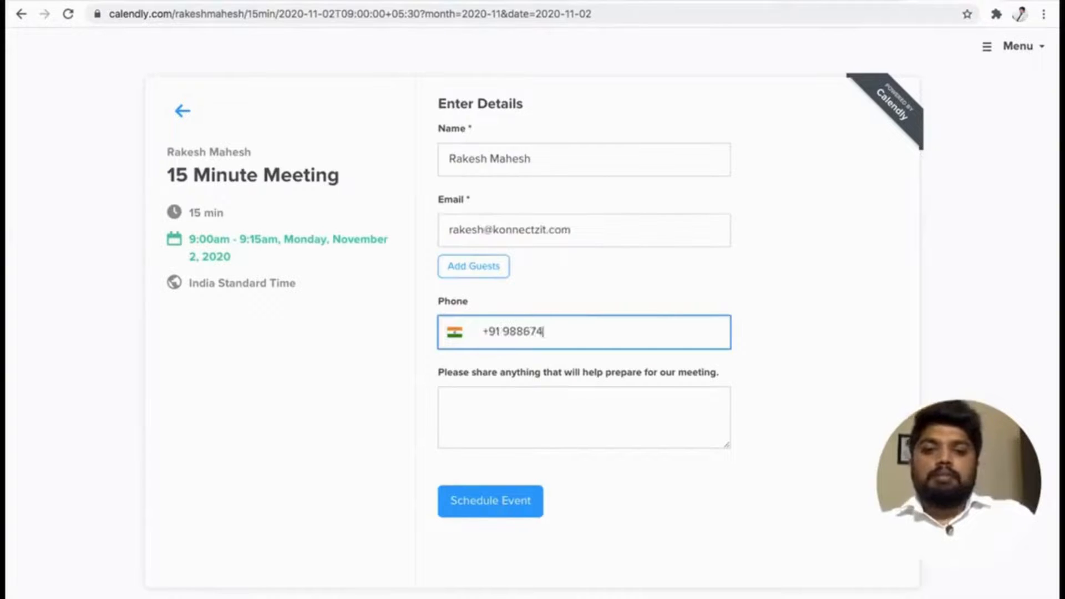
# Add "Konnectzit Demo" as the meeting preparation note and schedule the event.
pyautogui.click(546, 413)
pyautogui.write('Konnec')
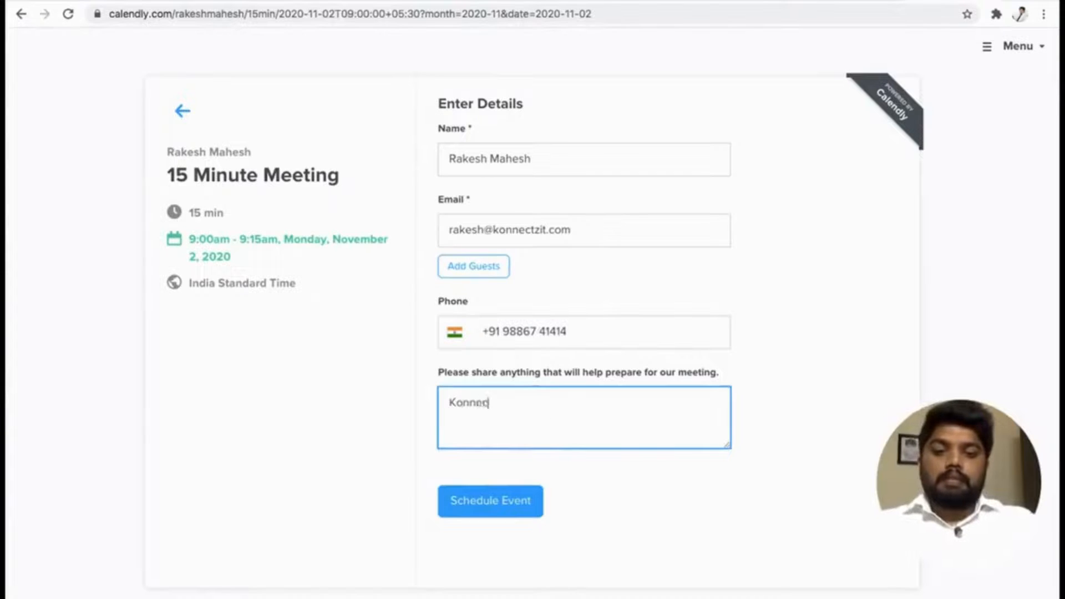
pyautogui.write('tzit Demo')
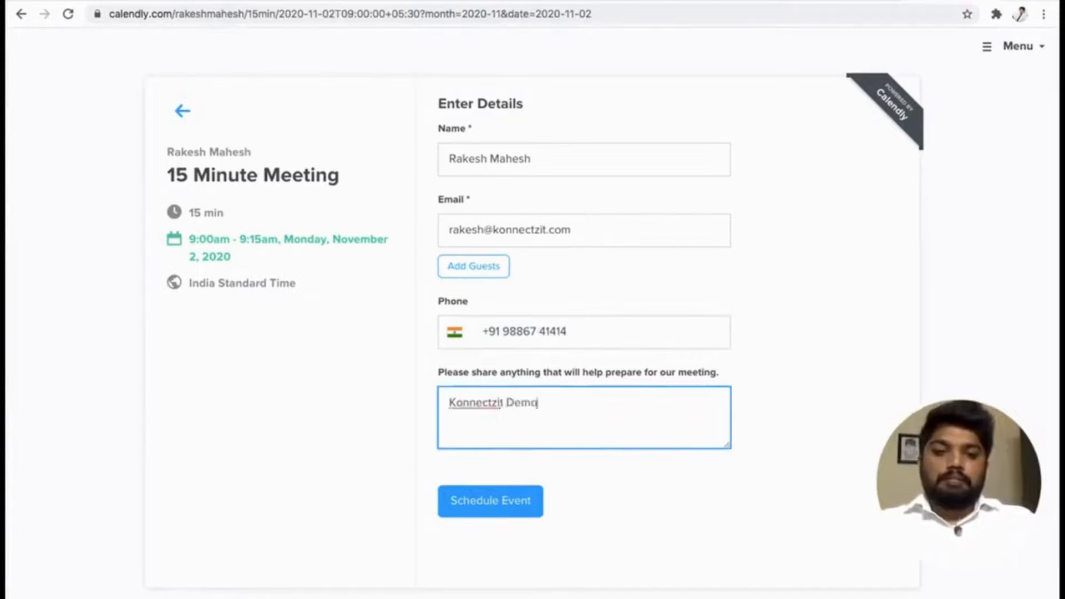
pyautogui.click(502, 514)
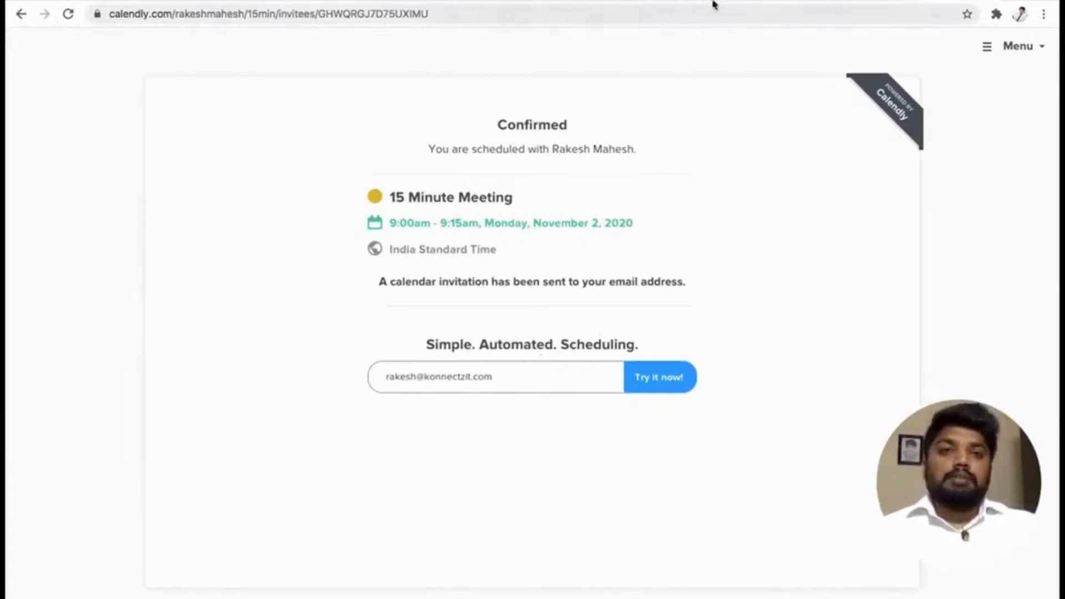
# Return to KonnectzIT and review the Calendly workflow's description, from its invitee trigger through the Hubspot, Bitly and Gmail actions.
pyautogui.click(684, 1)
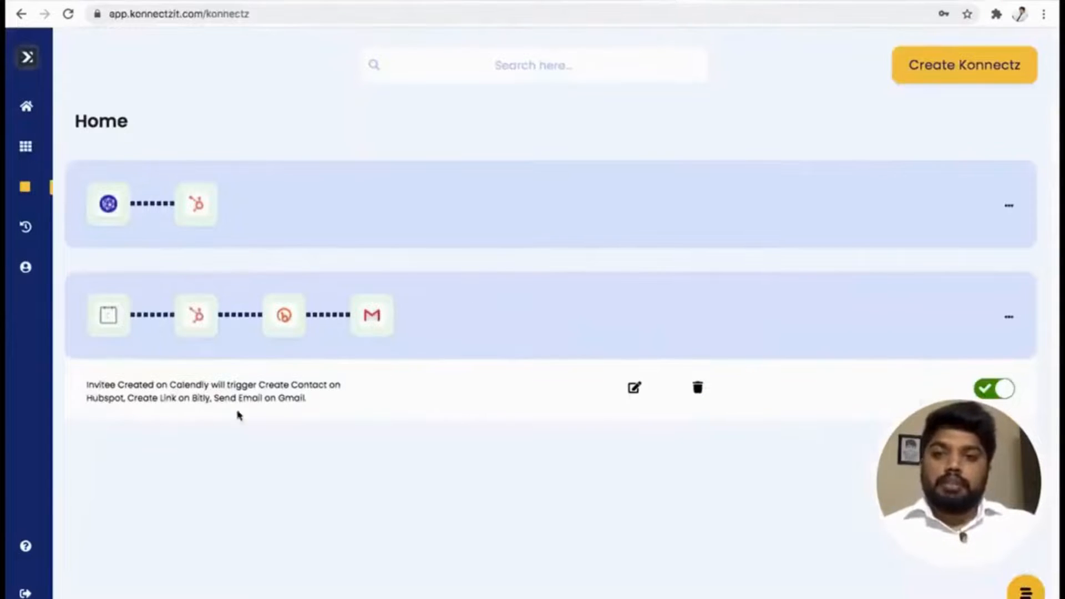
pyautogui.moveTo(86, 384); pyautogui.dragTo(191, 384)
pyautogui.click(268, 386)
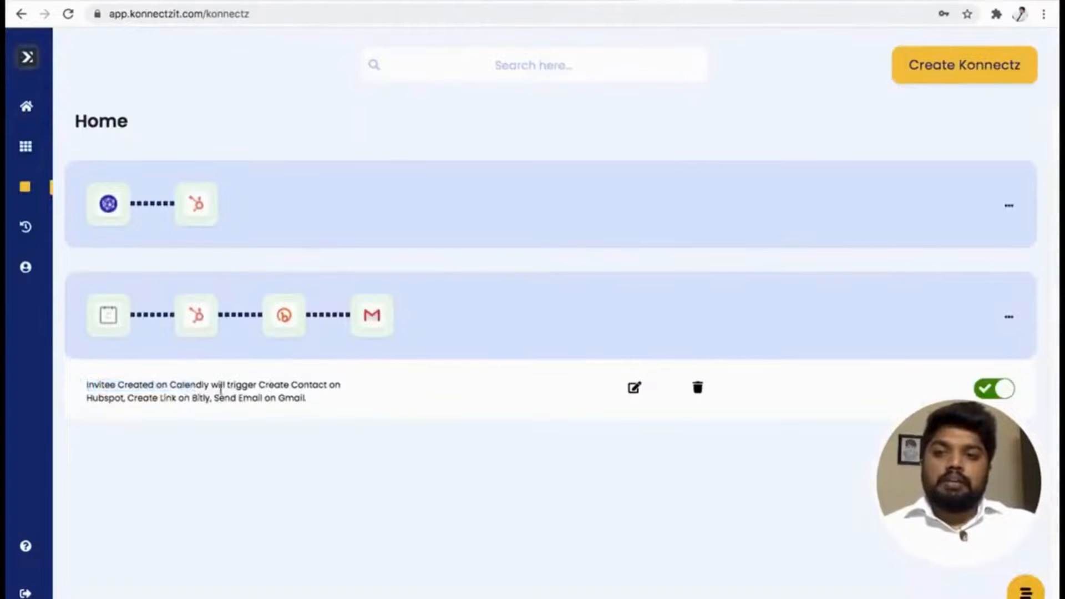
pyautogui.doubleClick(189, 385)
pyautogui.moveTo(258, 385); pyautogui.dragTo(337, 404)
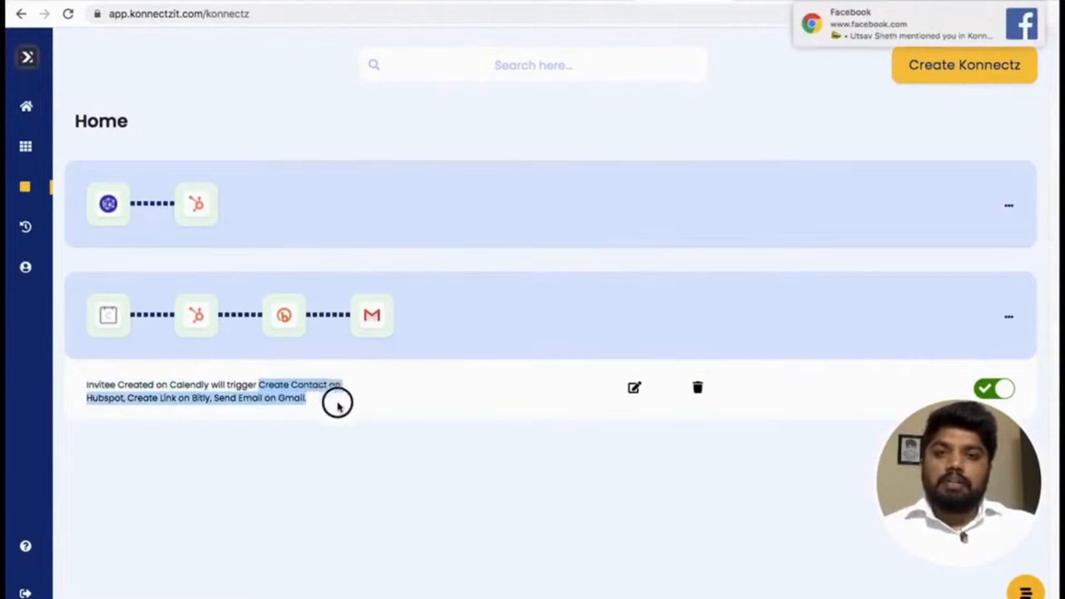
pyautogui.doubleClick(118, 398)
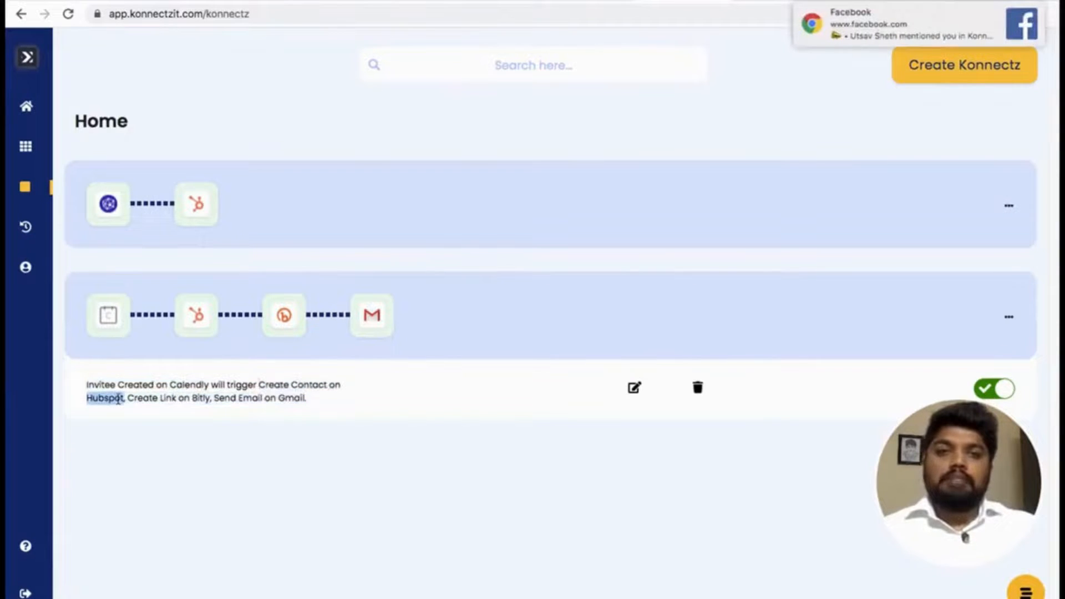
pyautogui.click(169, 399)
pyautogui.moveTo(164, 399); pyautogui.dragTo(211, 400)
pyautogui.click(234, 400)
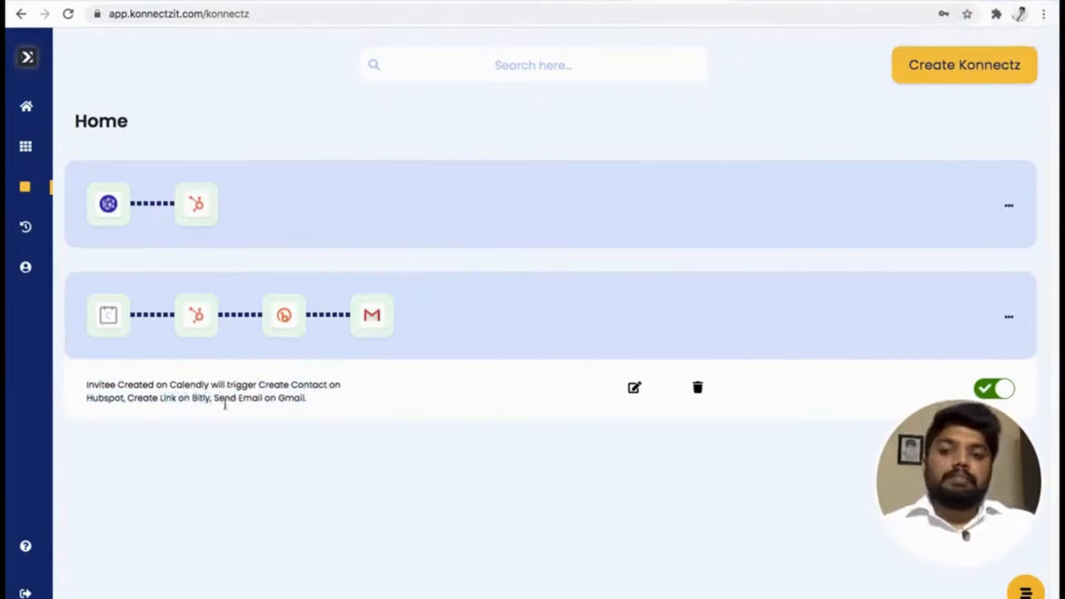
pyautogui.moveTo(222, 397); pyautogui.dragTo(294, 399)
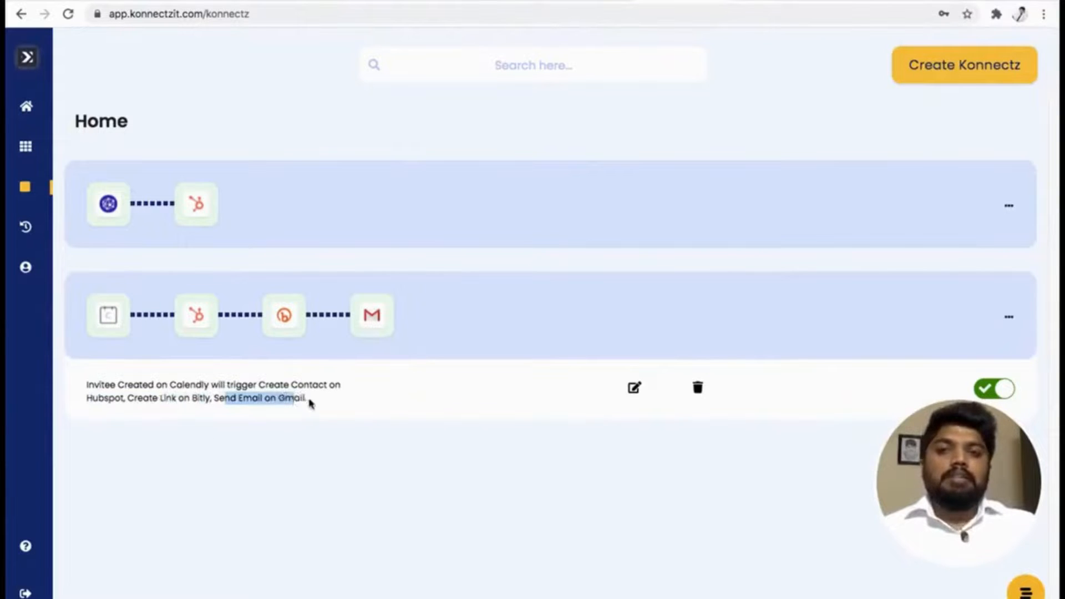
# Switch to Zoho Mail to check the inbox for the workflow's email, and return to the KonnectzIT Konnectz list.
pyautogui.click(244, 0)
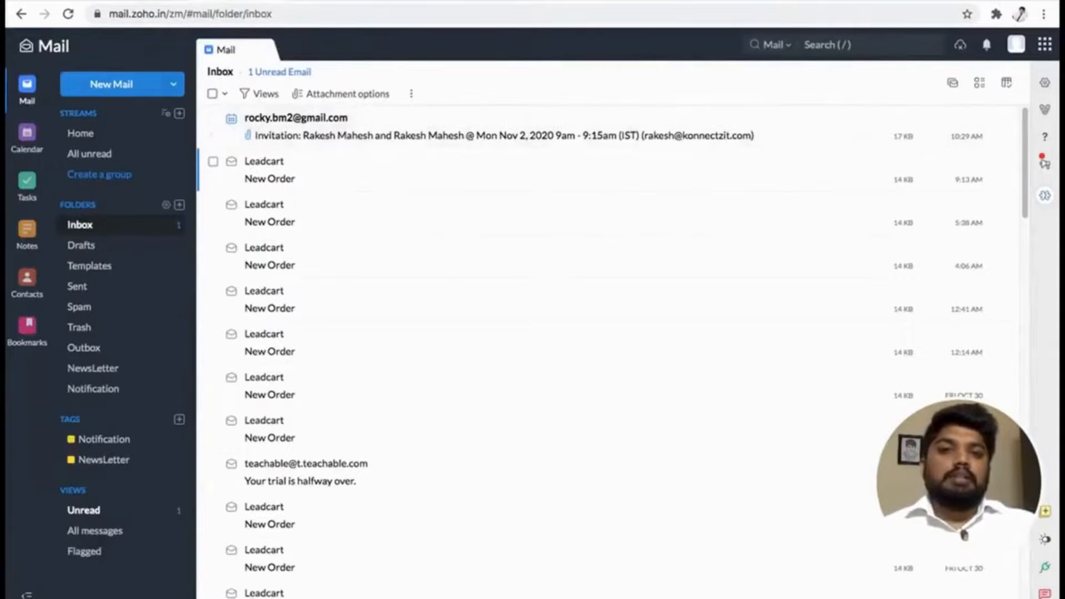
pyautogui.click(637, 1)
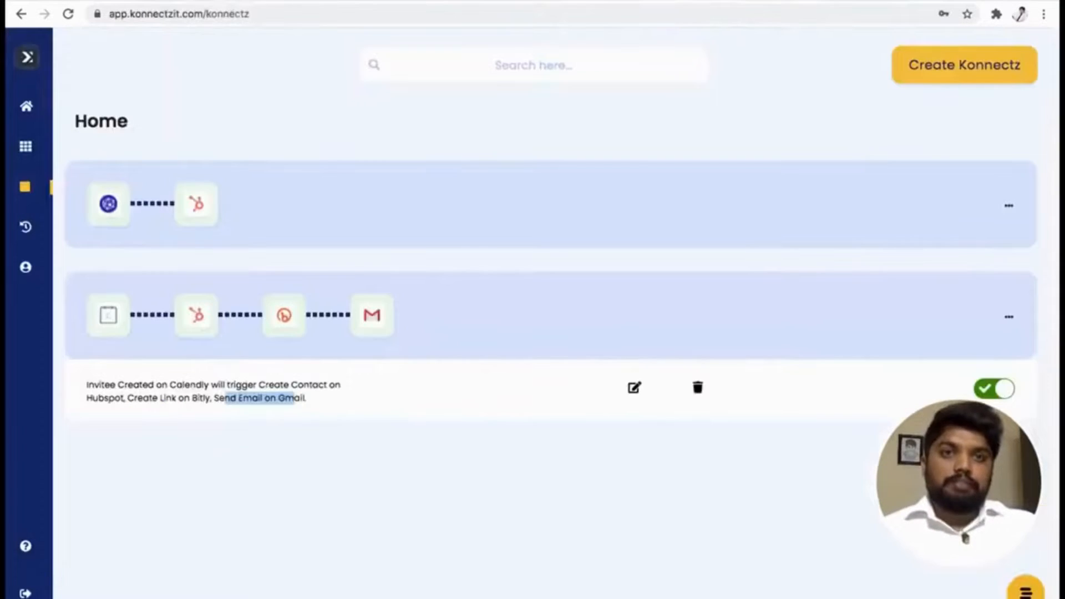
pyautogui.click(462, 375)
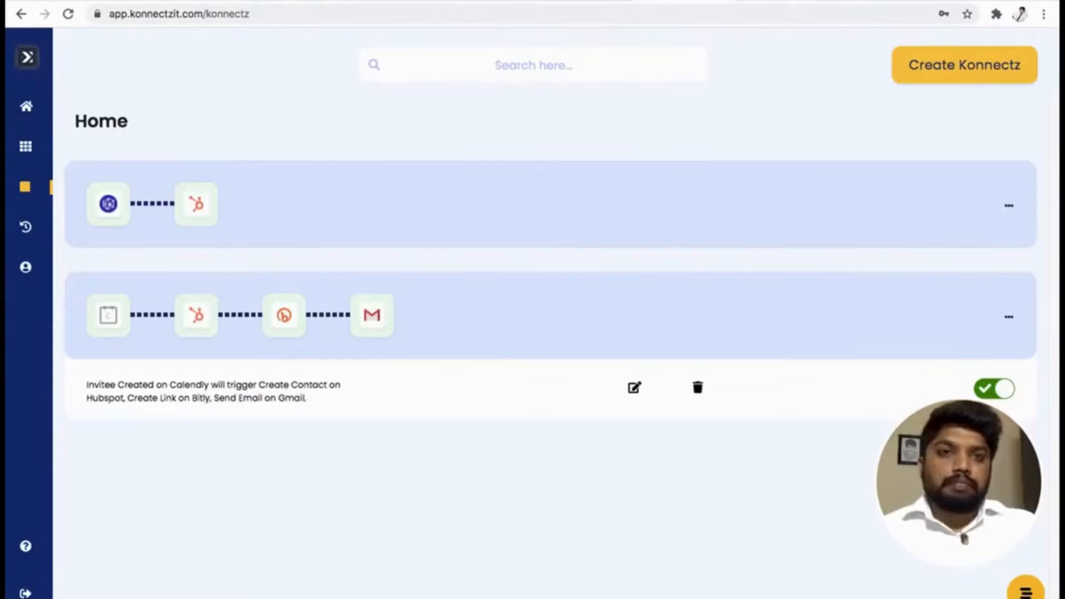
# Switch to Hubspot and reload the contacts list to check for the new contact, dismissing the Facebook notification.
pyautogui.click(748, 1)
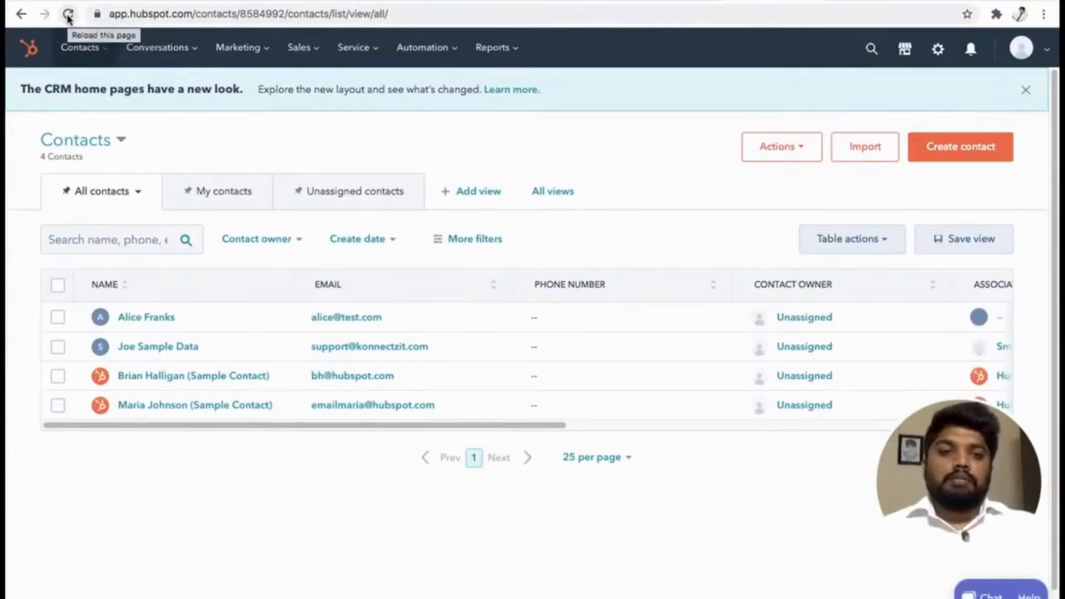
pyautogui.click(67, 15)
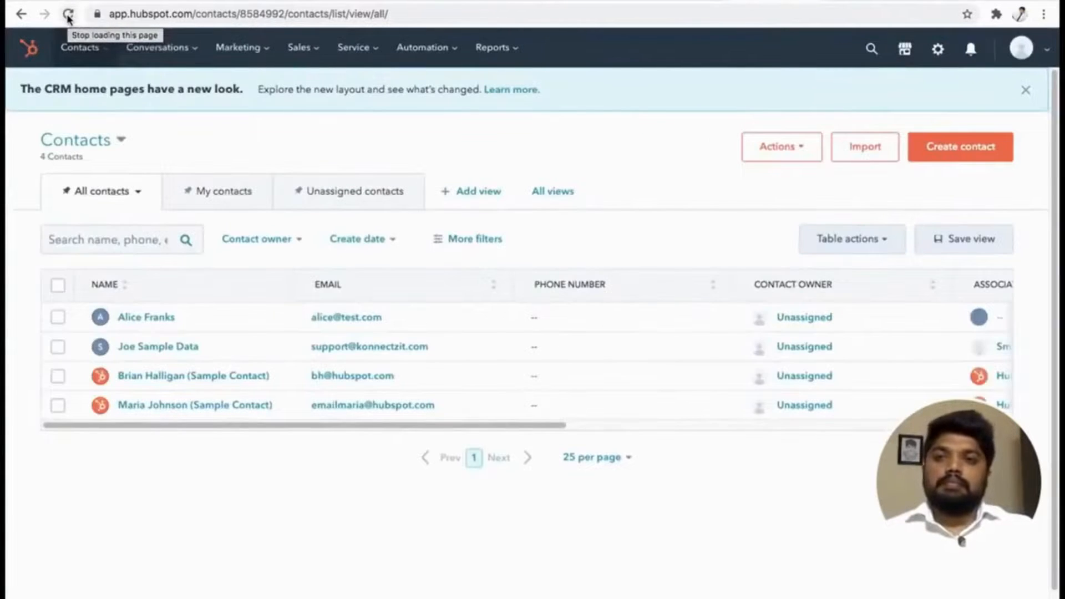
pyautogui.click(68, 16)
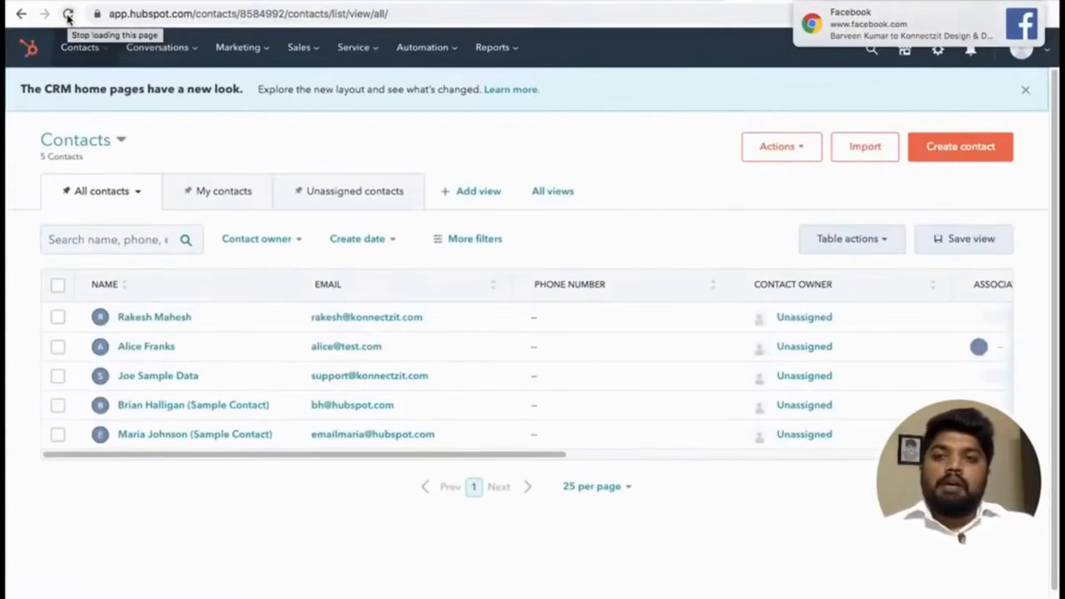
pyautogui.click(1017, 12)
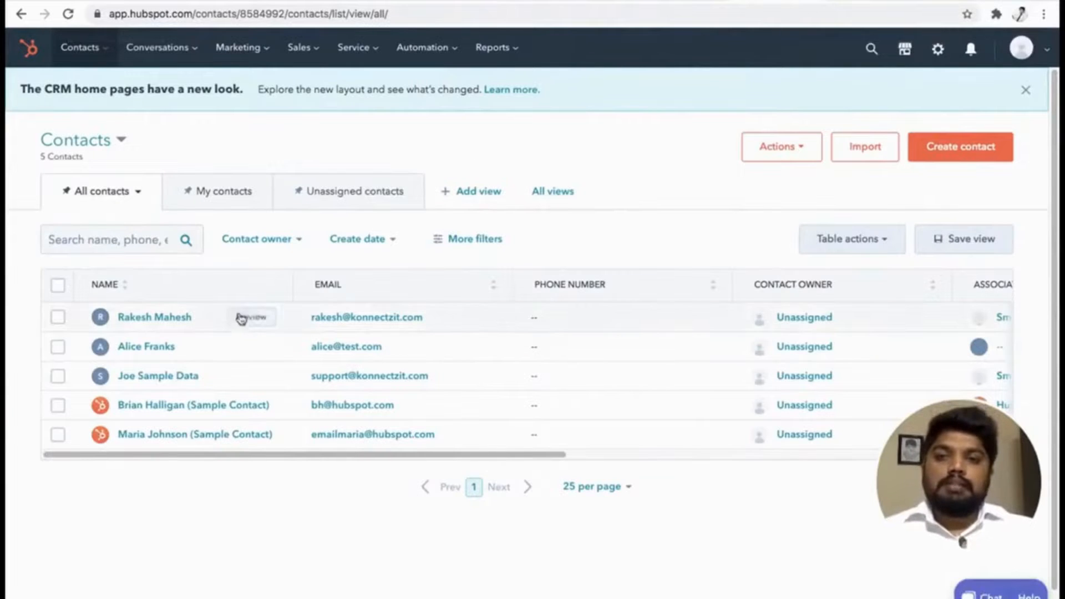
# Preview the newly added contact in Hubspot and review its name, company and contact details.
pyautogui.click(252, 318)
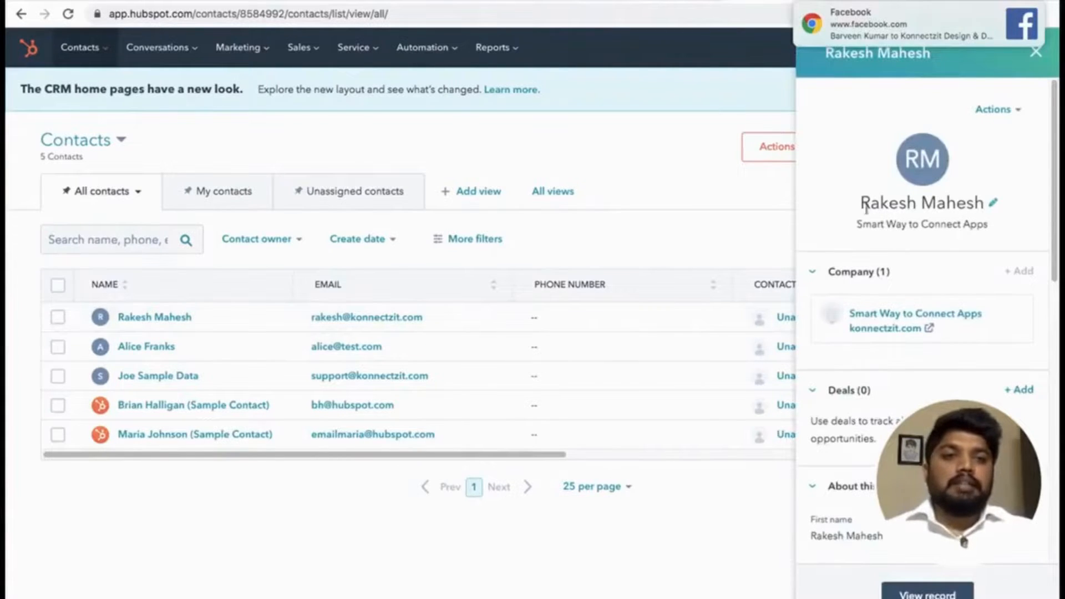
pyautogui.moveTo(861, 203); pyautogui.dragTo(985, 201)
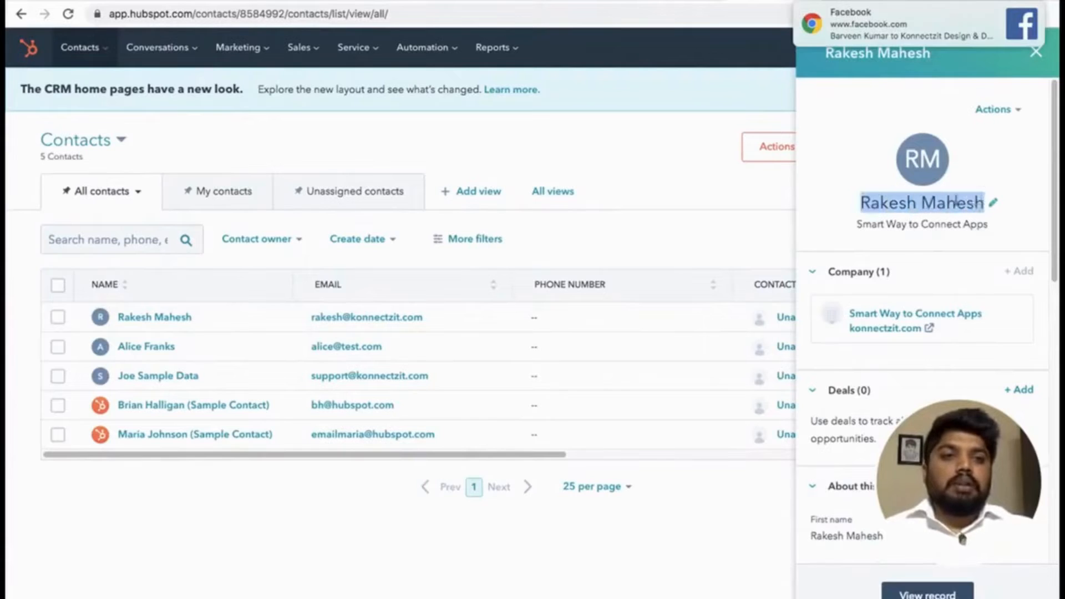
pyautogui.scroll(-5, 898, 252)
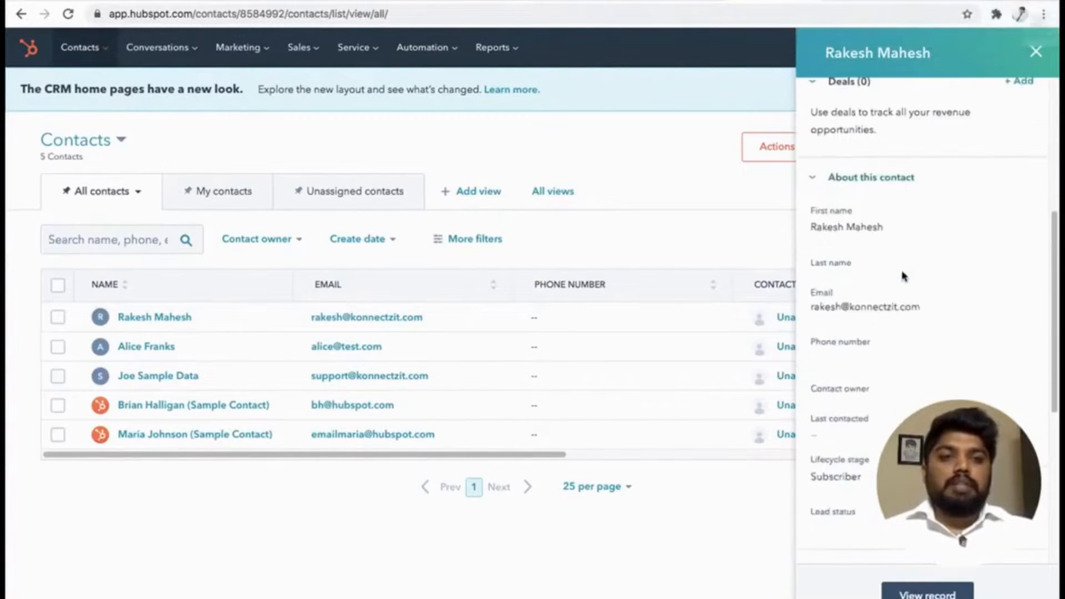
pyautogui.scroll(5, 873, 247)
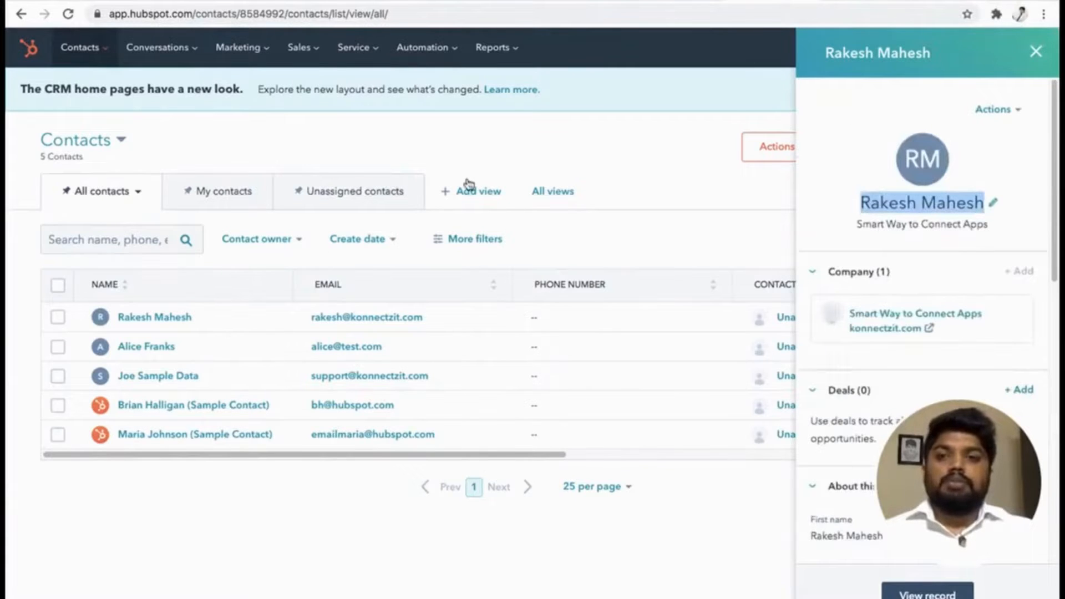
# Switch to Zoho Mail and open both "KonnectzIT Demo Requset" emails, reviewing the greeting and event details.
pyautogui.click(669, 2)
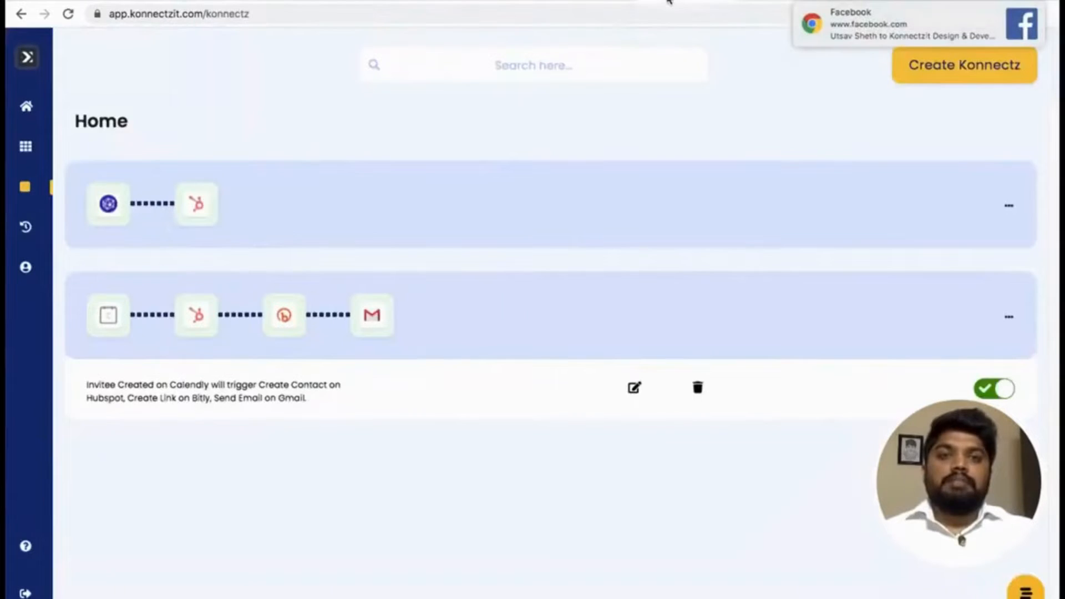
pyautogui.click(626, 1)
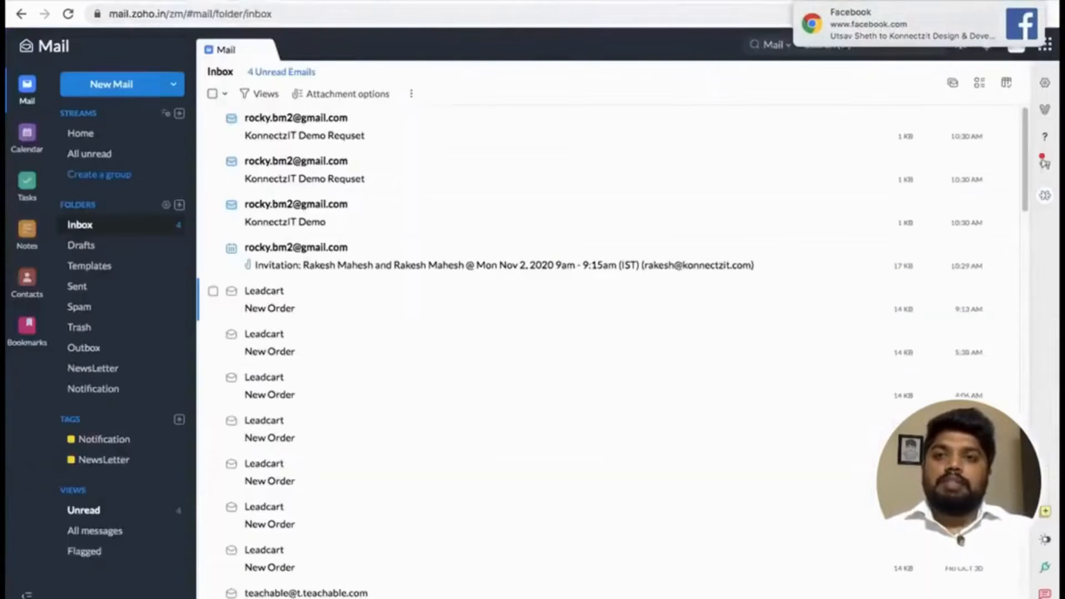
pyautogui.click(360, 131)
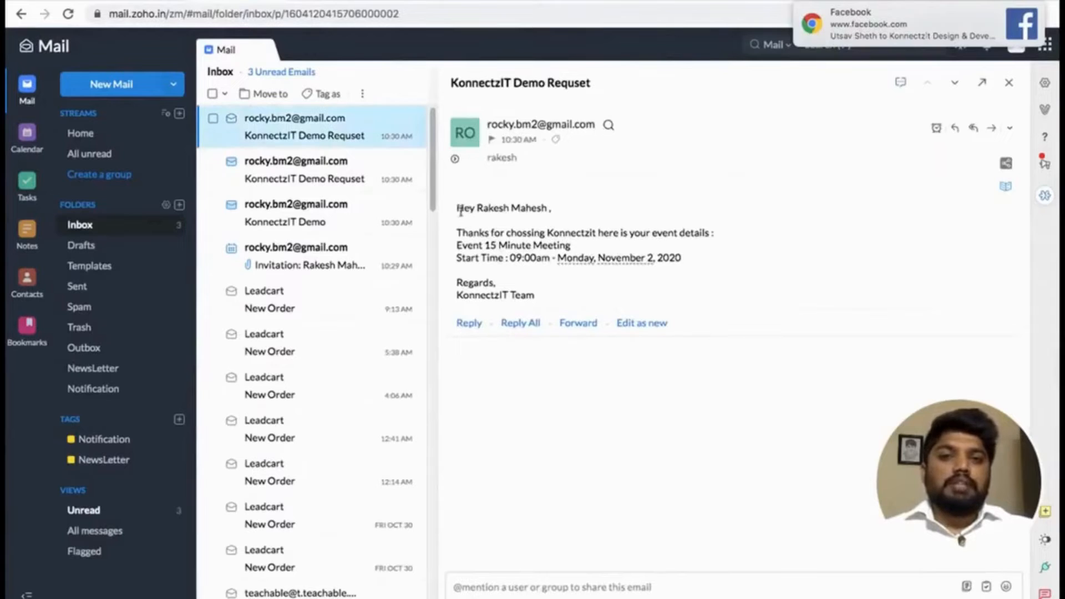
pyautogui.moveTo(460, 211); pyautogui.dragTo(557, 210)
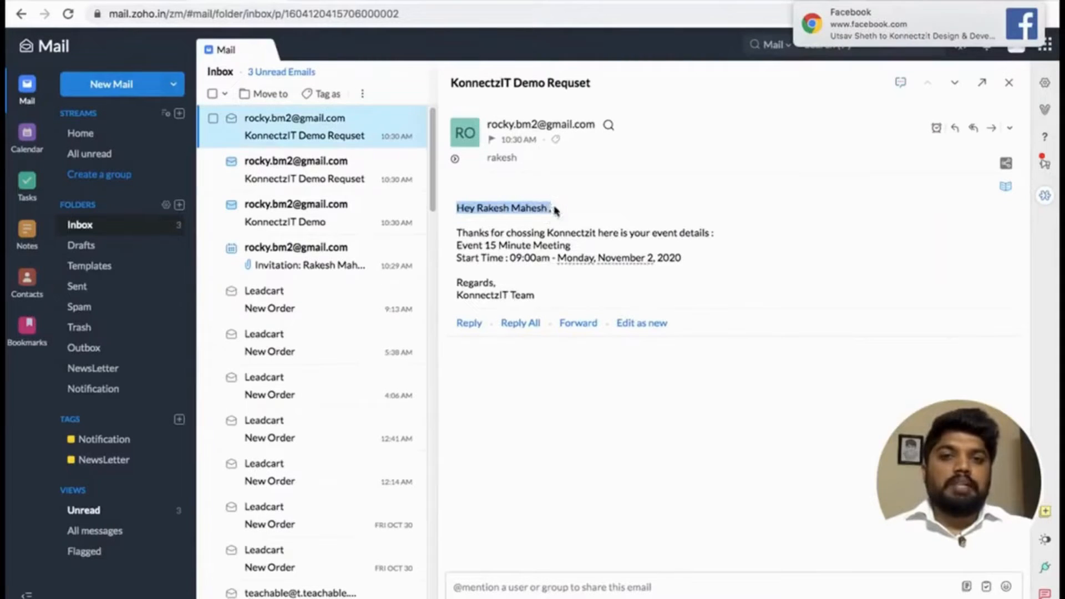
pyautogui.click(508, 256)
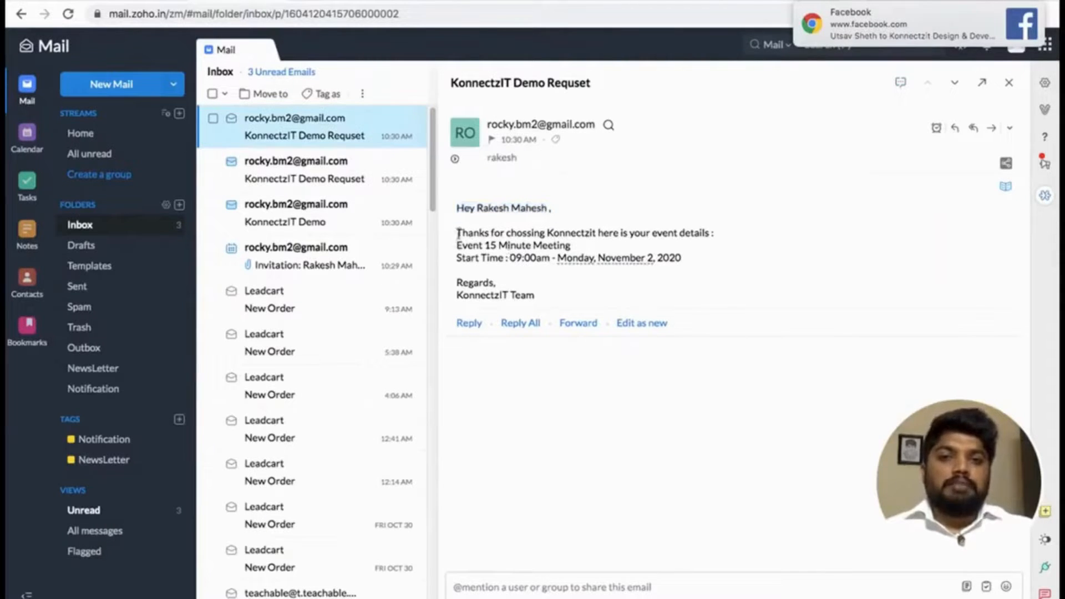
pyautogui.moveTo(458, 232); pyautogui.dragTo(589, 251)
pyautogui.click(590, 251)
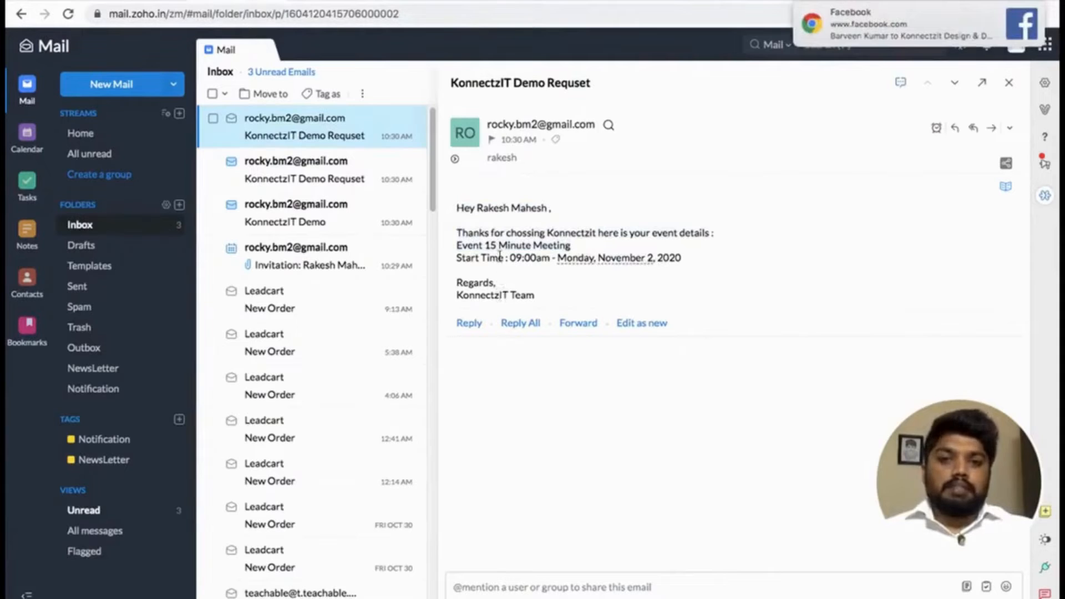
pyautogui.click(328, 178)
pyautogui.click(309, 135)
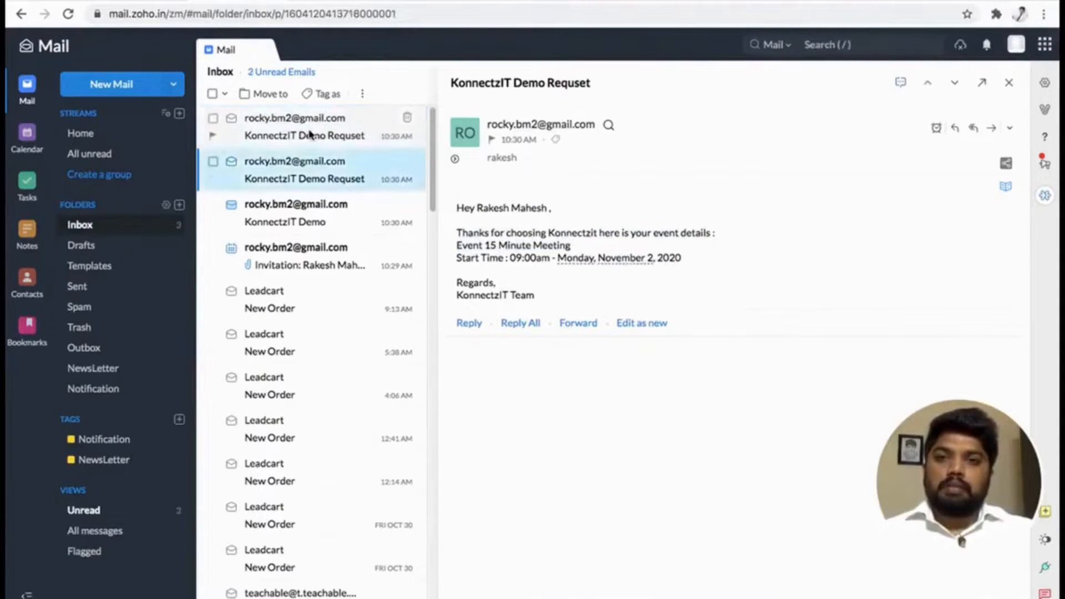
# Open the "KonnectzIT Demo" email, review its greeting and event details, and test its Bitly ebook link.
pyautogui.click(318, 221)
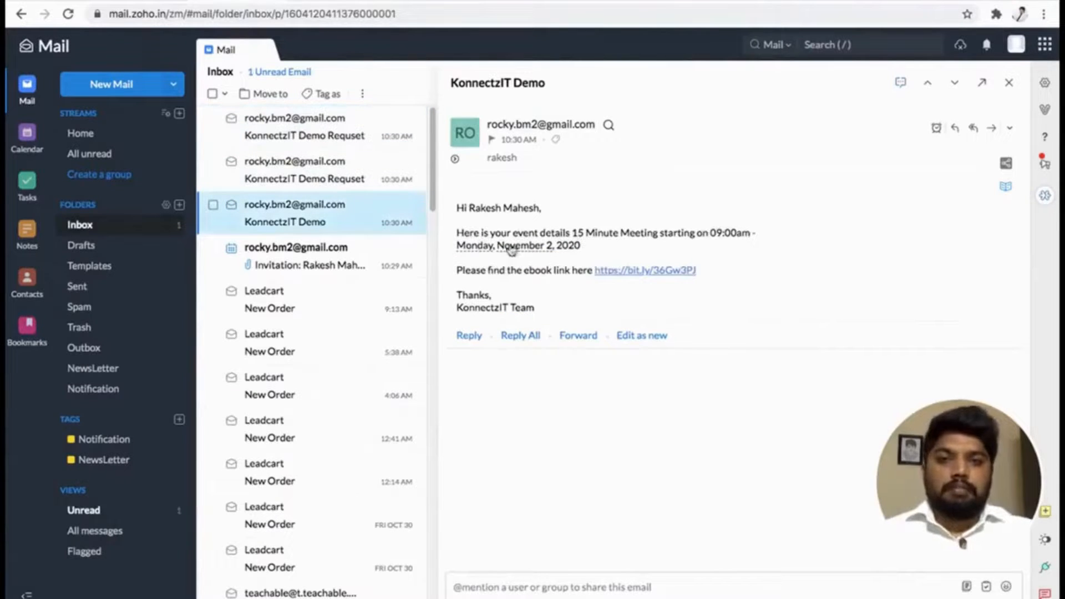
pyautogui.moveTo(458, 207); pyautogui.dragTo(549, 207)
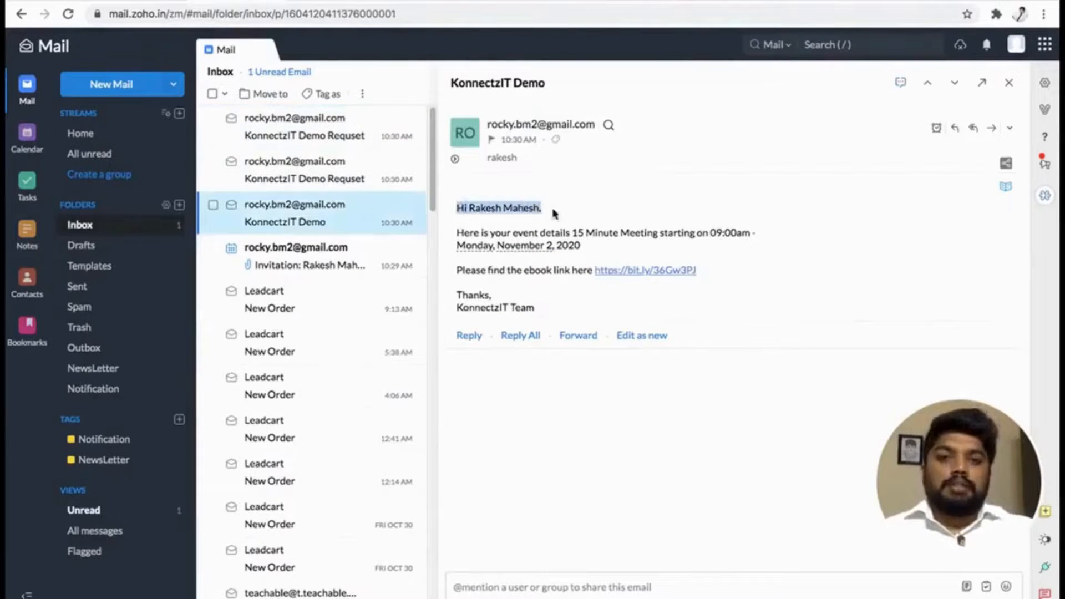
pyautogui.moveTo(458, 232); pyautogui.dragTo(629, 233)
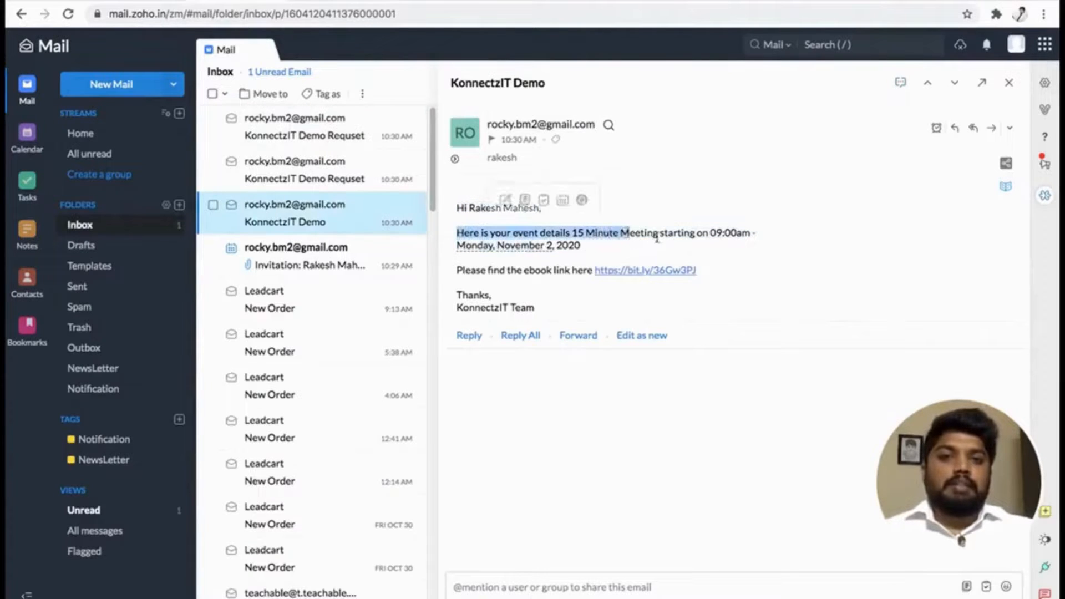
pyautogui.click(613, 256)
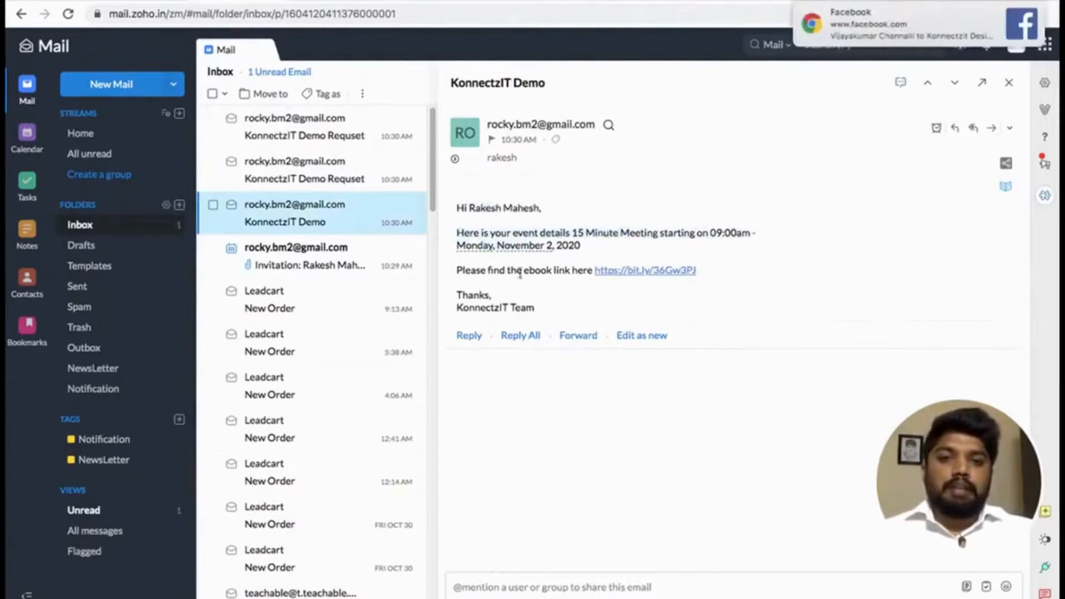
pyautogui.click(624, 271)
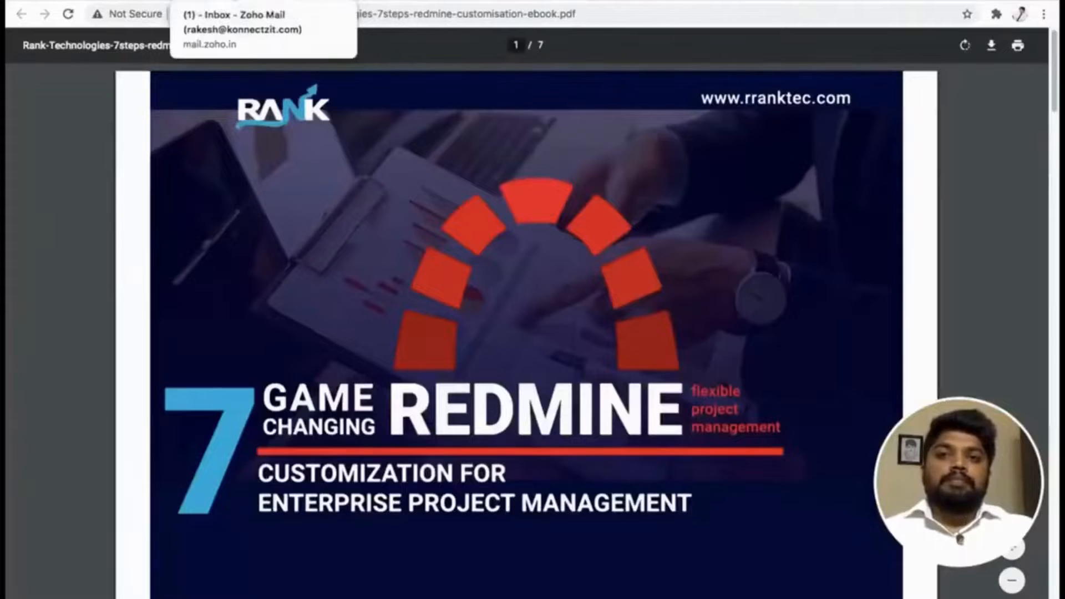
pyautogui.click(221, 2)
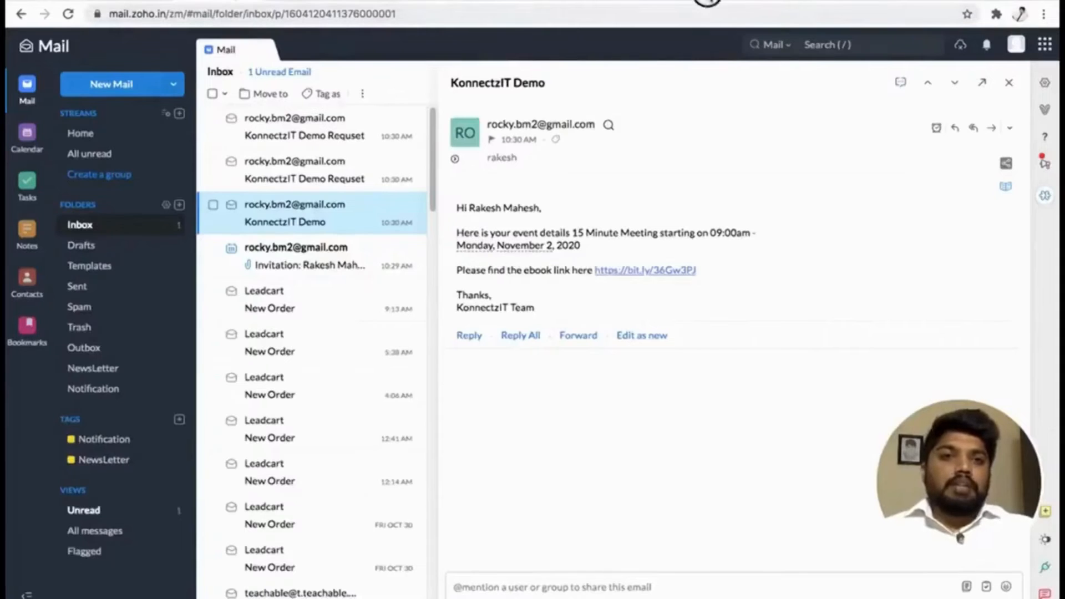
# Return to KonnectzIT, open the task history and reload it, dismissing the Facebook notifications.
pyautogui.click(707, 2)
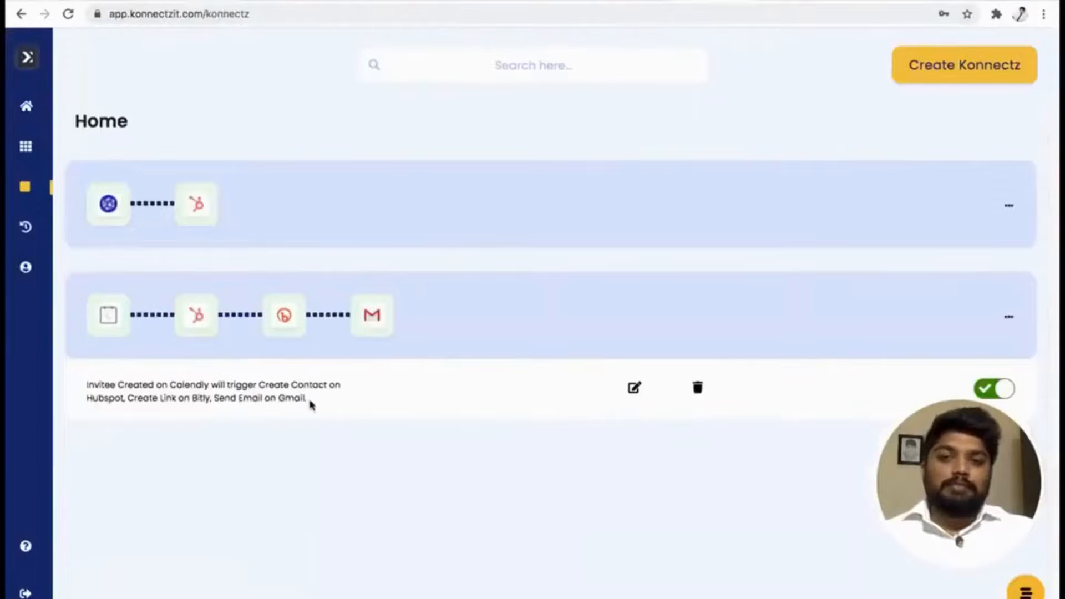
pyautogui.click(66, 228)
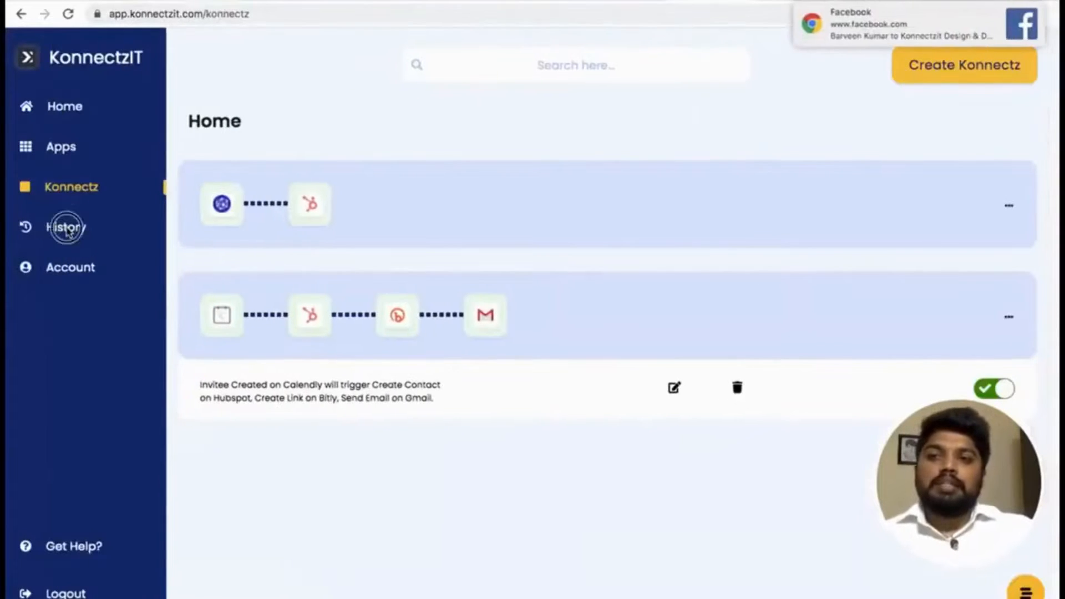
pyautogui.click(1019, 12)
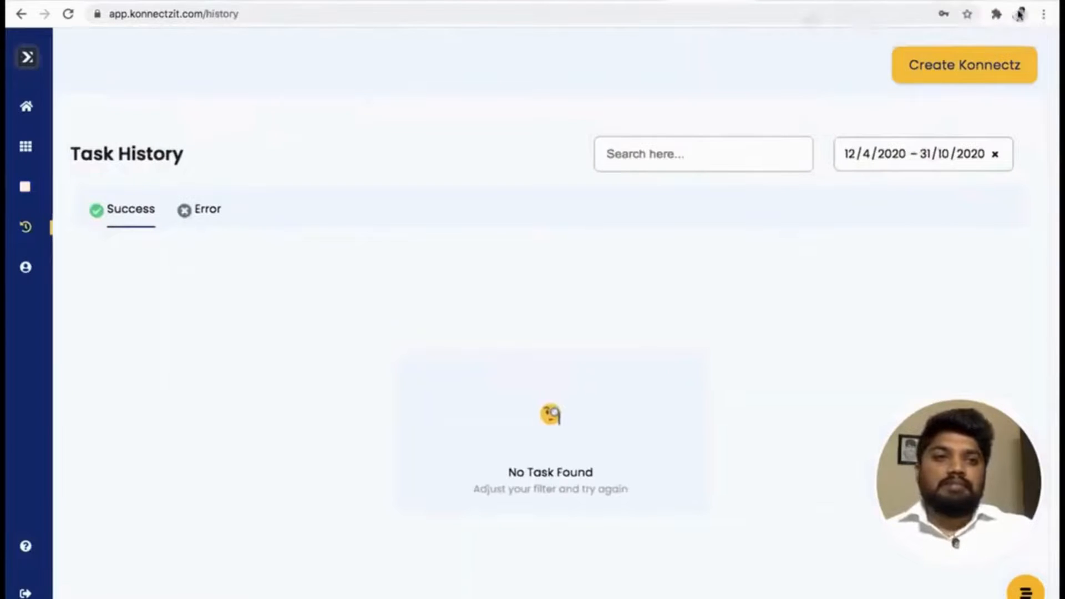
pyautogui.moveTo(907, 26)
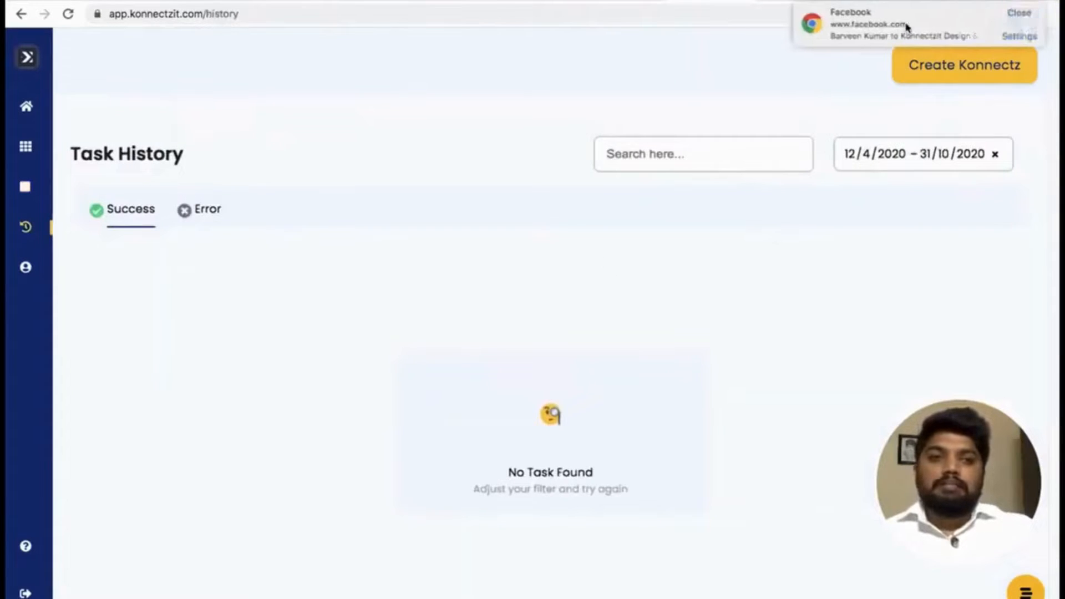
pyautogui.click(1019, 12)
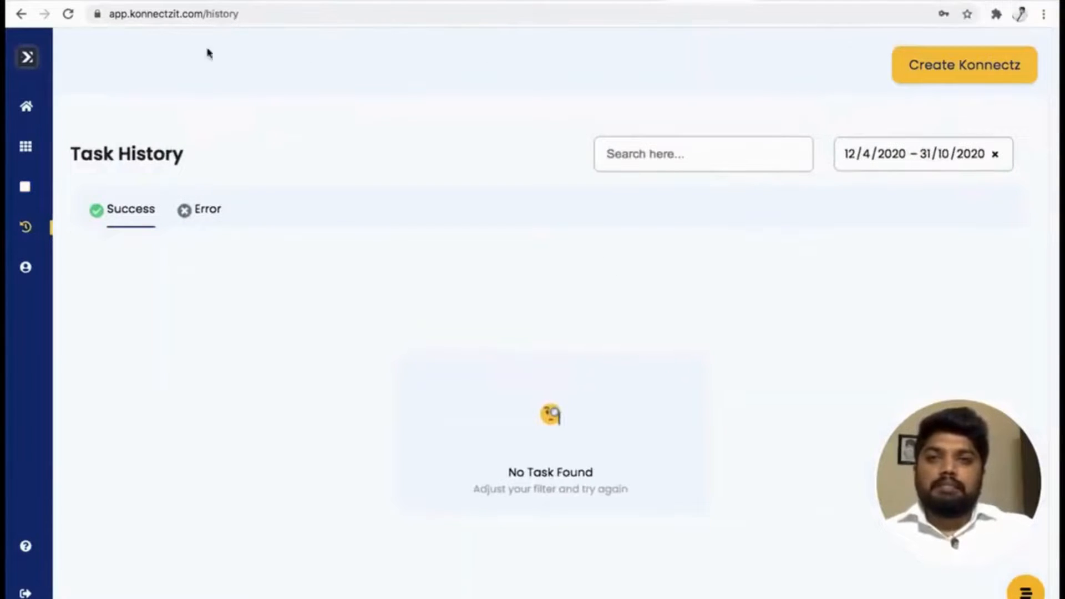
pyautogui.click(68, 14)
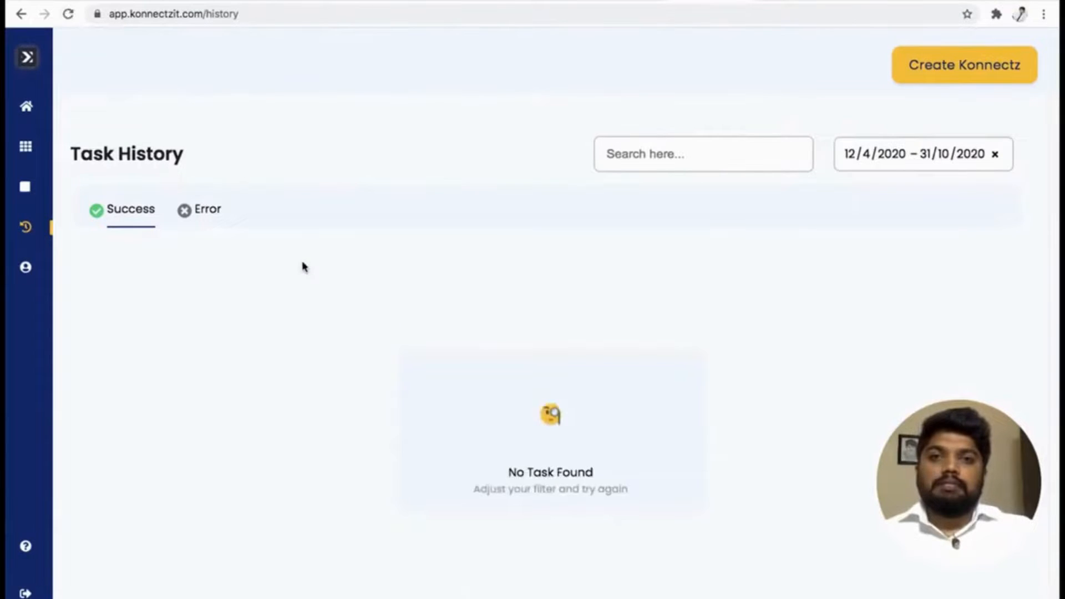
# Check the Error and Success lists of the task history and reload the page once more.
pyautogui.click(207, 210)
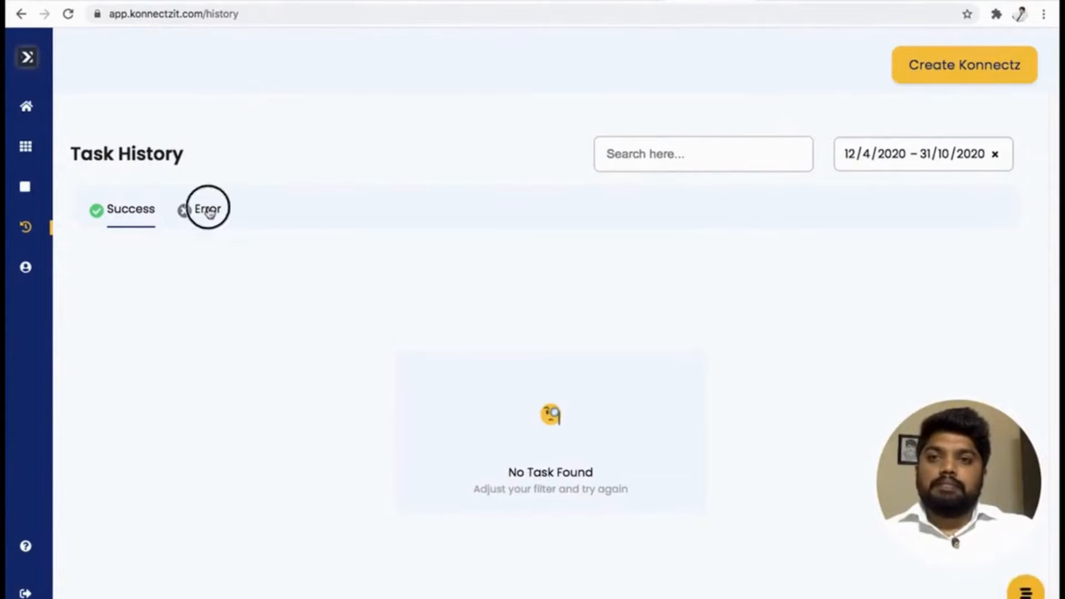
pyautogui.click(139, 217)
pyautogui.click(48, 225)
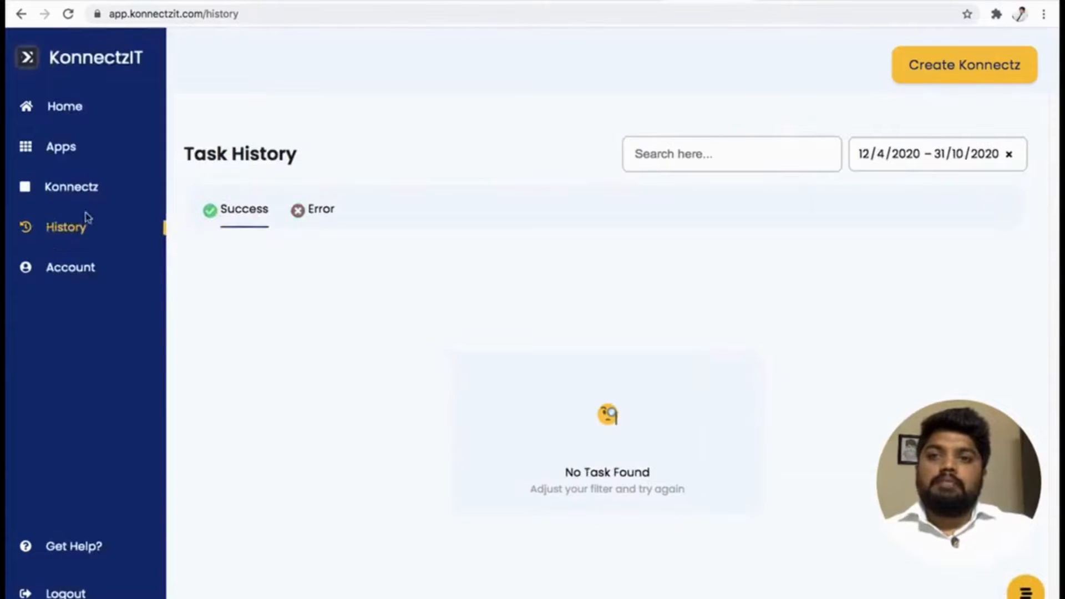
pyautogui.click(70, 14)
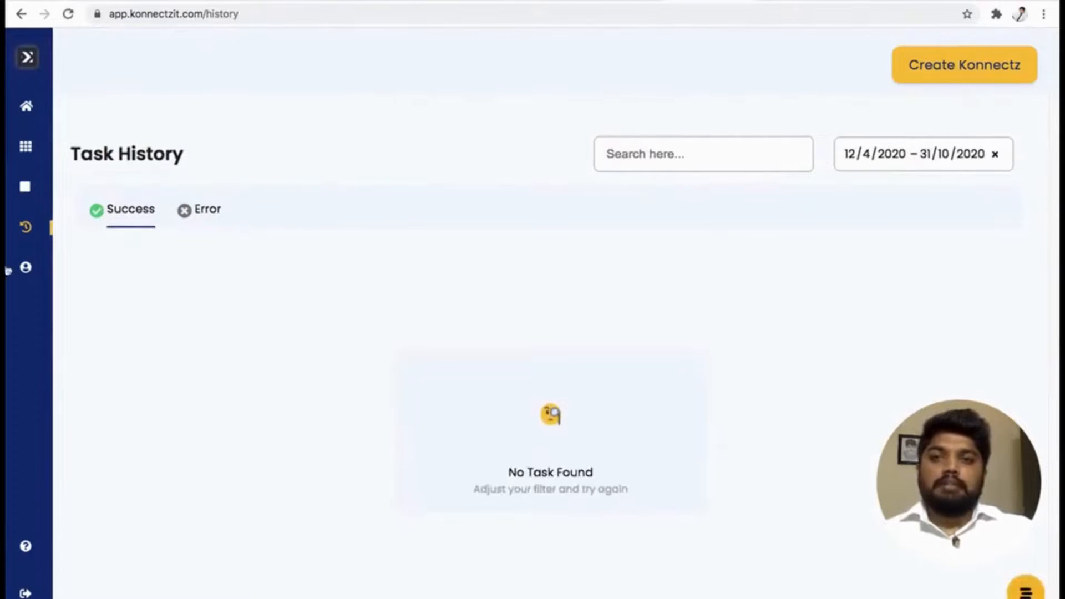
# View the list of created Konnectz and open the account profile settings.
pyautogui.moveTo(81, 228)
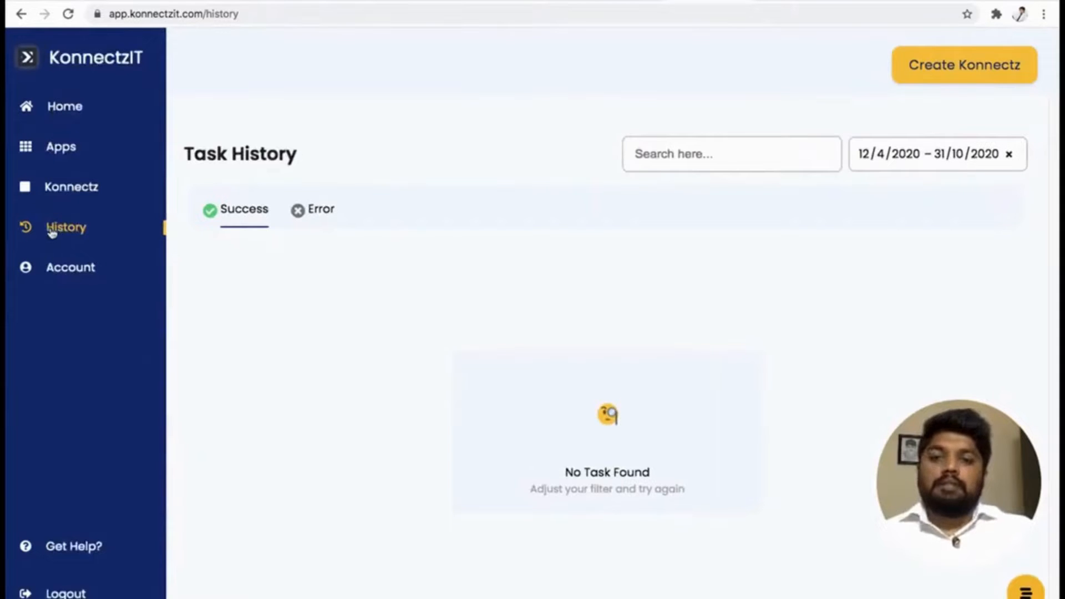
pyautogui.click(74, 198)
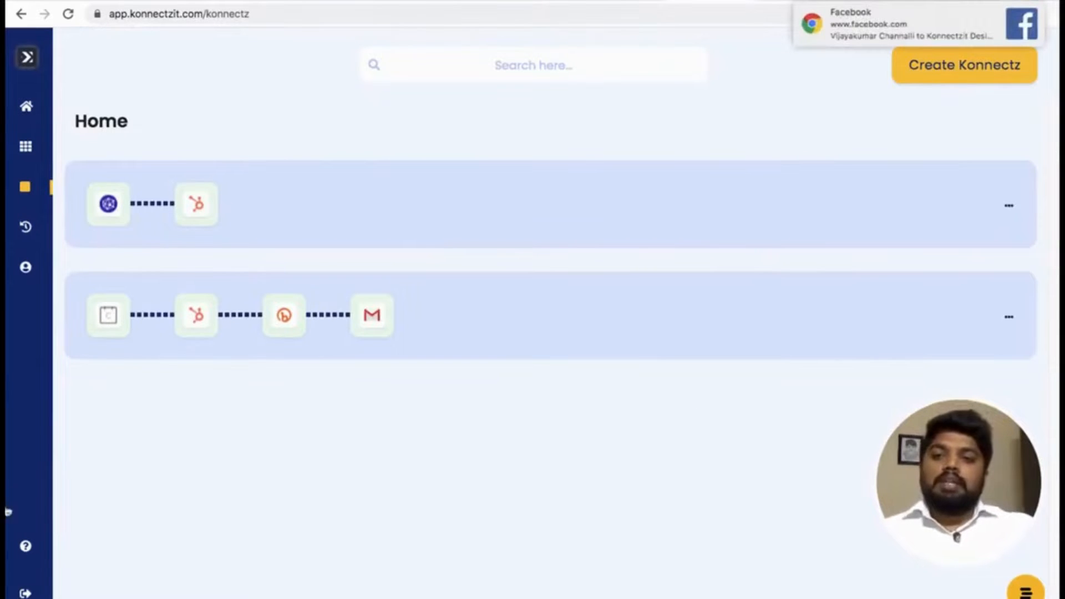
pyautogui.moveTo(14, 492)
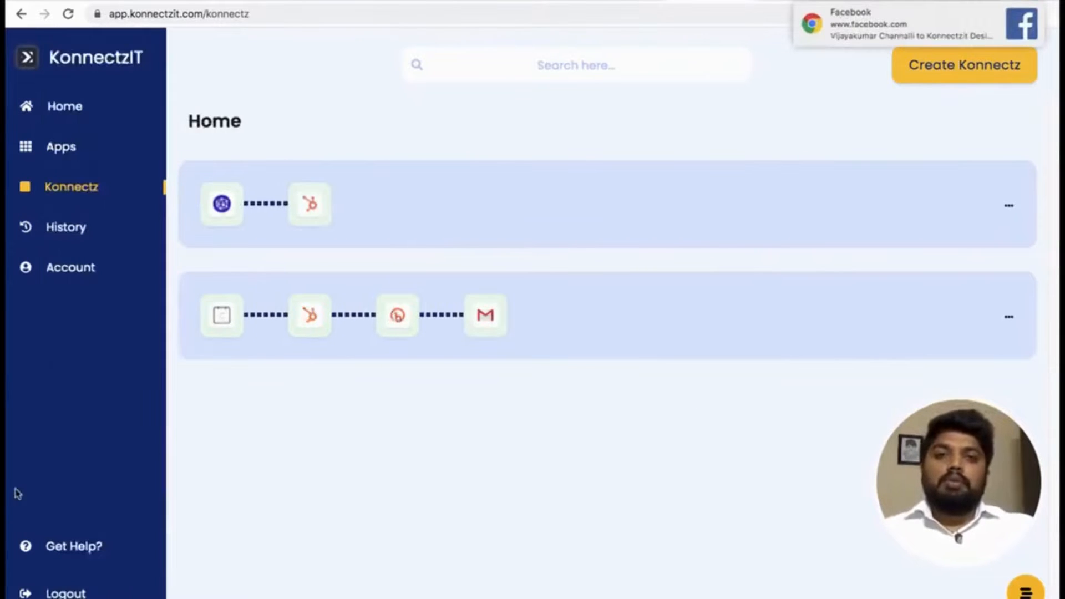
pyautogui.click(62, 275)
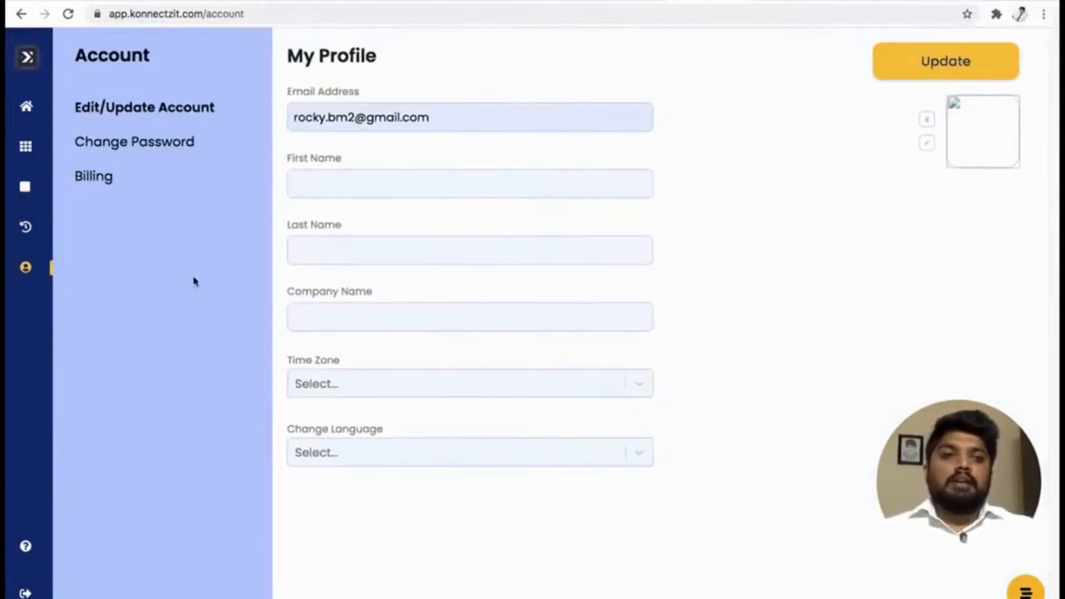
# Fill in the profile's first and last names and enter KonnectzIT as the company name.
pyautogui.click(335, 188)
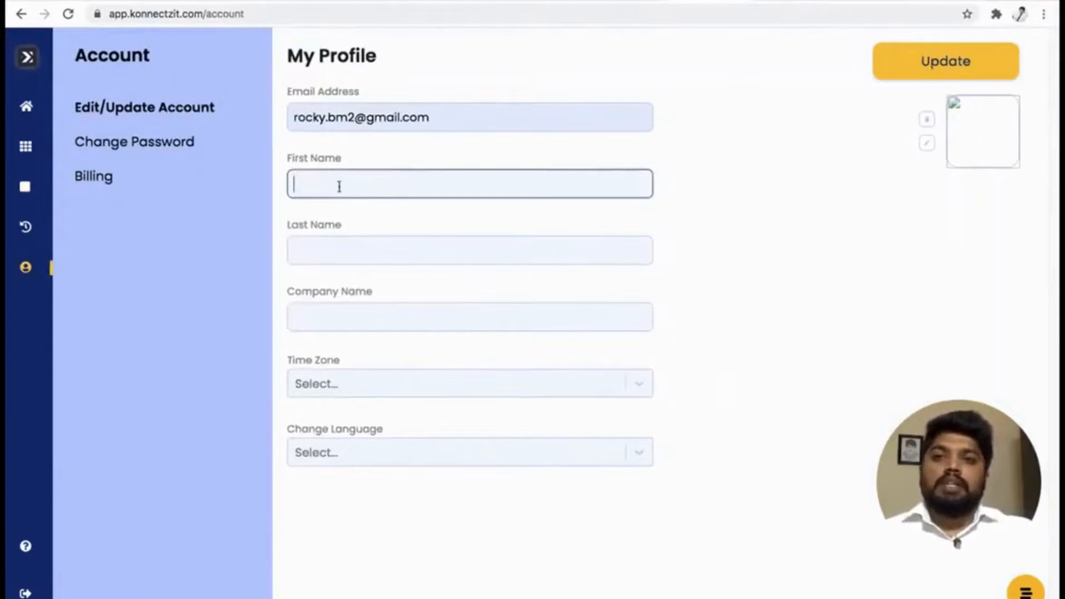
pyautogui.write('Rakesh')
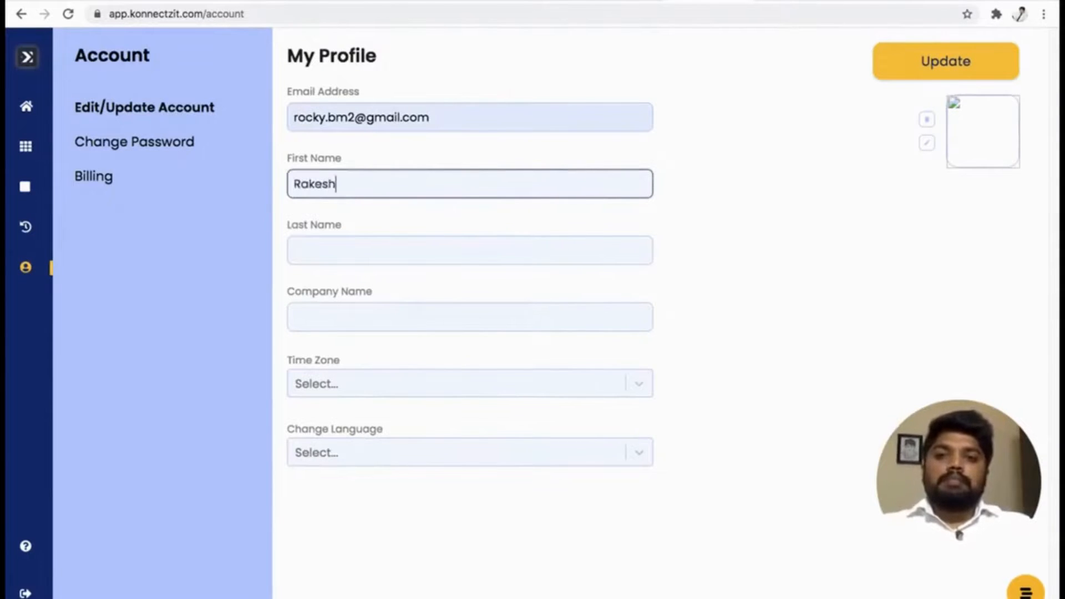
pyautogui.press('Tab')
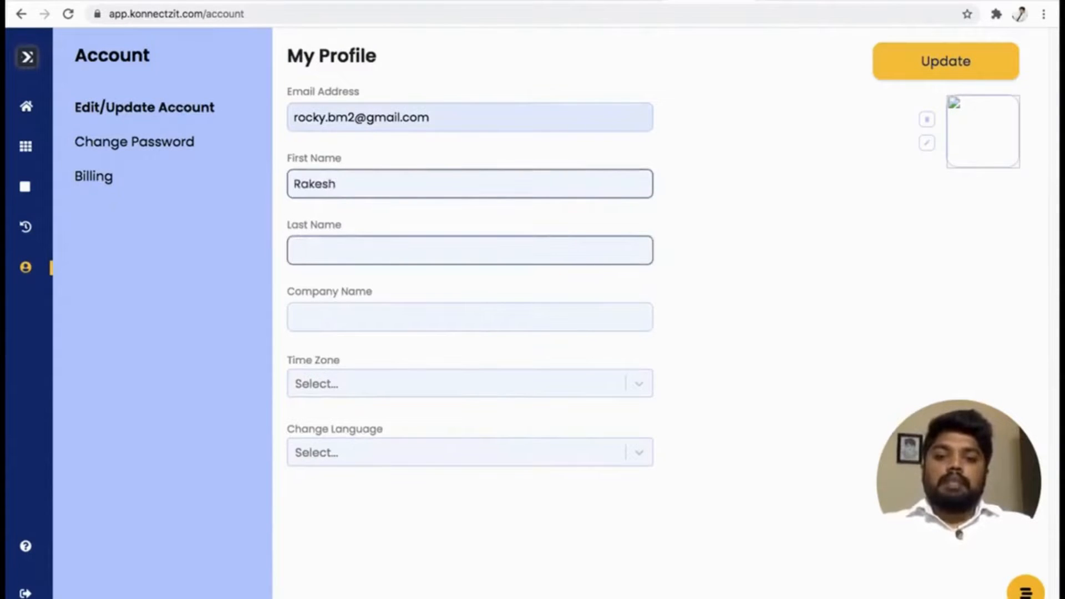
pyautogui.write('Mahesh')
pyautogui.press('Tab')
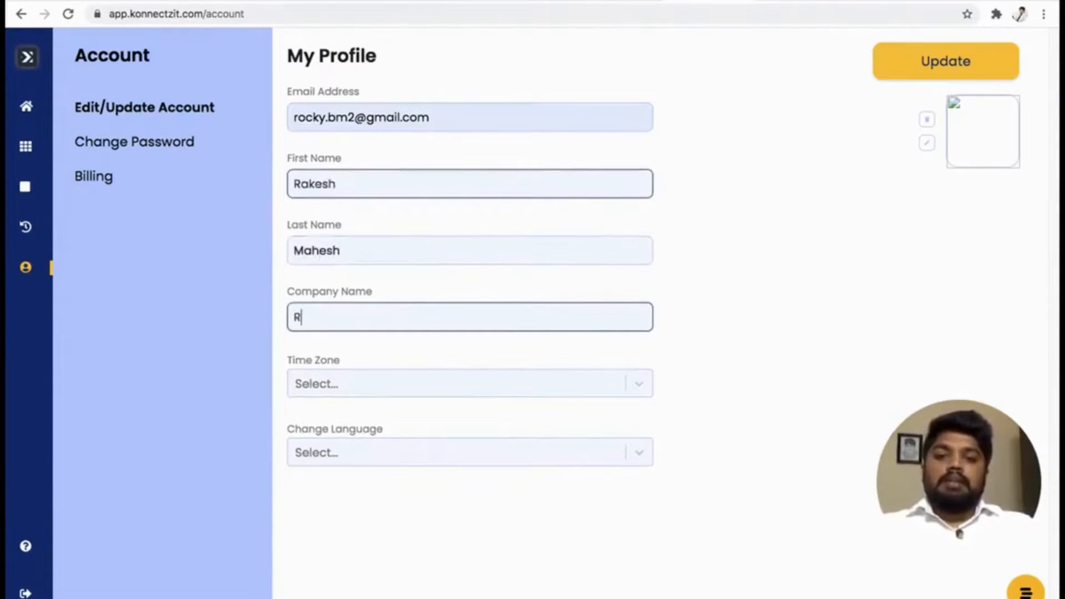
pyautogui.write('Konnec')
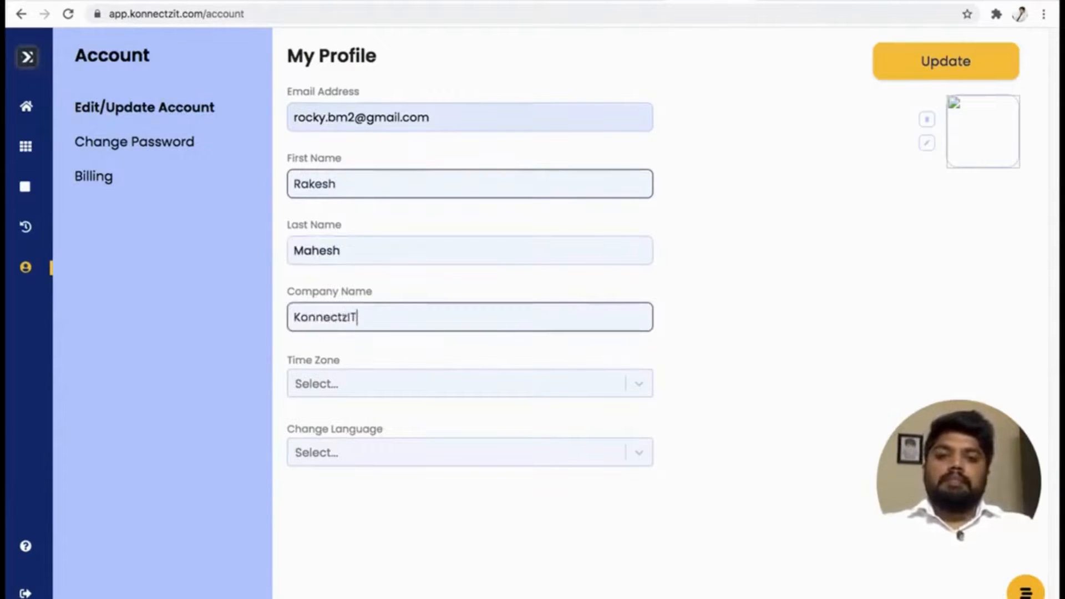
pyautogui.write('tzIT')
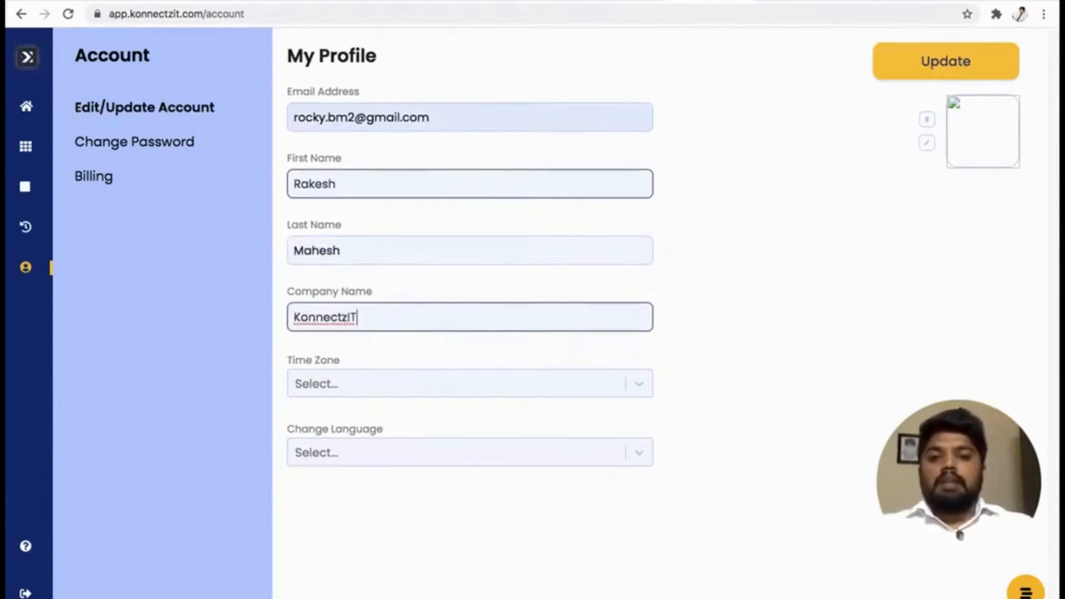
# Choose (GMT +5:30) Bombay, Calcutta, Madras, New Delhi as the profile's time zone.
pyautogui.click(459, 388)
pyautogui.scroll(-10, 452, 444)
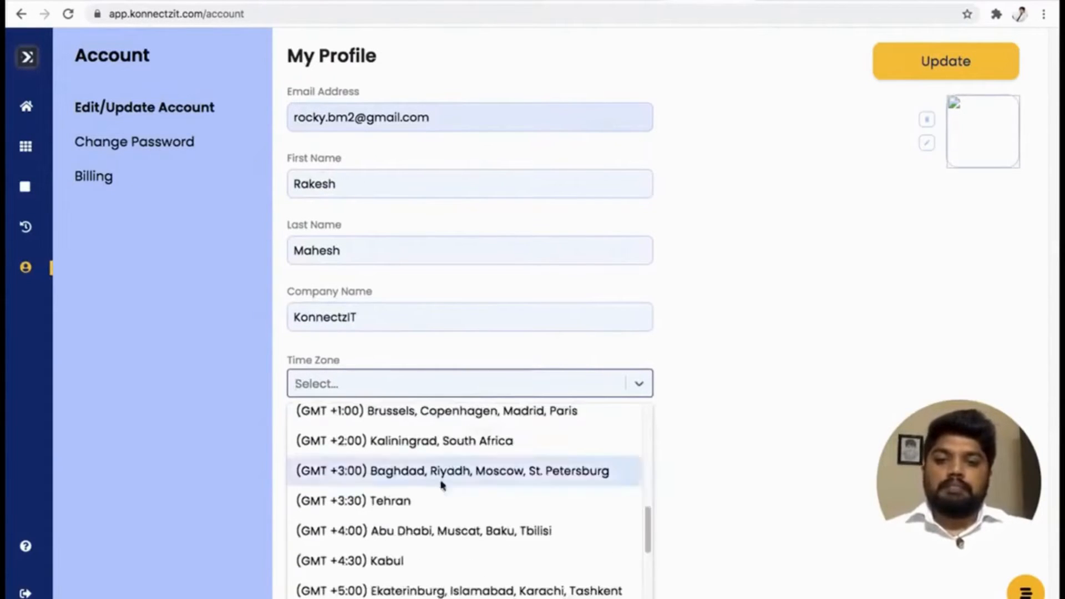
pyautogui.scroll(-1, 418, 574)
pyautogui.click(403, 592)
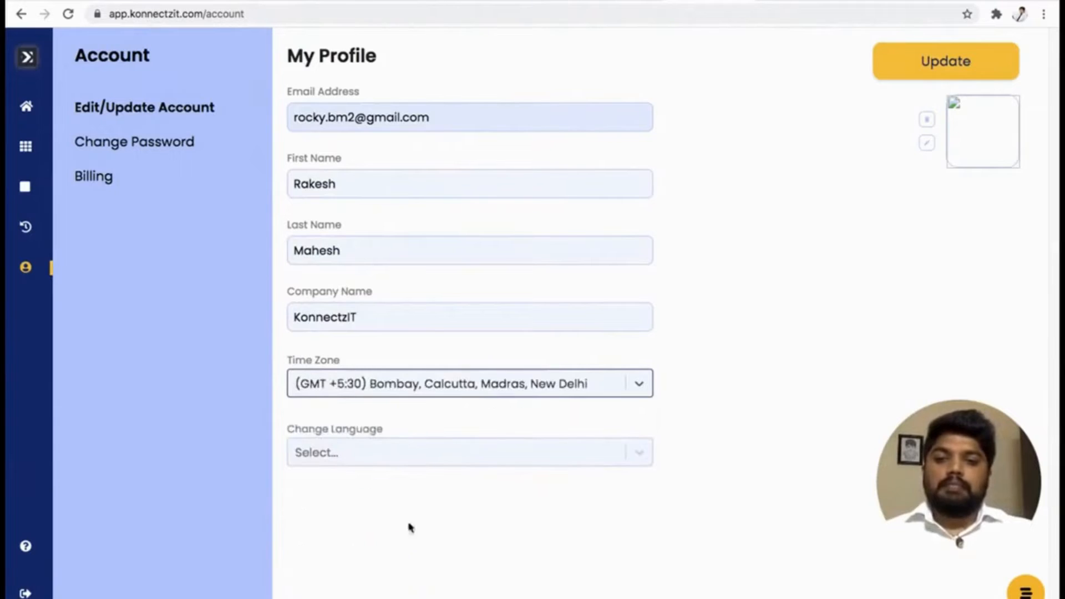
# Set the profile language to English.
pyautogui.click(423, 456)
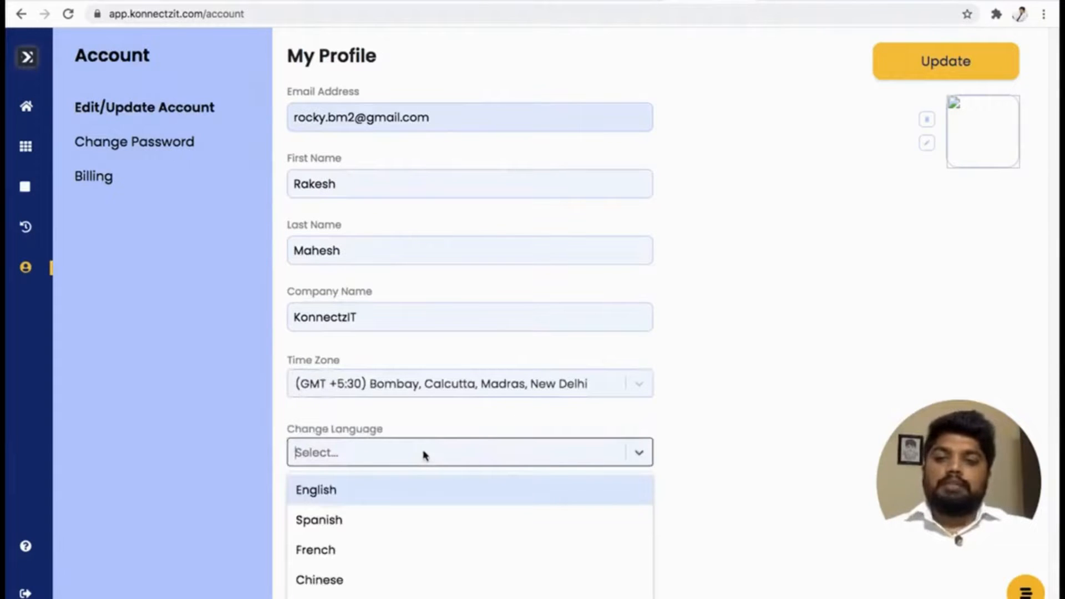
pyautogui.click(798, 387)
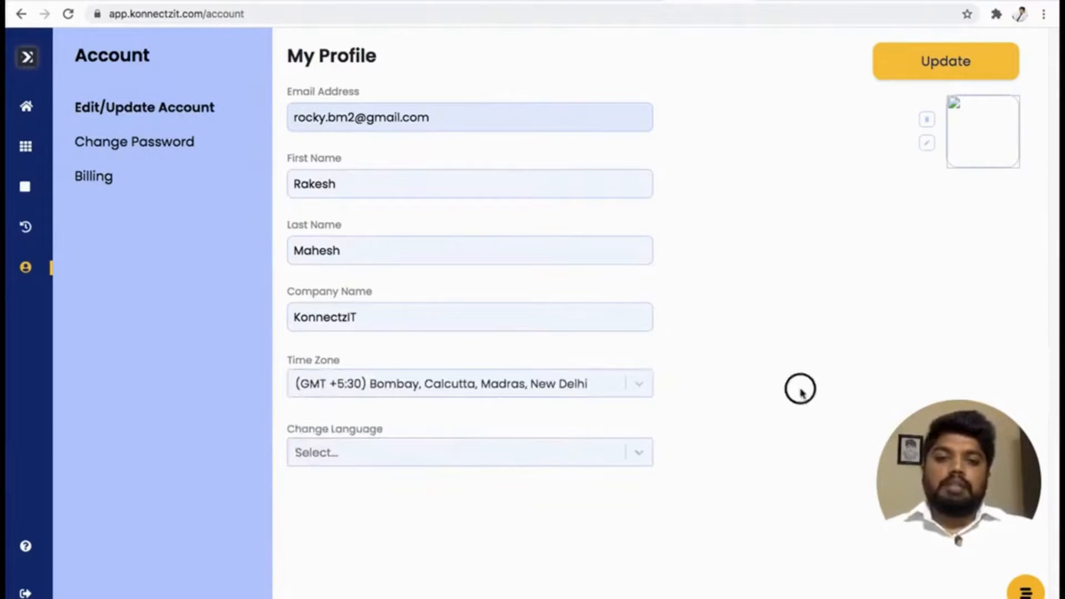
pyautogui.click(626, 458)
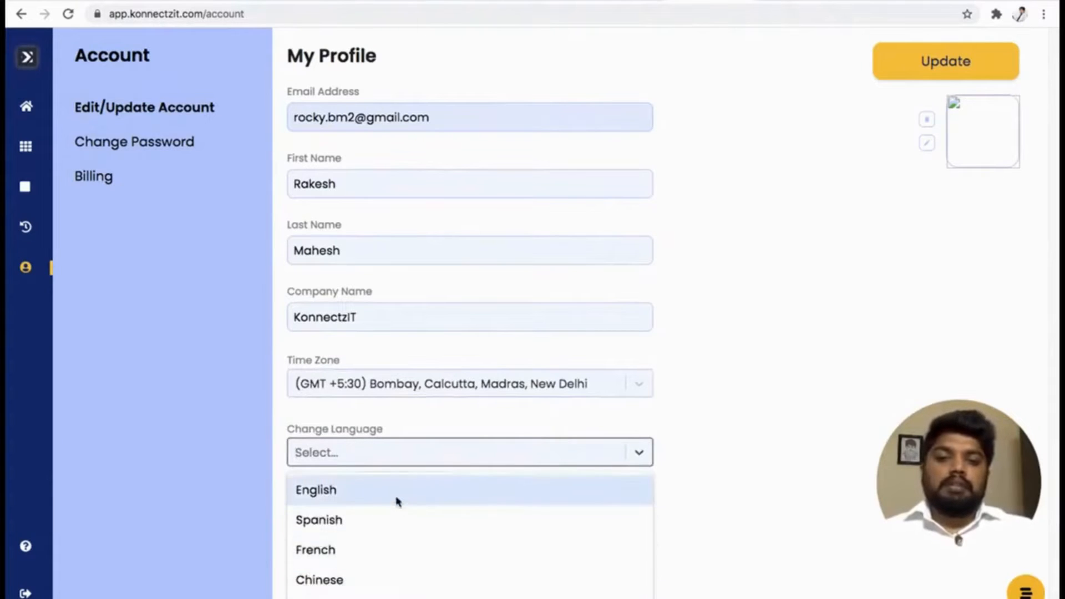
pyautogui.click(361, 491)
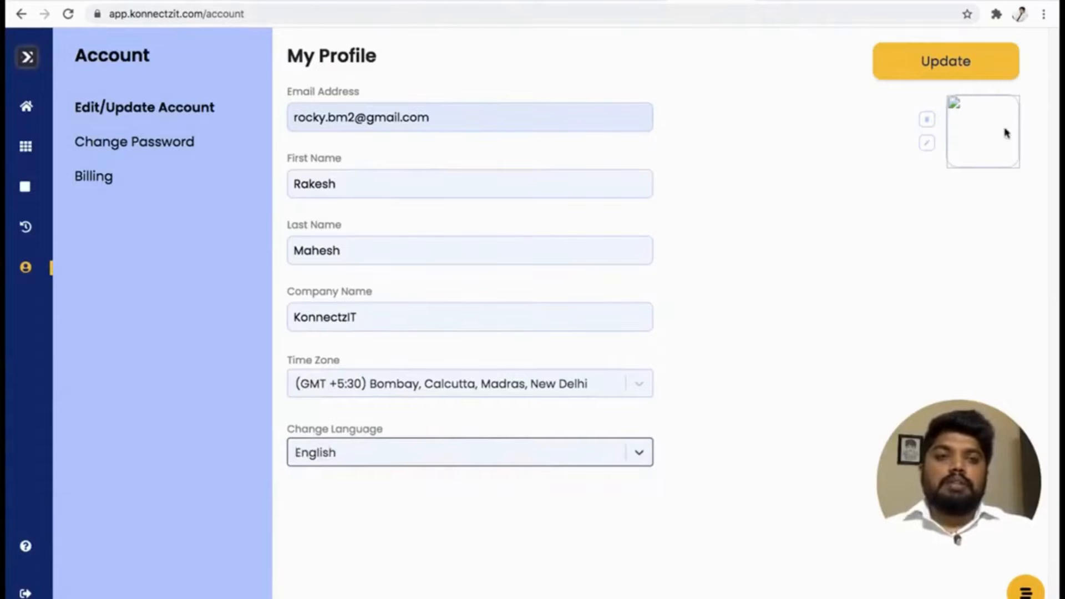
# Upload the 74 KB portrait JPEG from the Downloads folder as the profile picture and try to update the profile.
pyautogui.click(932, 147)
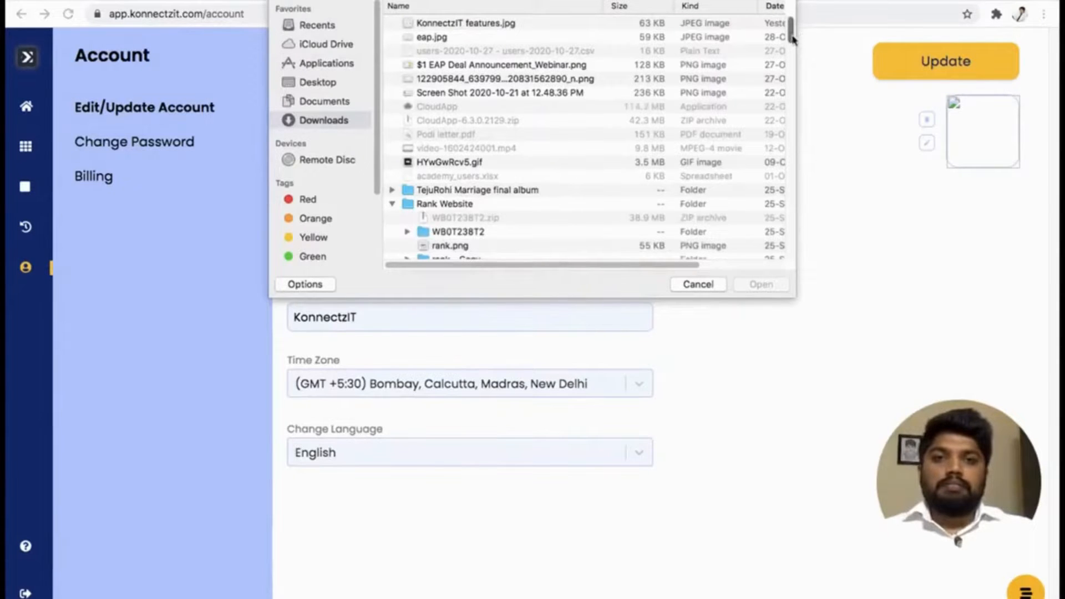
pyautogui.moveTo(792, 39); pyautogui.dragTo(810, 262)
pyautogui.click(481, 173)
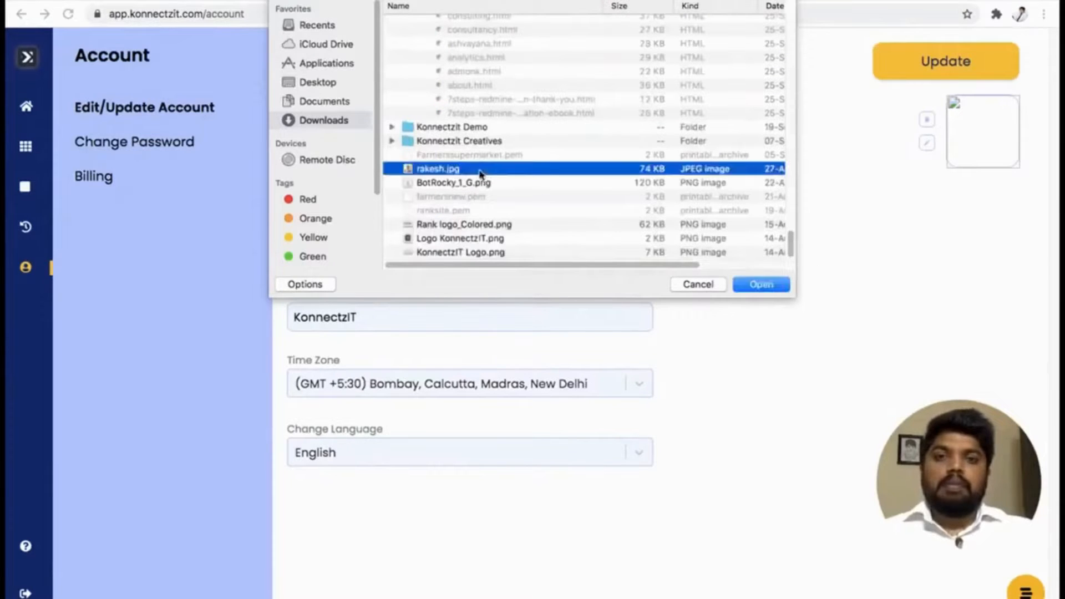
pyautogui.click(745, 285)
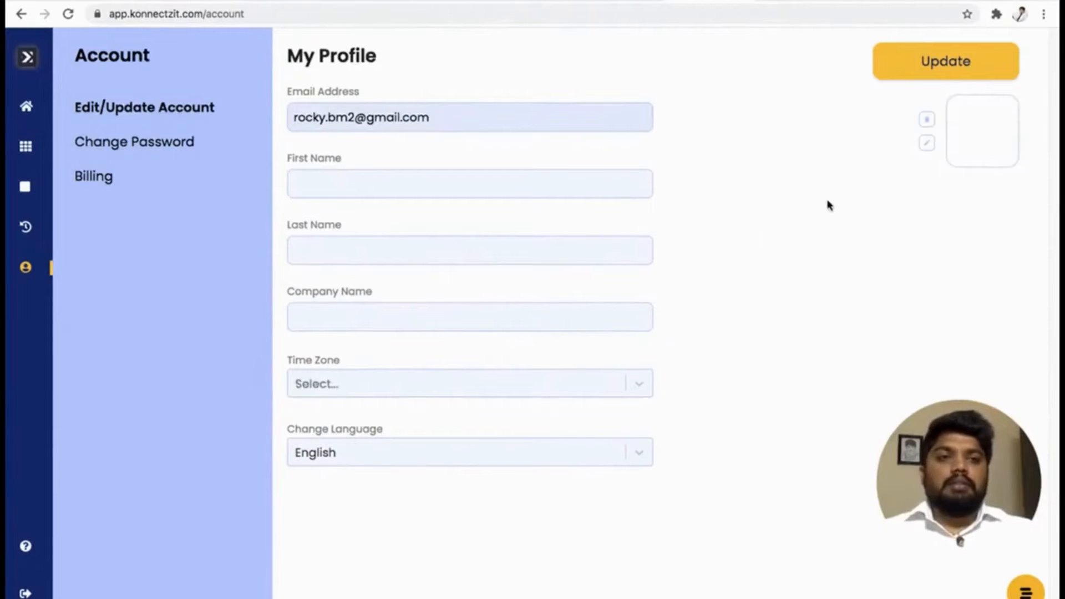
pyautogui.click(936, 71)
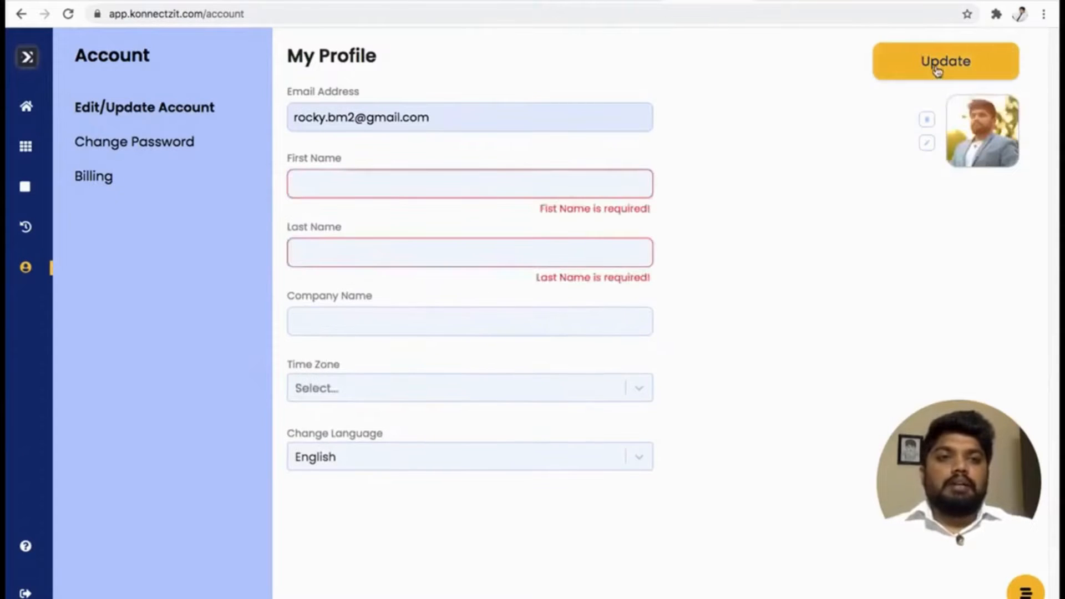
# Re-enter the required first and last names and the company name KonnectzIT in the profile.
pyautogui.click(403, 179)
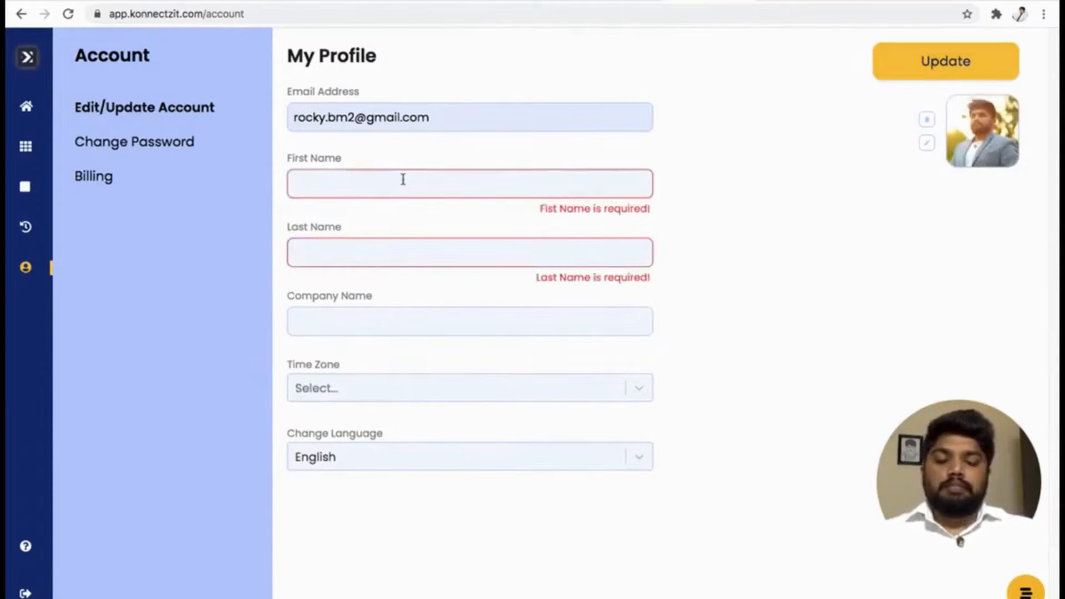
pyautogui.write('Rakesh')
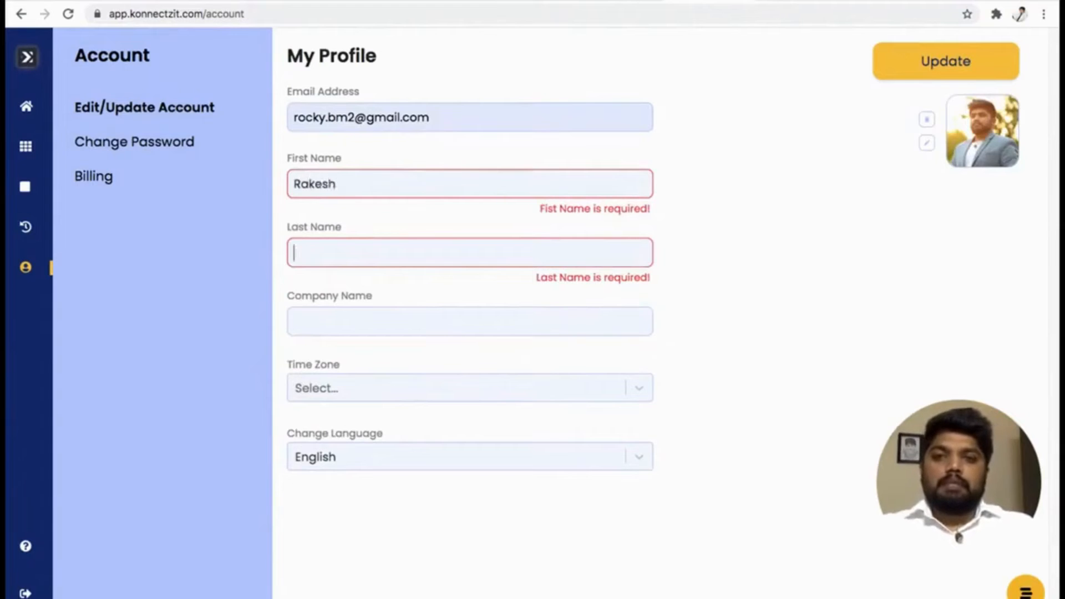
pyautogui.write('Mahesh')
pyautogui.press('Tab')
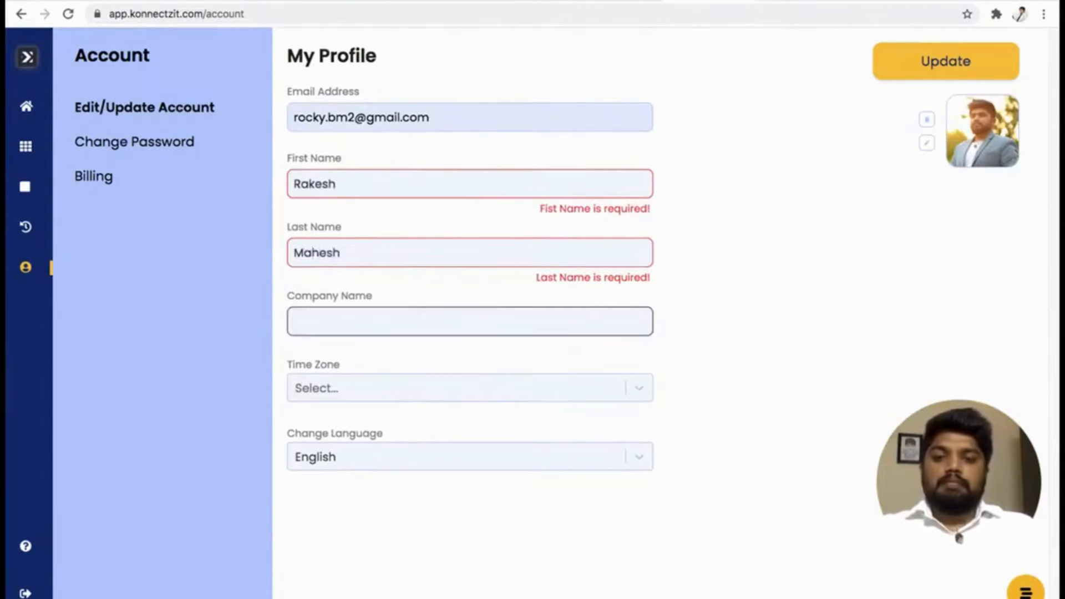
pyautogui.write('Konnect')
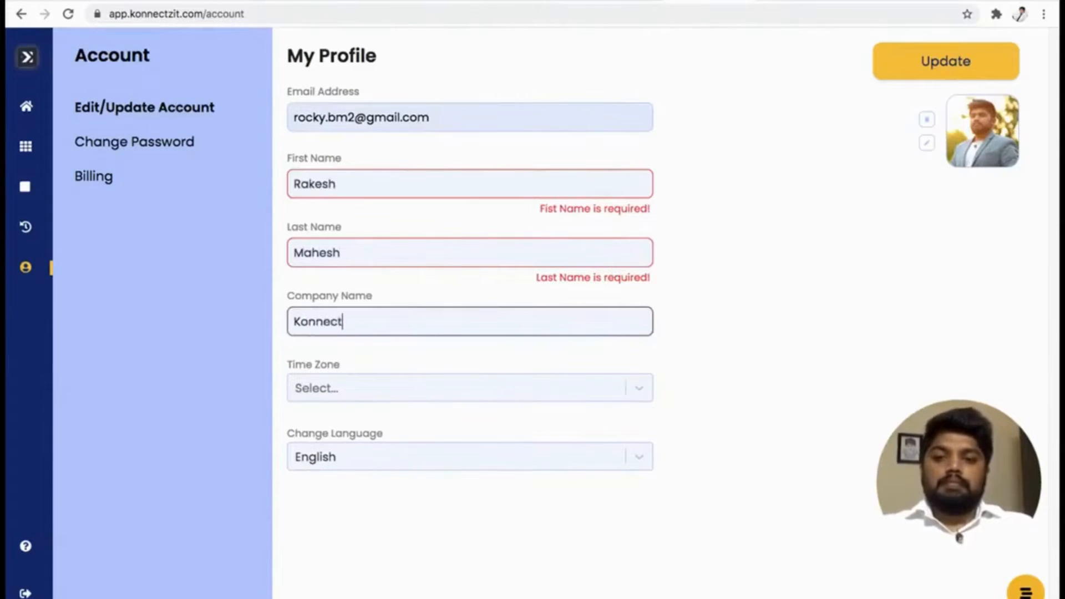
pyautogui.write('zIT')
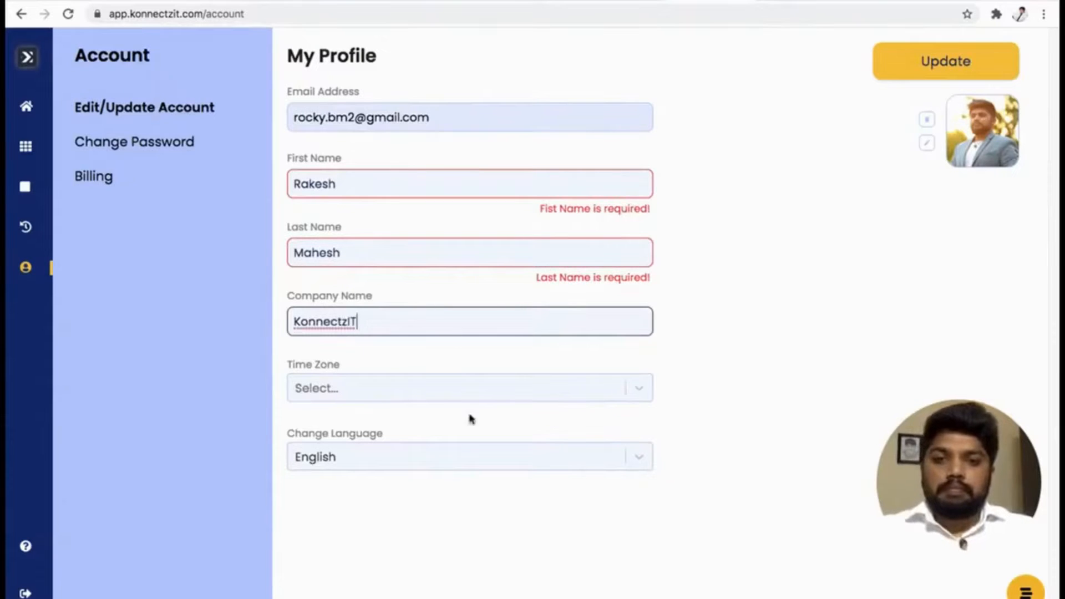
# Set the time zone to (GMT +5:30) Bombay, Calcutta, Madras, New Delhi and save the profile.
pyautogui.click(480, 395)
pyautogui.scroll(-8, 590, 458)
pyautogui.scroll(-4, 589, 458)
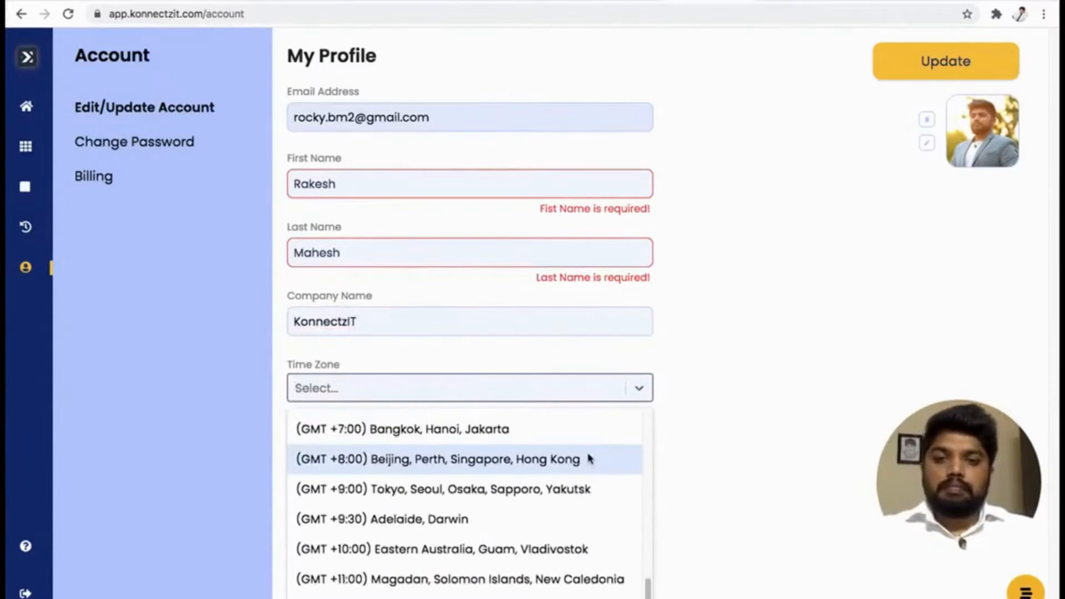
pyautogui.scroll(1, 589, 458)
pyautogui.scroll(3, 589, 458)
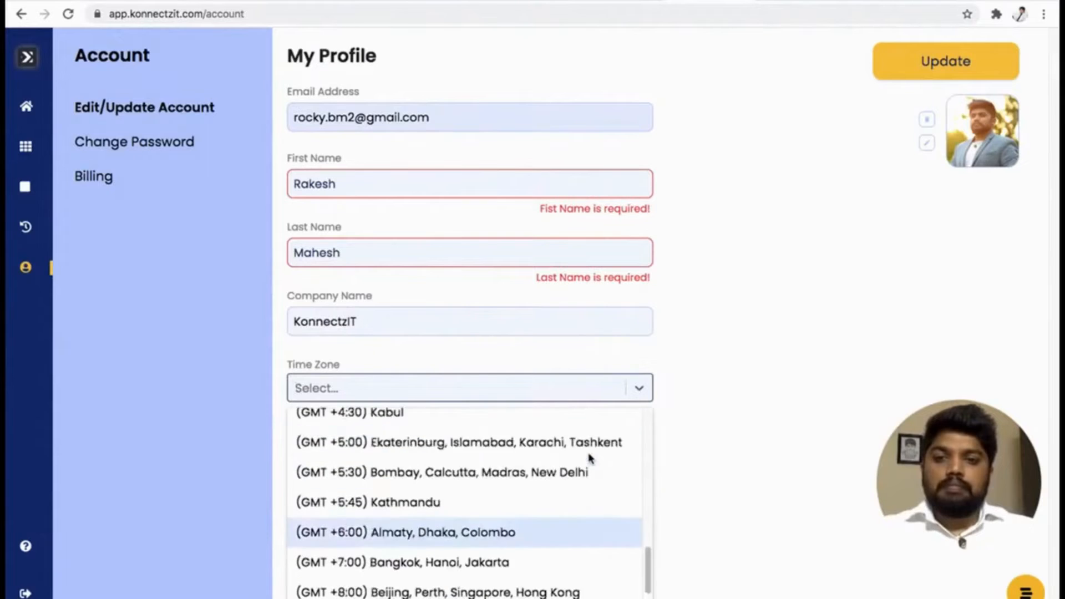
pyautogui.click(418, 460)
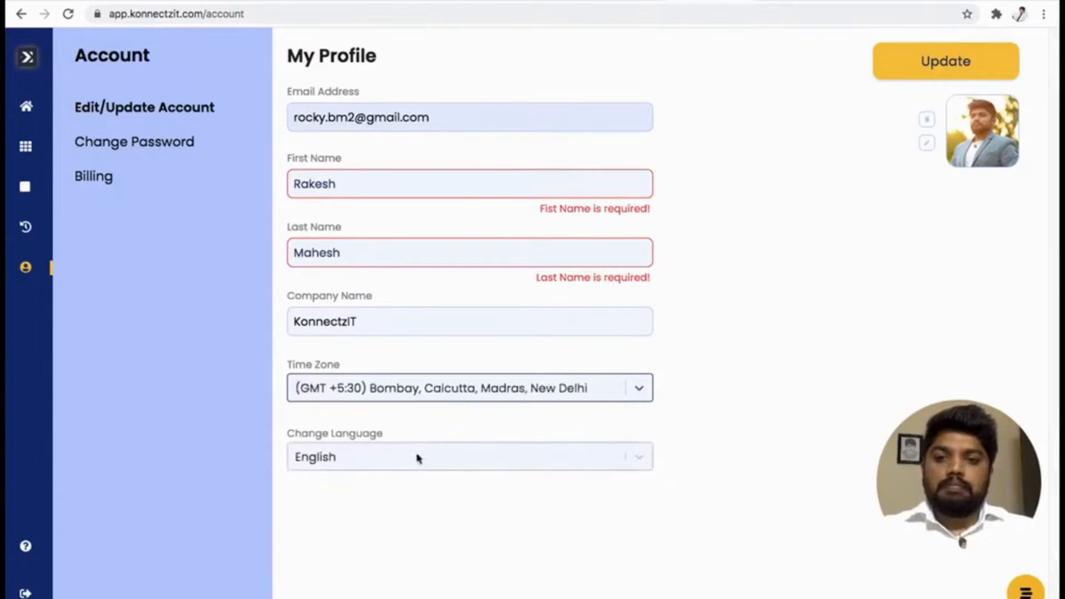
pyautogui.click(964, 68)
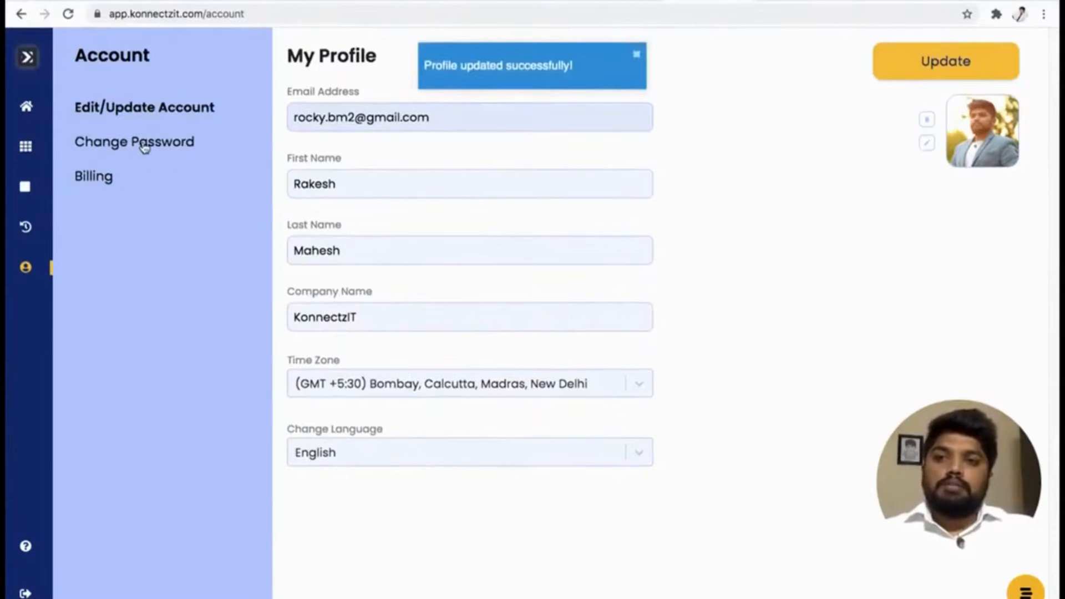
# View the Change Password form, and review the coupon section, features and plans in Billing.
pyautogui.click(144, 147)
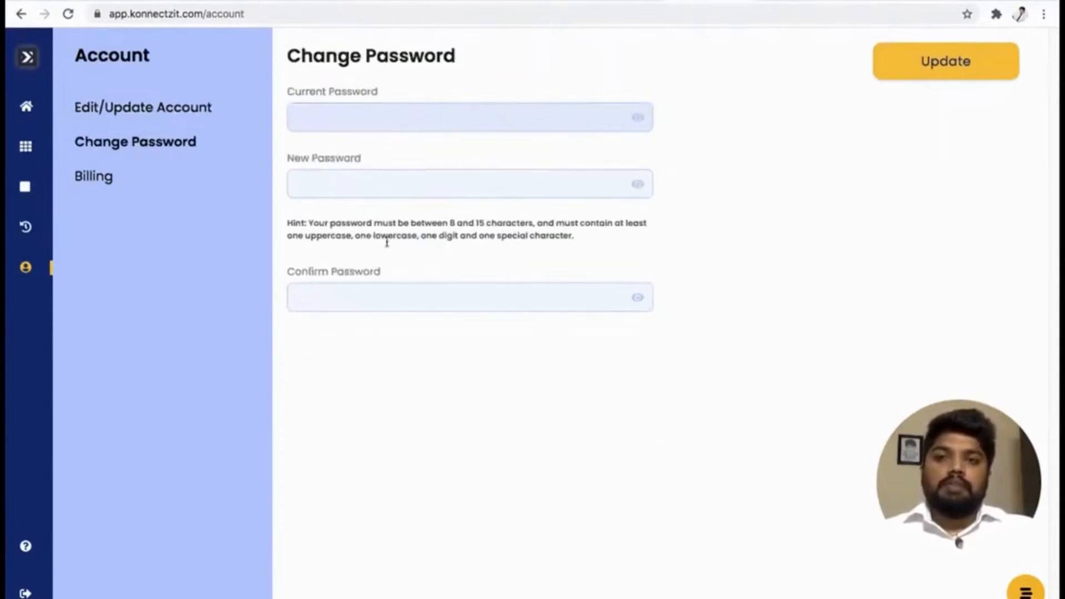
pyautogui.click(92, 175)
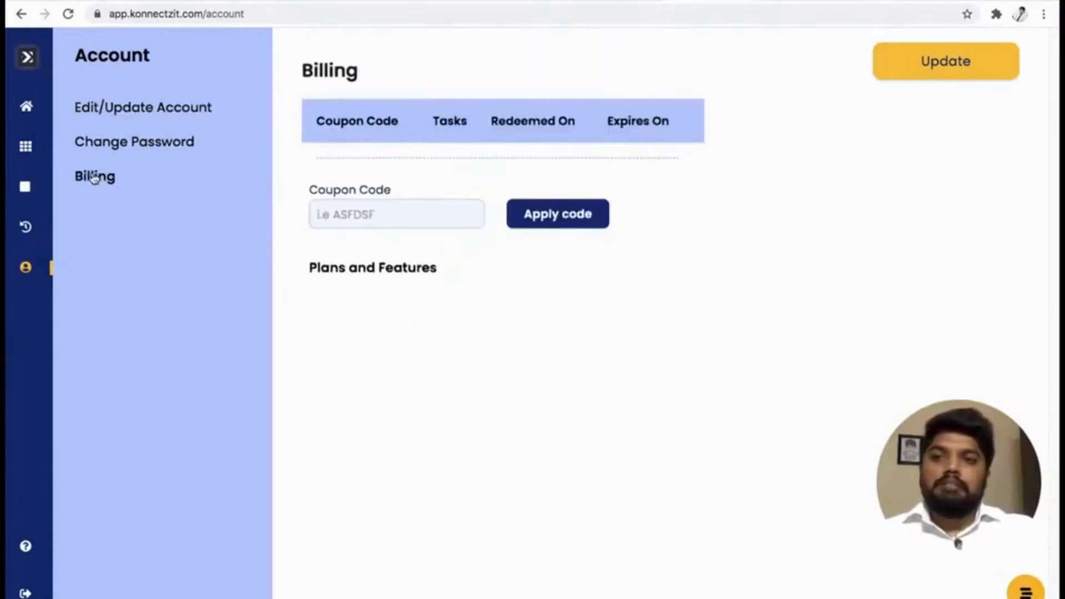
pyautogui.scroll(-2, 609, 388)
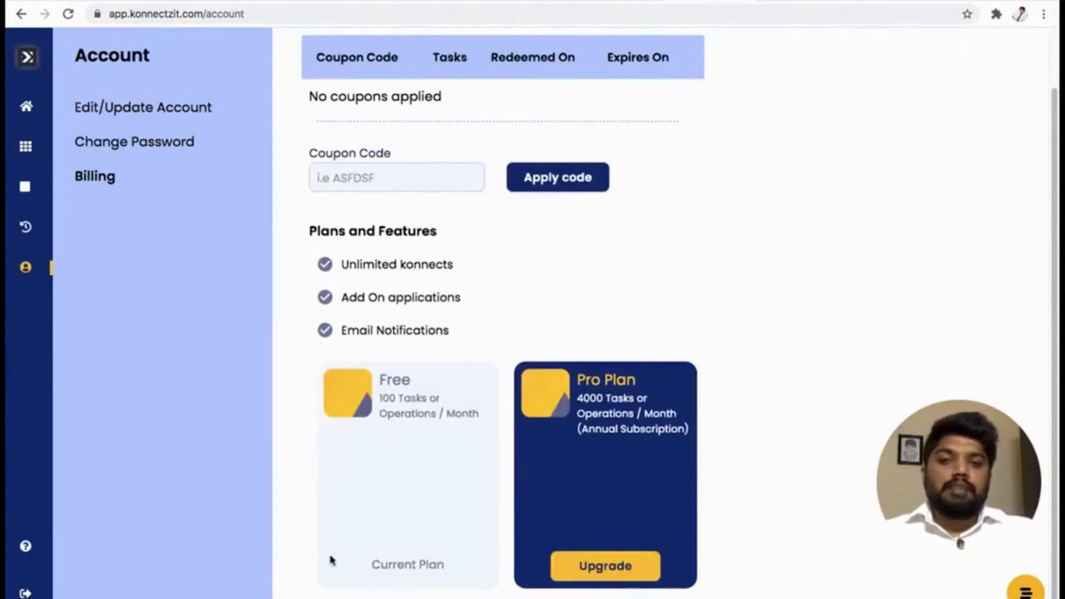
pyautogui.scroll(2, 443, 264)
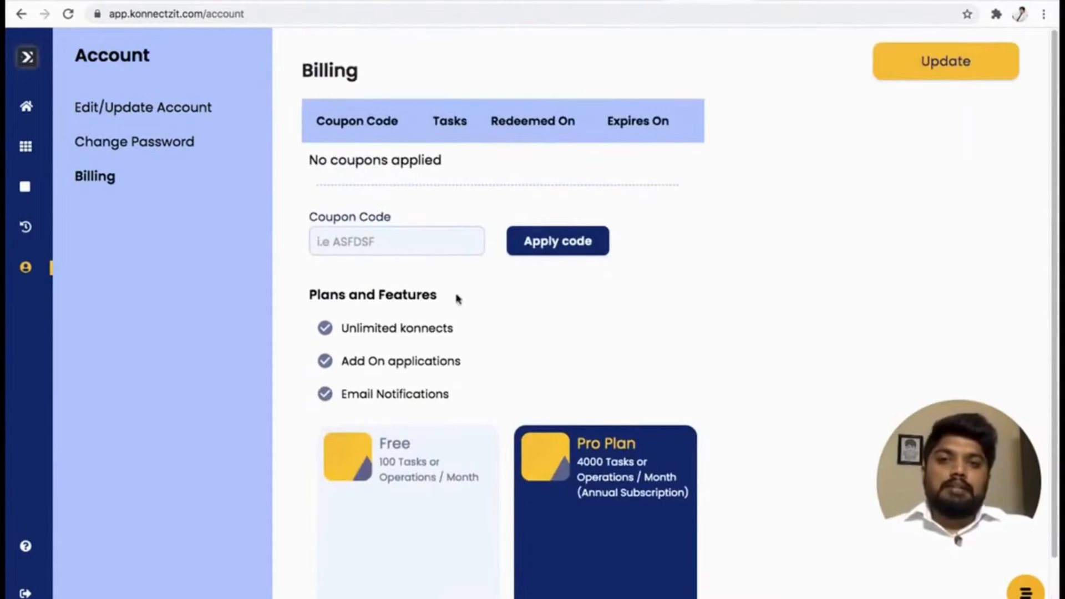
# Try to apply coupon code 1234 in Billing, and check the applied coupons list and plan options.
pyautogui.click(397, 238)
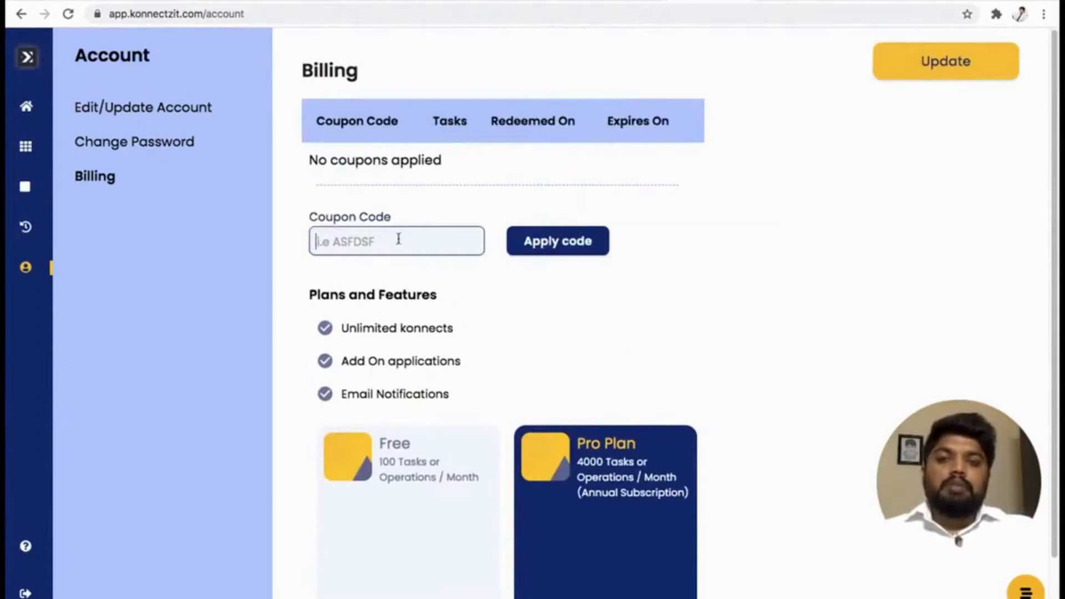
pyautogui.write('1234')
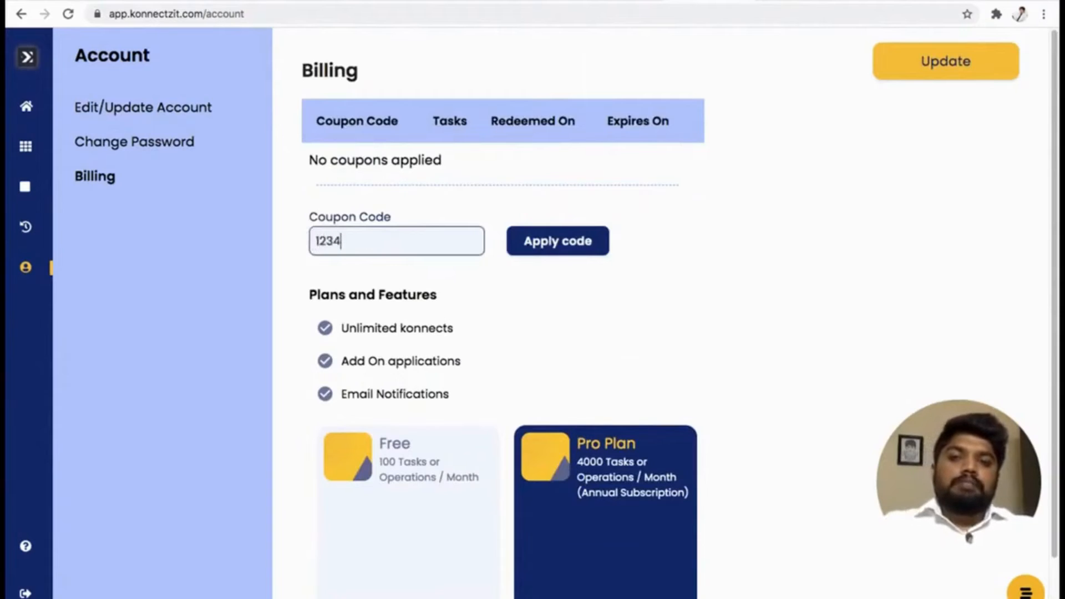
pyautogui.click(555, 245)
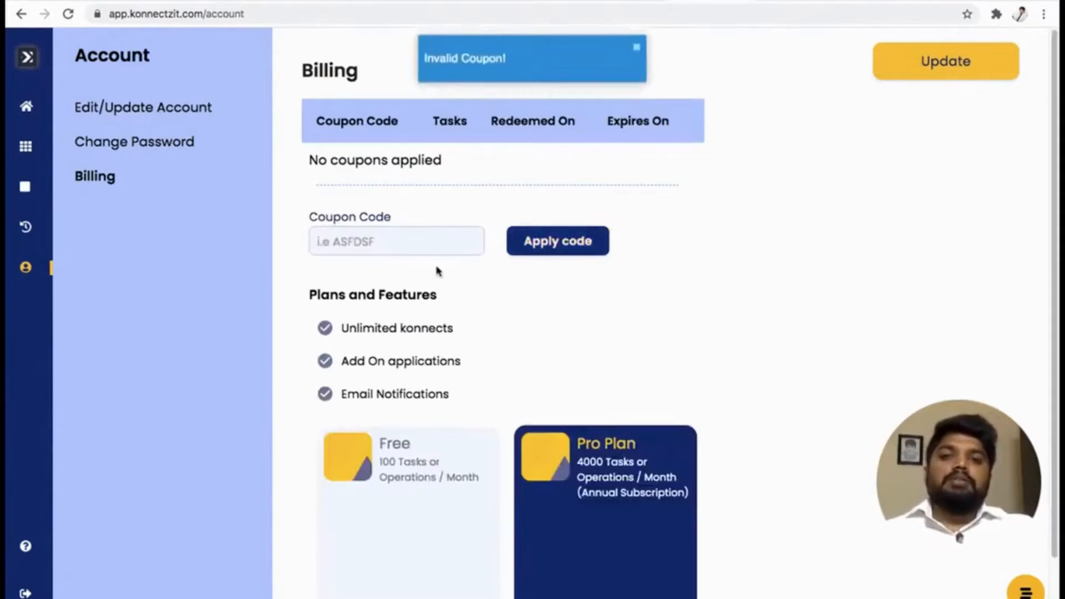
pyautogui.doubleClick(361, 161)
pyautogui.click(507, 166)
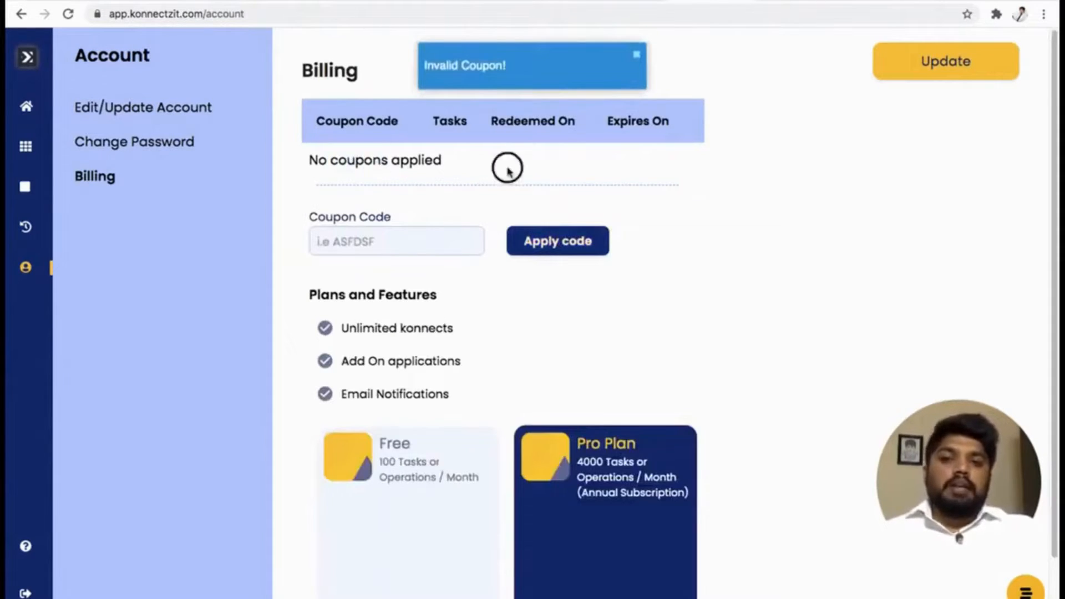
pyautogui.scroll(-1, 632, 386)
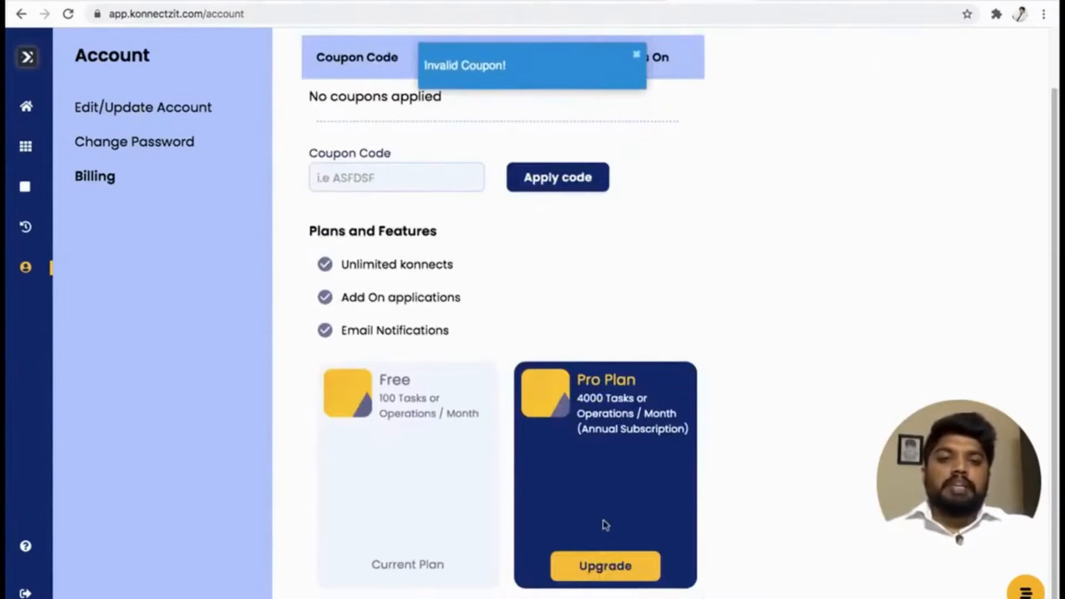
pyautogui.scroll(1, 610, 399)
# View the home dashboard and check the number of active Konnectz.
pyautogui.moveTo(58, 178)
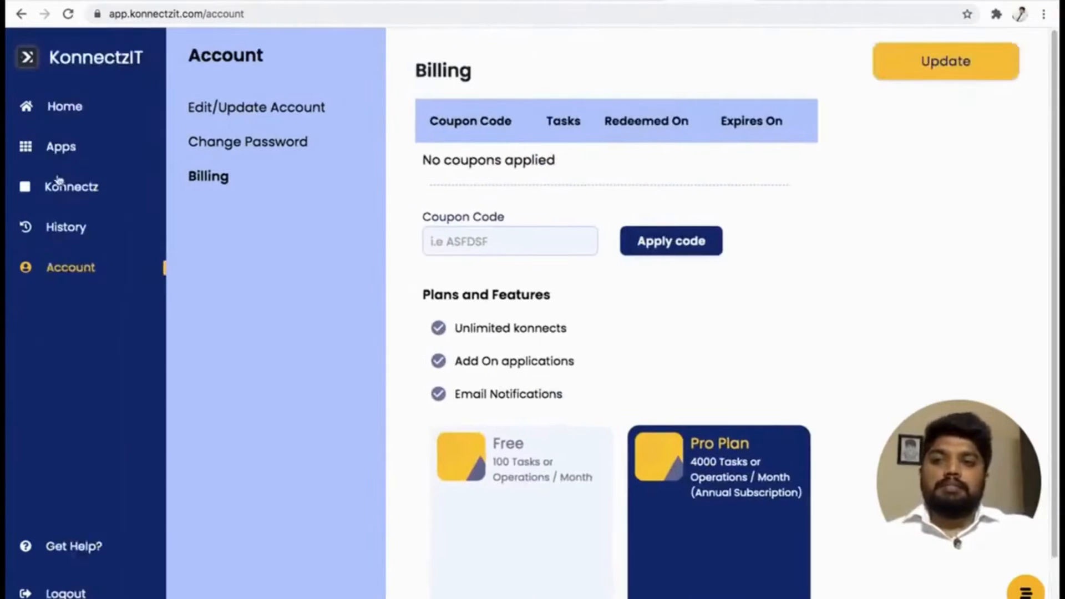
pyautogui.click(63, 109)
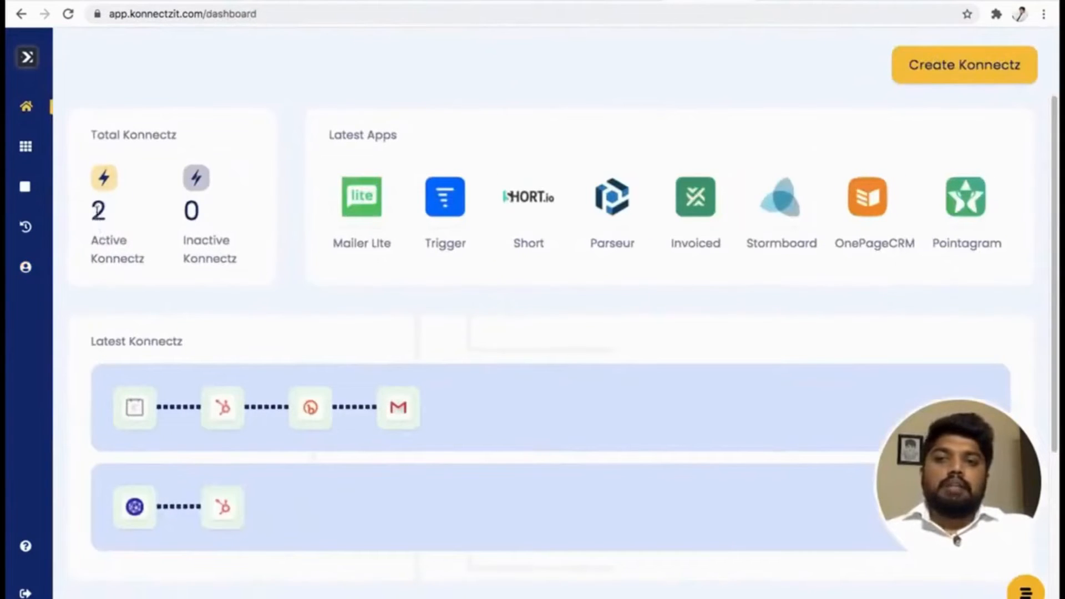
pyautogui.moveTo(97, 211); pyautogui.dragTo(154, 256)
pyautogui.click(187, 281)
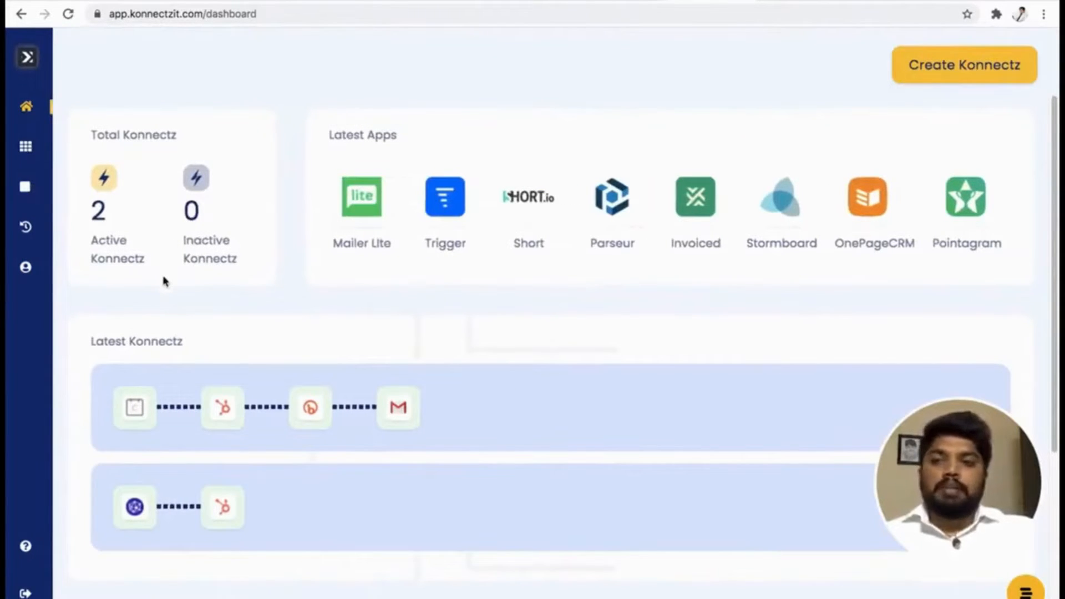
# Examine the Task Consumption section, comparing the consumed and available tasks with the latest Konnectz.
pyautogui.scroll(-5, 164, 281)
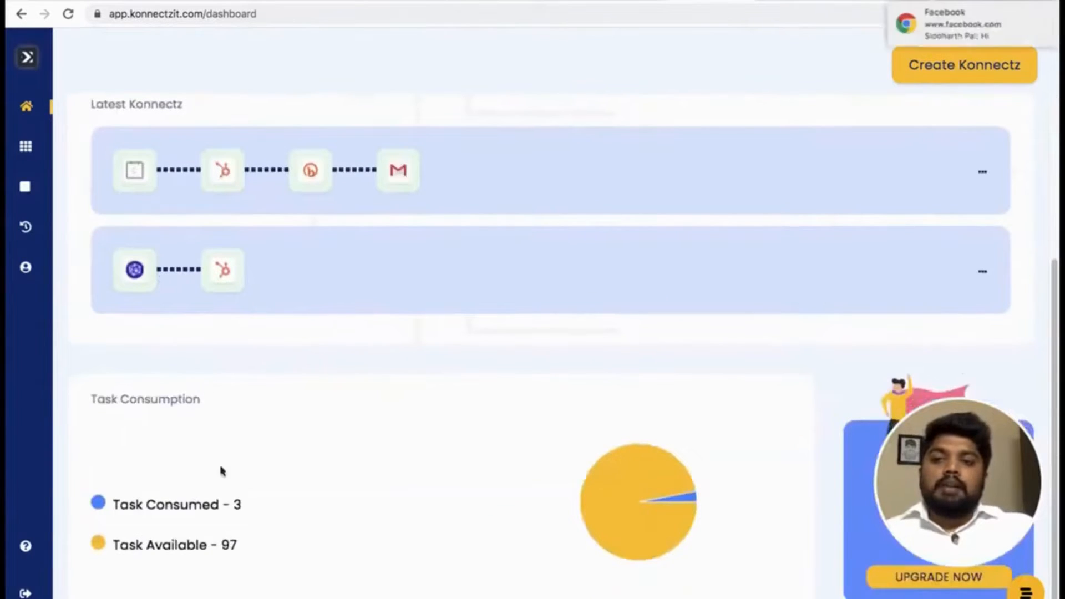
pyautogui.moveTo(234, 504); pyautogui.dragTo(278, 512)
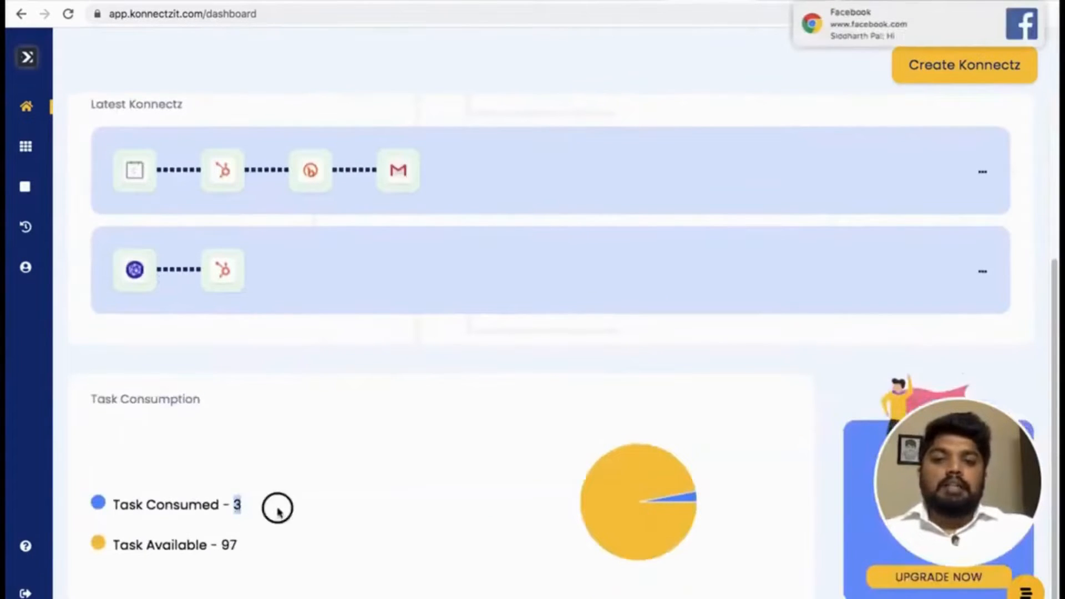
pyautogui.click(278, 511)
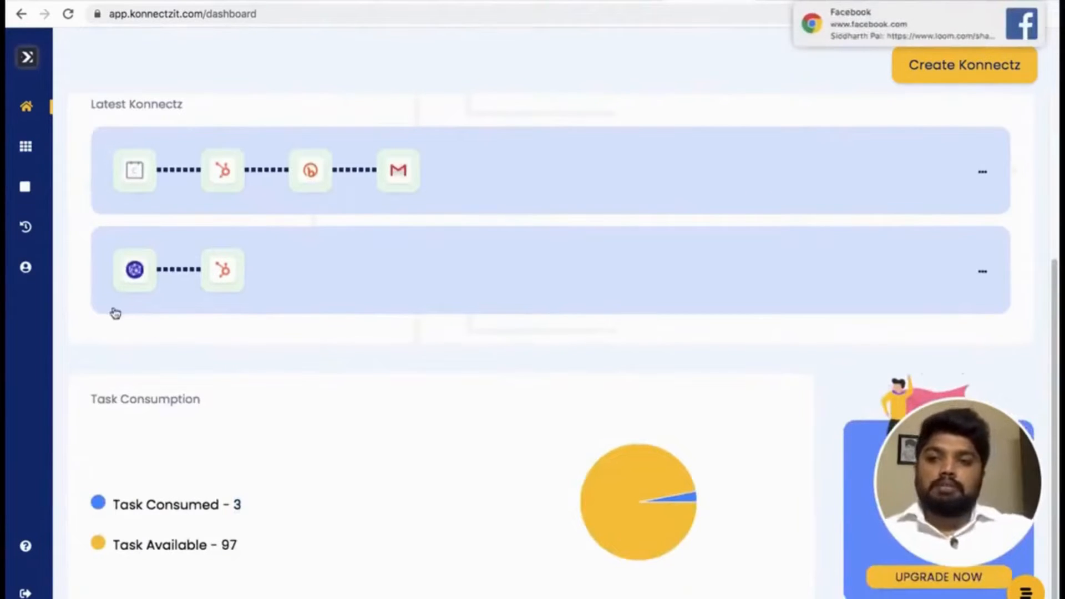
pyautogui.click(454, 184)
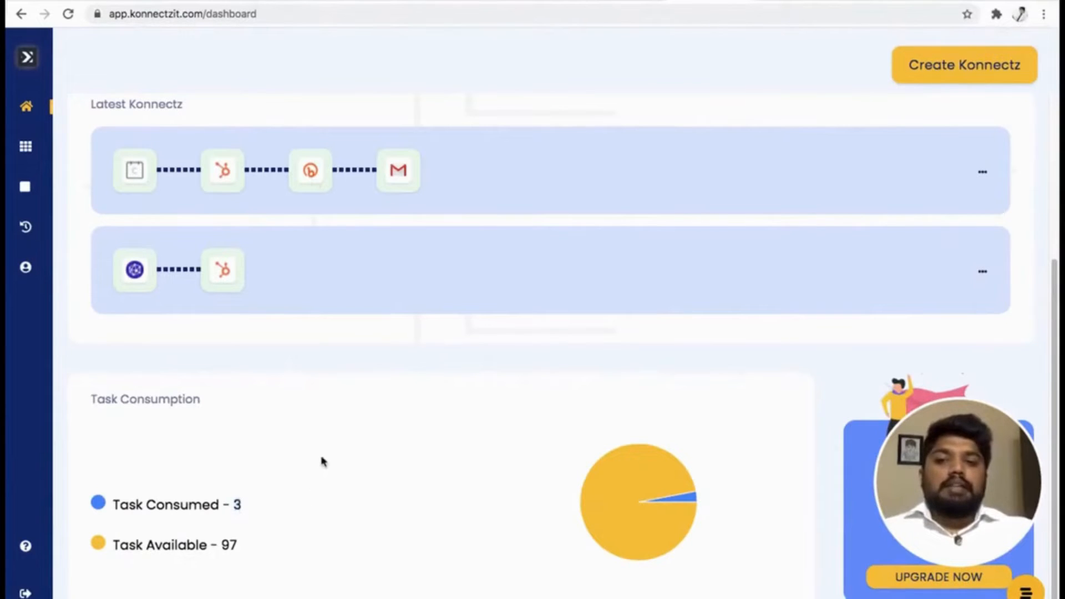
pyautogui.doubleClick(229, 545)
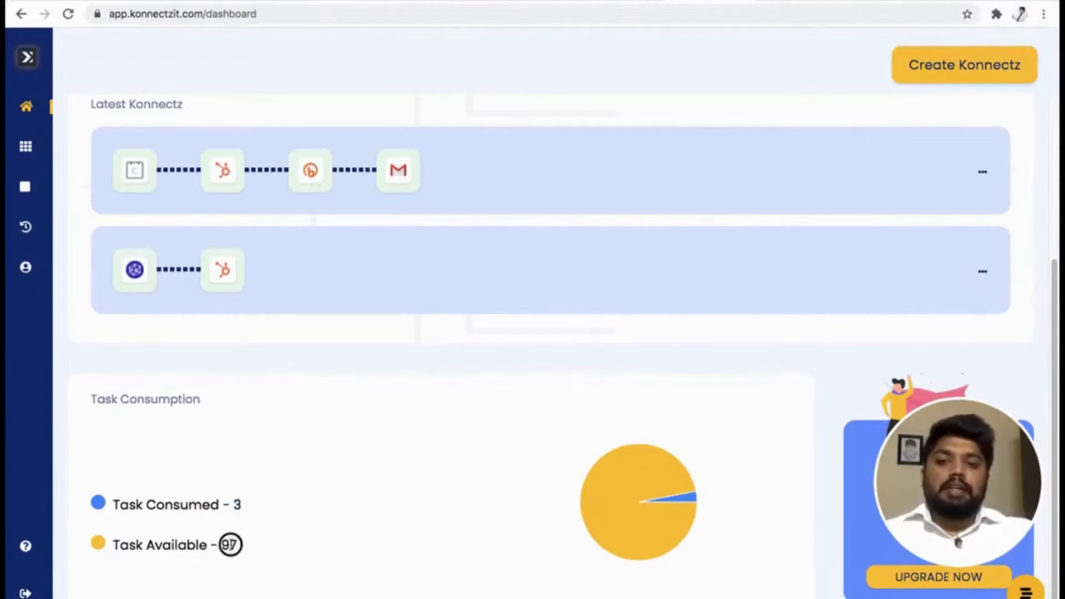
pyautogui.click(266, 533)
pyautogui.doubleClick(237, 503)
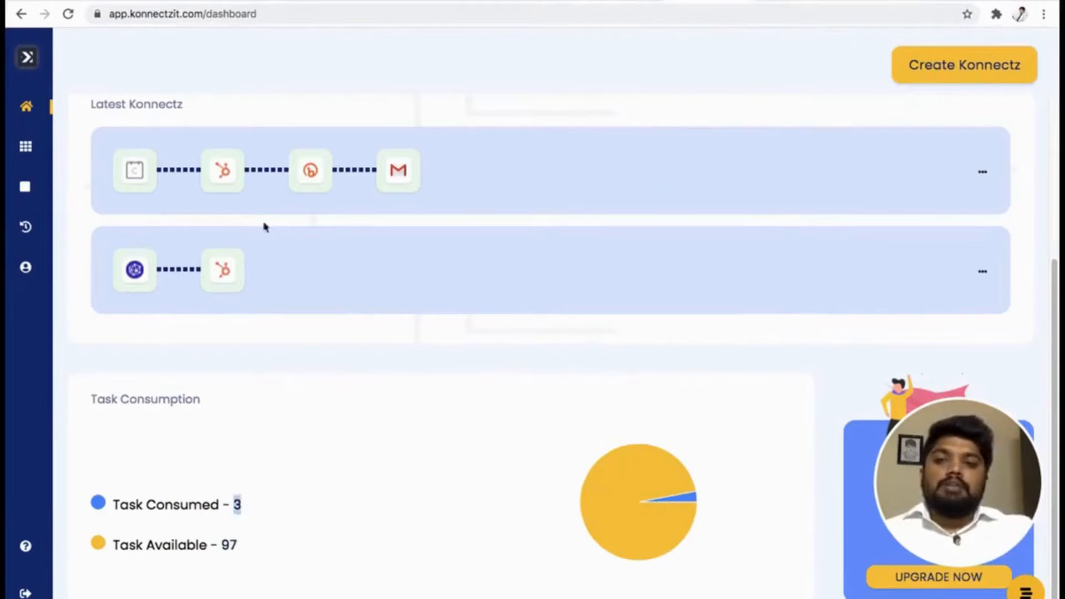
pyautogui.click(266, 219)
# Open the Calendly–Hubspot–Bitly–Gmail Konnectz in the editor and collapse the app search list to inspect the whole workflow.
pyautogui.click(982, 170)
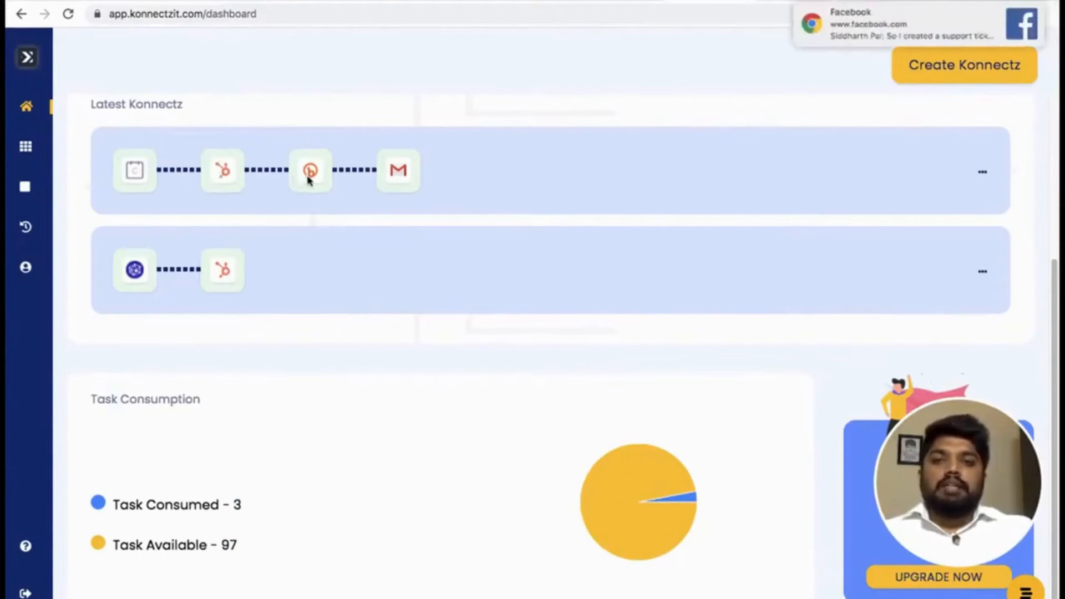
pyautogui.moveTo(43, 170)
pyautogui.click(74, 189)
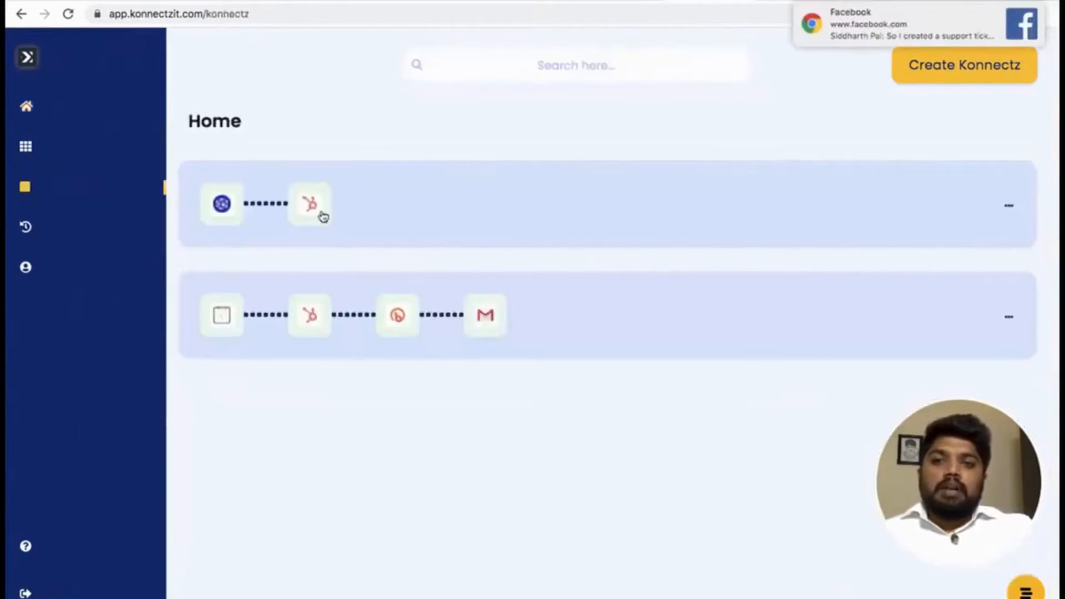
pyautogui.click(456, 312)
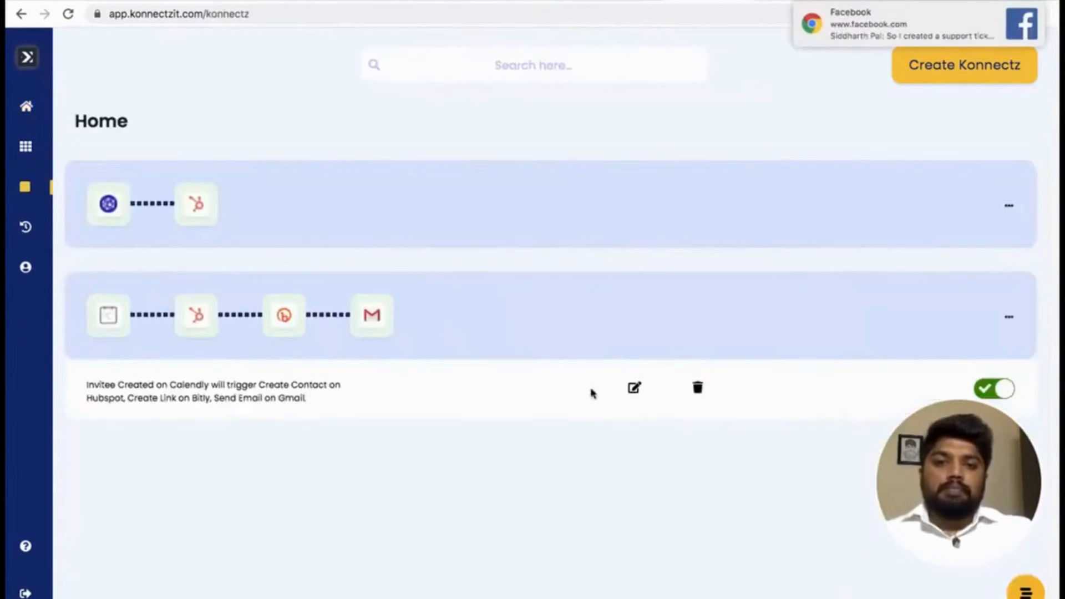
pyautogui.click(634, 387)
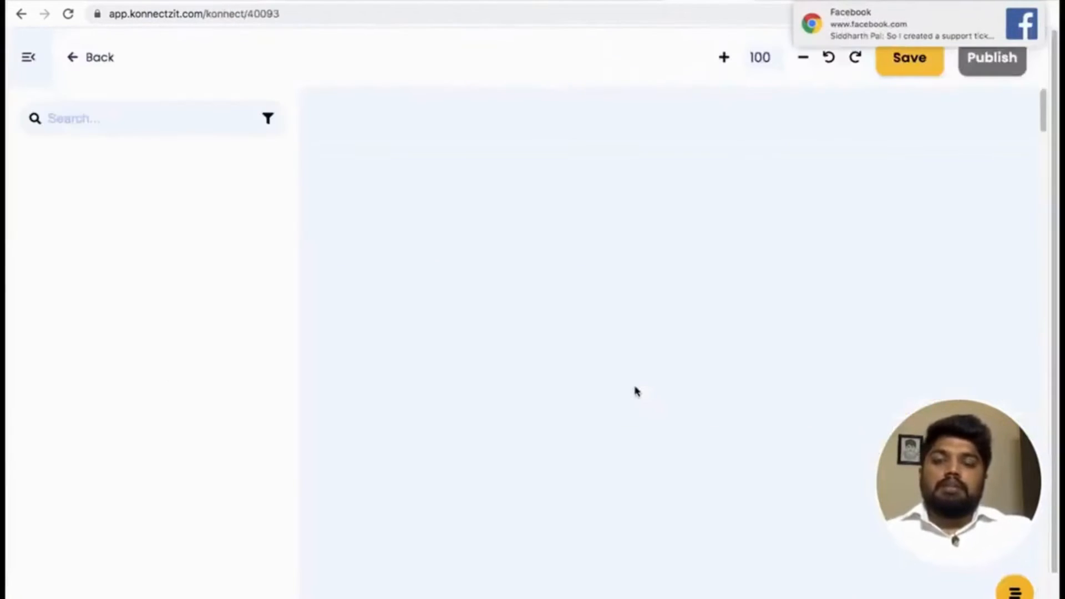
pyautogui.click(29, 60)
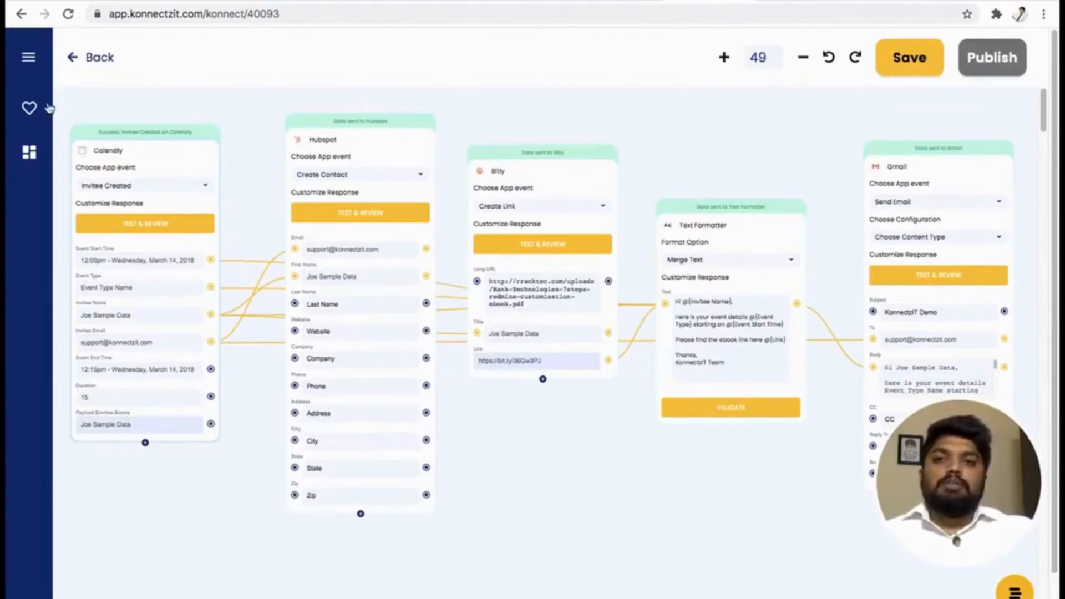
# Leave the workflow editor, return to the home dashboard and recheck the number of tasks consumed.
pyautogui.click(99, 60)
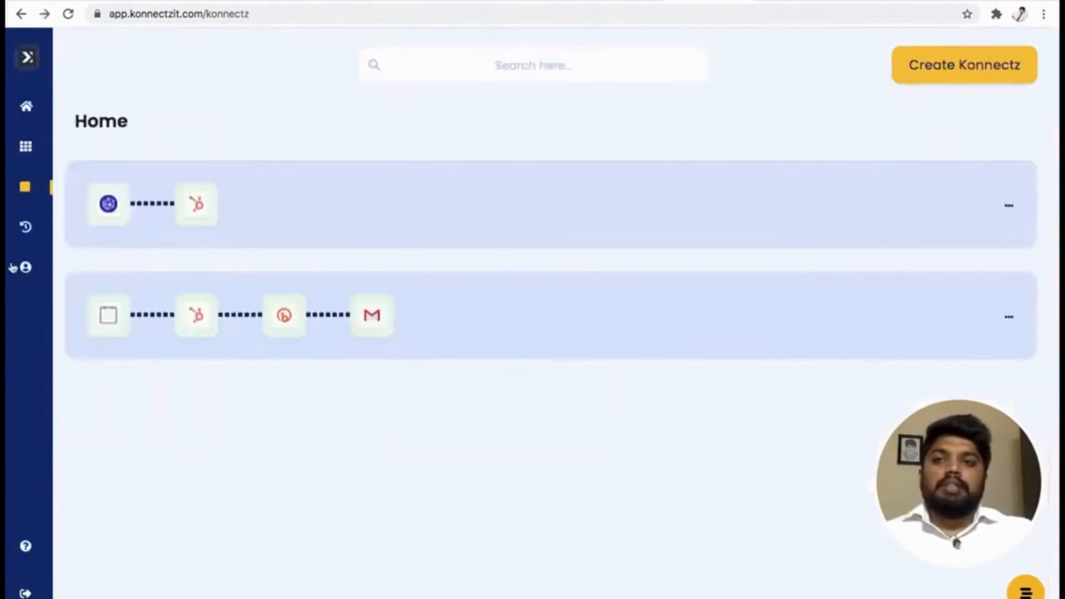
pyautogui.moveTo(62, 271)
pyautogui.click(65, 112)
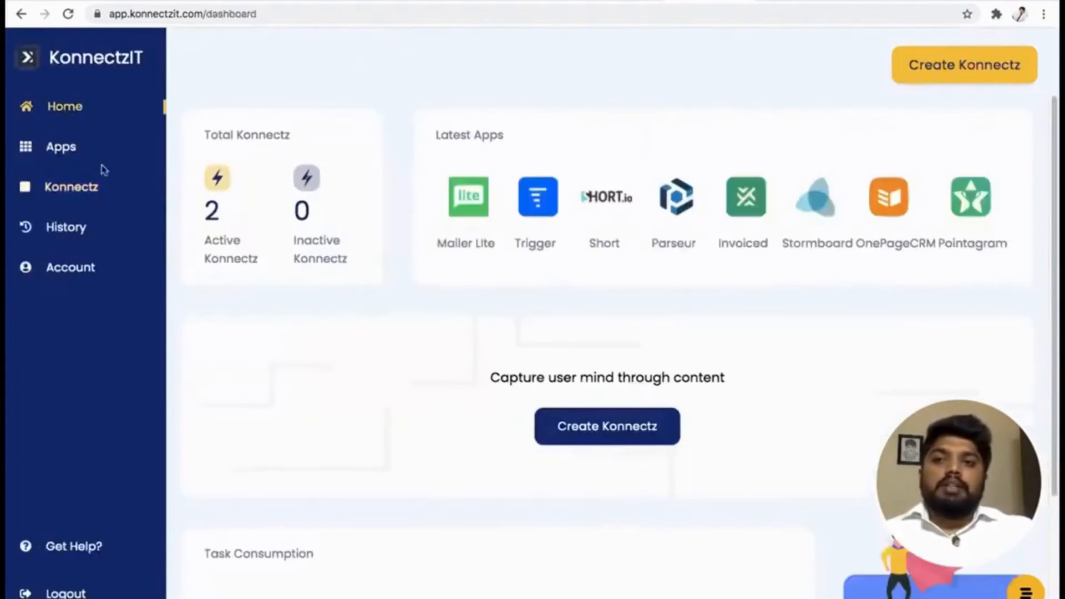
pyautogui.scroll(-4, 309, 340)
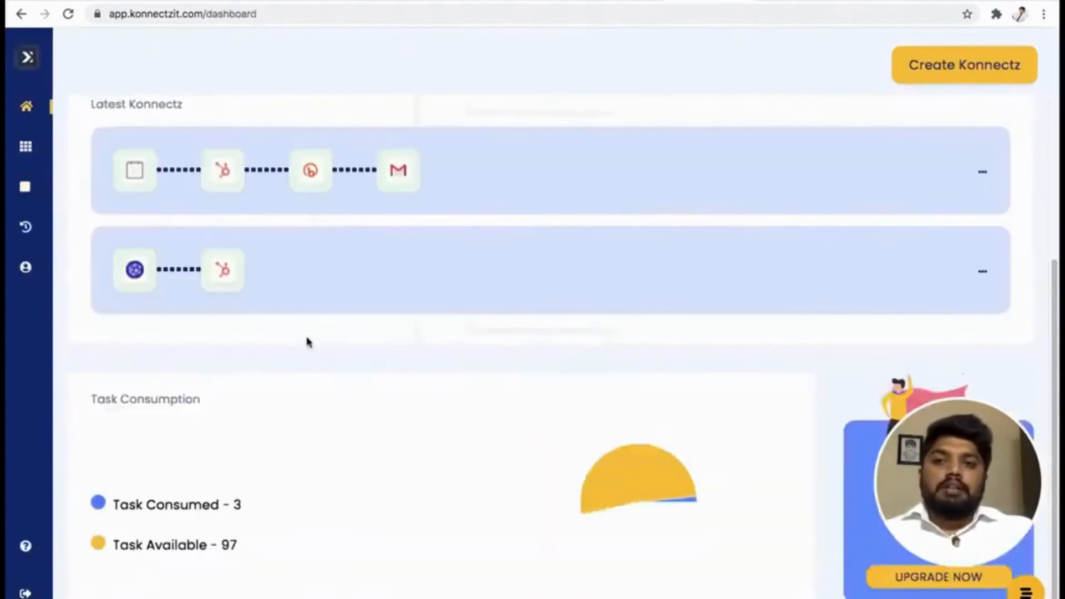
pyautogui.click(239, 505)
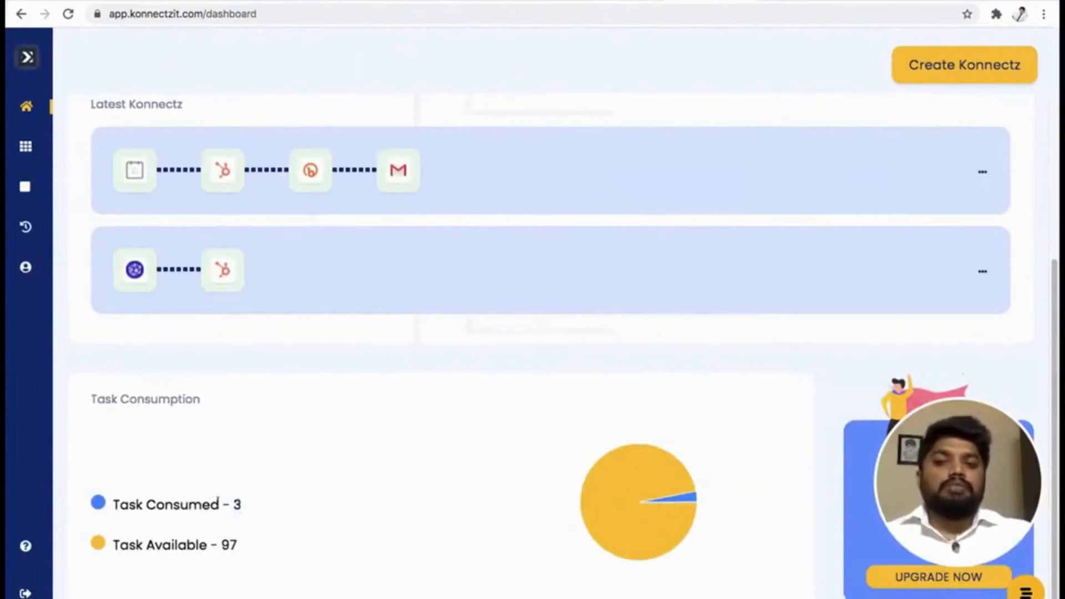
# View the support chat's conversation and help center options from the dashboard, and close the chat.
pyautogui.scroll(4, 316, 478)
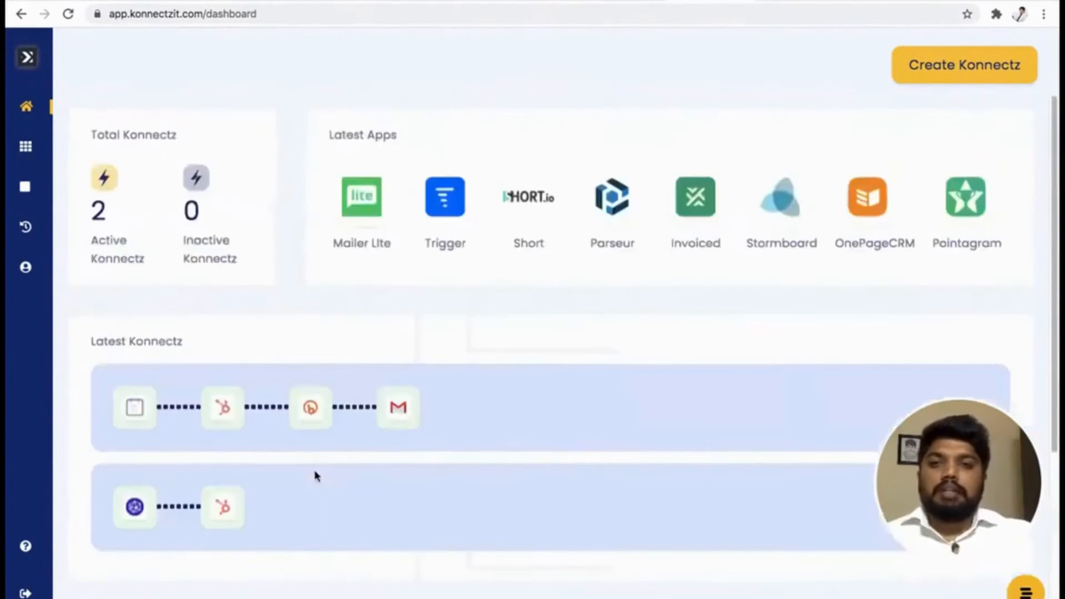
pyautogui.moveTo(53, 148)
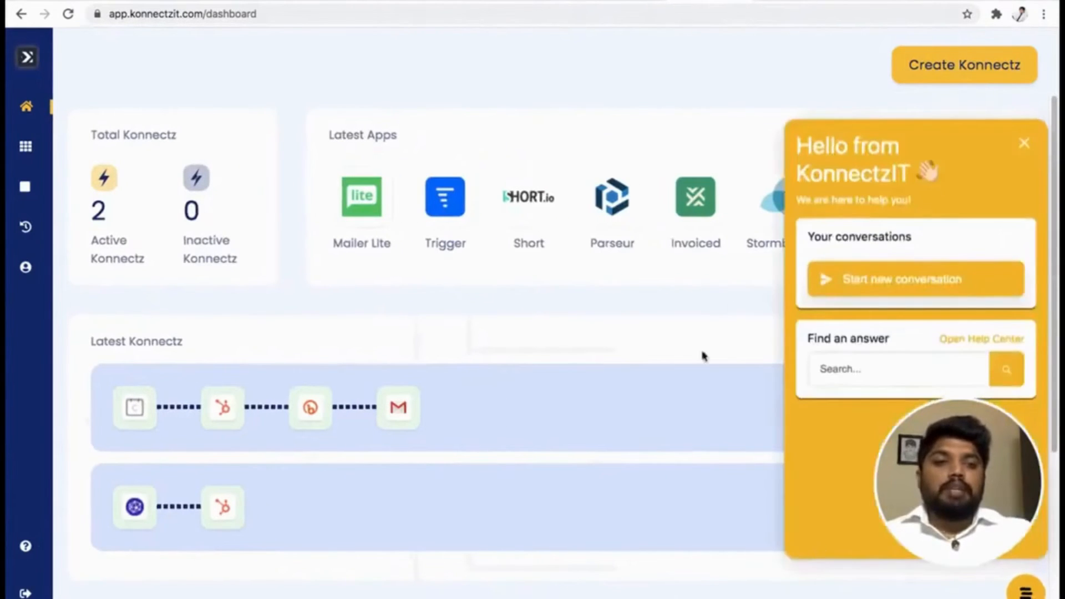
pyautogui.click(1024, 143)
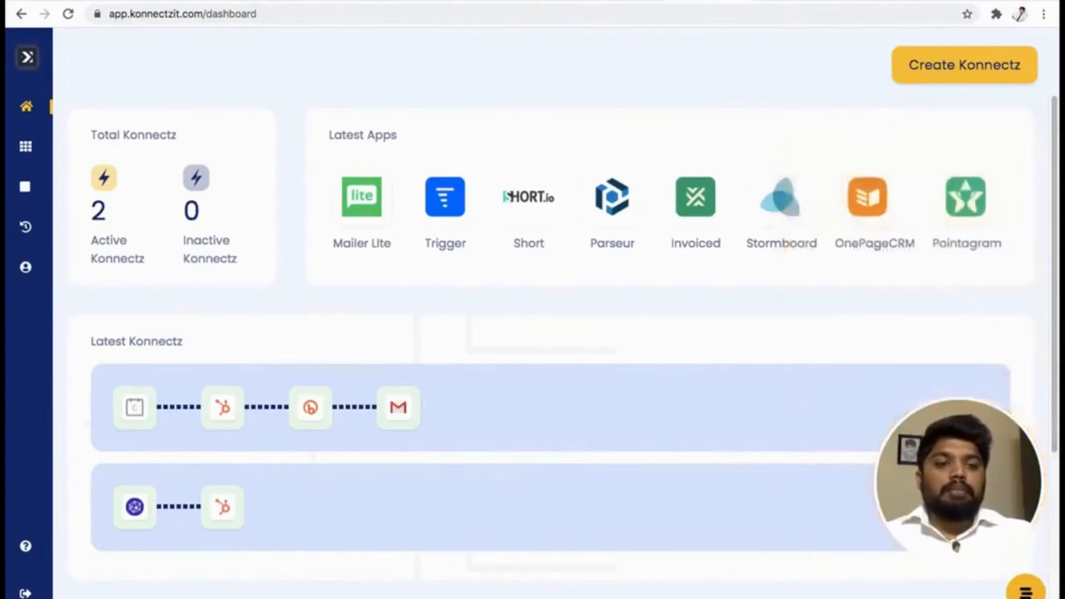